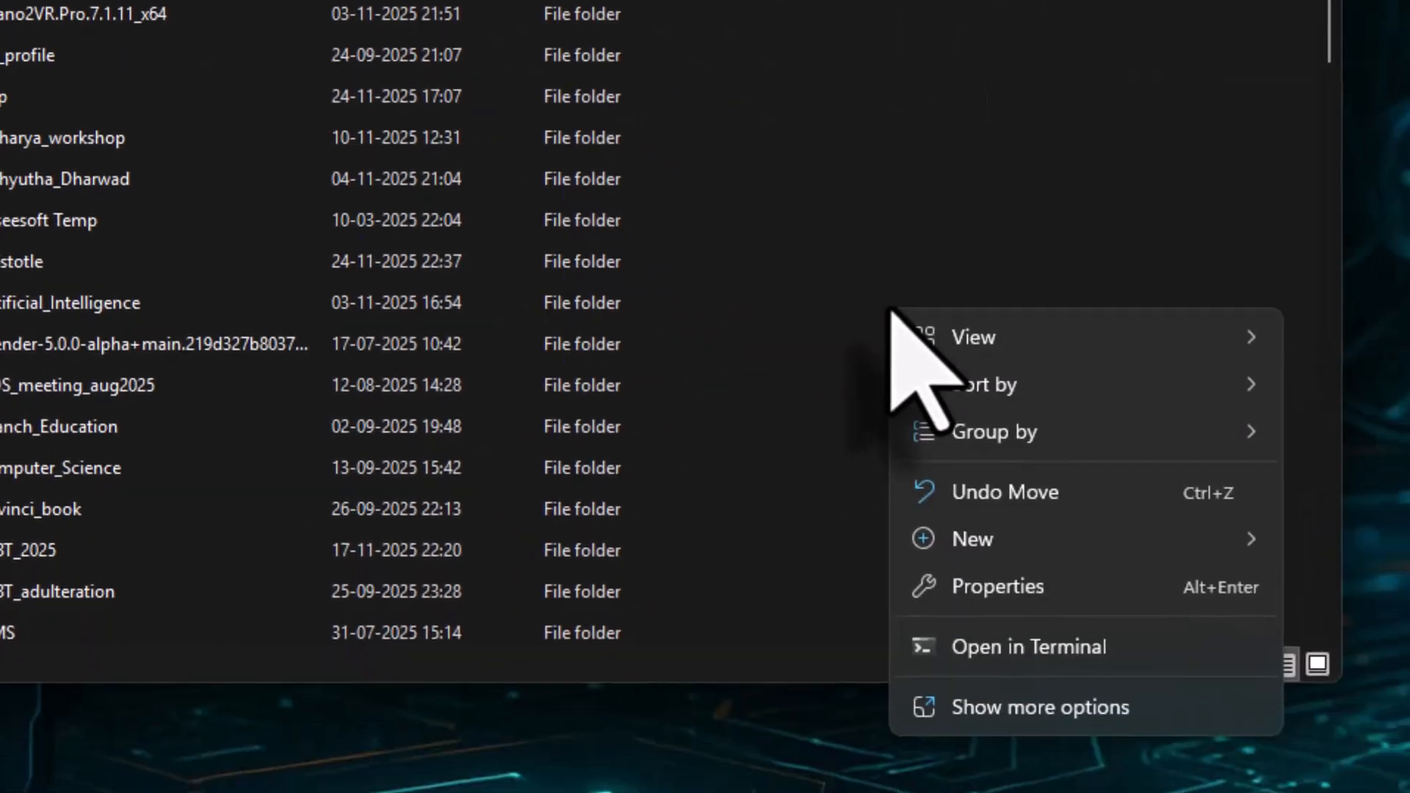
- Create a folder on the H: drive named Create_with_code_ followed by the author's name
mouse_move(1263, 775)
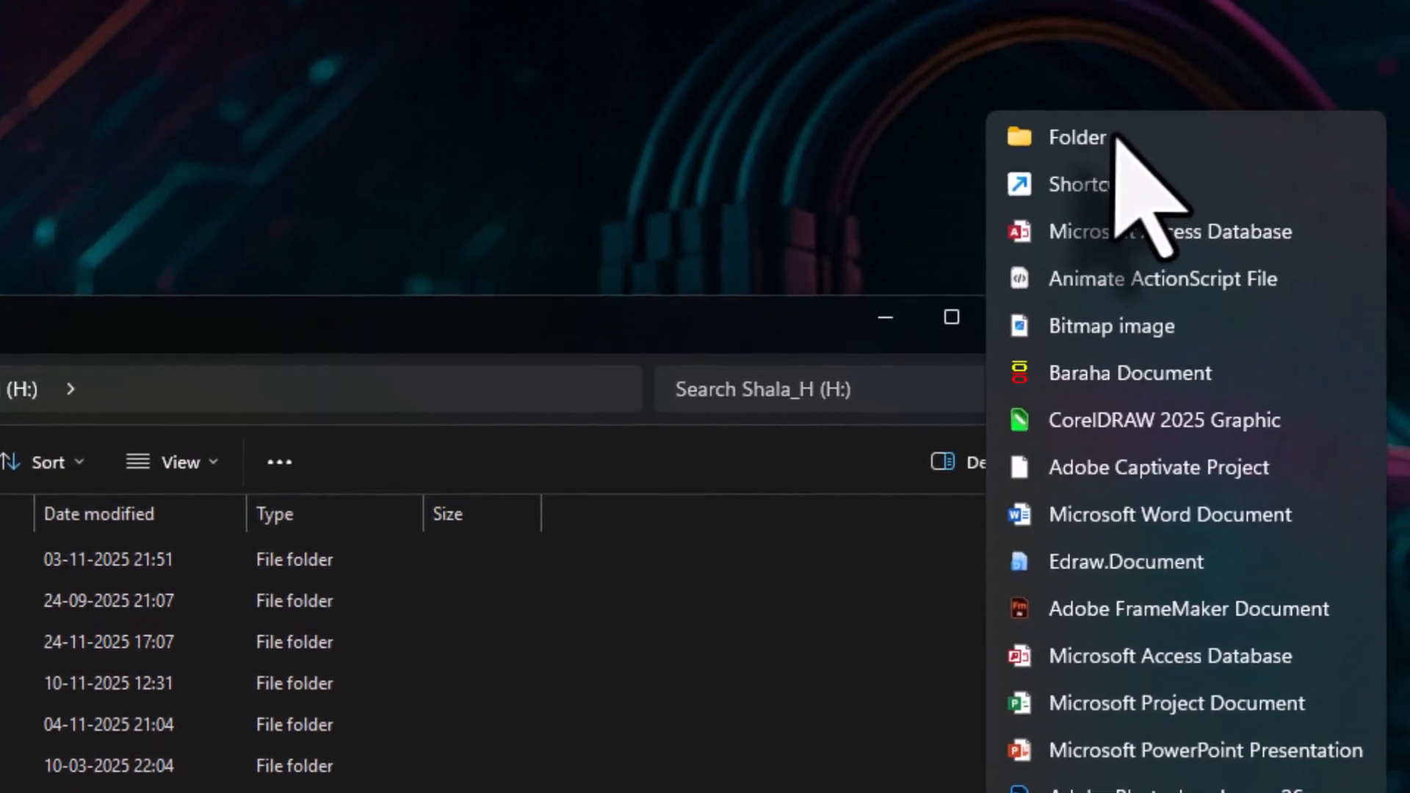
left_click(1220, 0)
type("C")
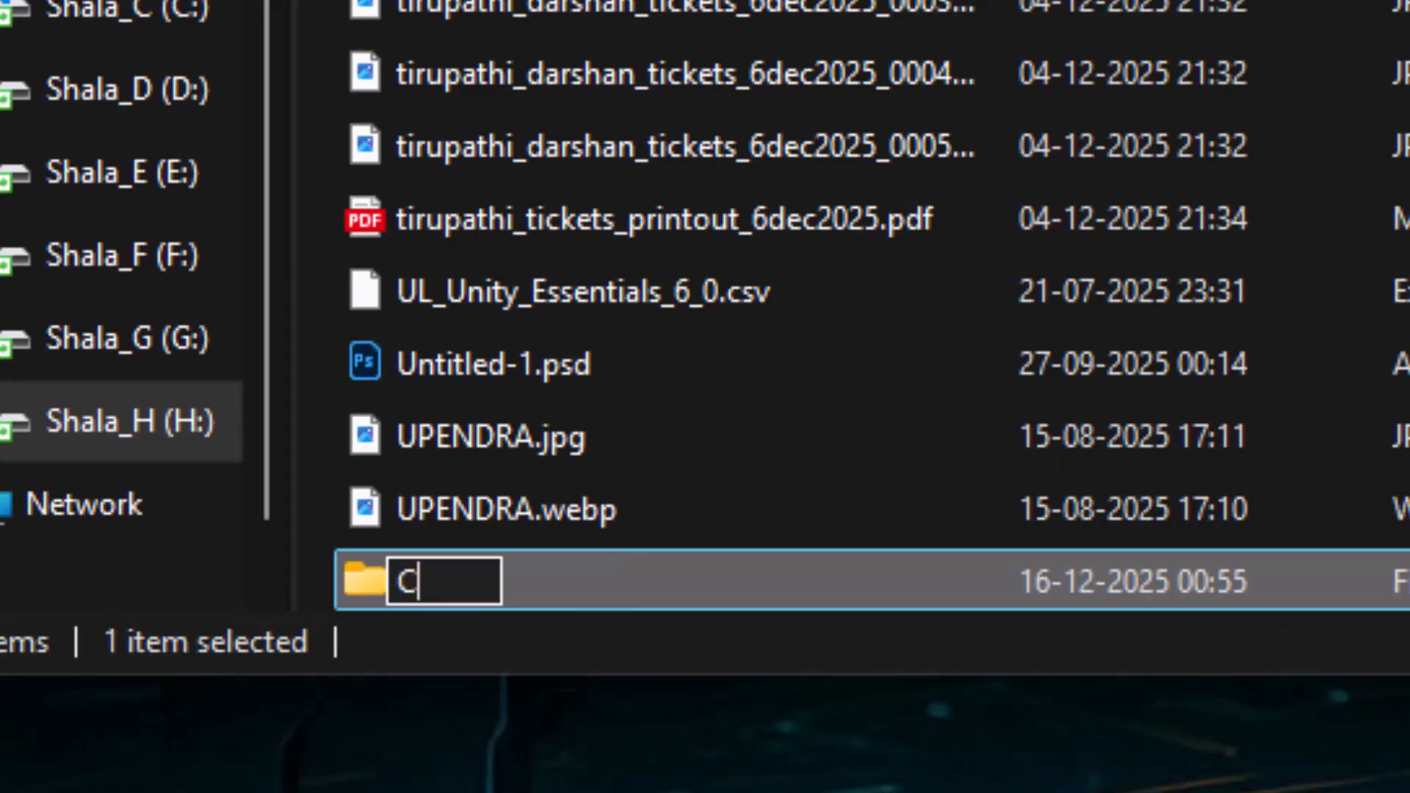
type("reate_")
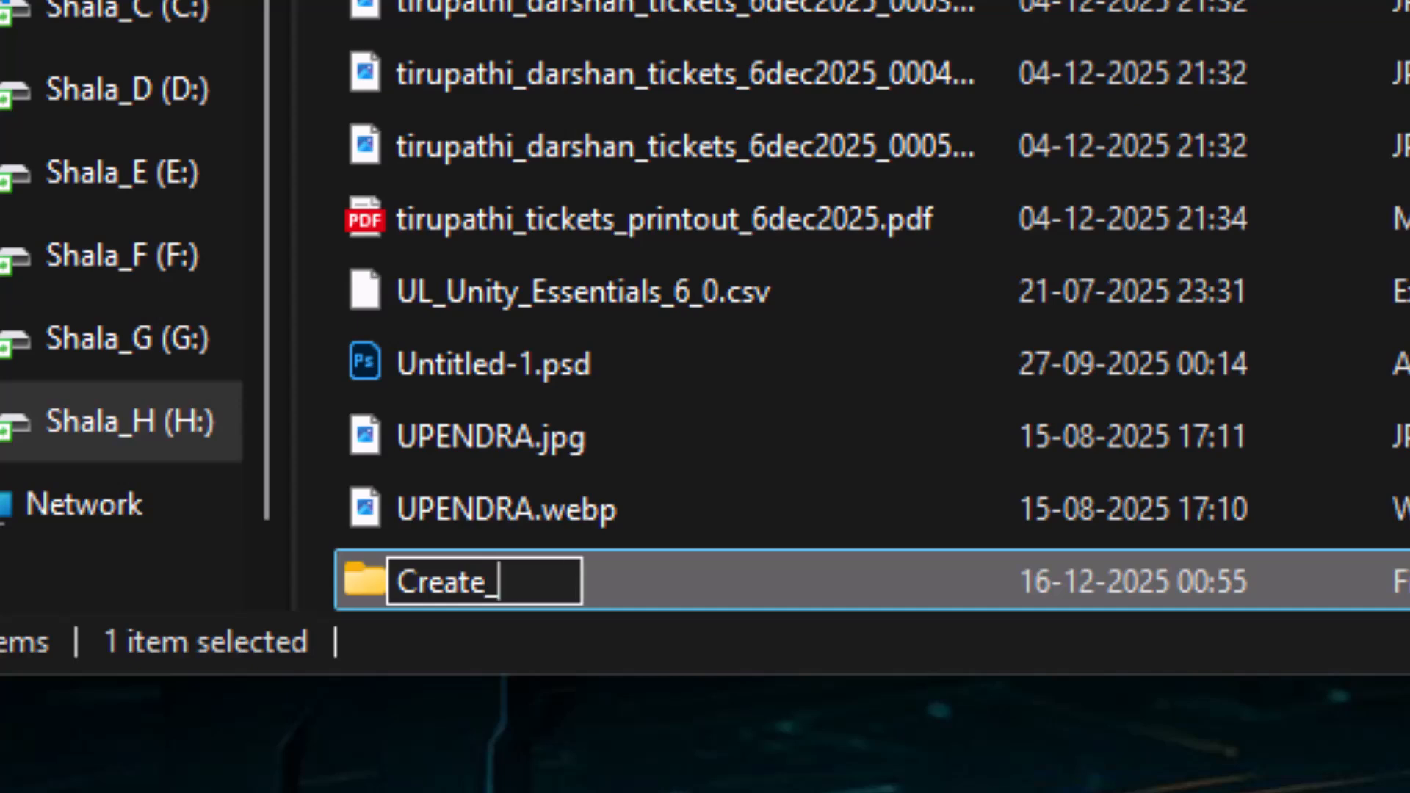
type("with_code_sudheendra")
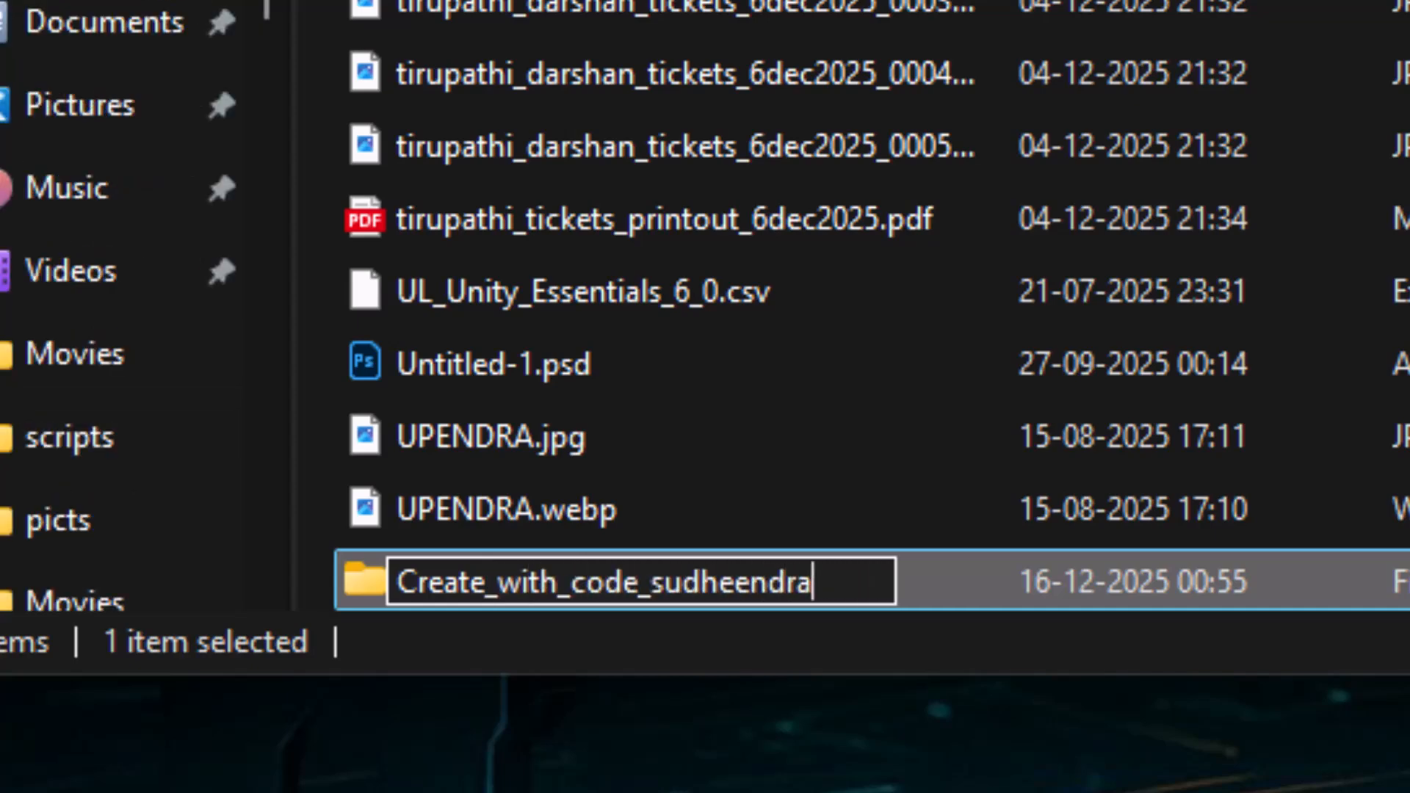
key("Return")
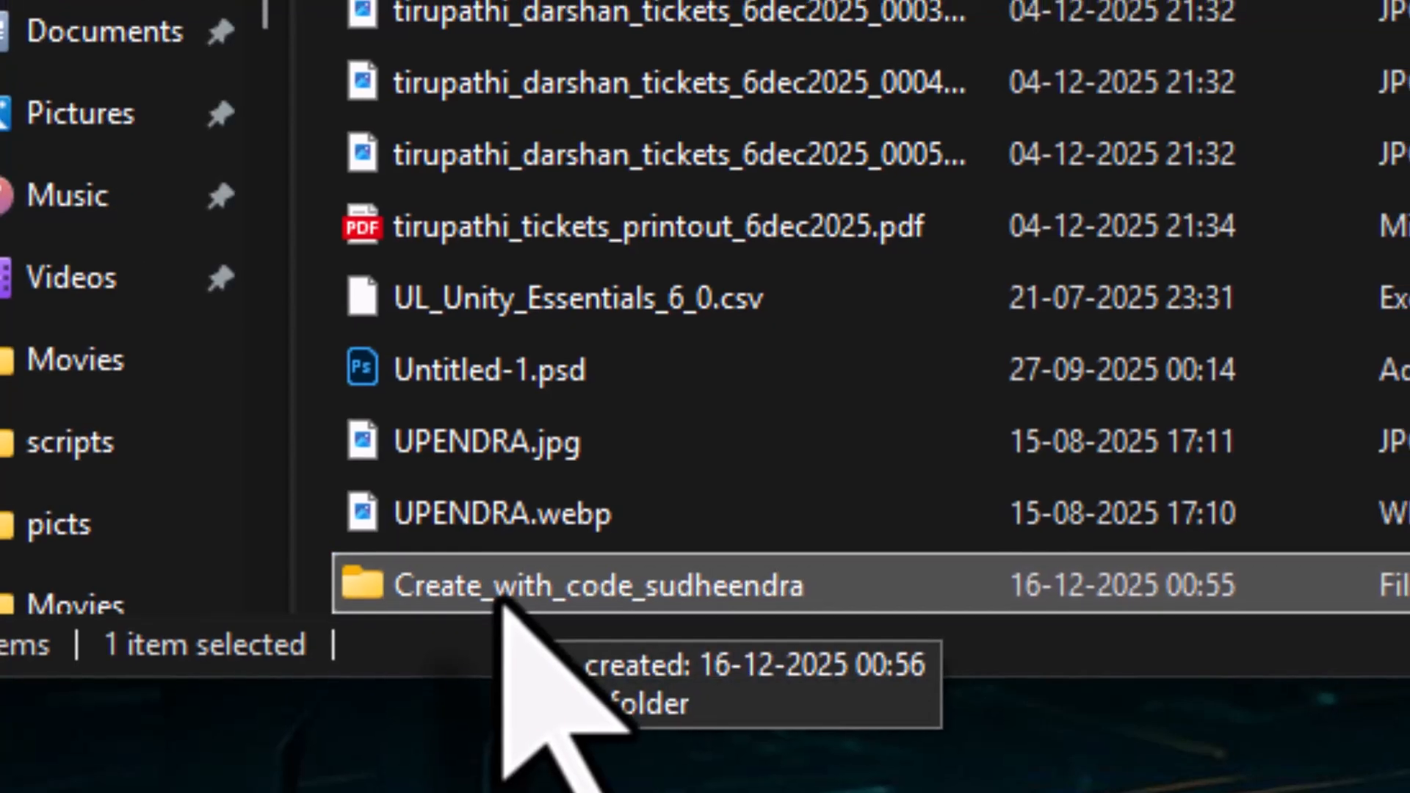
- Create a subfolder named Drive_simulator inside the new course folder
double_click(541, 582)
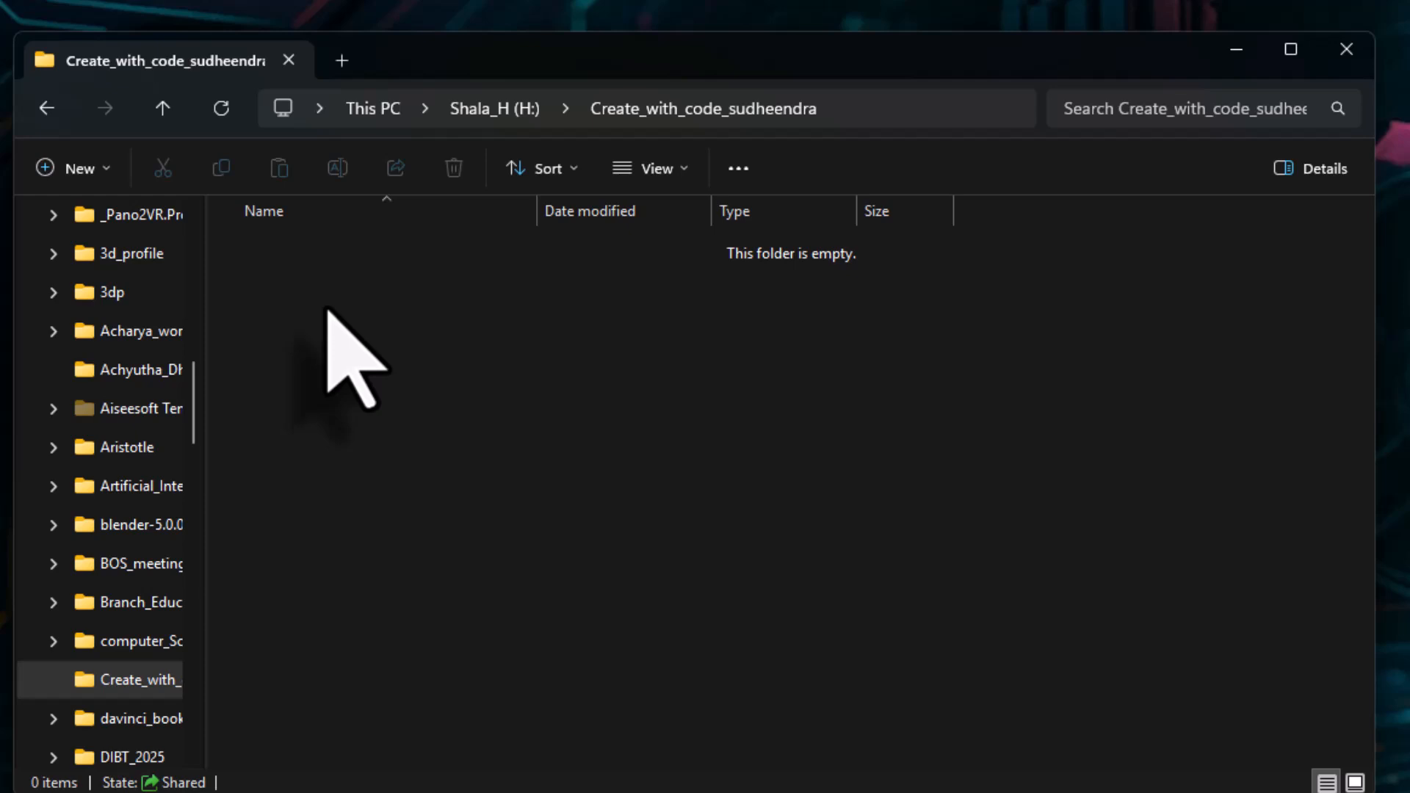
right_click(328, 310)
mouse_move(397, 496)
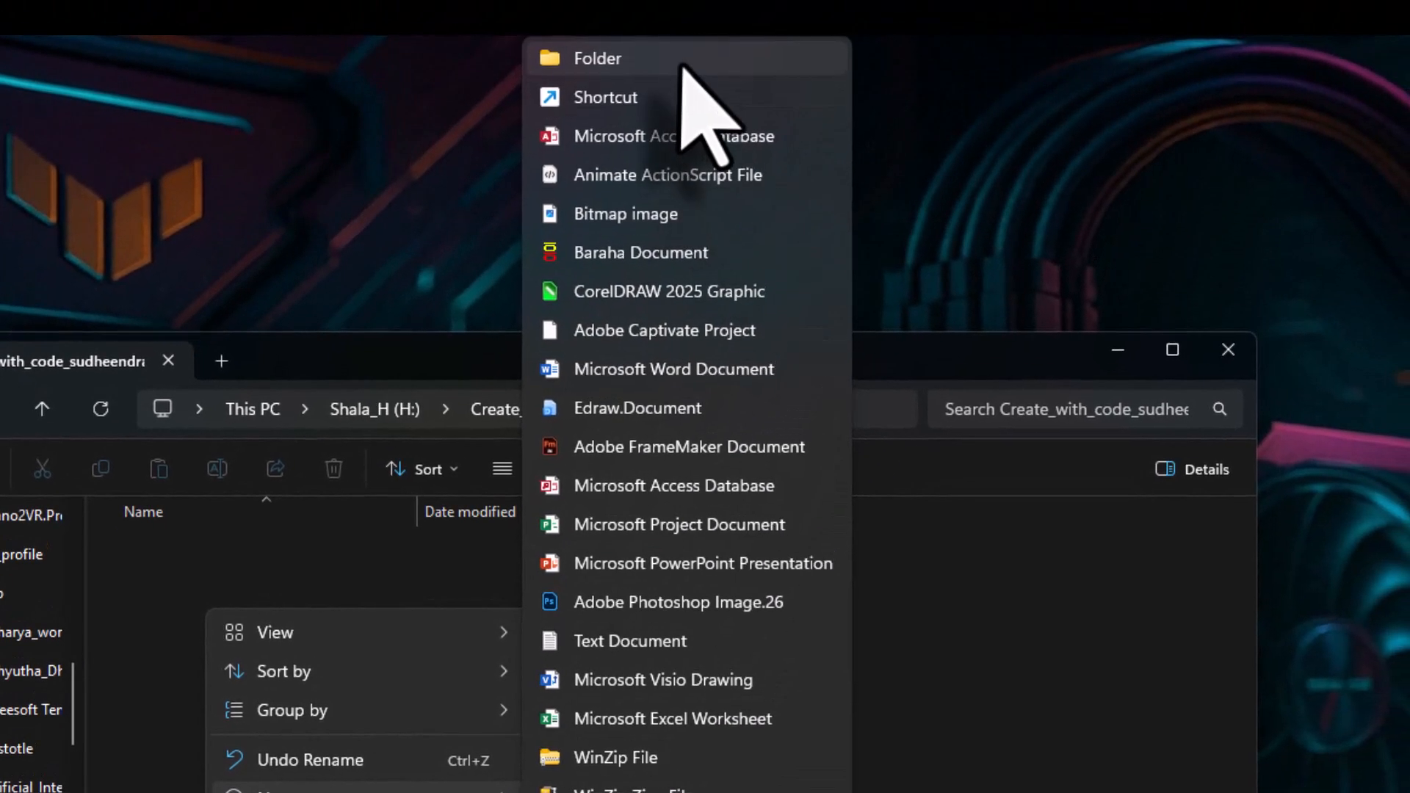
left_click(691, 17)
type("Drive_sim")
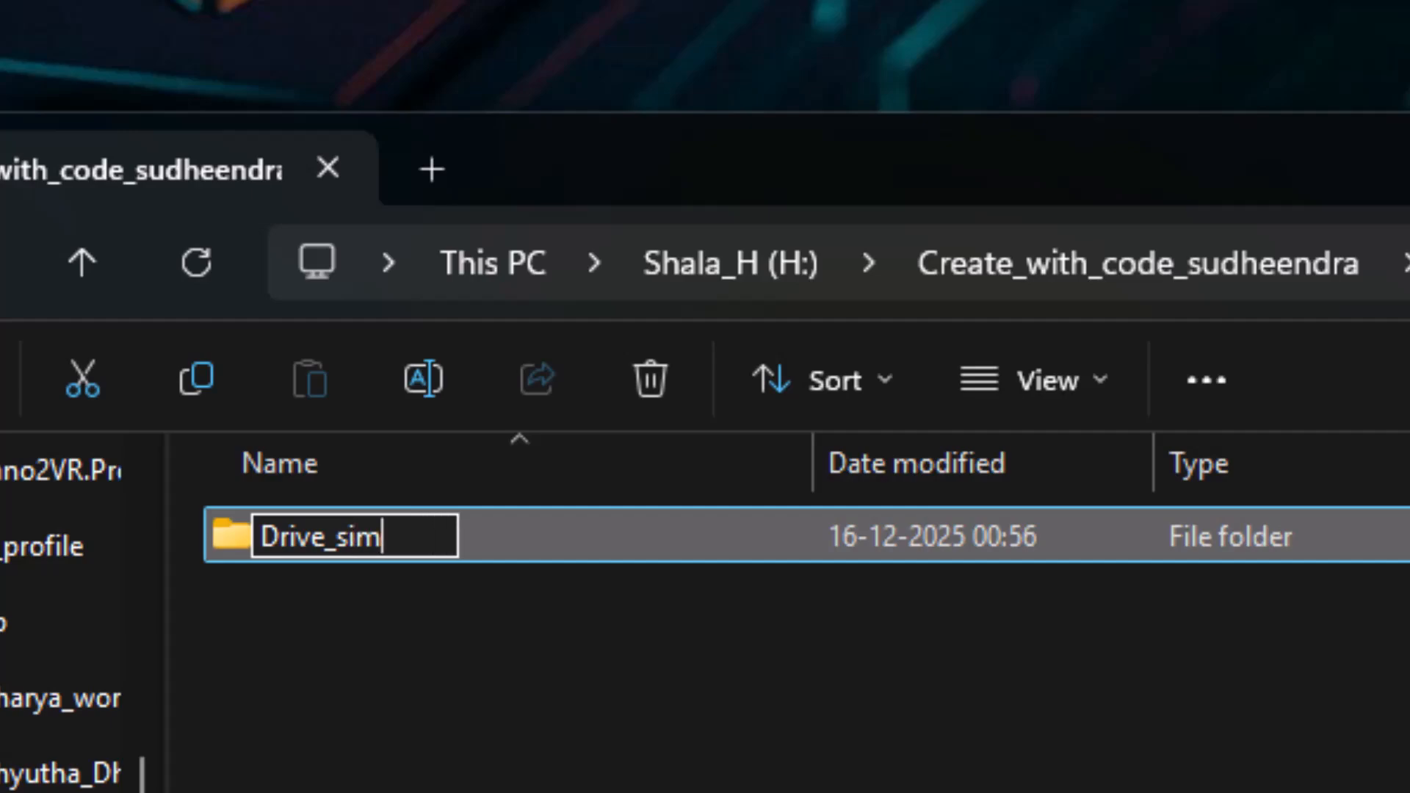
type("ulato")
type("r")
key("Return")
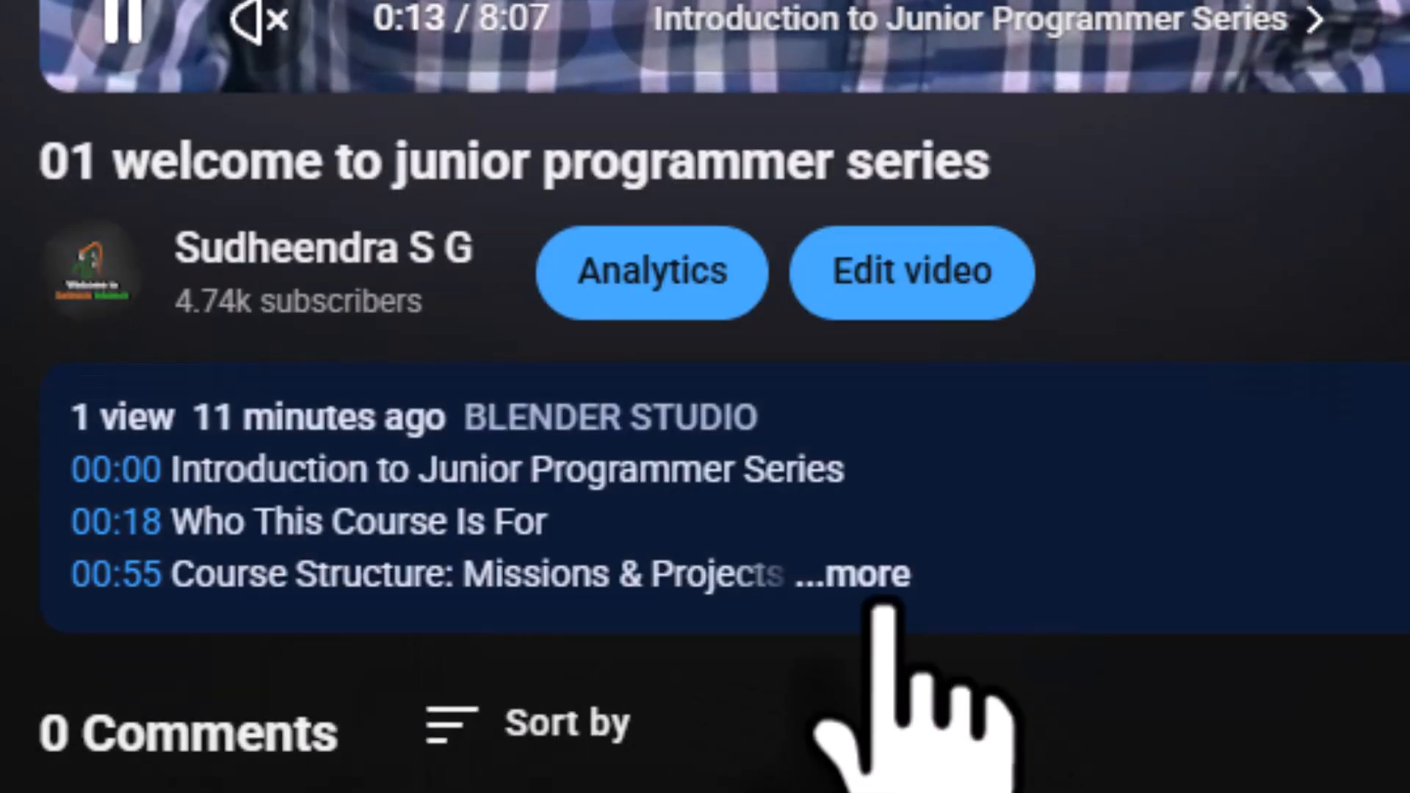
- Expand the description of the junior programmer series welcome video and open its Patreon link for the free course resources
left_click(874, 580)
scroll(878, 590, "down", 5)
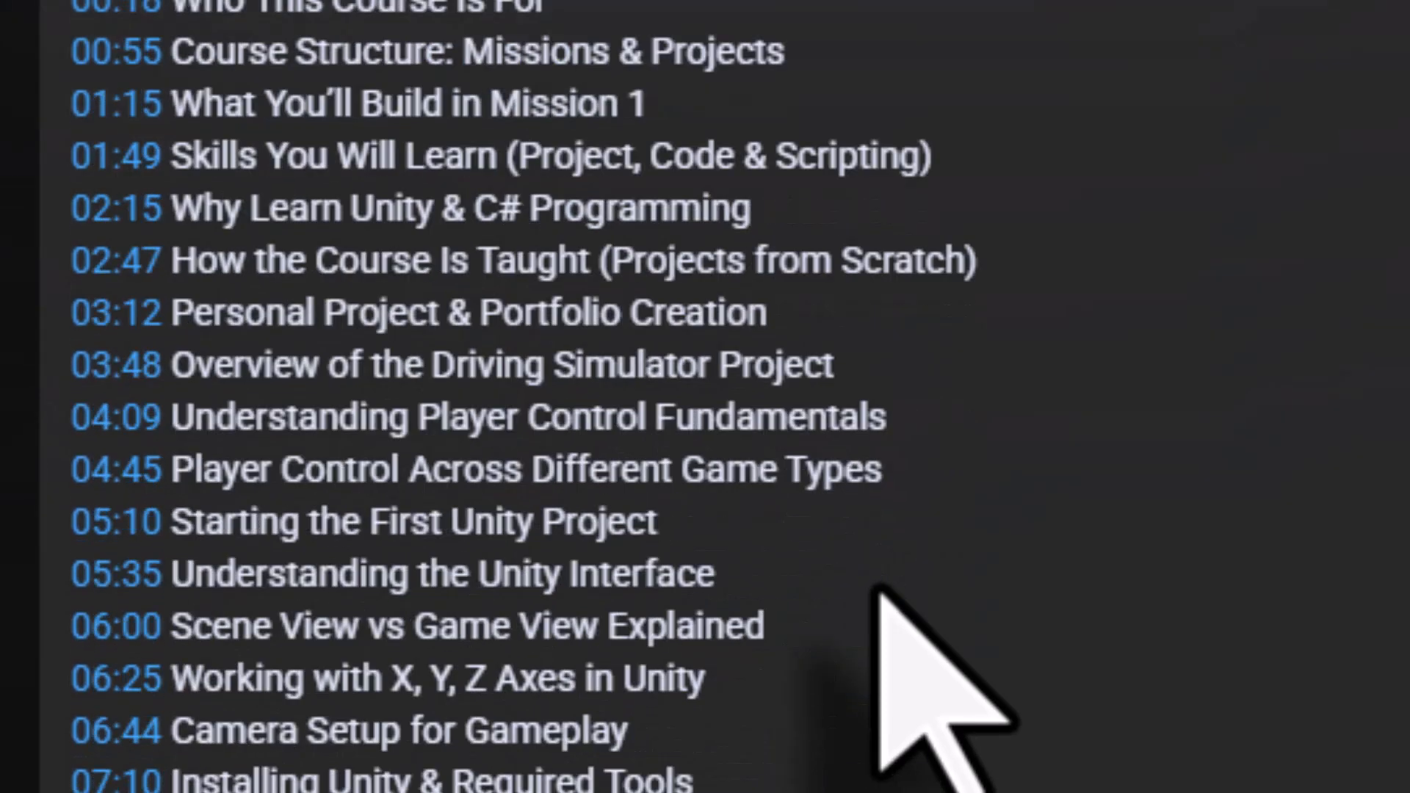
scroll(221, 705, "down", 2)
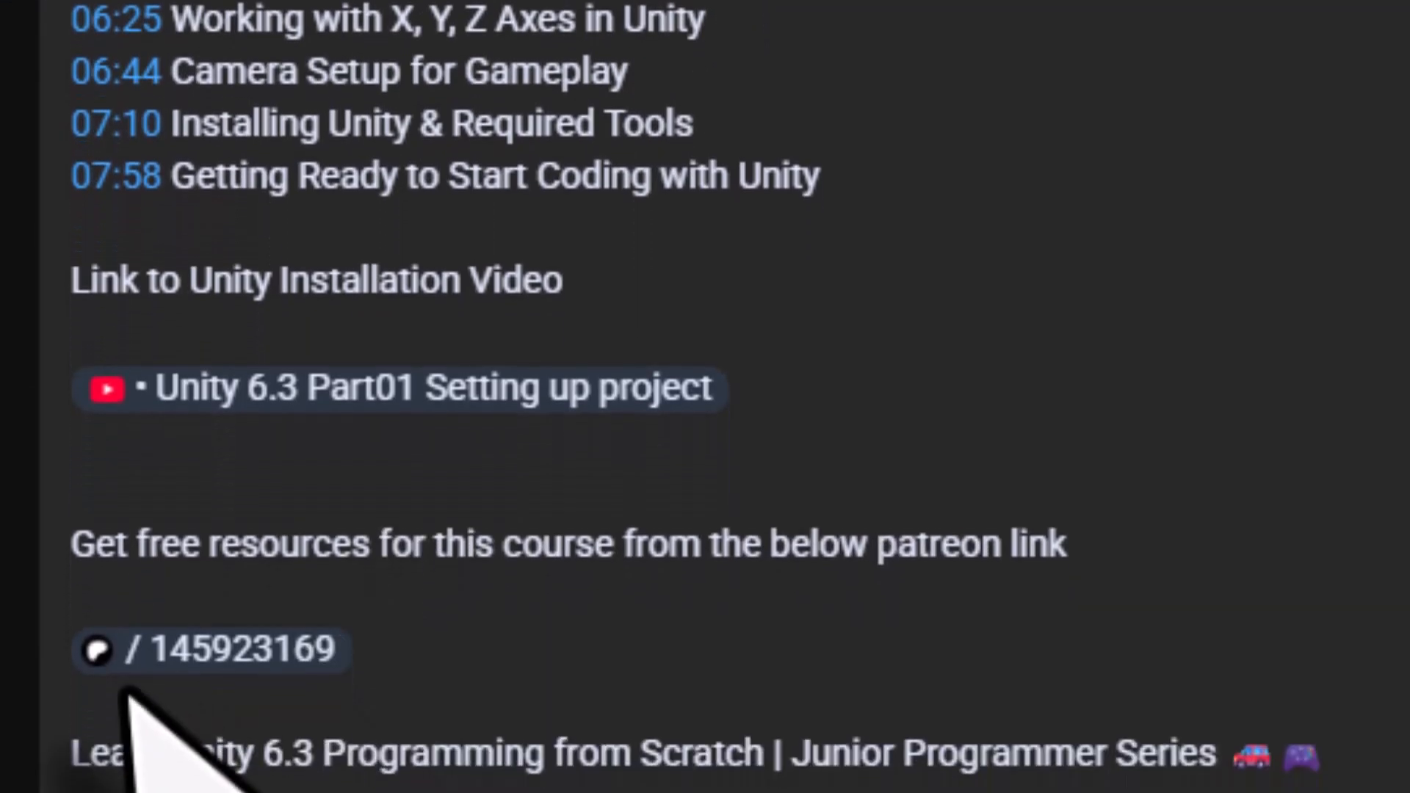
scroll(169, 617, "down", 3)
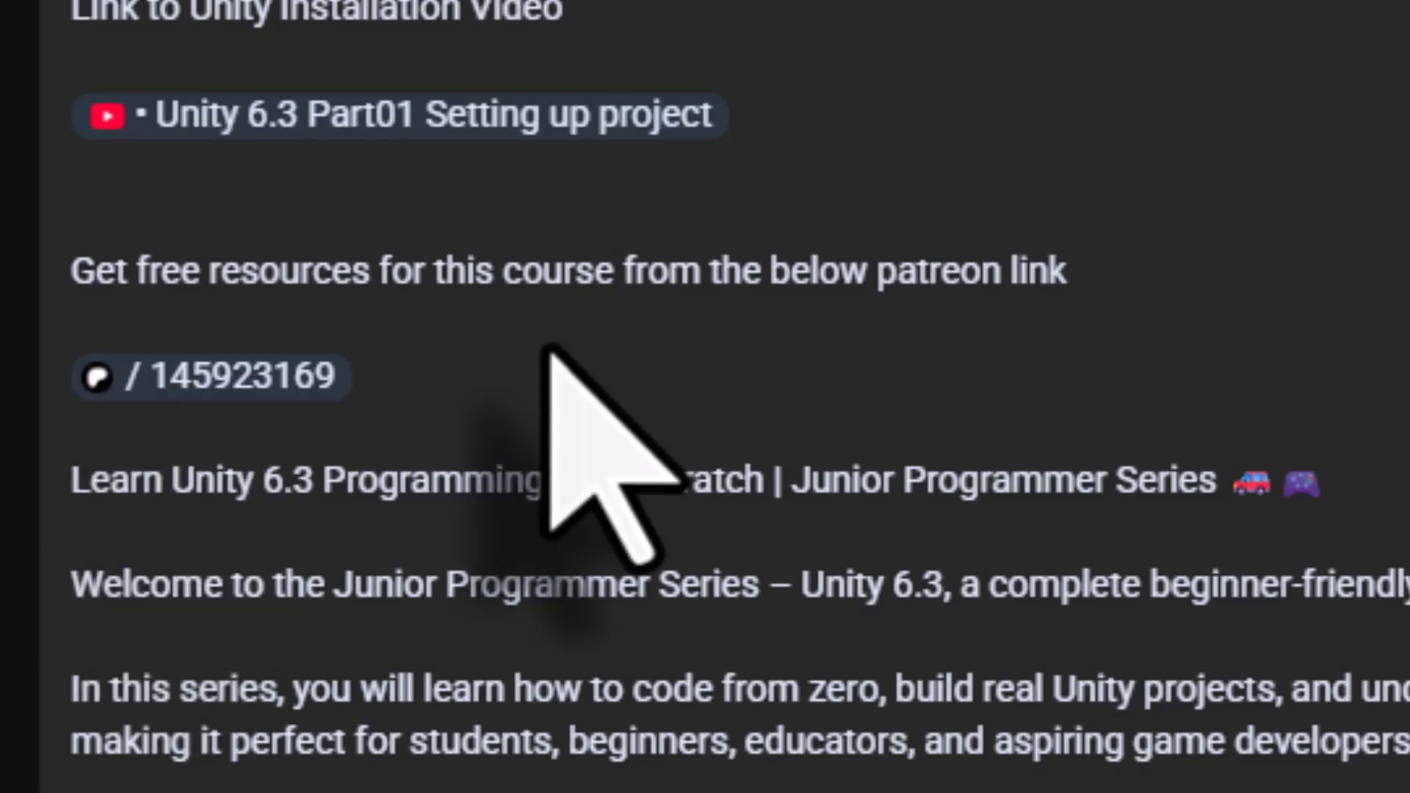
left_click(211, 391)
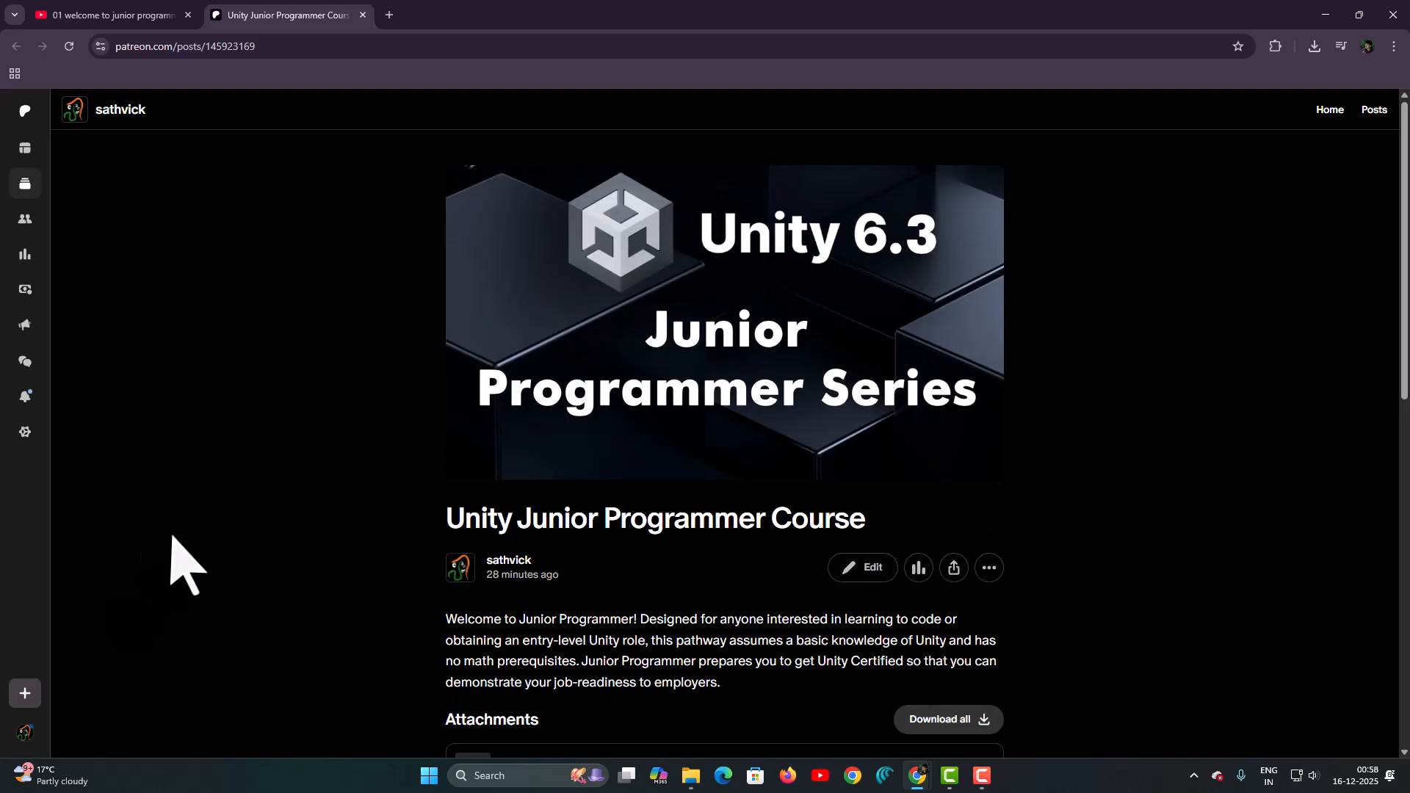
- Download project01_startupfiles.unitypackage from the Patreon post's attachments and show the file in its folder
scroll(531, 468, "down", 5)
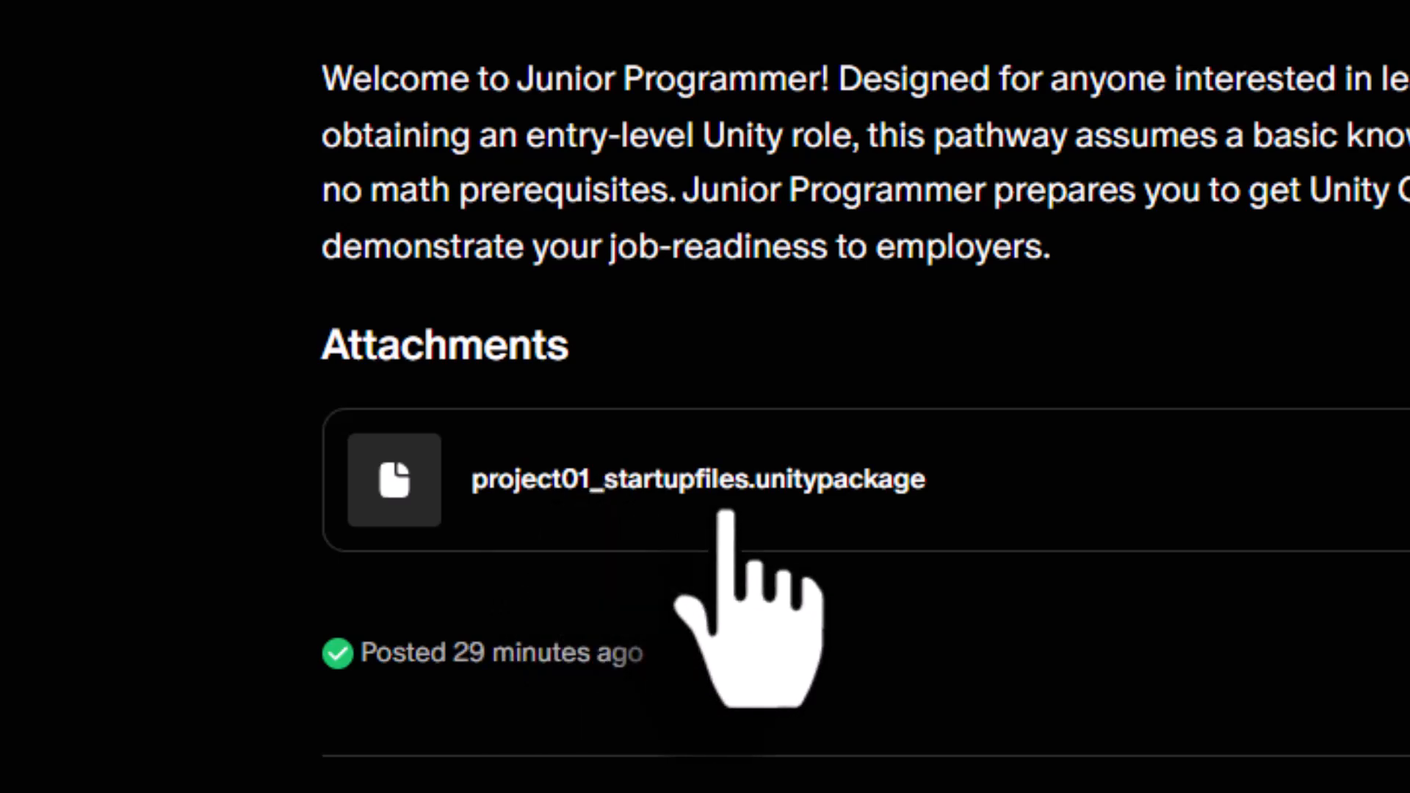
left_click(707, 505)
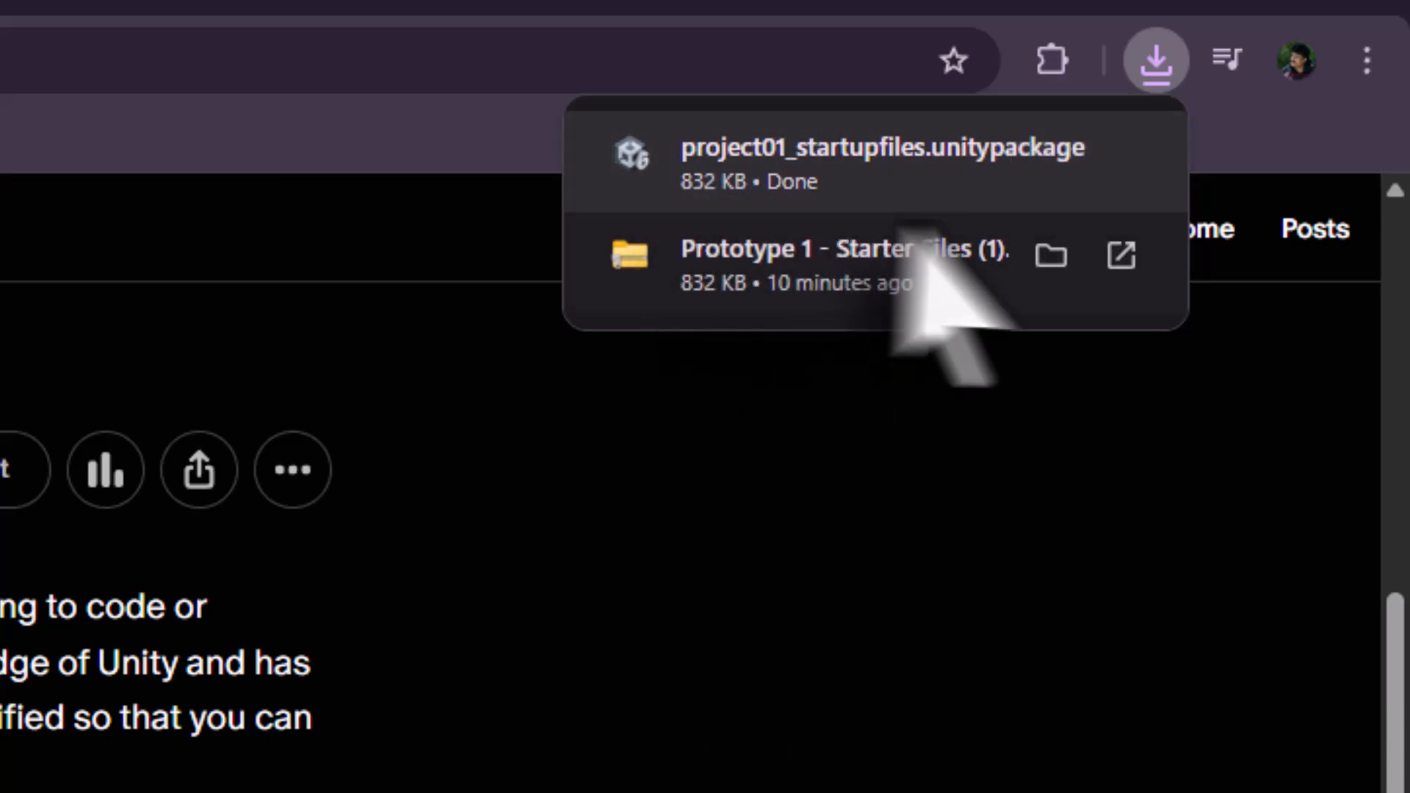
left_click(1040, 160)
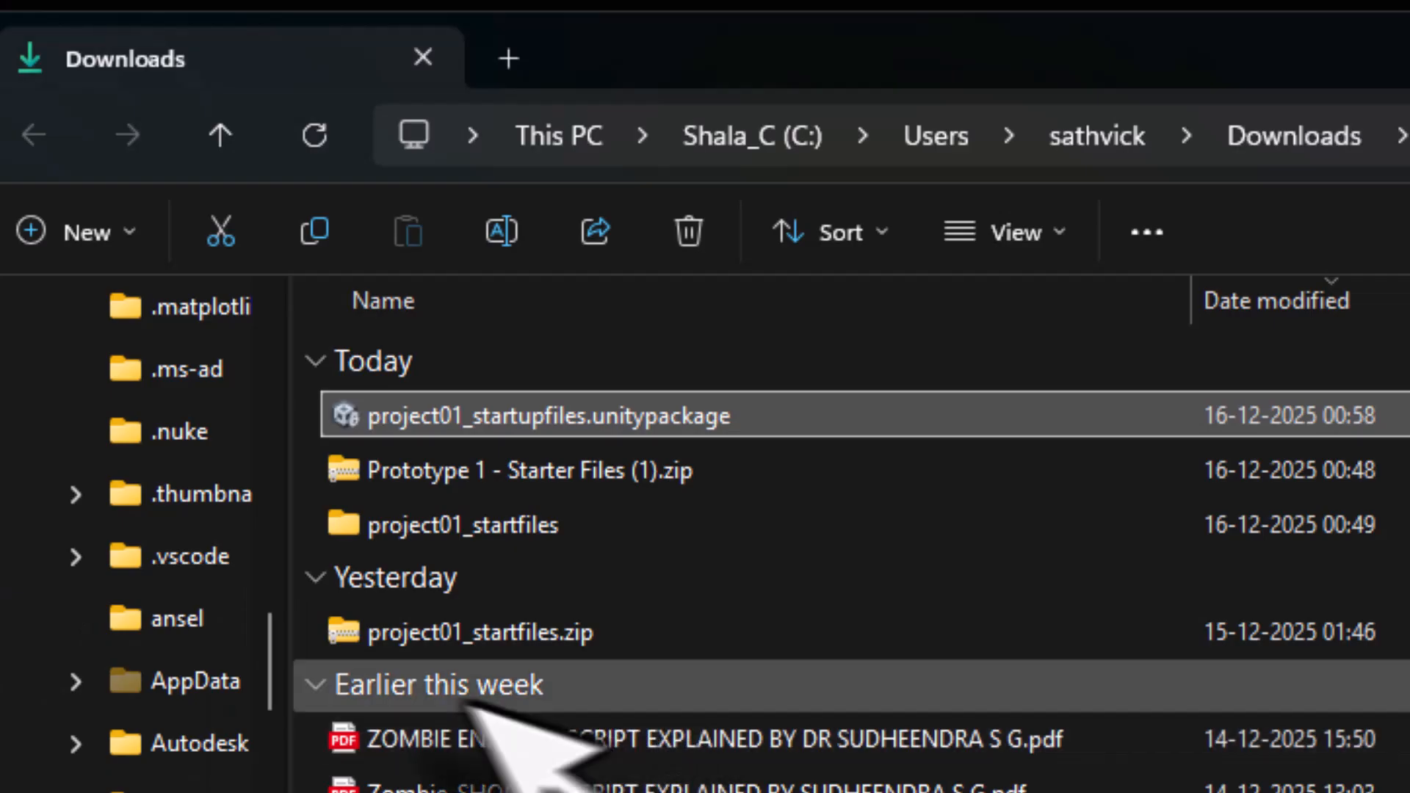
- Move project01_startupfiles.unitypackage from Downloads into the Drive_simulator folder within the course folder on the H: drive
right_click(418, 418)
left_click(466, 469)
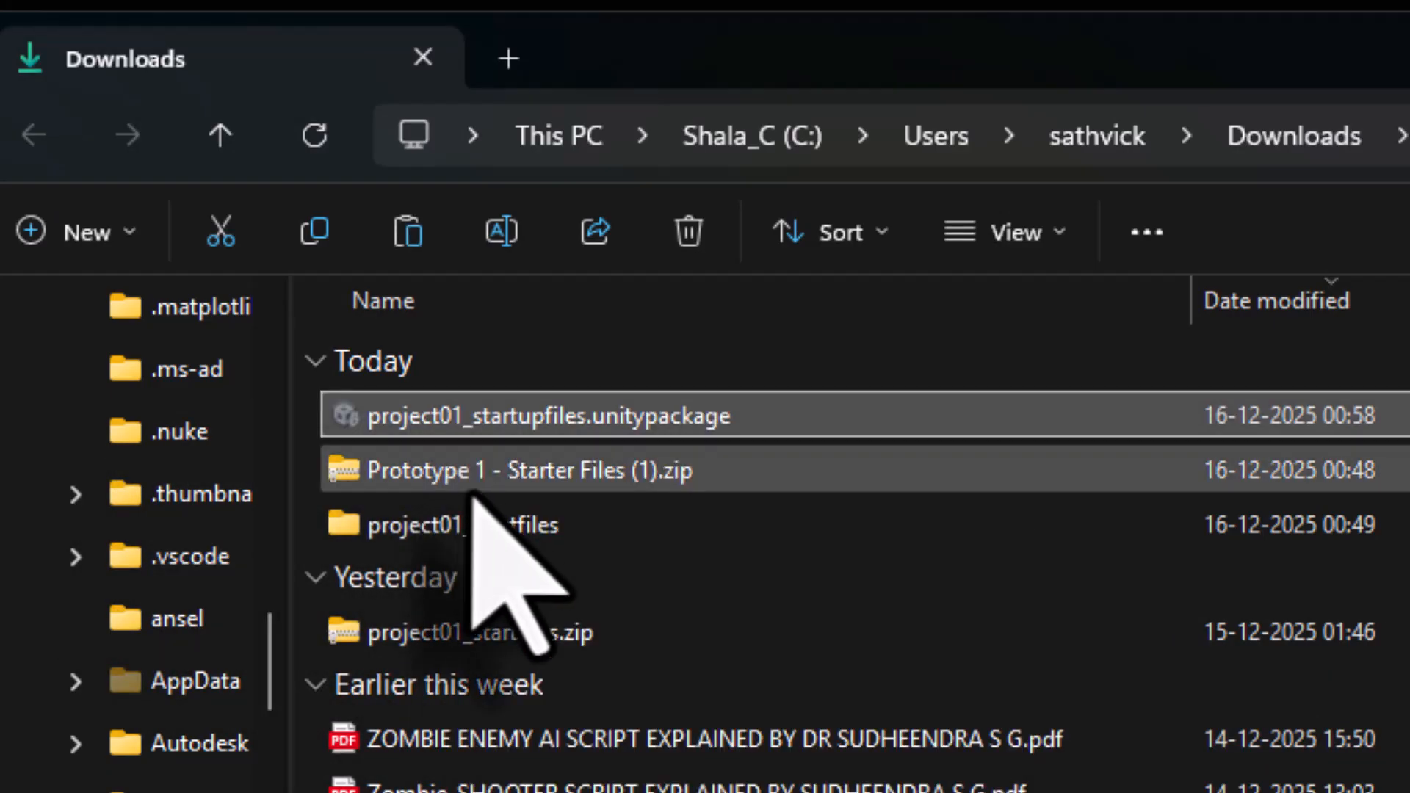
left_click(564, 138)
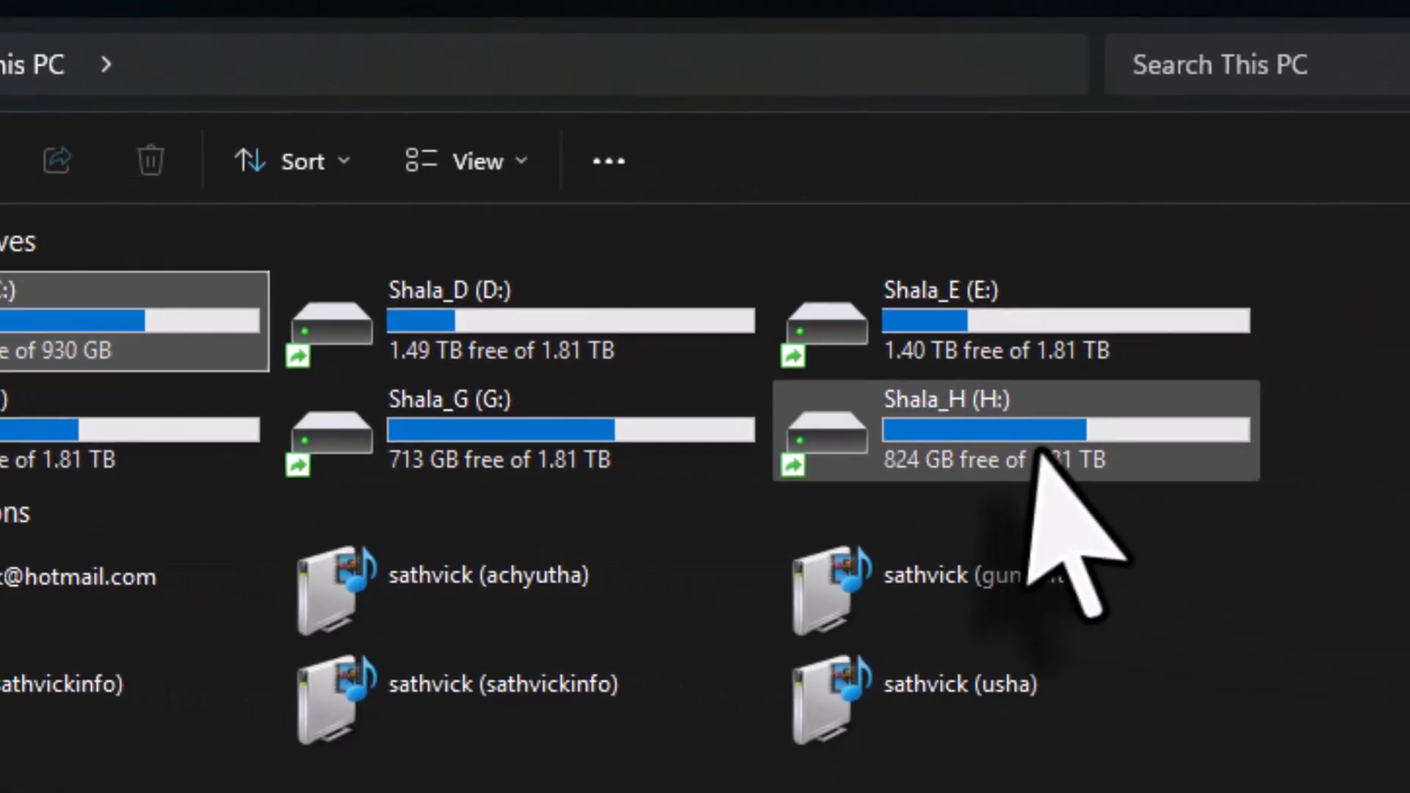
double_click(1403, 514)
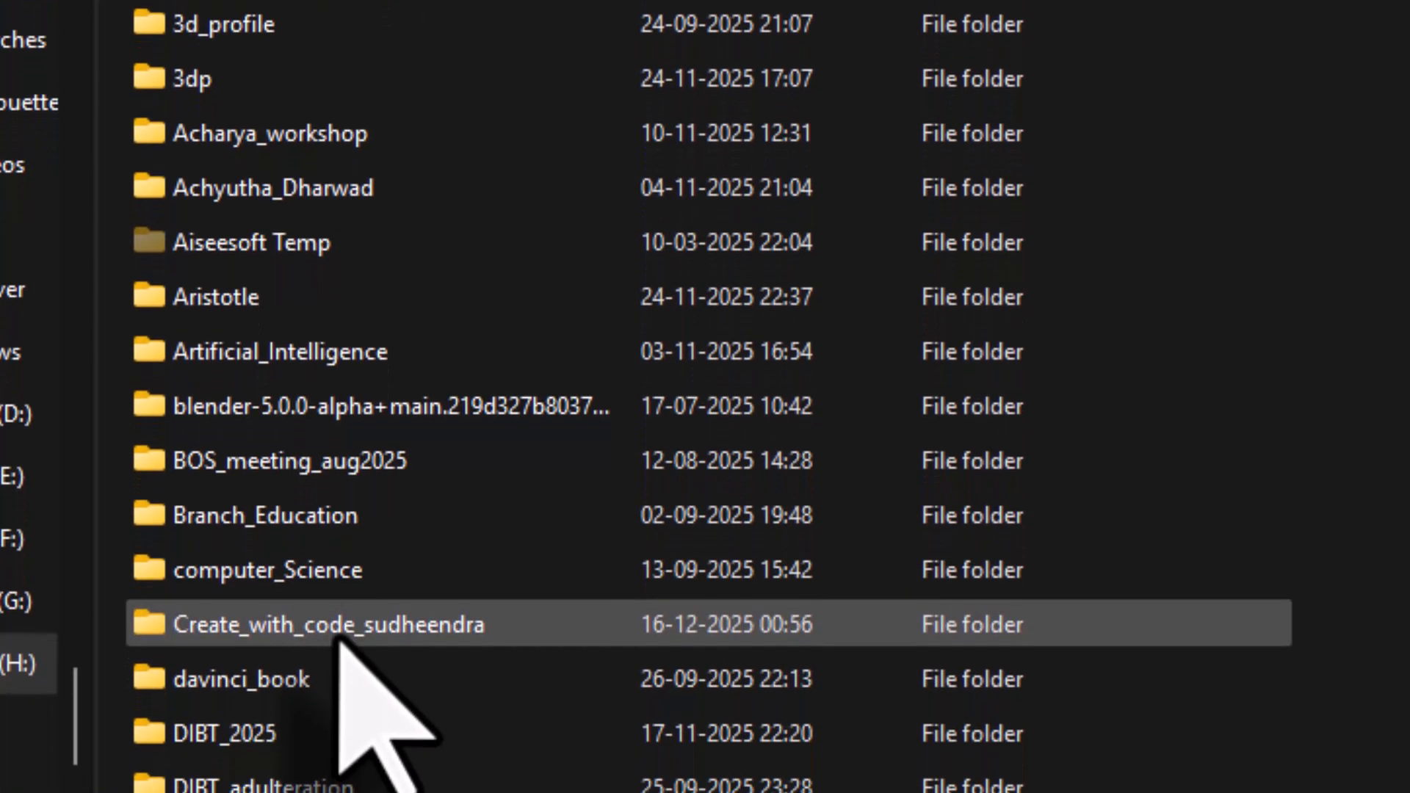
double_click(339, 638)
double_click(441, 391)
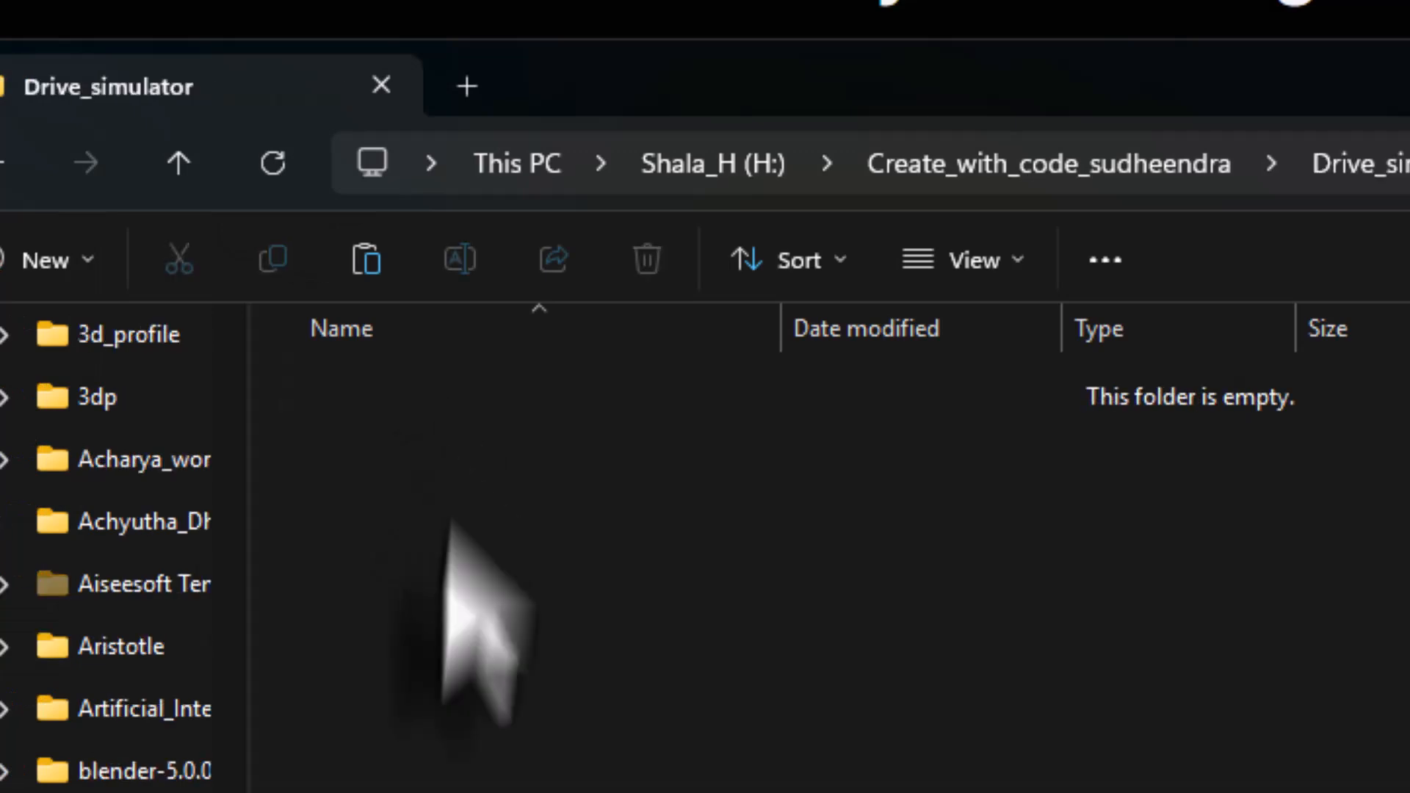
right_click(441, 518)
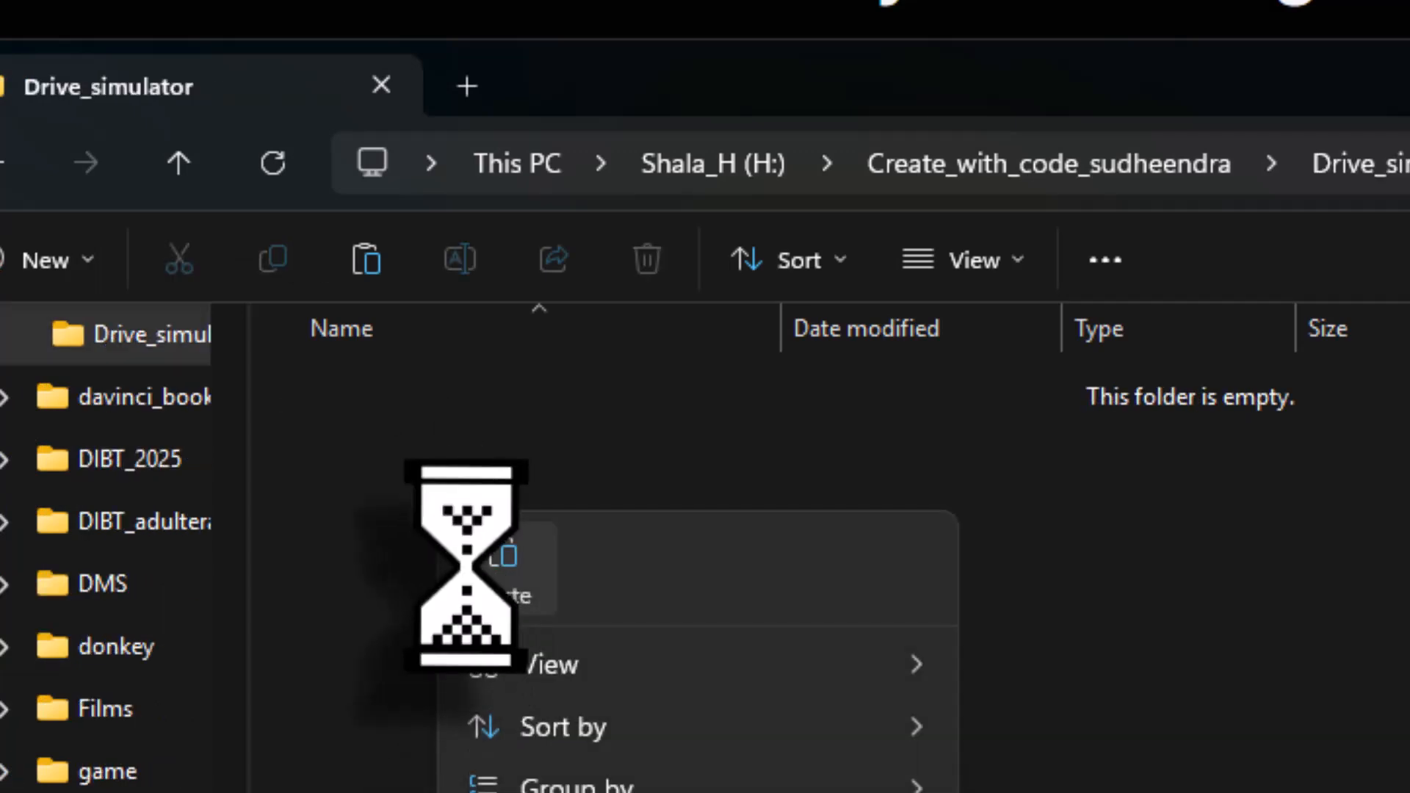
left_click(485, 570)
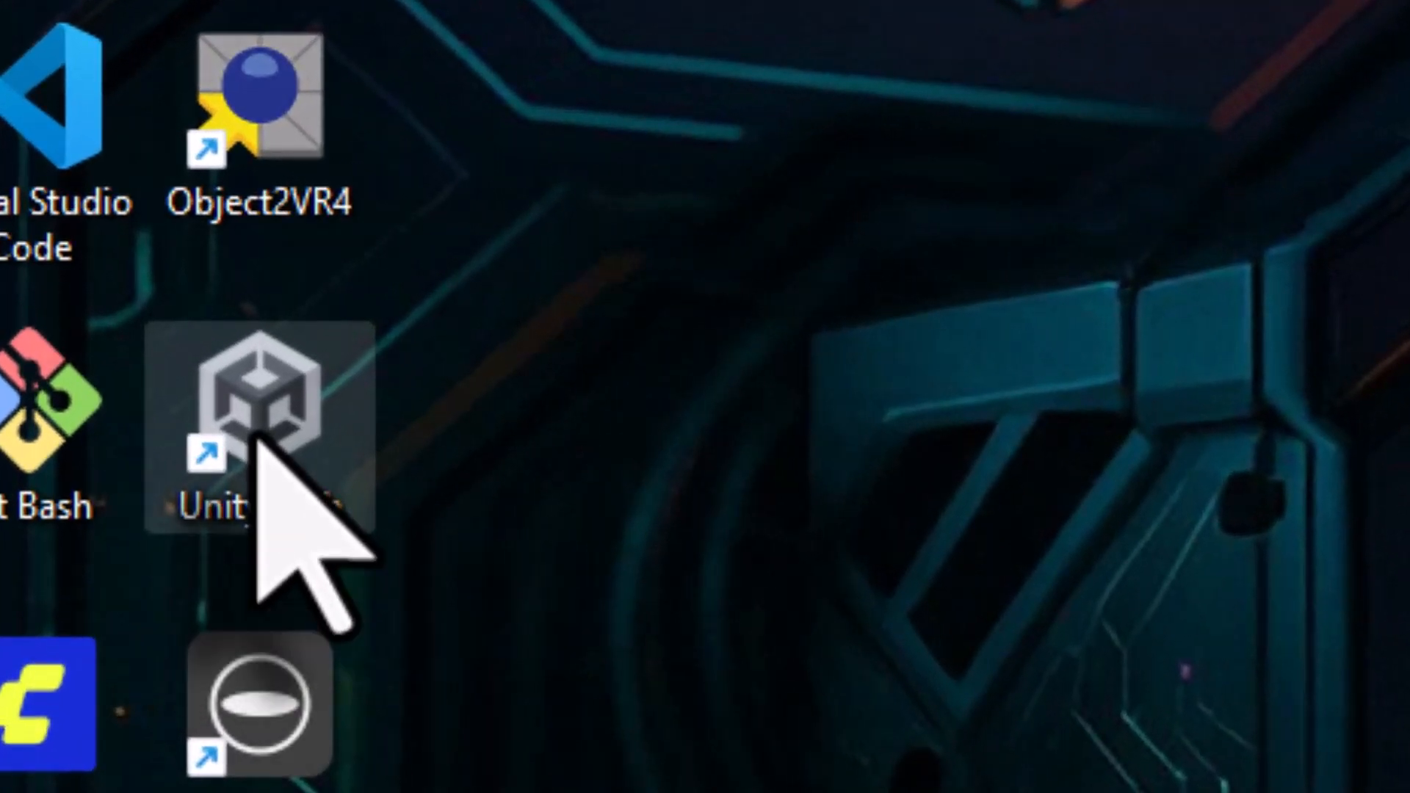
- Switch to Unity Hub and create a project named drive_simulator from the Core Universal 3D template with editor version 6000.3.0f1
double_click(259, 434)
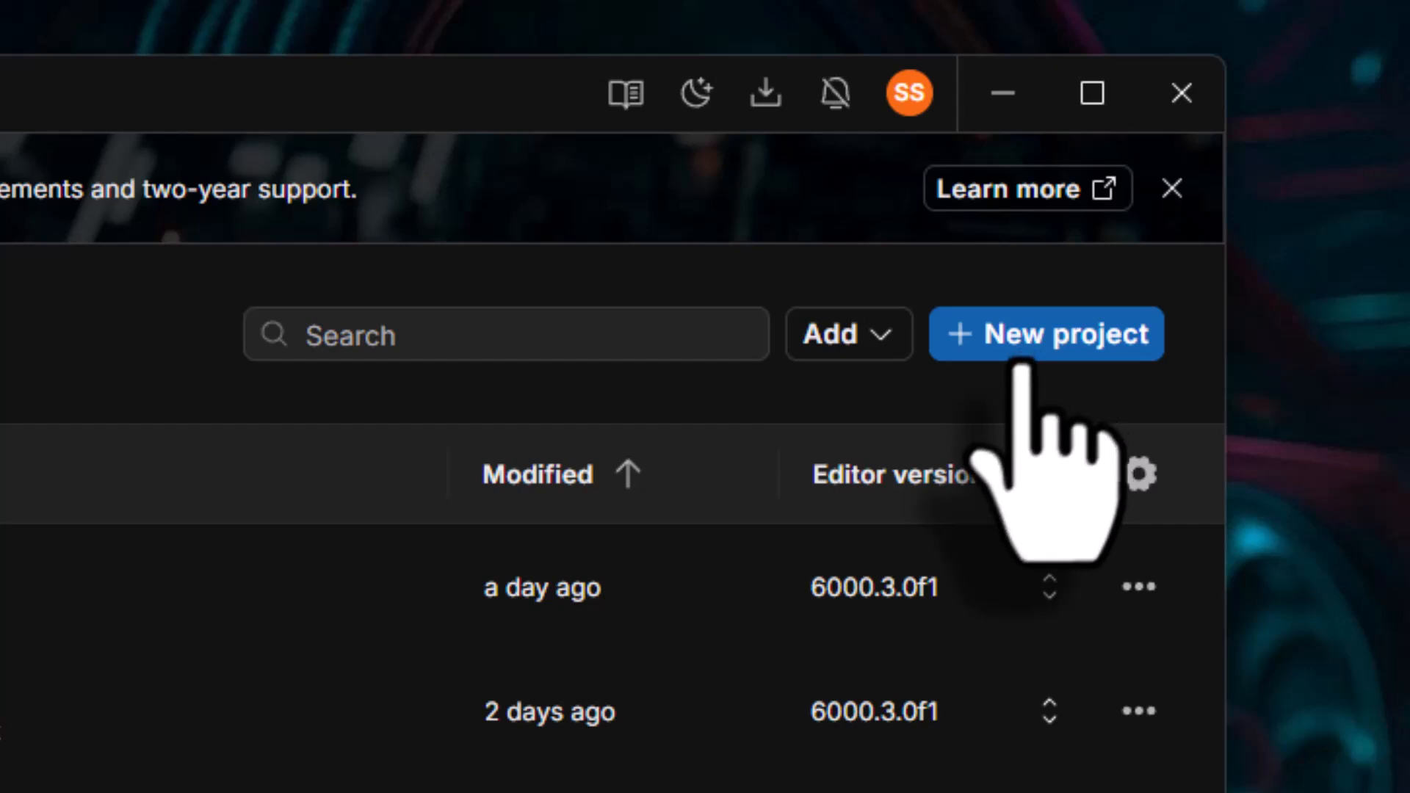
left_click(1003, 351)
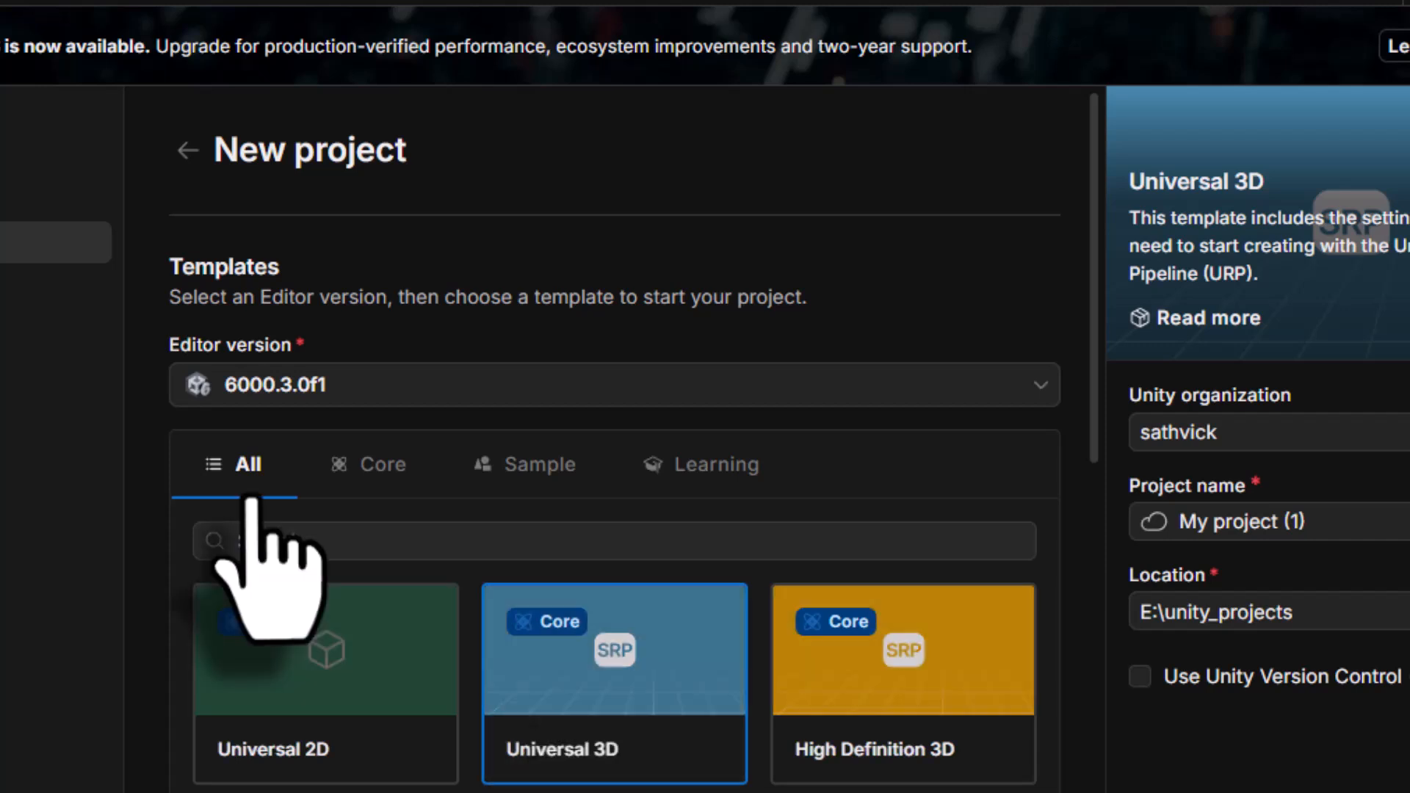
left_click(373, 466)
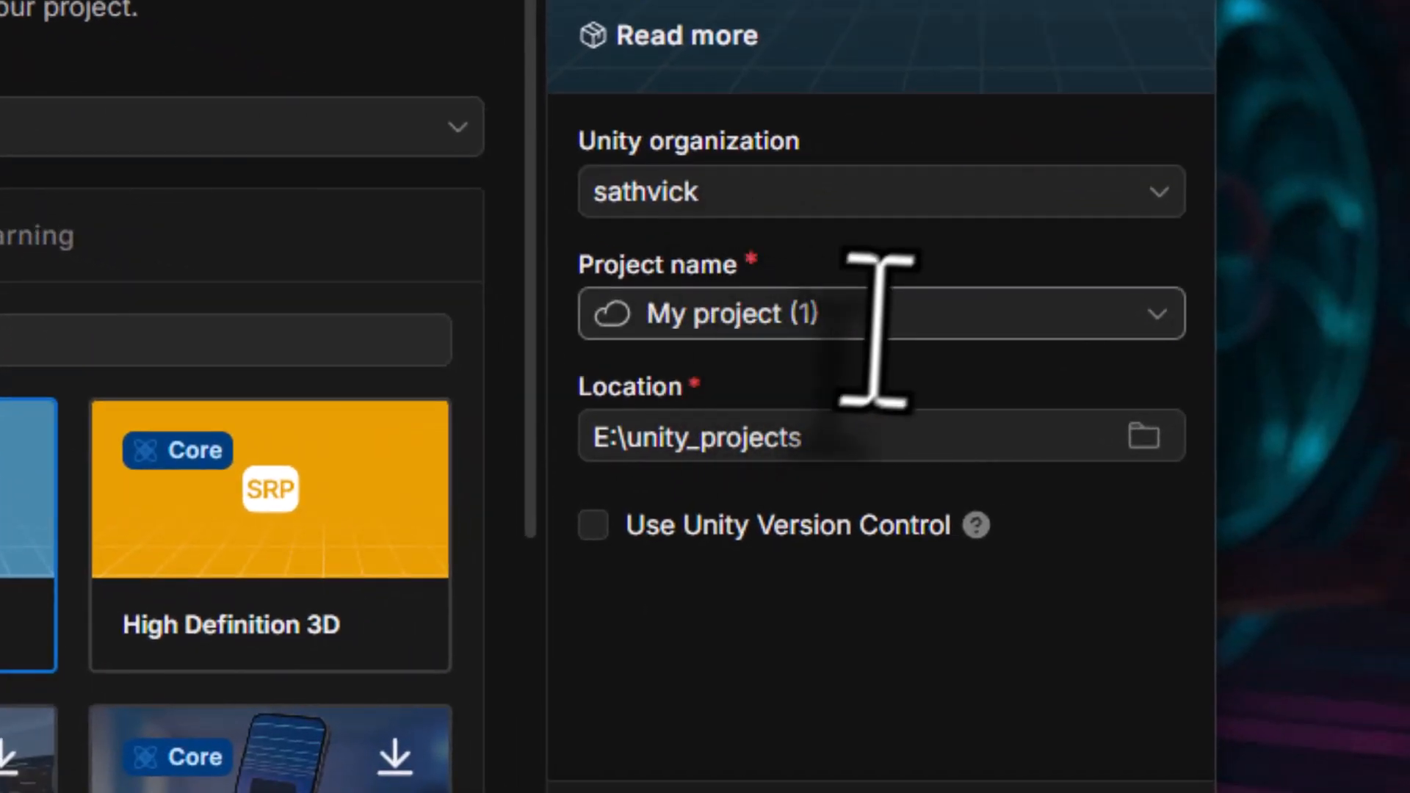
left_click(880, 325)
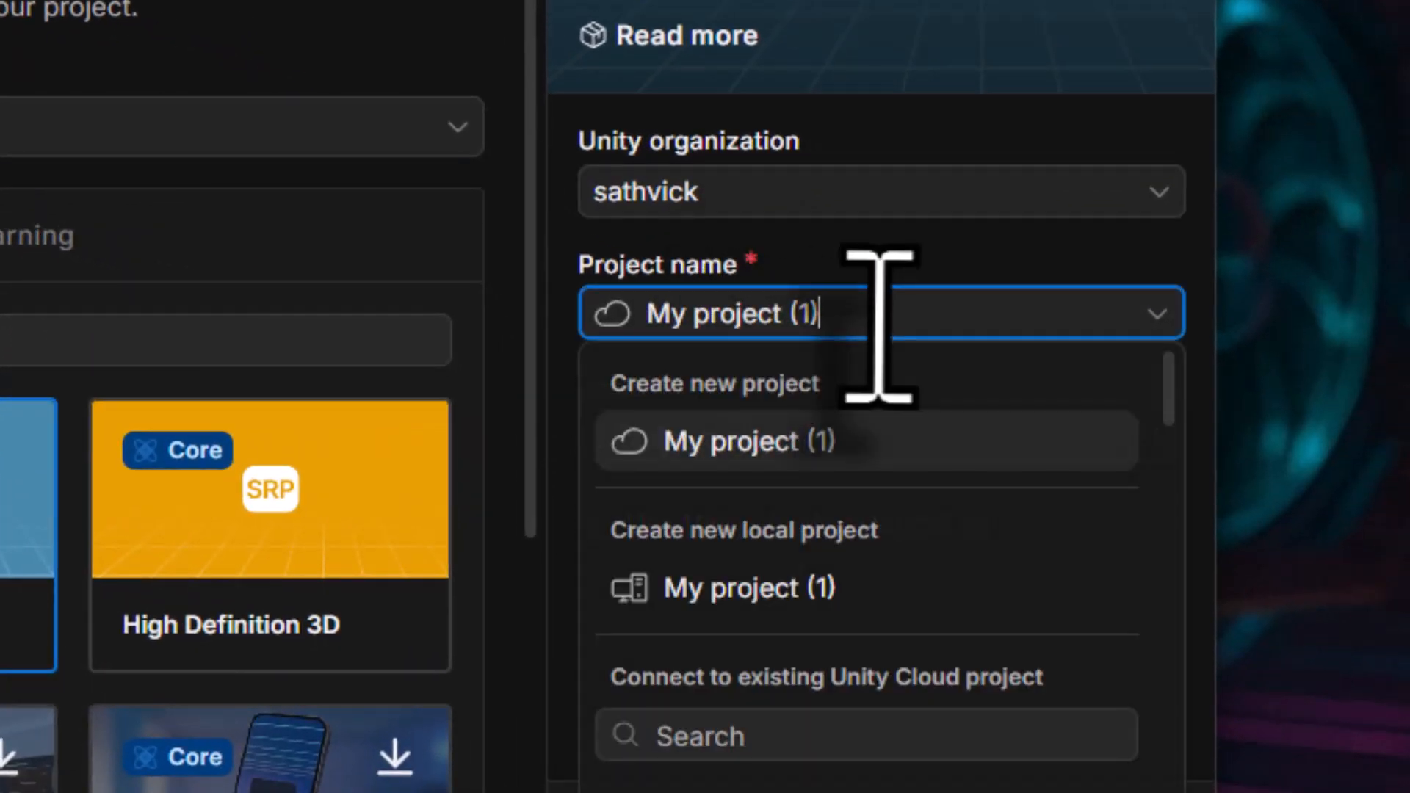
left_click_drag(882, 324, 407, 323)
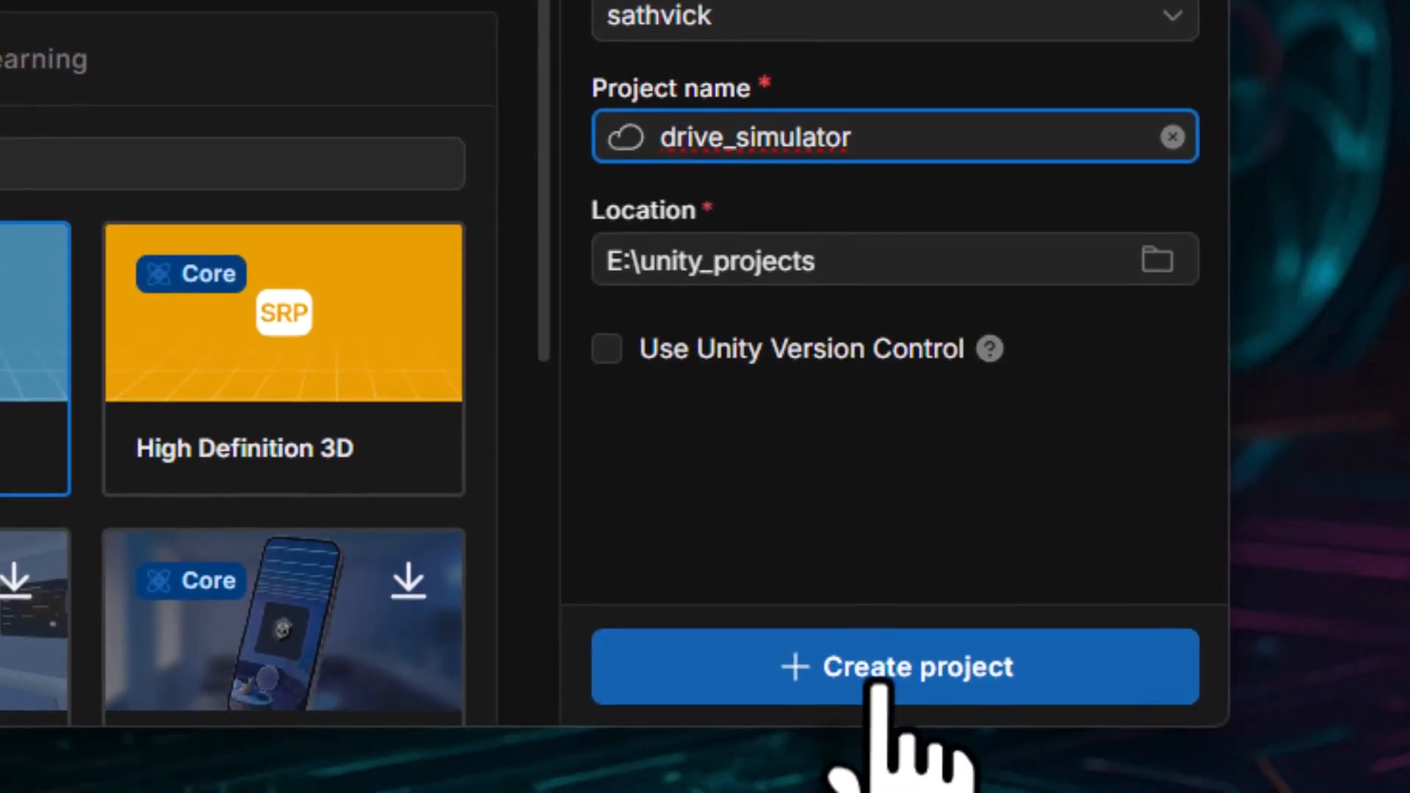
left_click(878, 687)
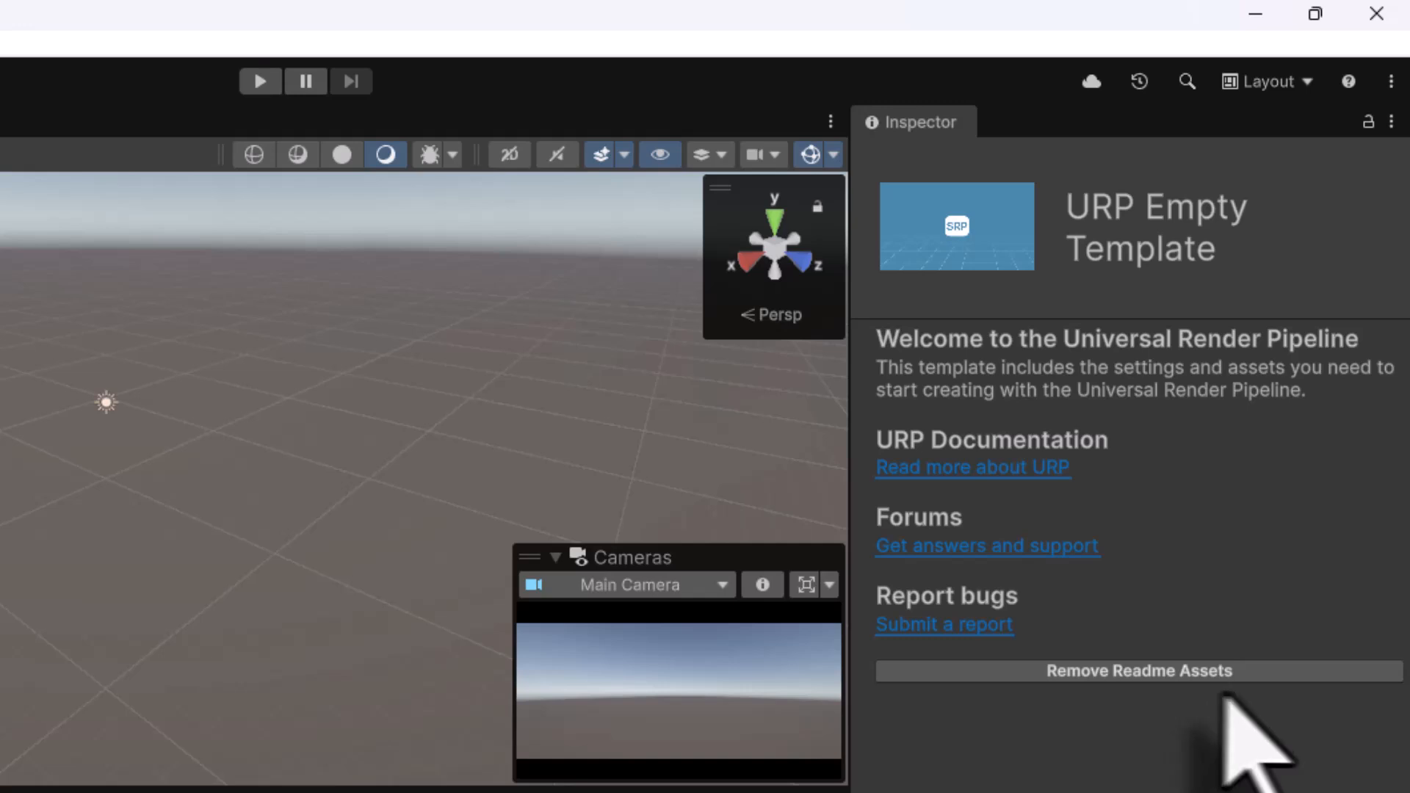
- Remove the Readme assets from the drive_simulator project and accept deleting the TutorialInfo contents
left_click(1092, 671)
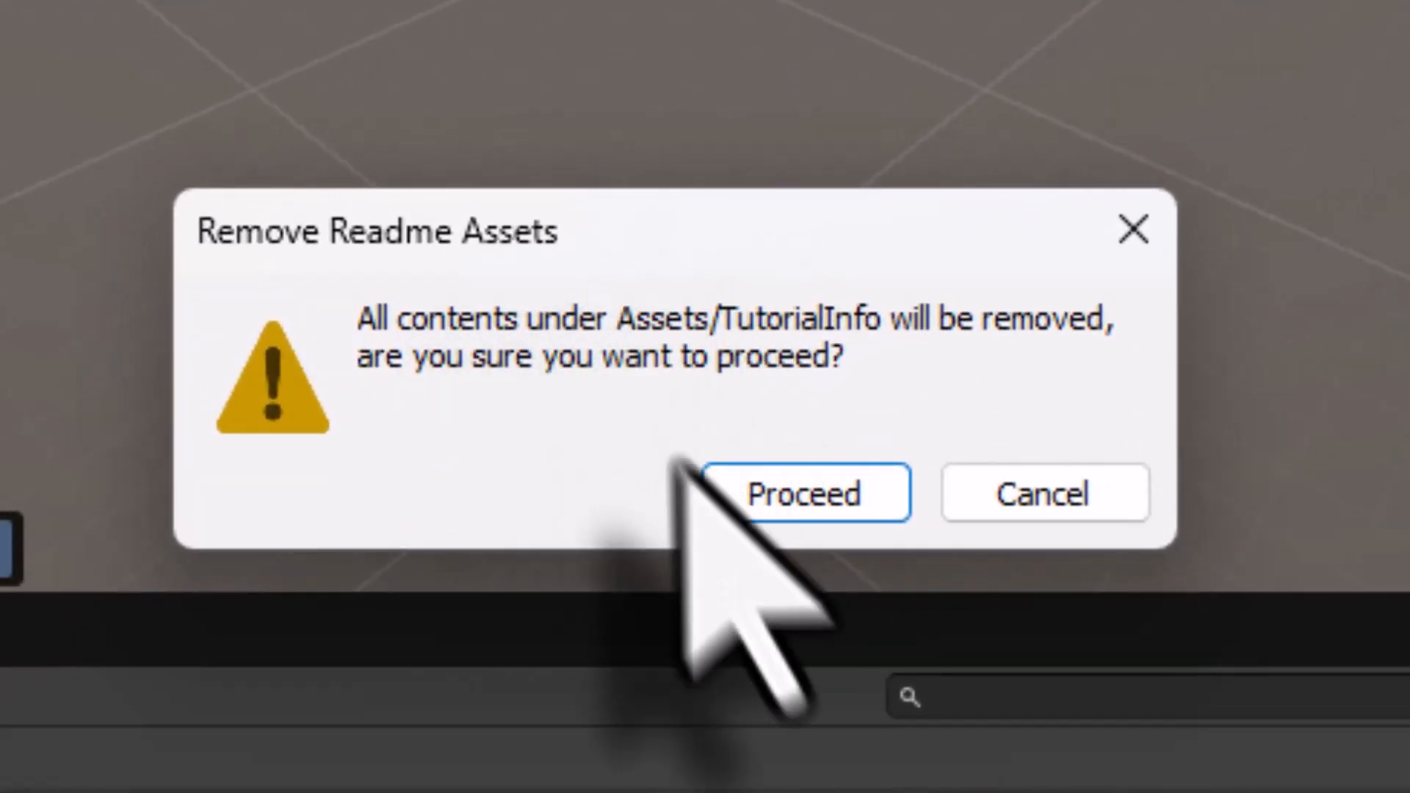
left_click(757, 485)
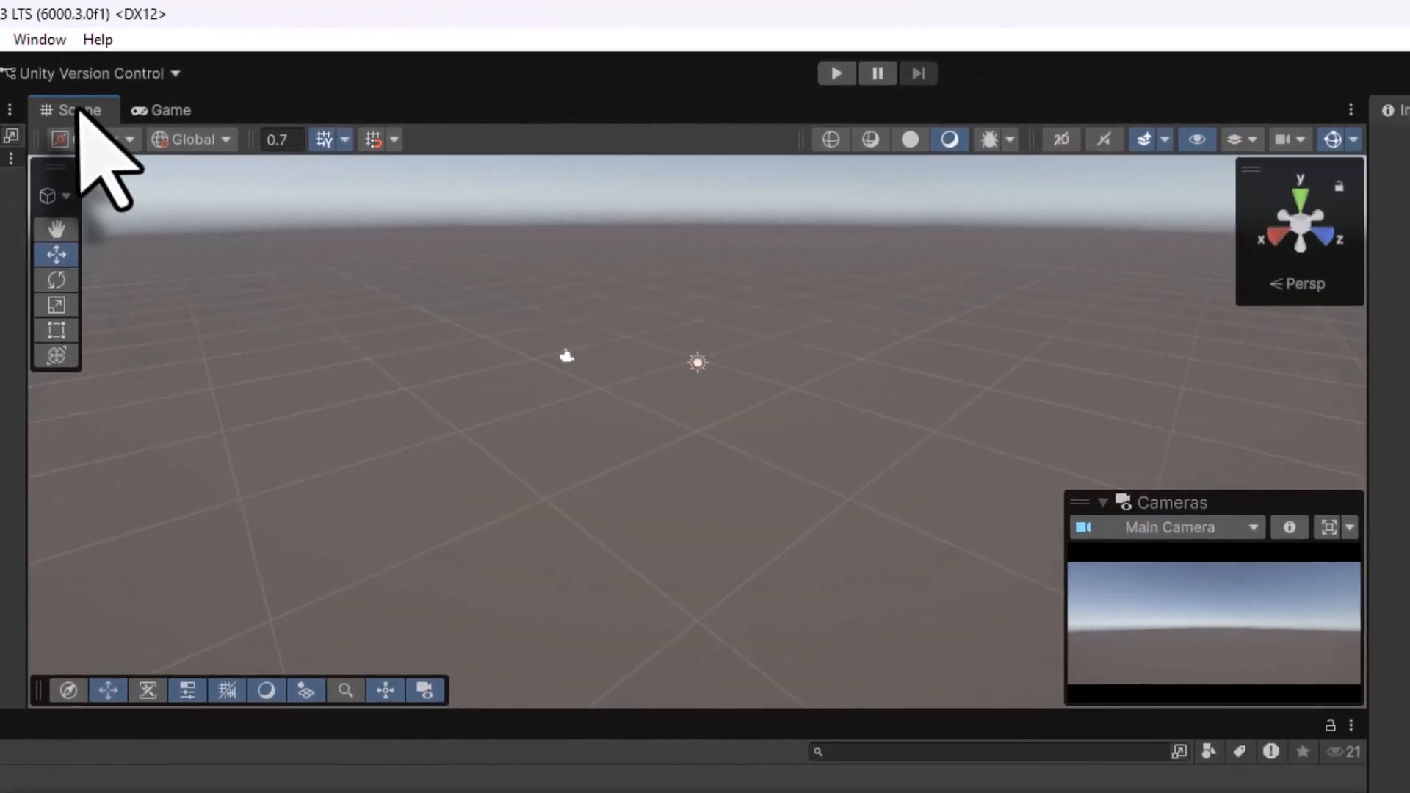
- View the Game view, return to the Scene view, and apply the Default editor layout
left_click(636, 120)
left_click(69, 110)
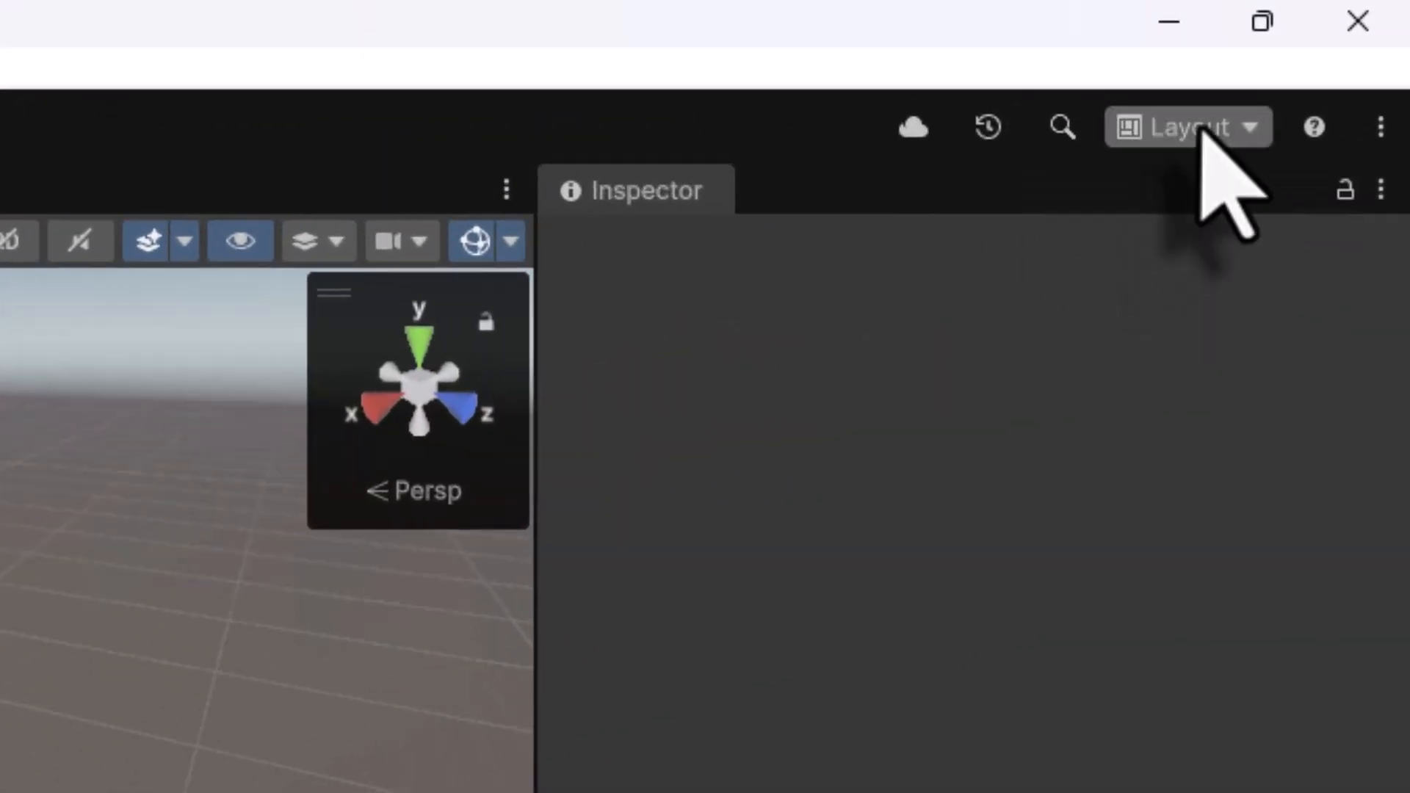
left_click(1336, 45)
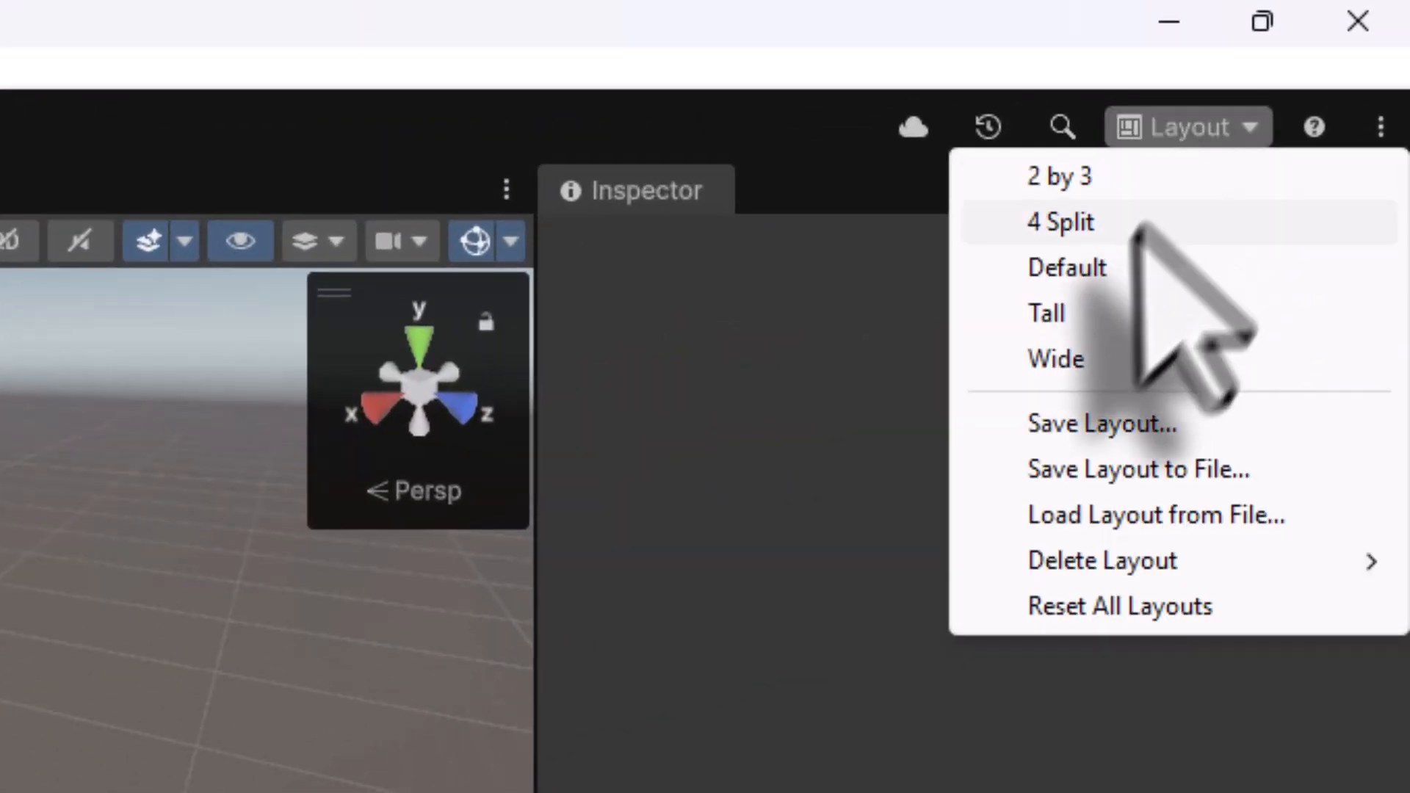
left_click(1054, 264)
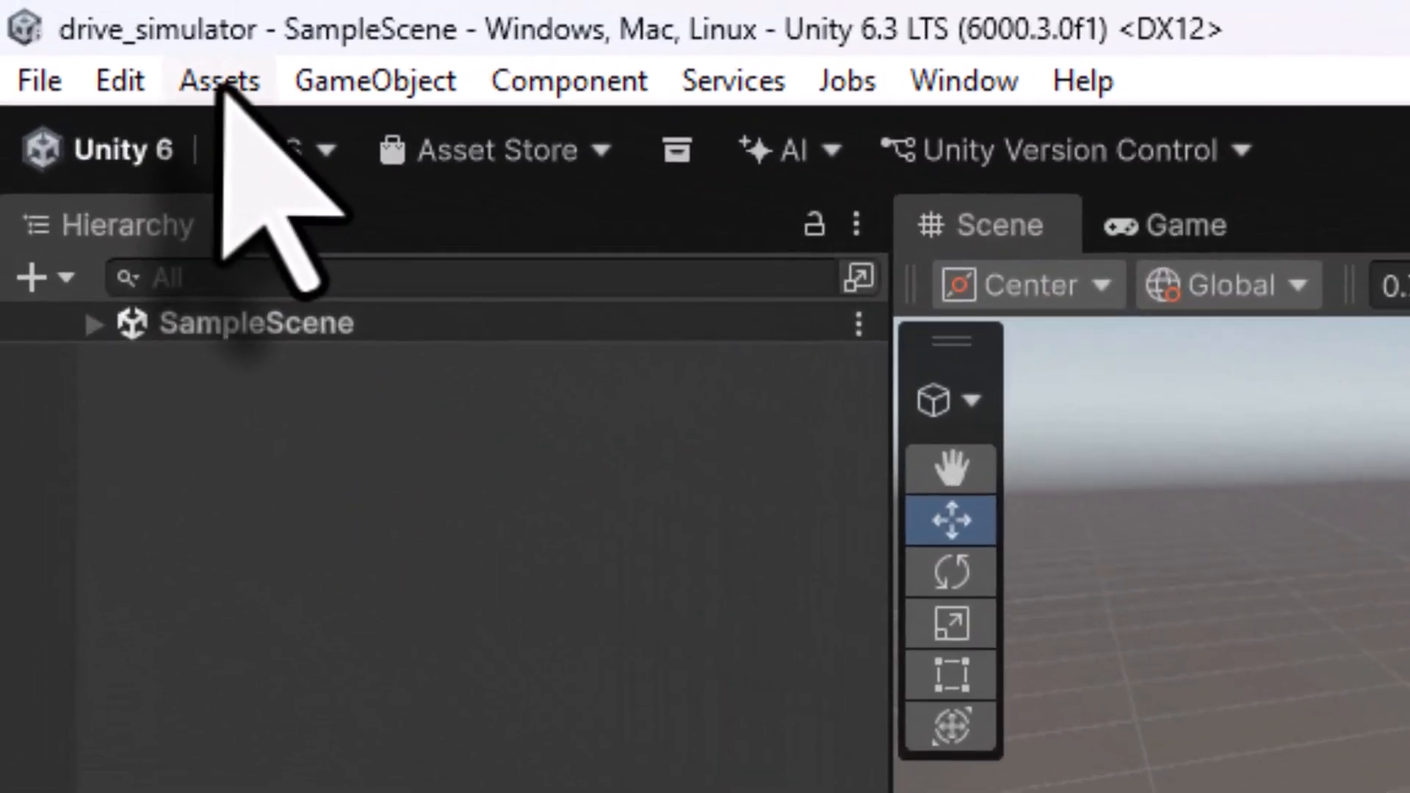
- Import all contents of the custom package project01_startupfiles.unitypackage from the course folder's Drive_simulator folder on the H: drive
left_click(113, 41)
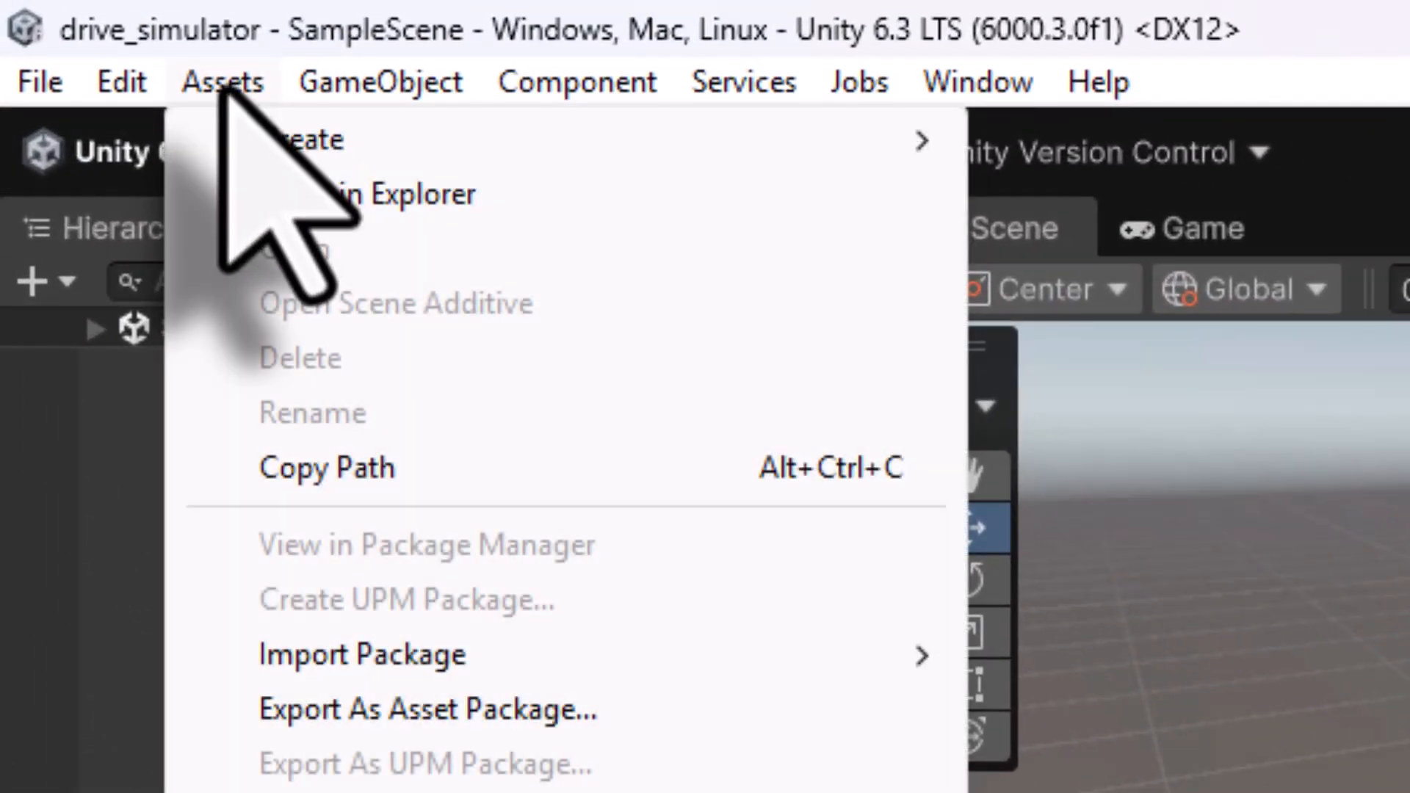
mouse_move(346, 665)
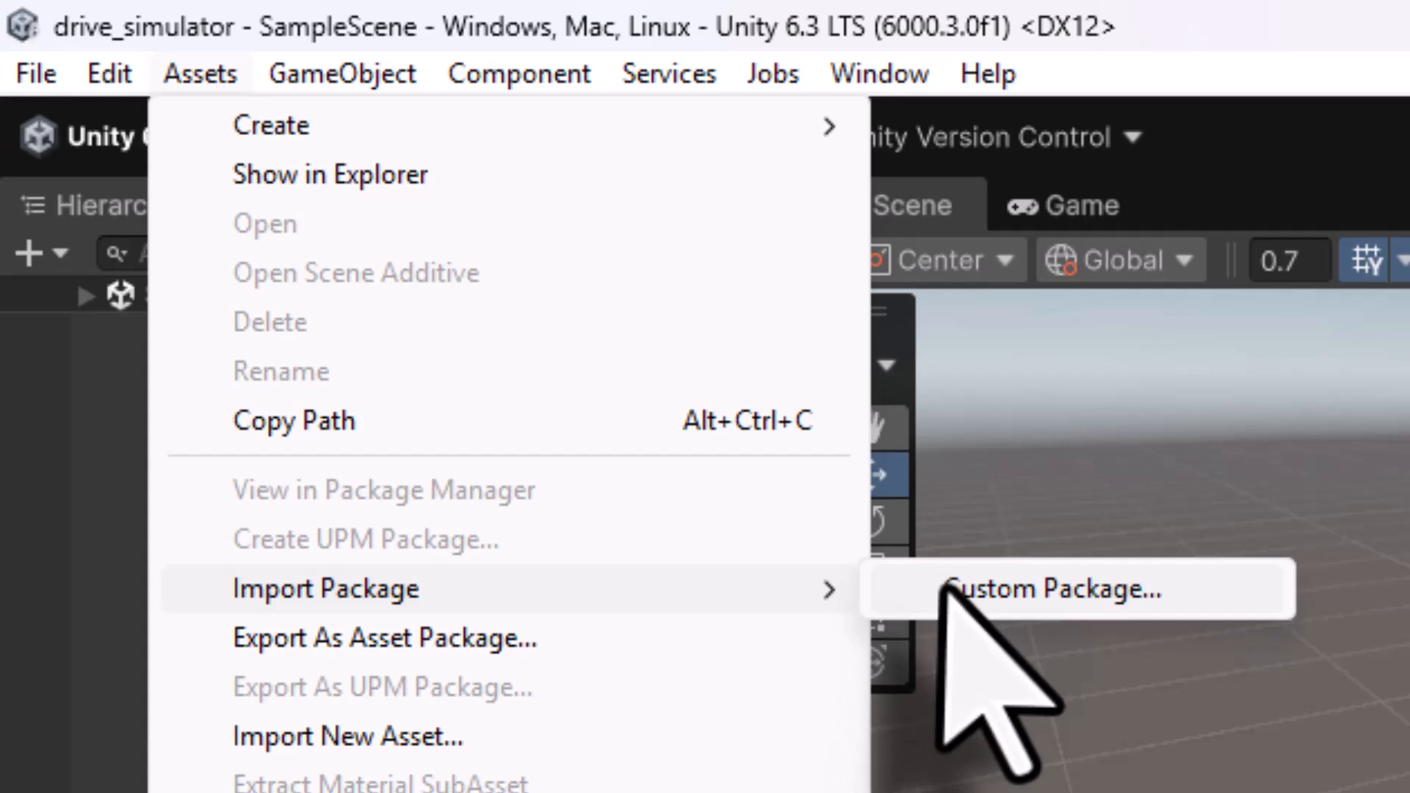
left_click(955, 588)
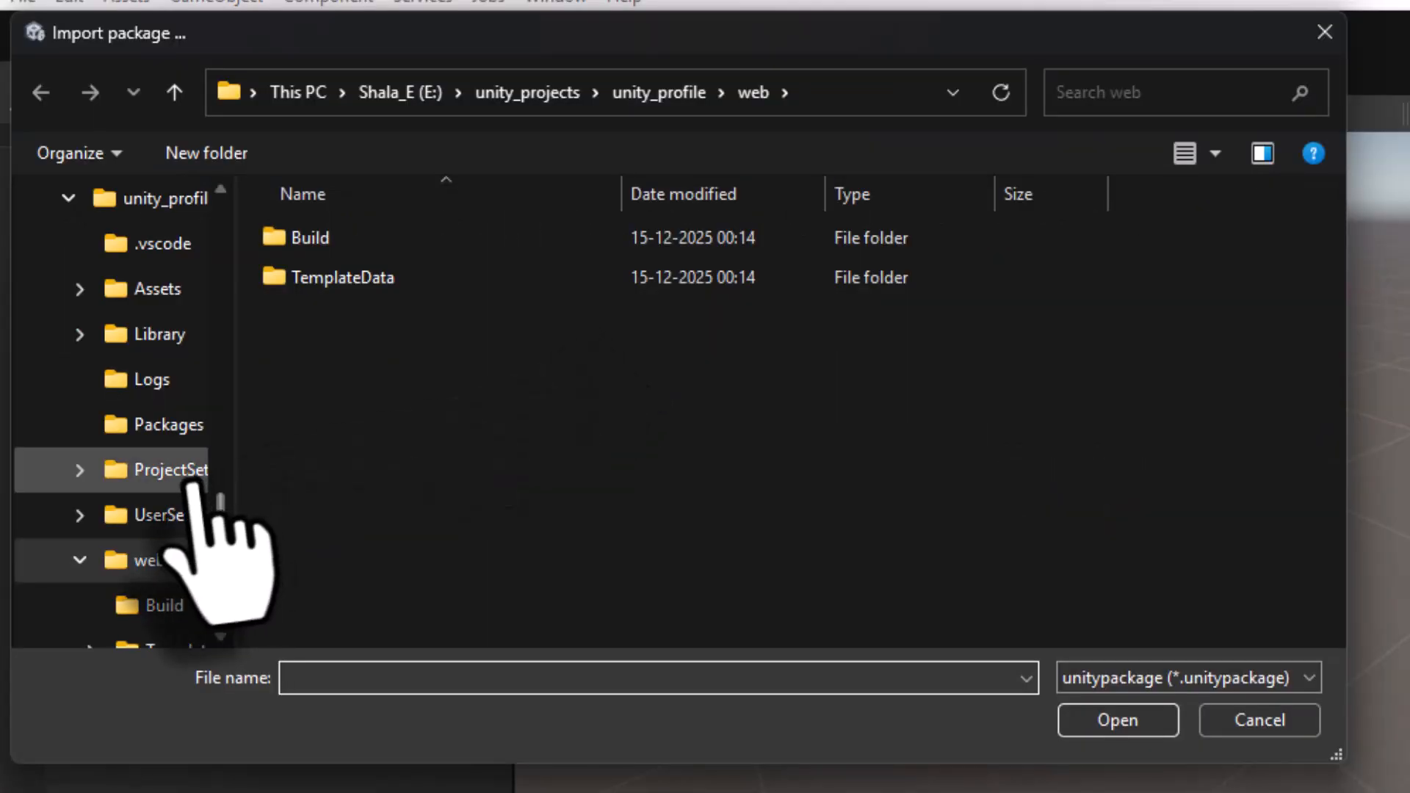
scroll(193, 485, "down", 5)
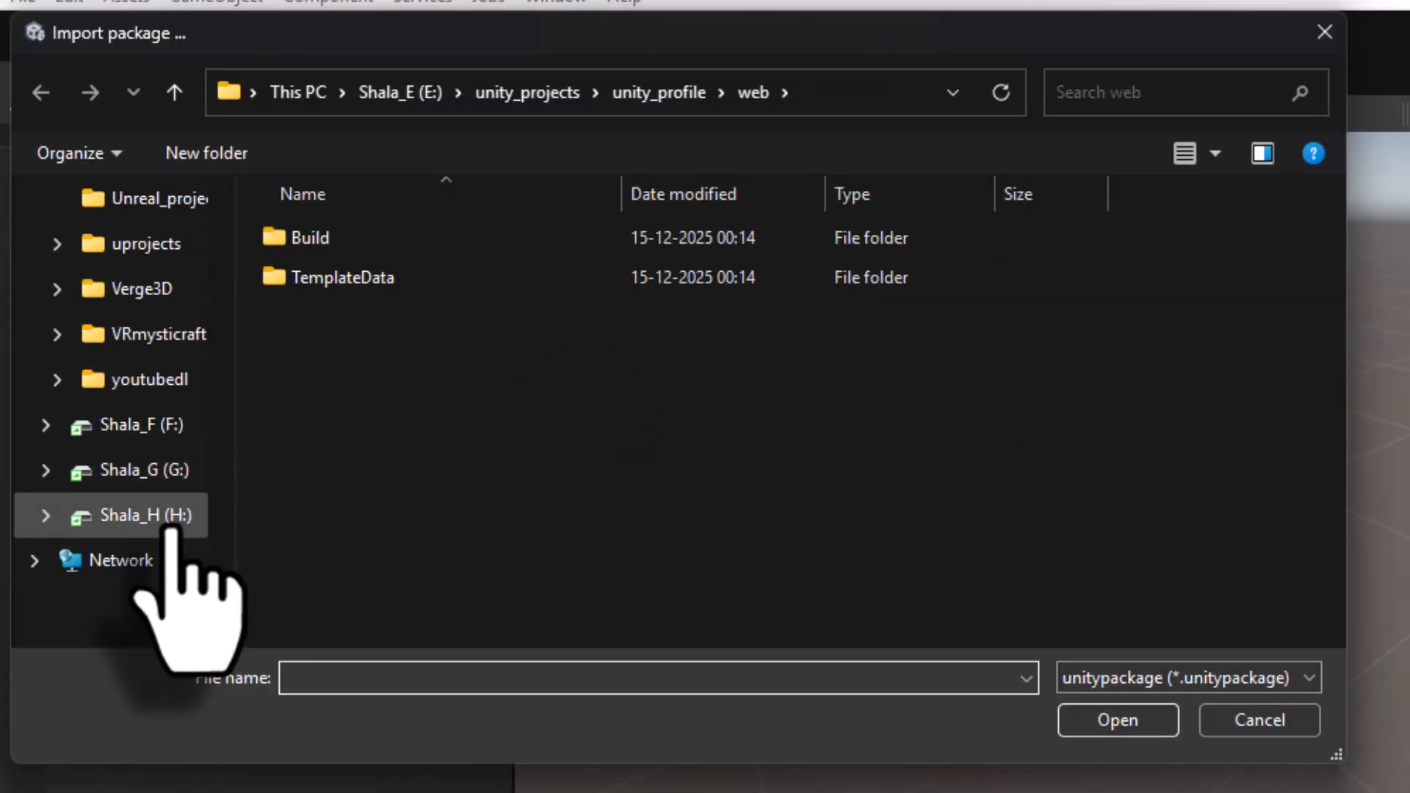
left_click(170, 523)
scroll(377, 554, "down", 2)
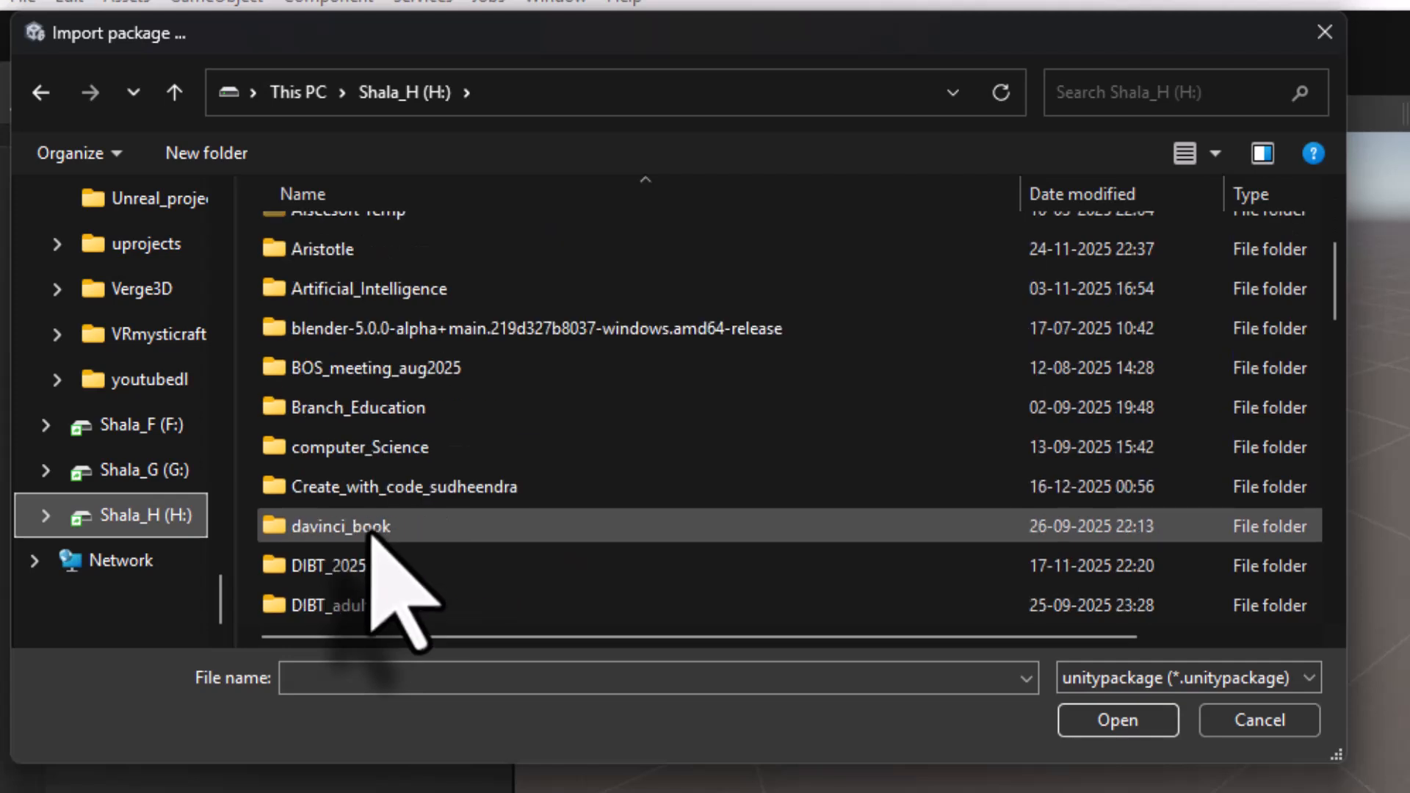
double_click(372, 500)
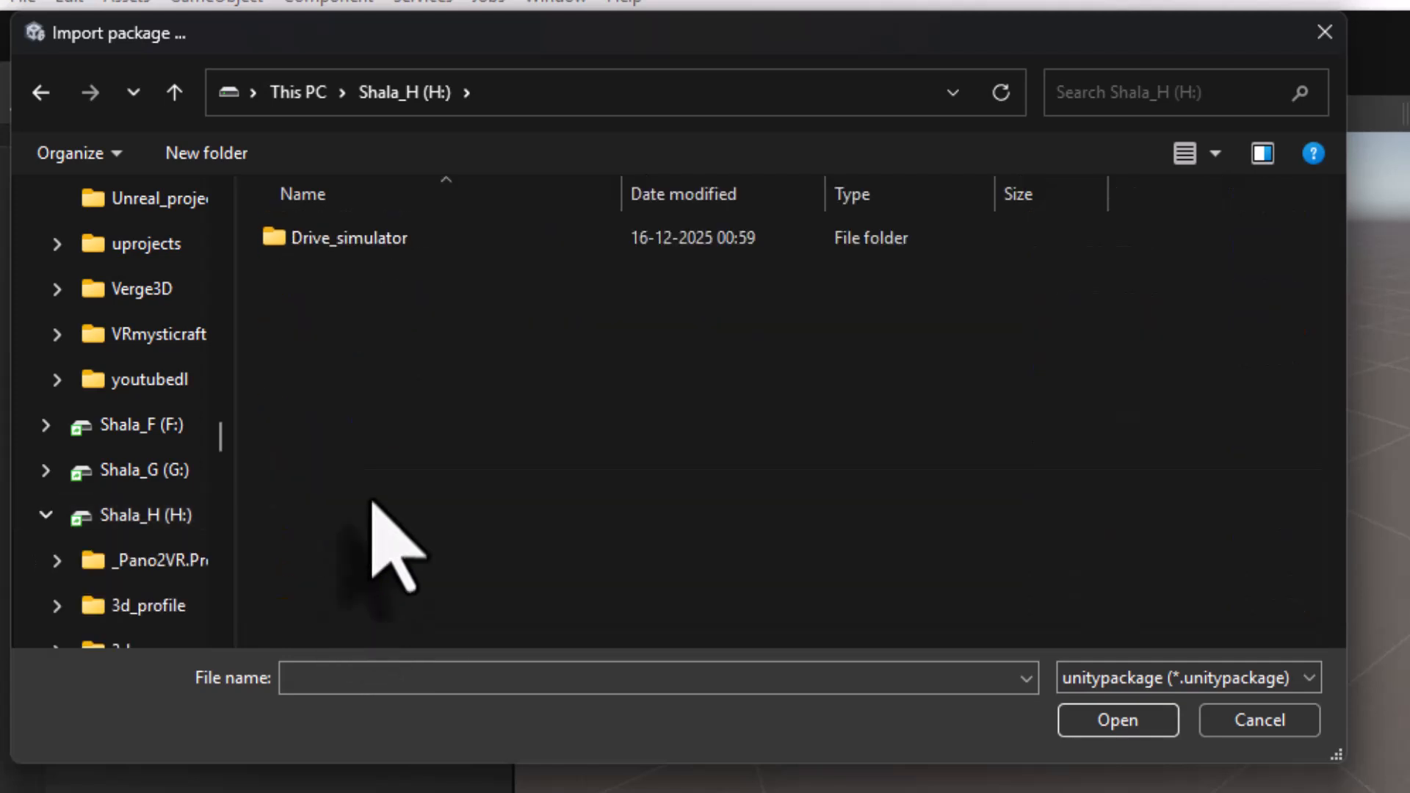
double_click(376, 246)
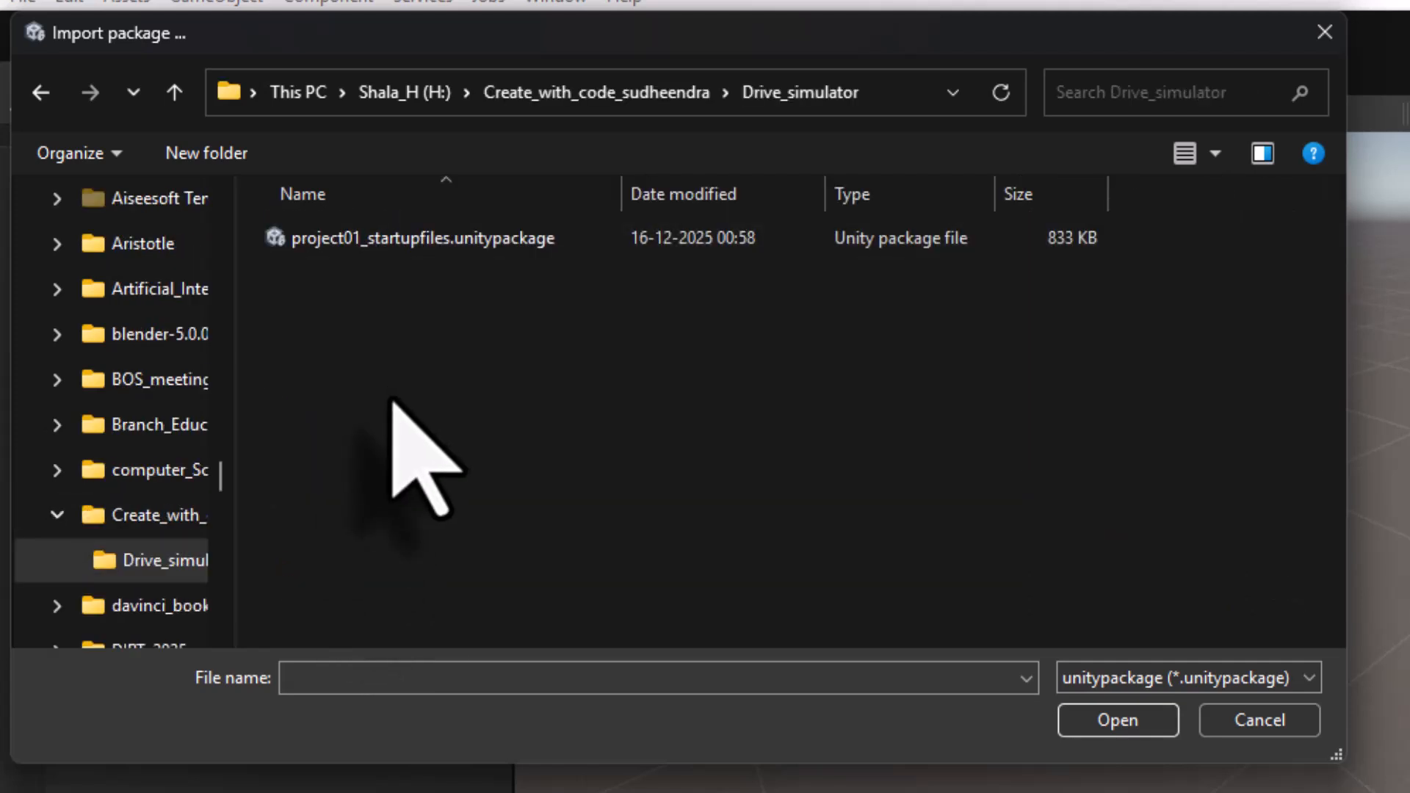
left_click(397, 243)
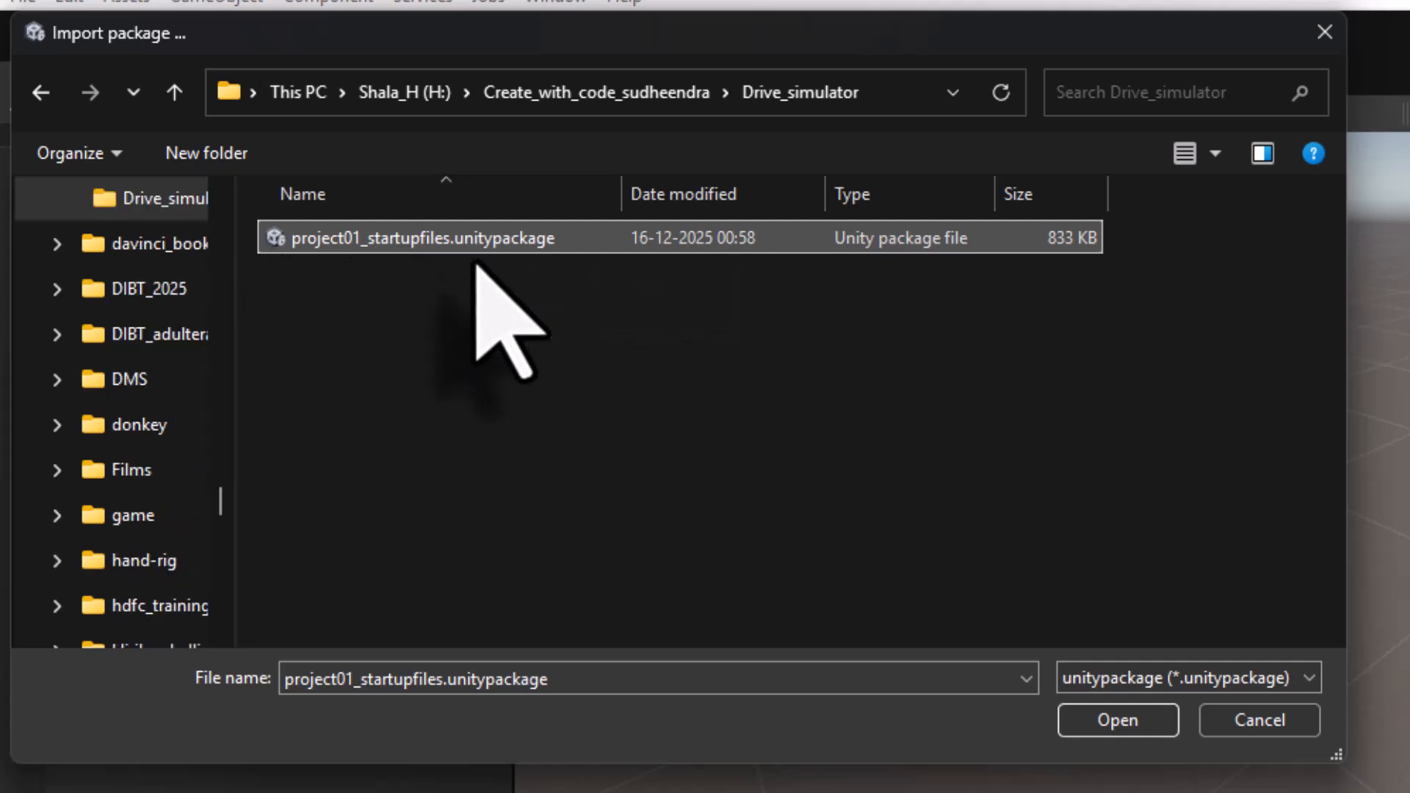
left_click(1146, 722)
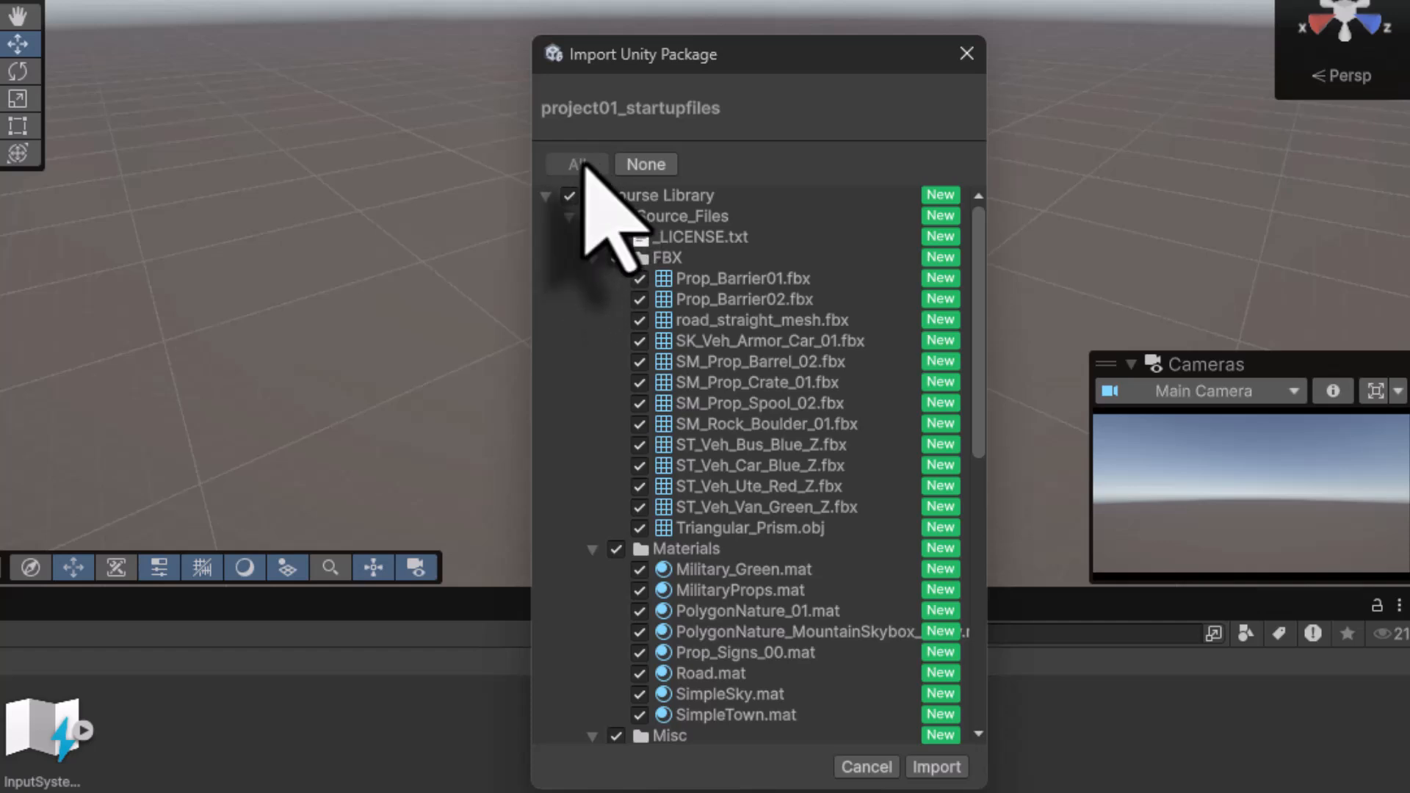
left_click(920, 767)
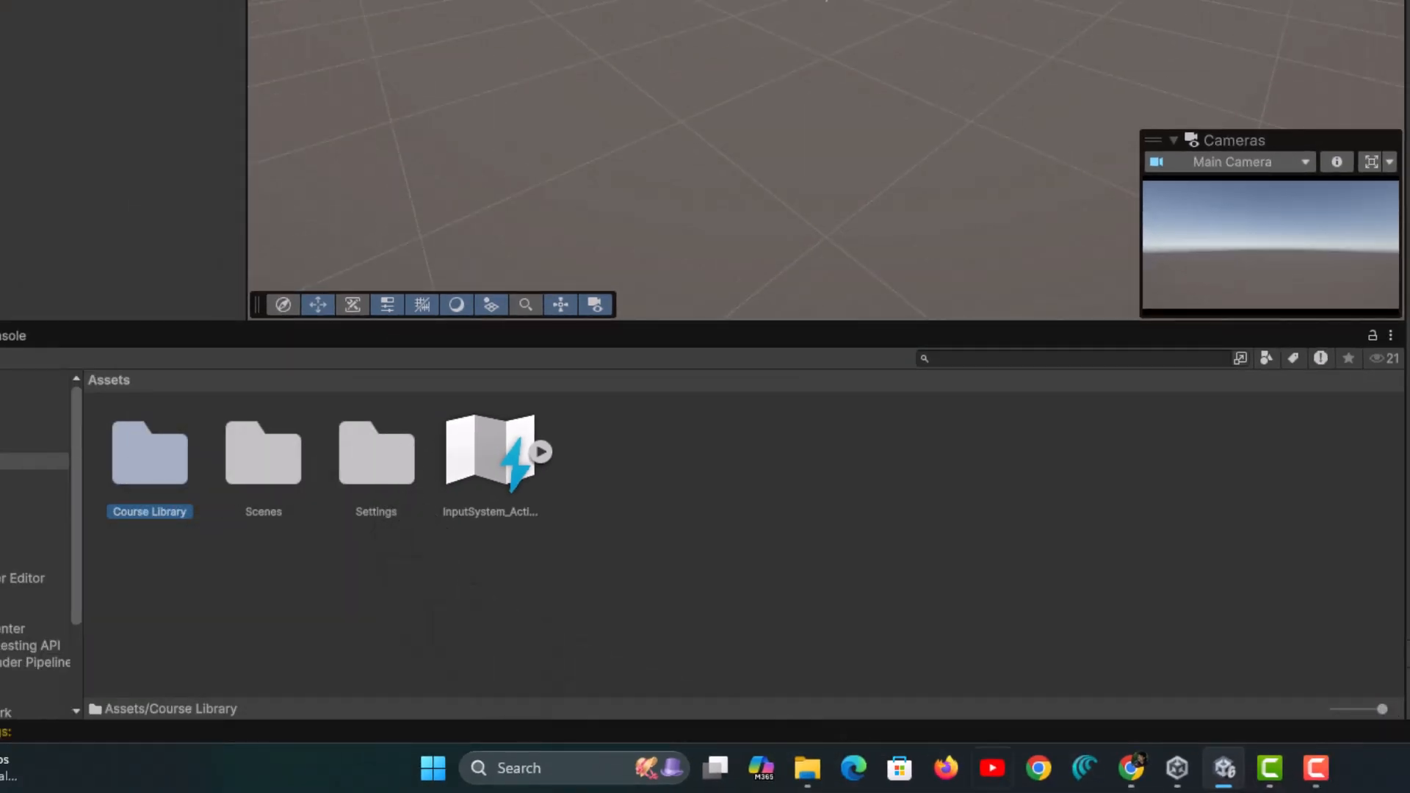
- Shrink the asset icons to a list, browse Course Library's Obstacles folder, and select the orange-and-white striped prop
left_click_drag(1382, 710, 1335, 711)
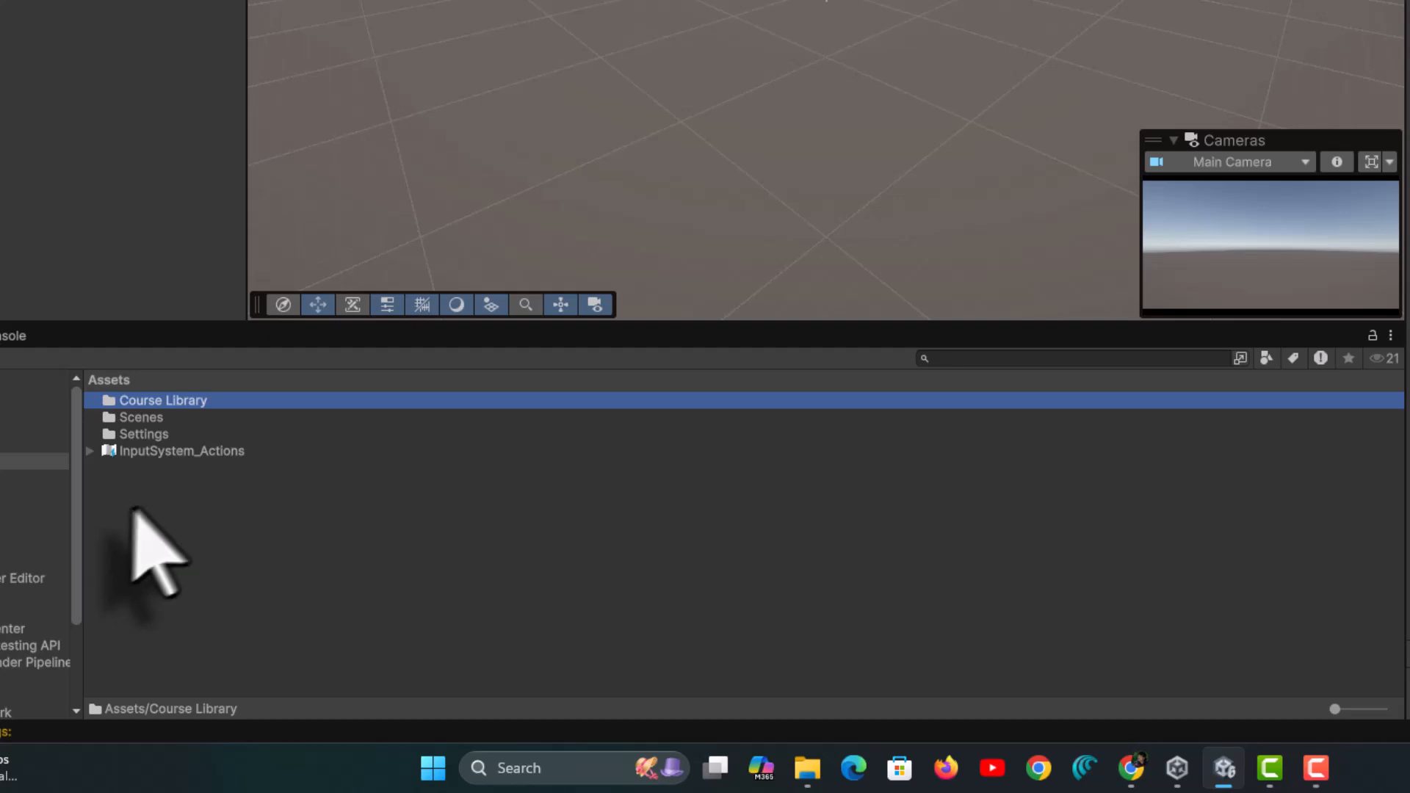
double_click(107, 403)
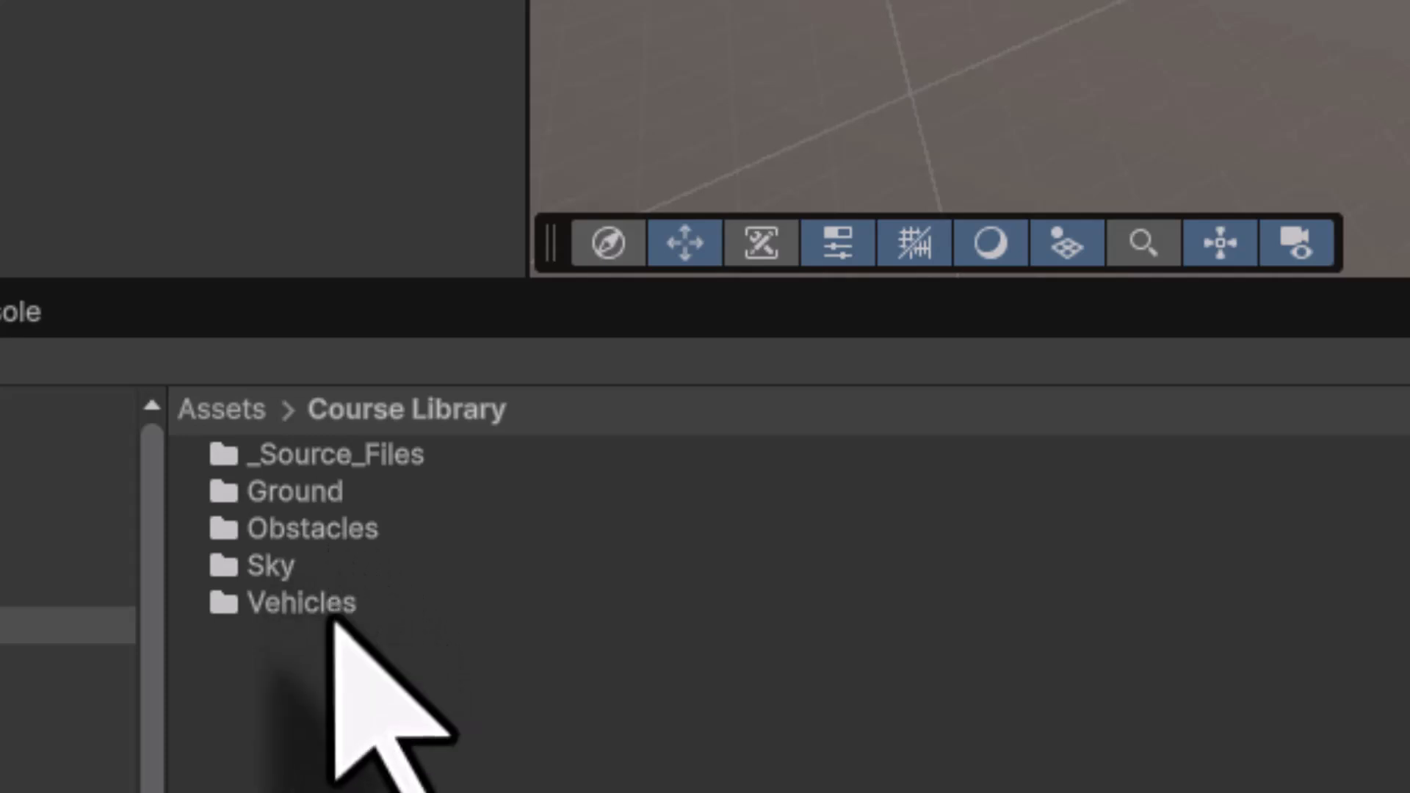
double_click(299, 537)
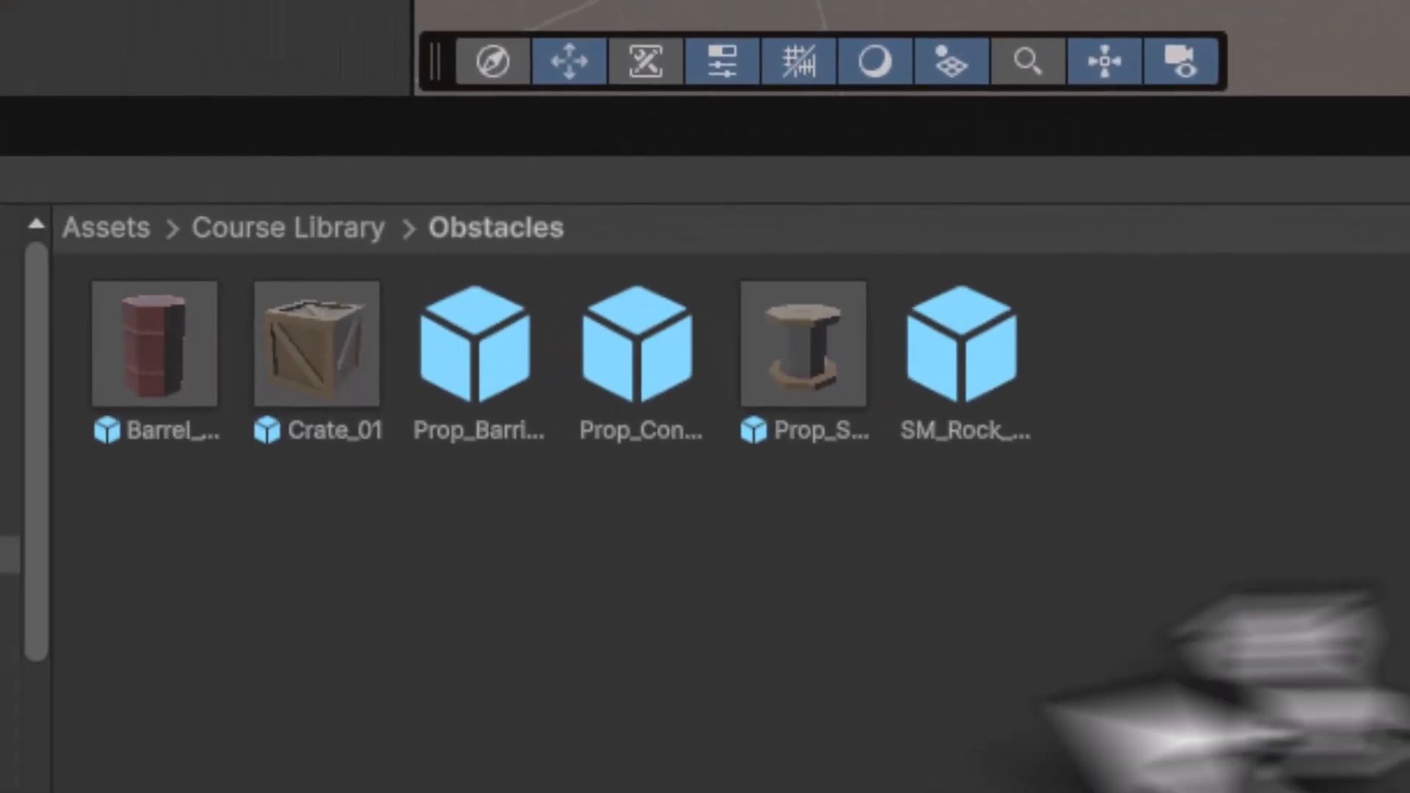
left_click(638, 345)
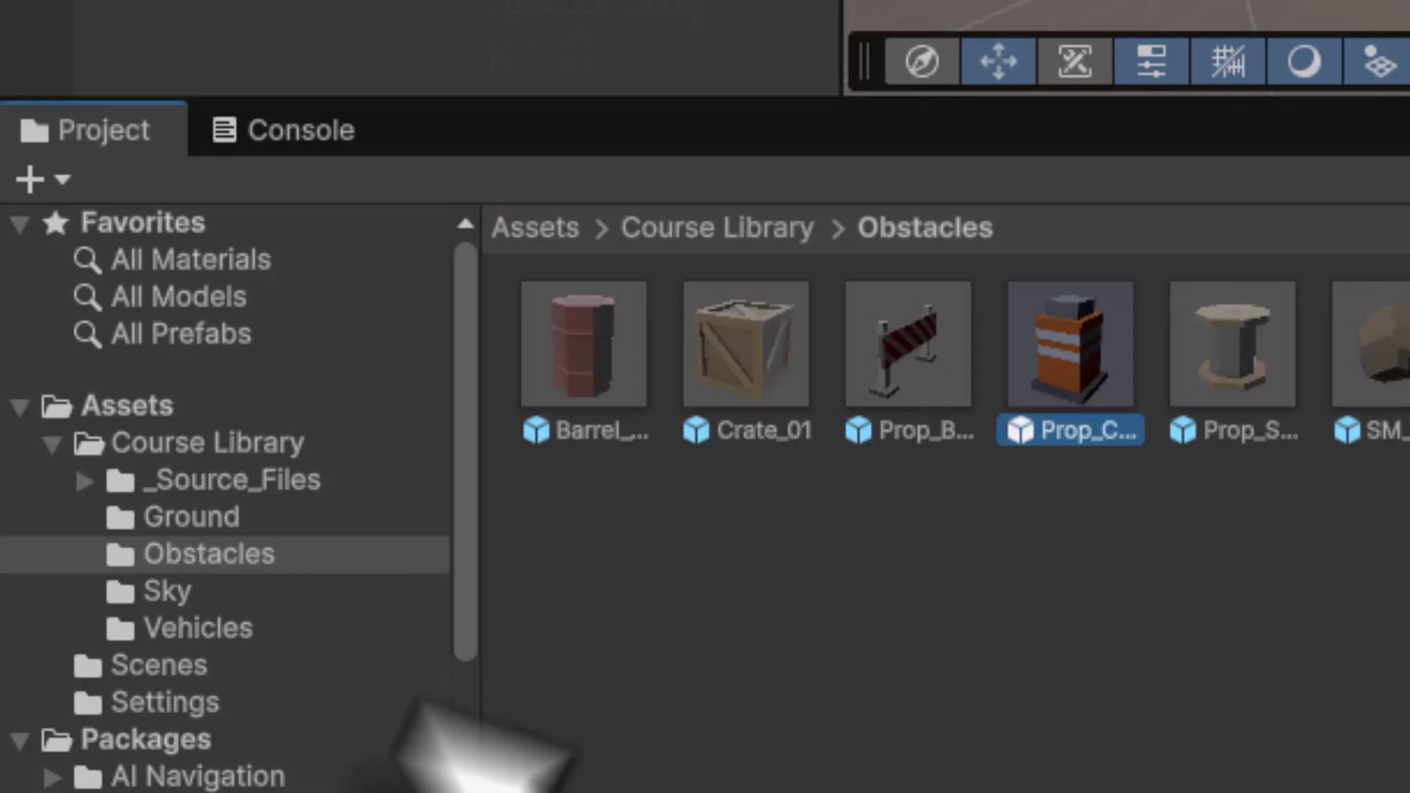
- Rename the Prototype 1 scene in the Assets/Scenes folder to Drive_simulator
left_click(559, 233)
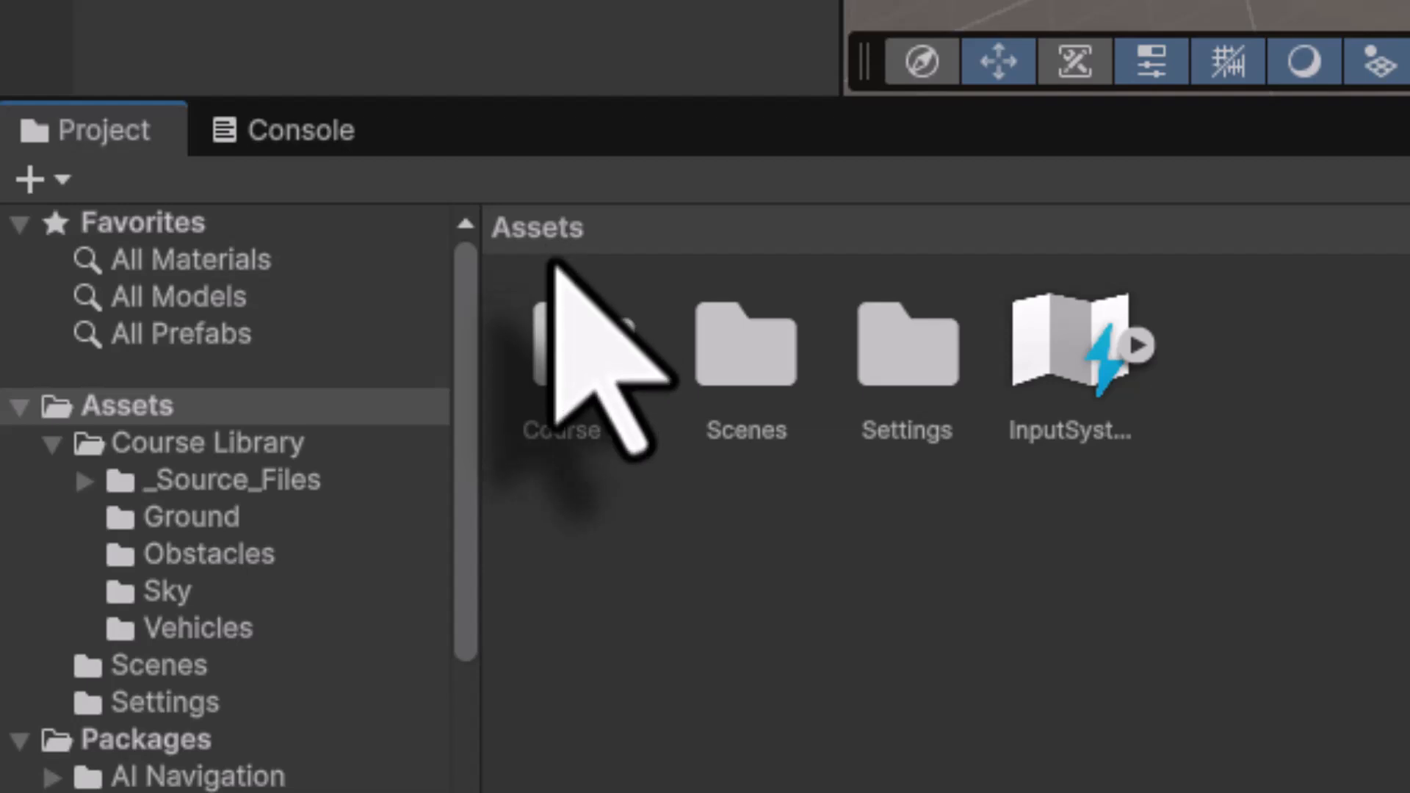
double_click(729, 371)
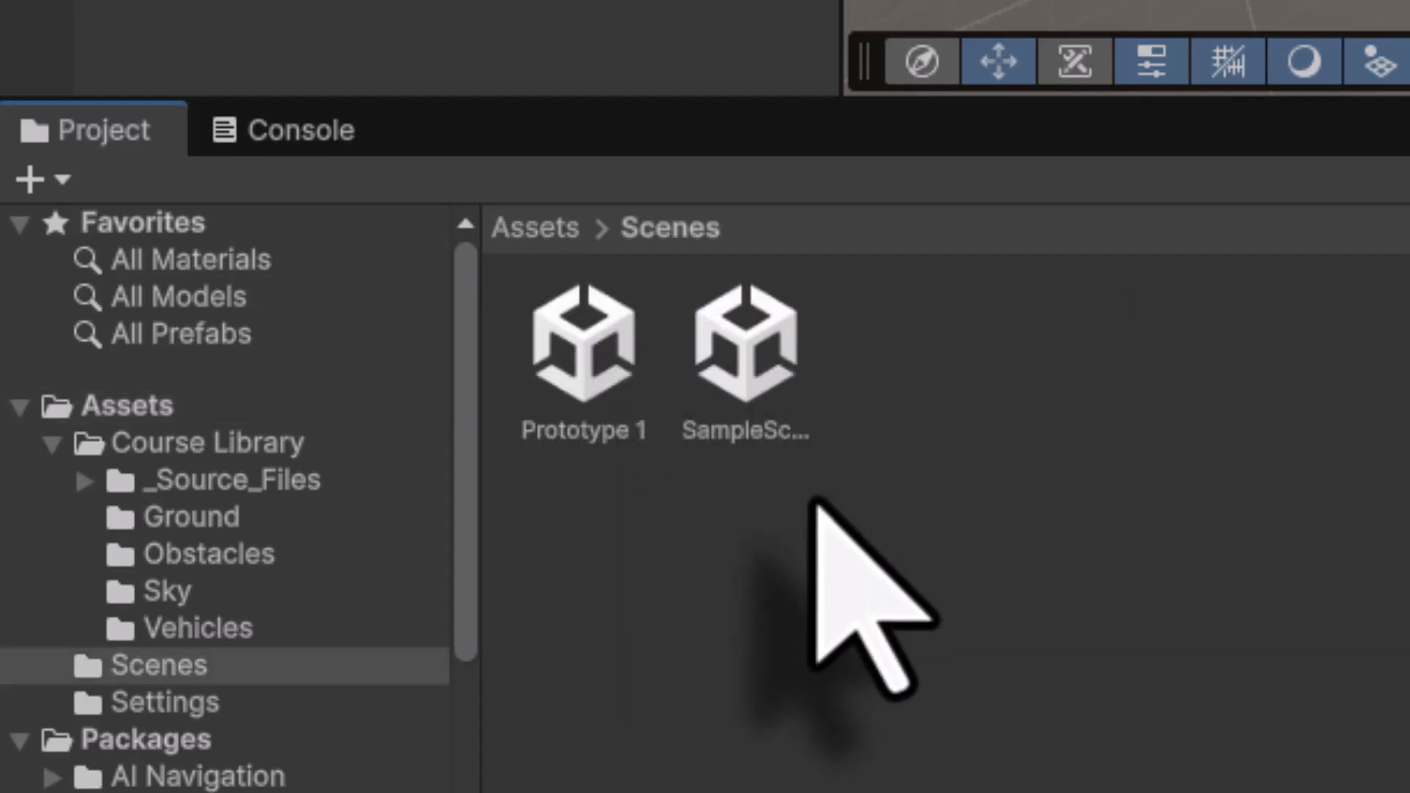
left_click(732, 303)
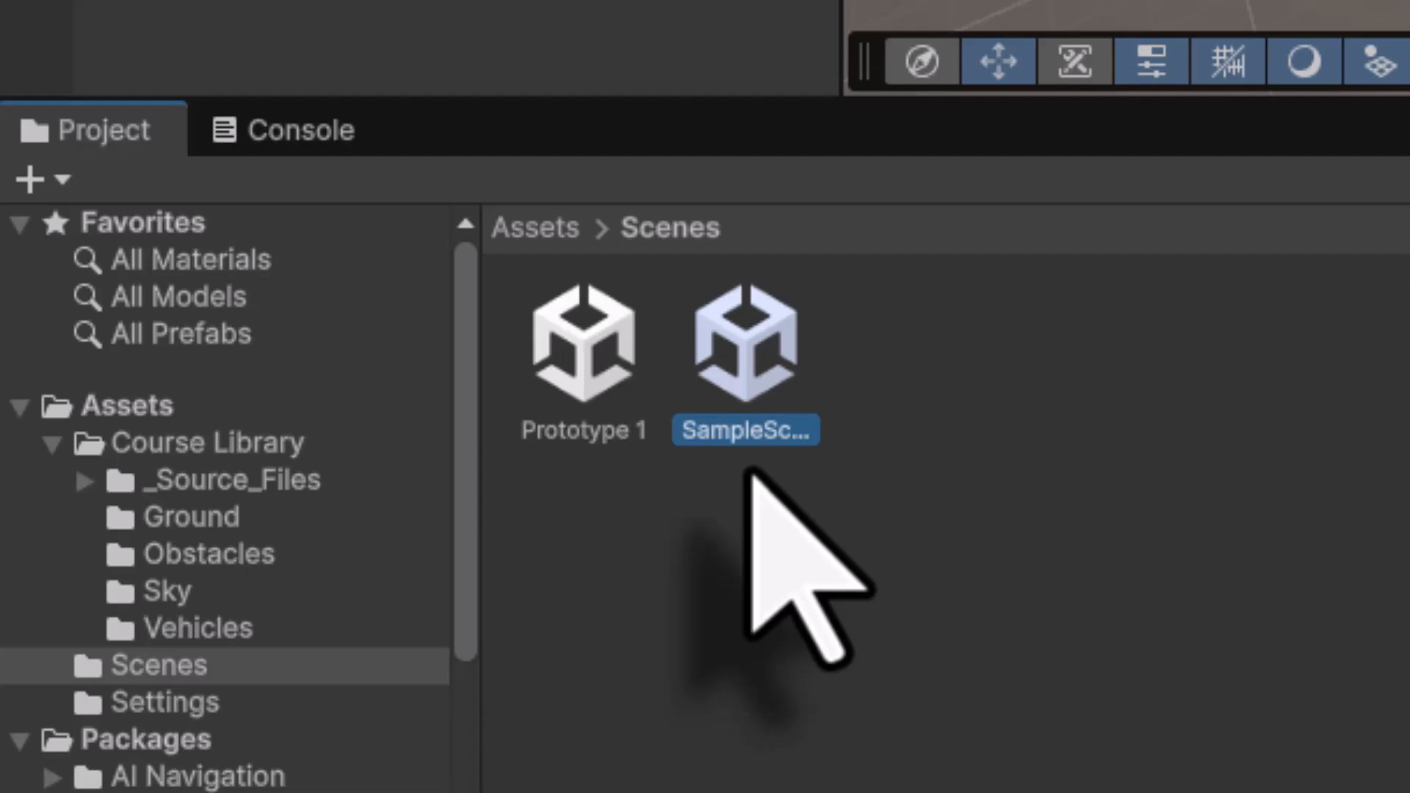
left_click(598, 349)
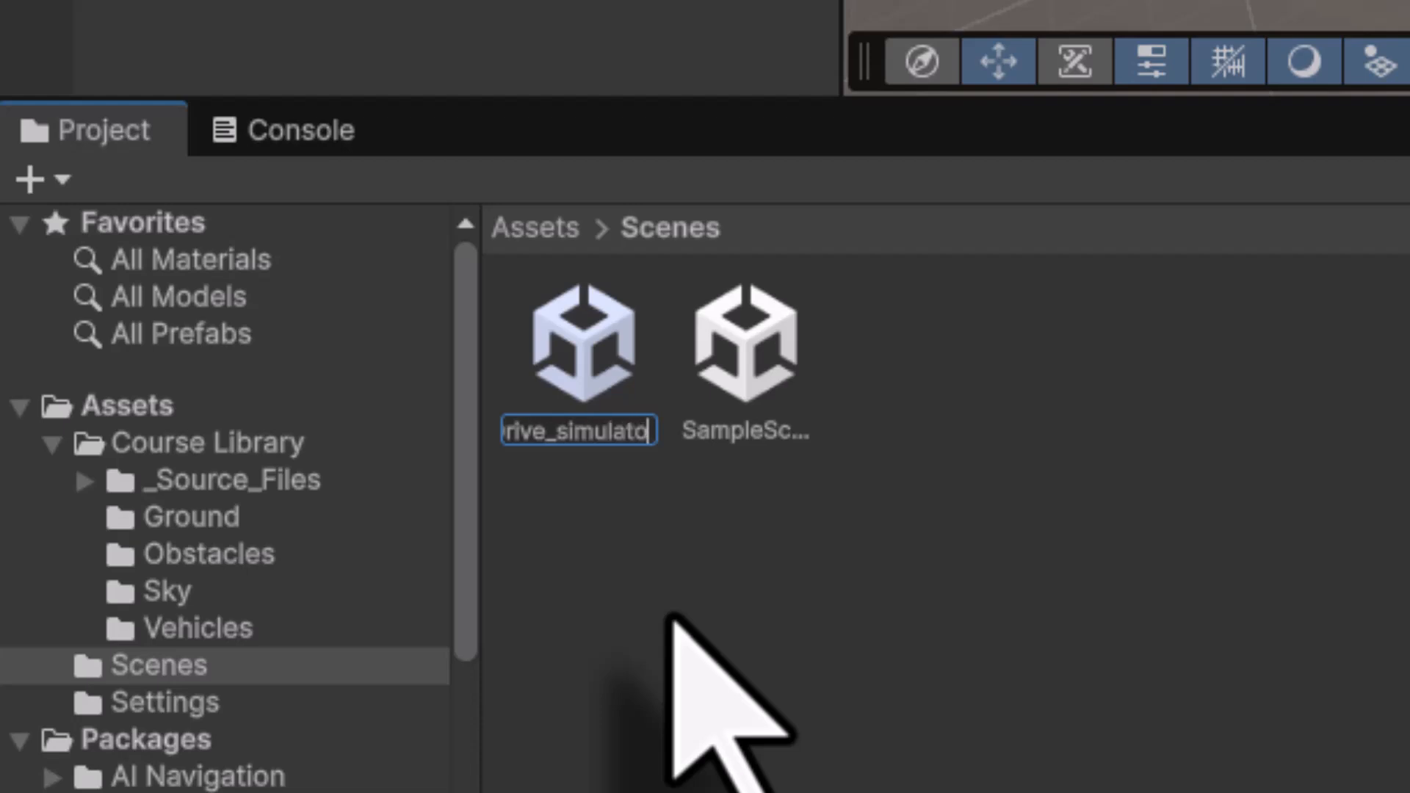
key("Return")
- Delete the SampleScene asset from the Scenes folder and accept its permanent removal
left_click(744, 339)
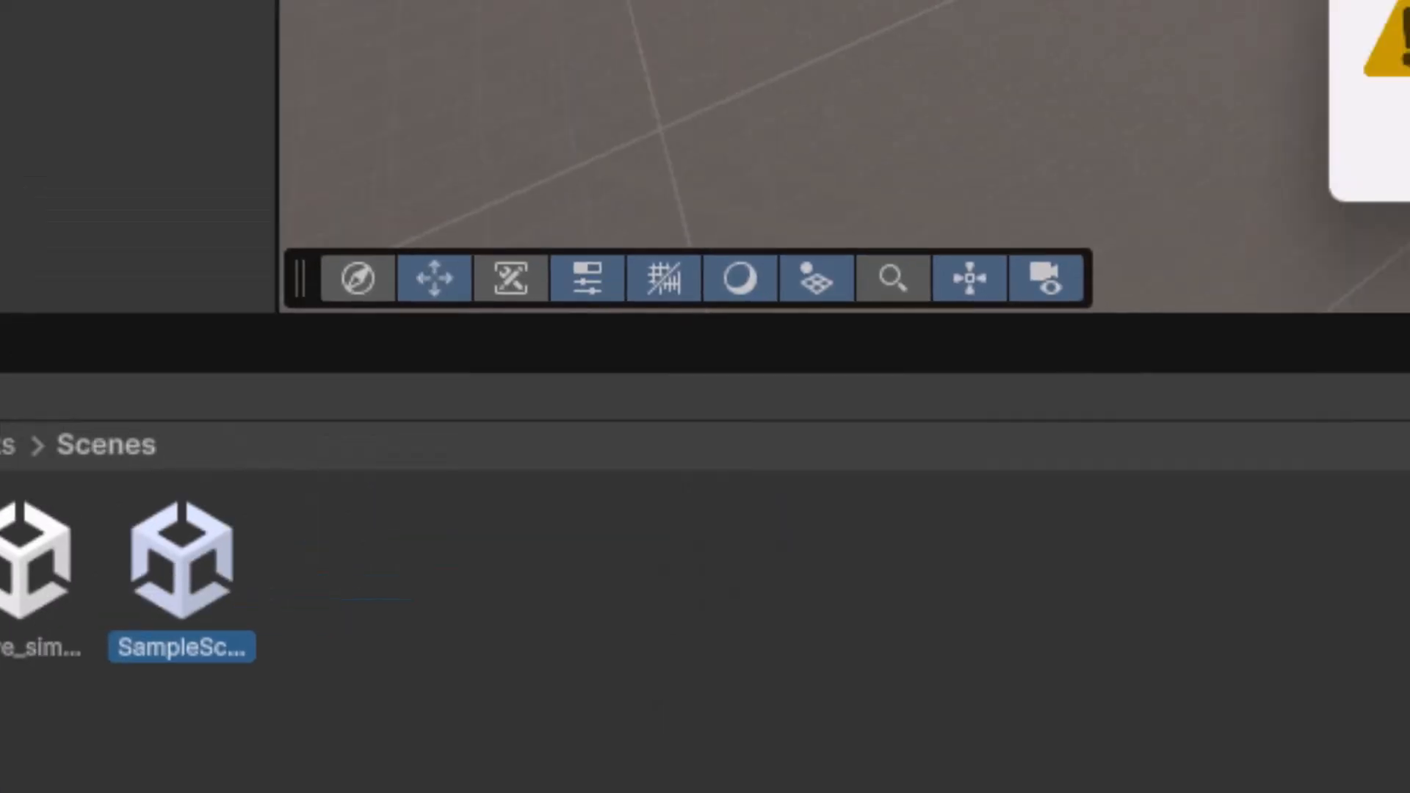
key("Delete")
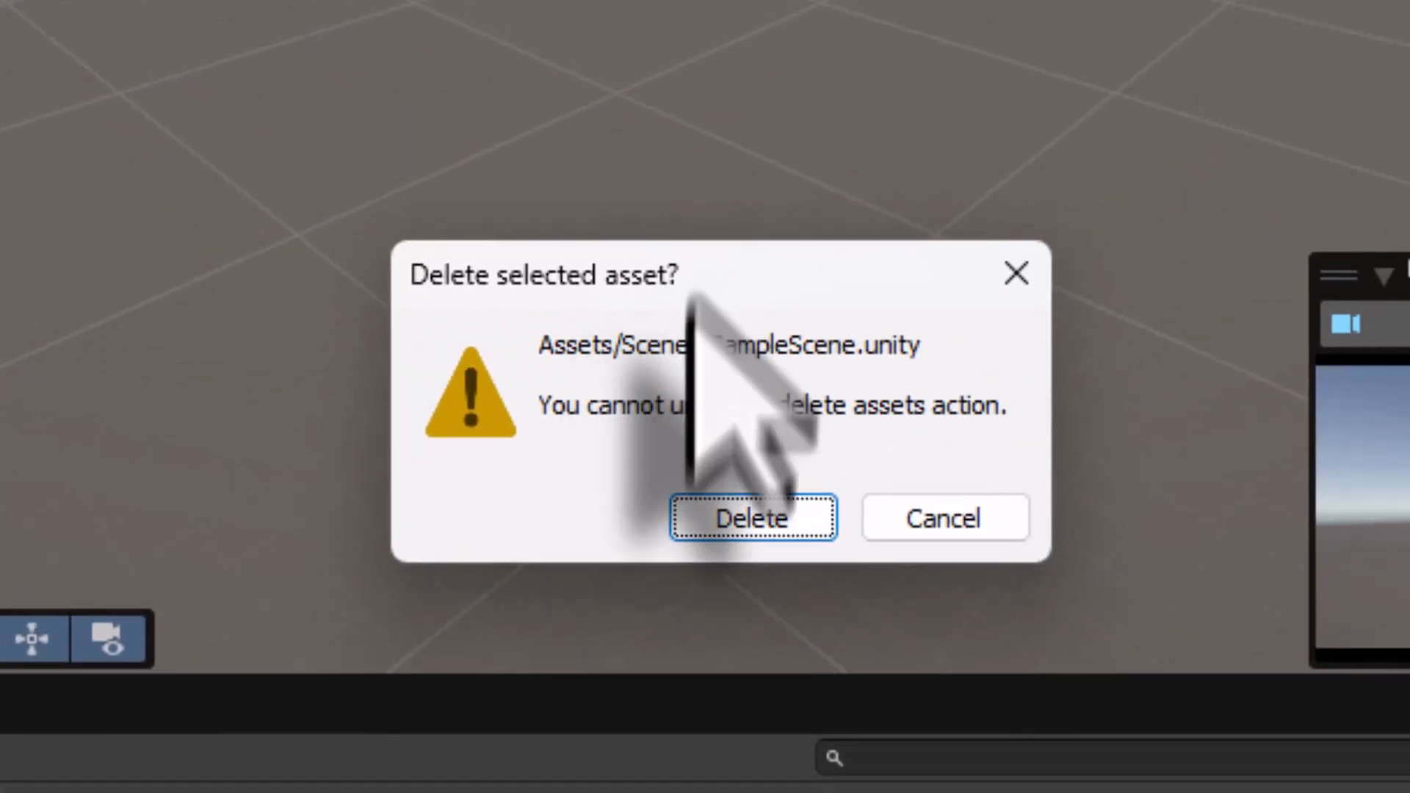
left_click(731, 518)
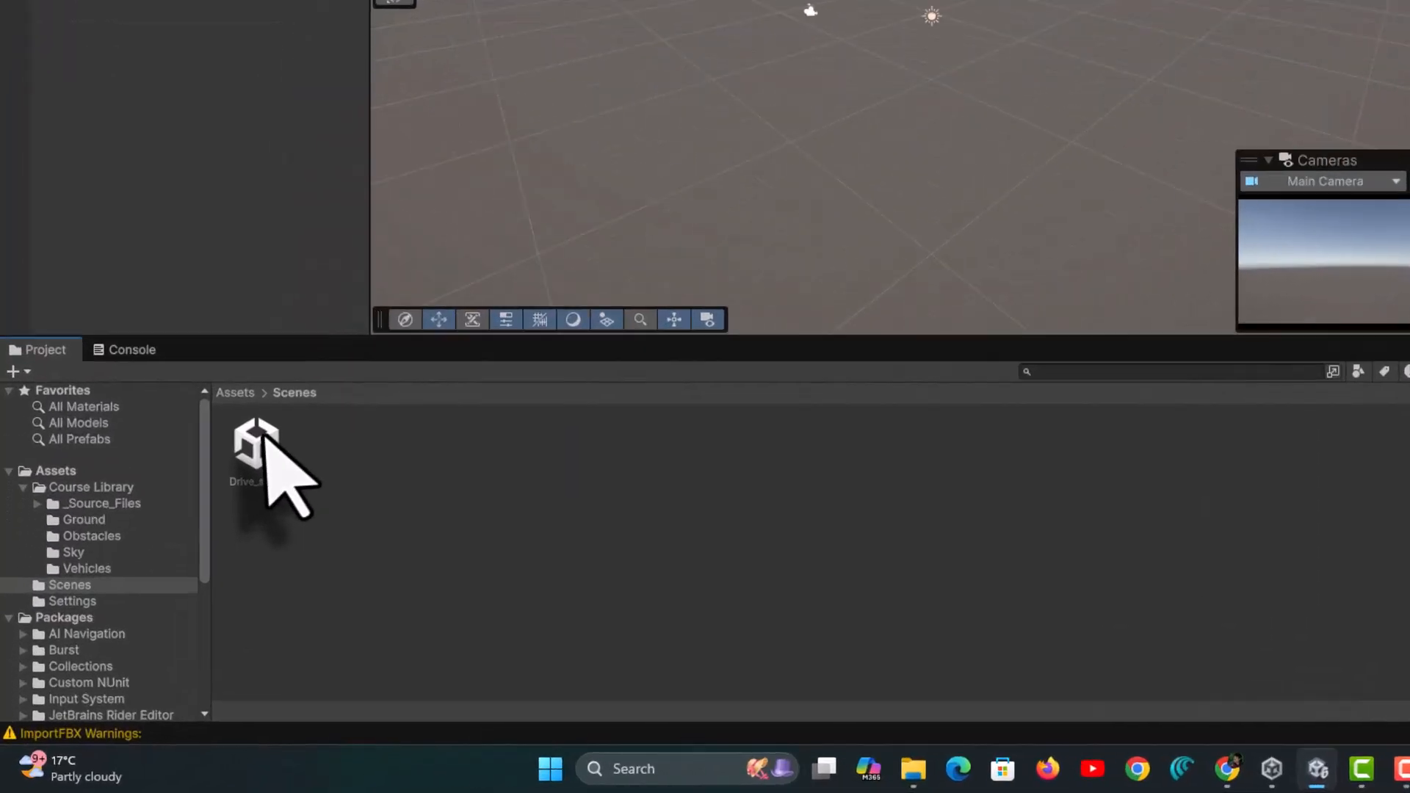
- Open the Drive_simulator scene, discarding the unsaved changes to SampleScene
left_click(261, 430)
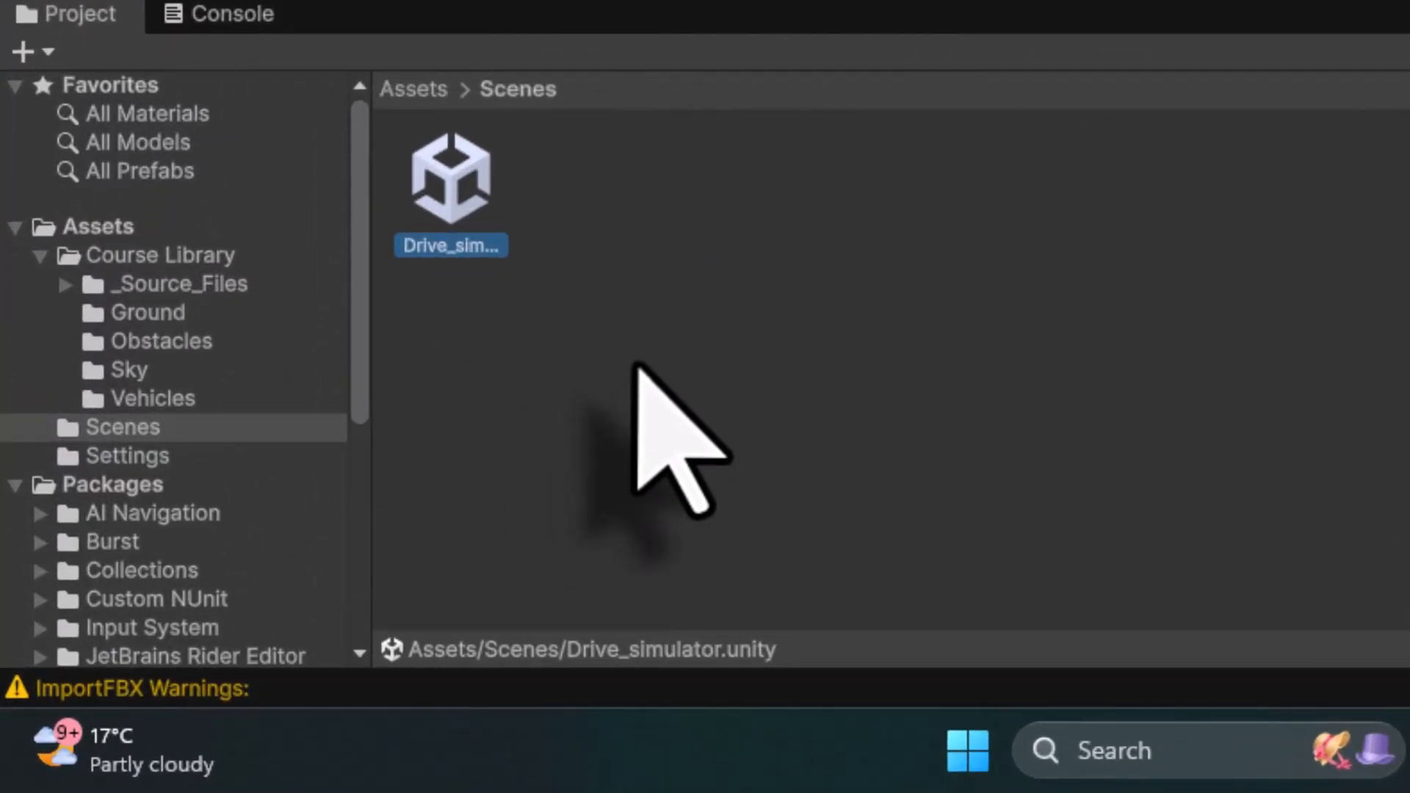
double_click(439, 170)
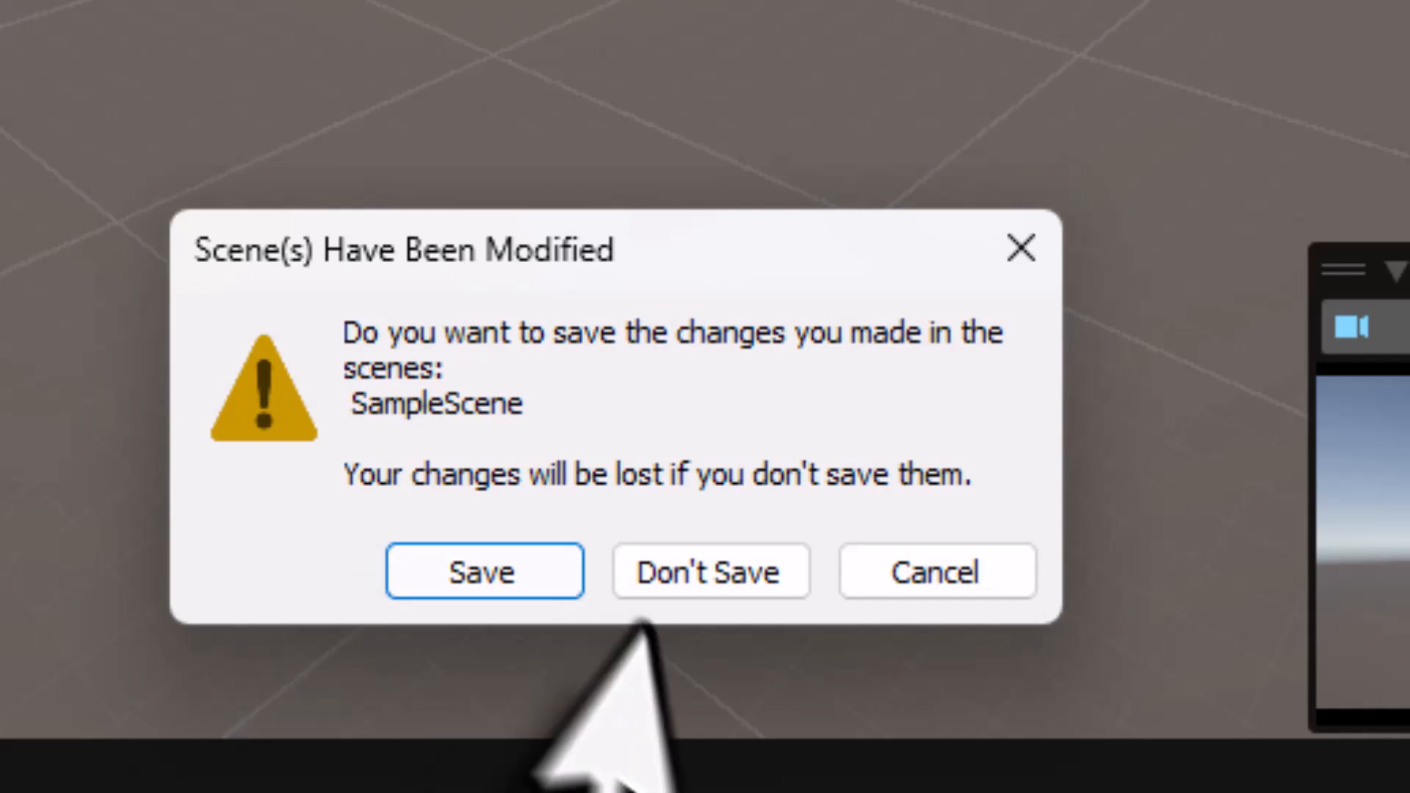
left_click(727, 584)
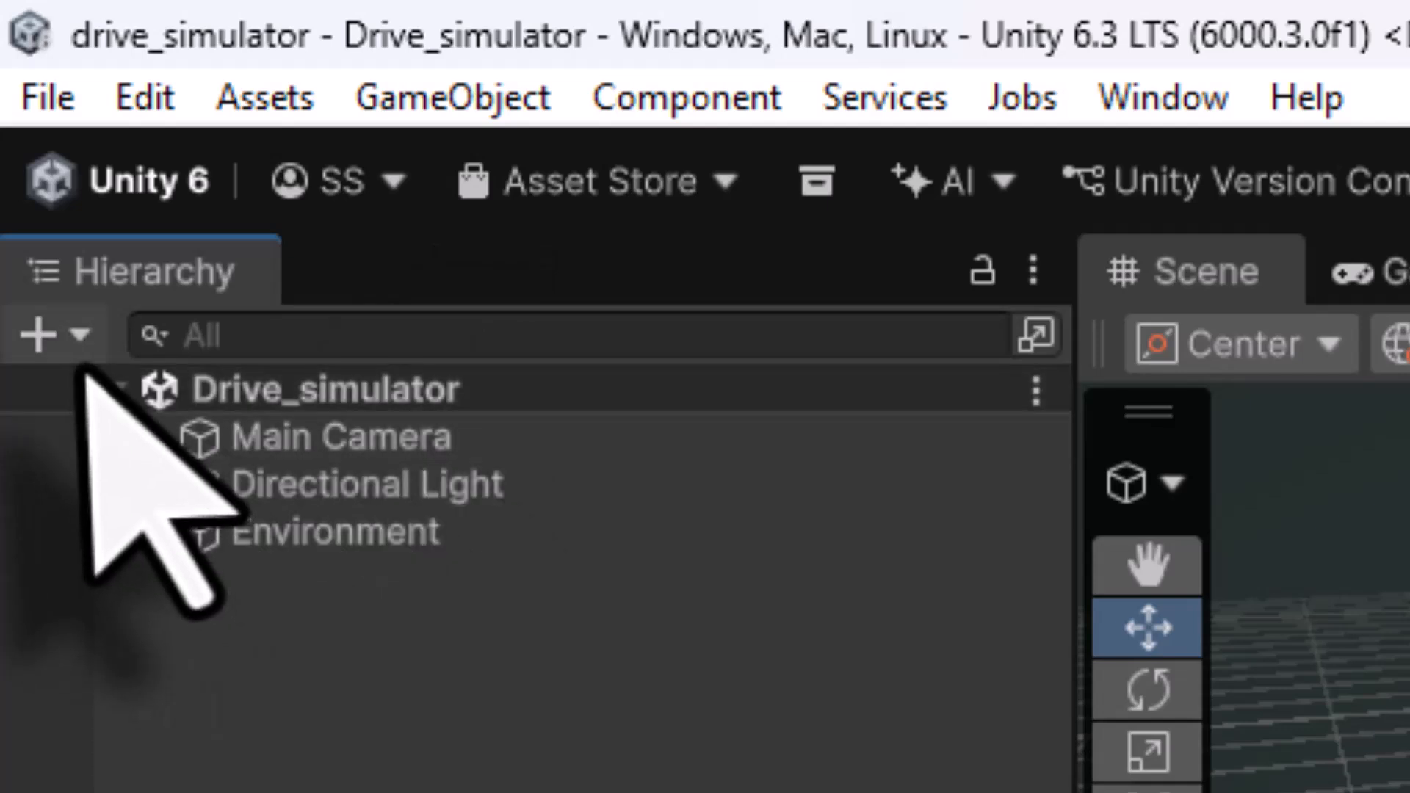
- Inspect the Drive_simulator scene's Main Camera, Directional Light and Environment objects, framing Environment in the Scene view
left_click(99, 391)
left_click(100, 392)
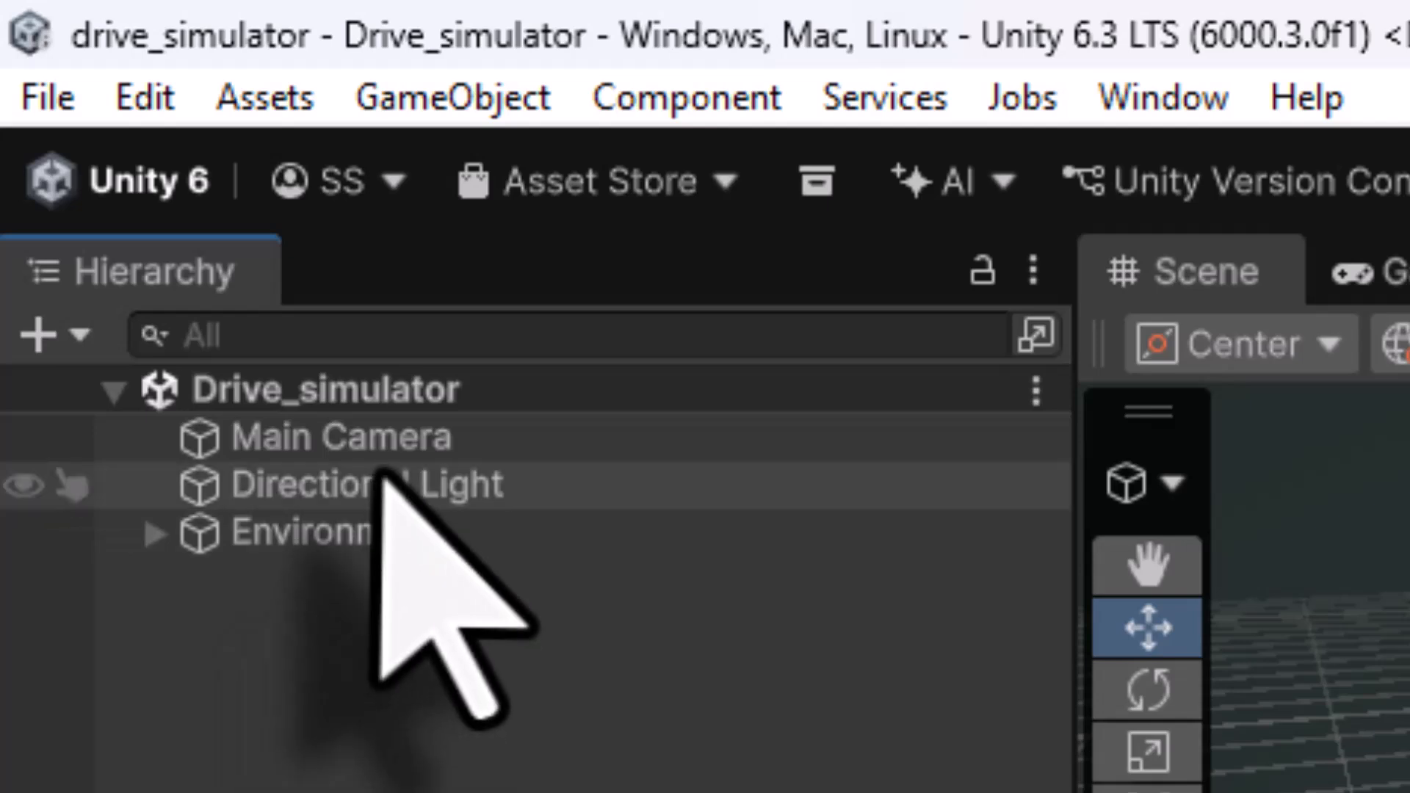
left_click(253, 448)
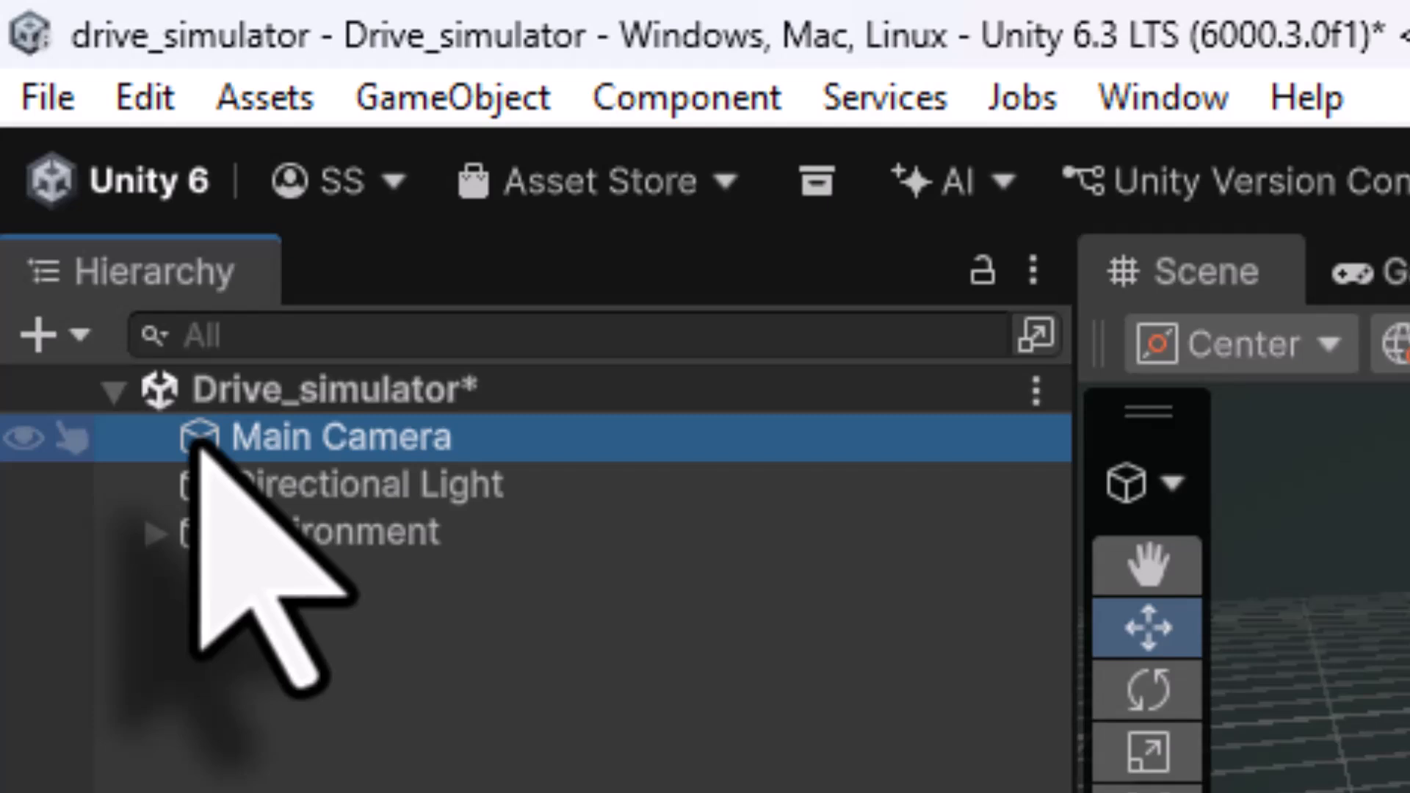
left_click(323, 487)
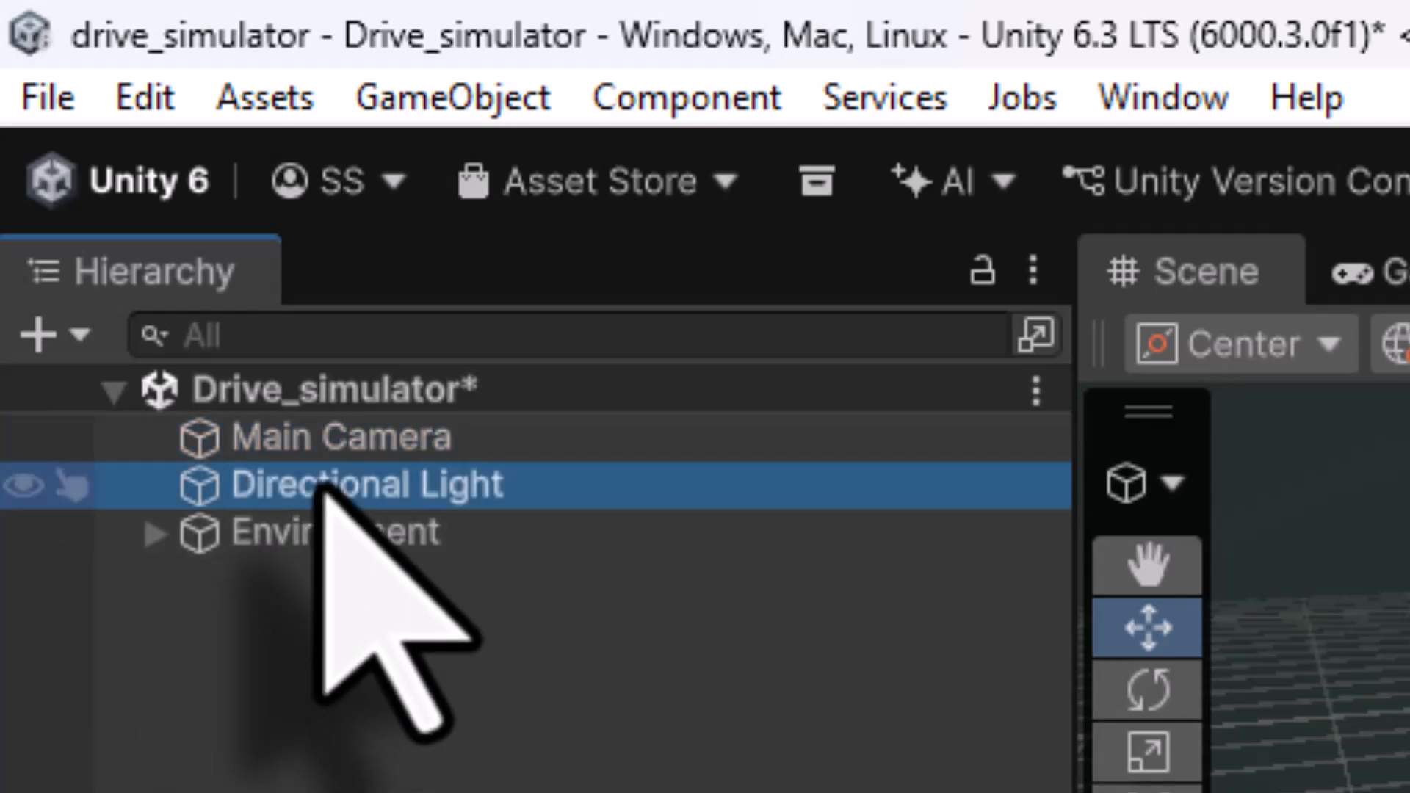
left_click(309, 547)
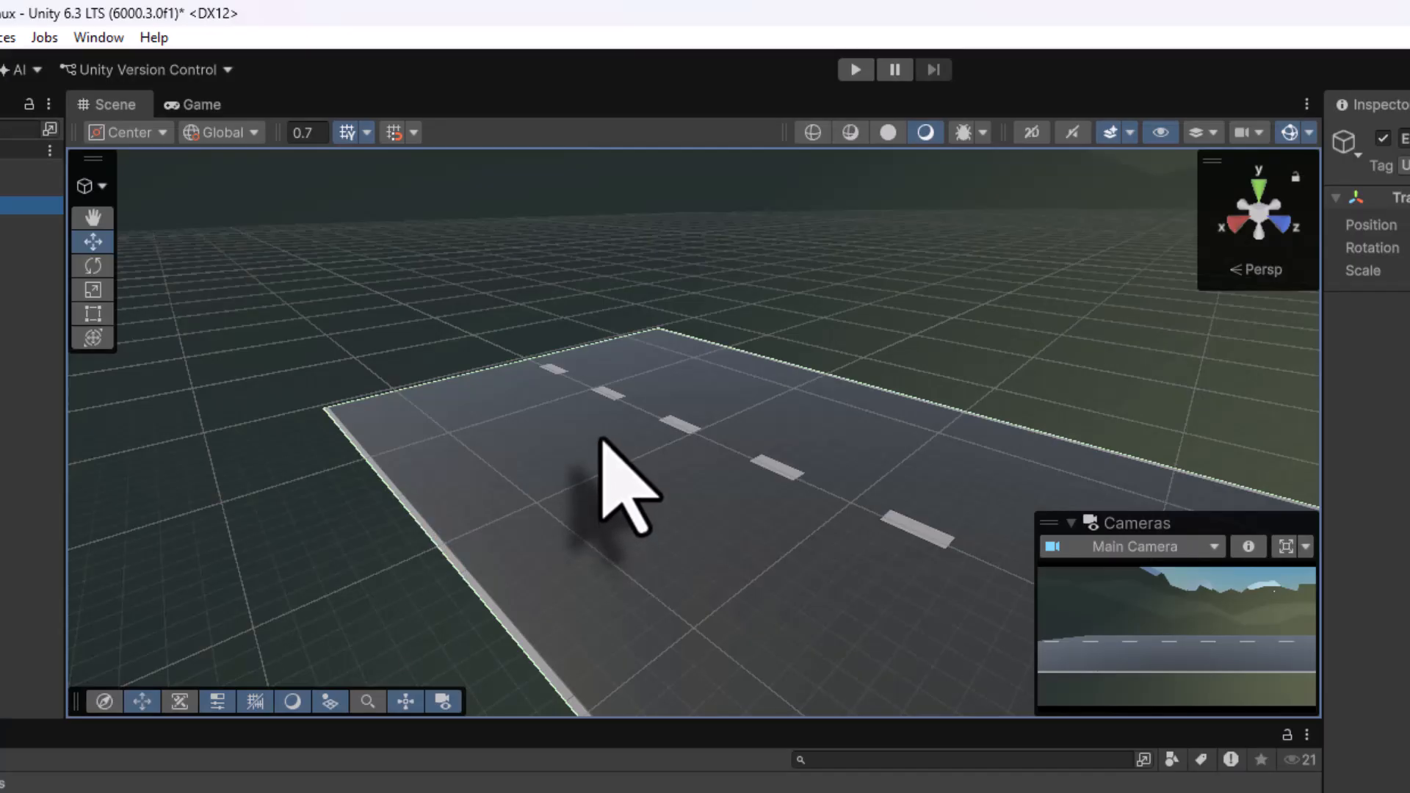
key("f")
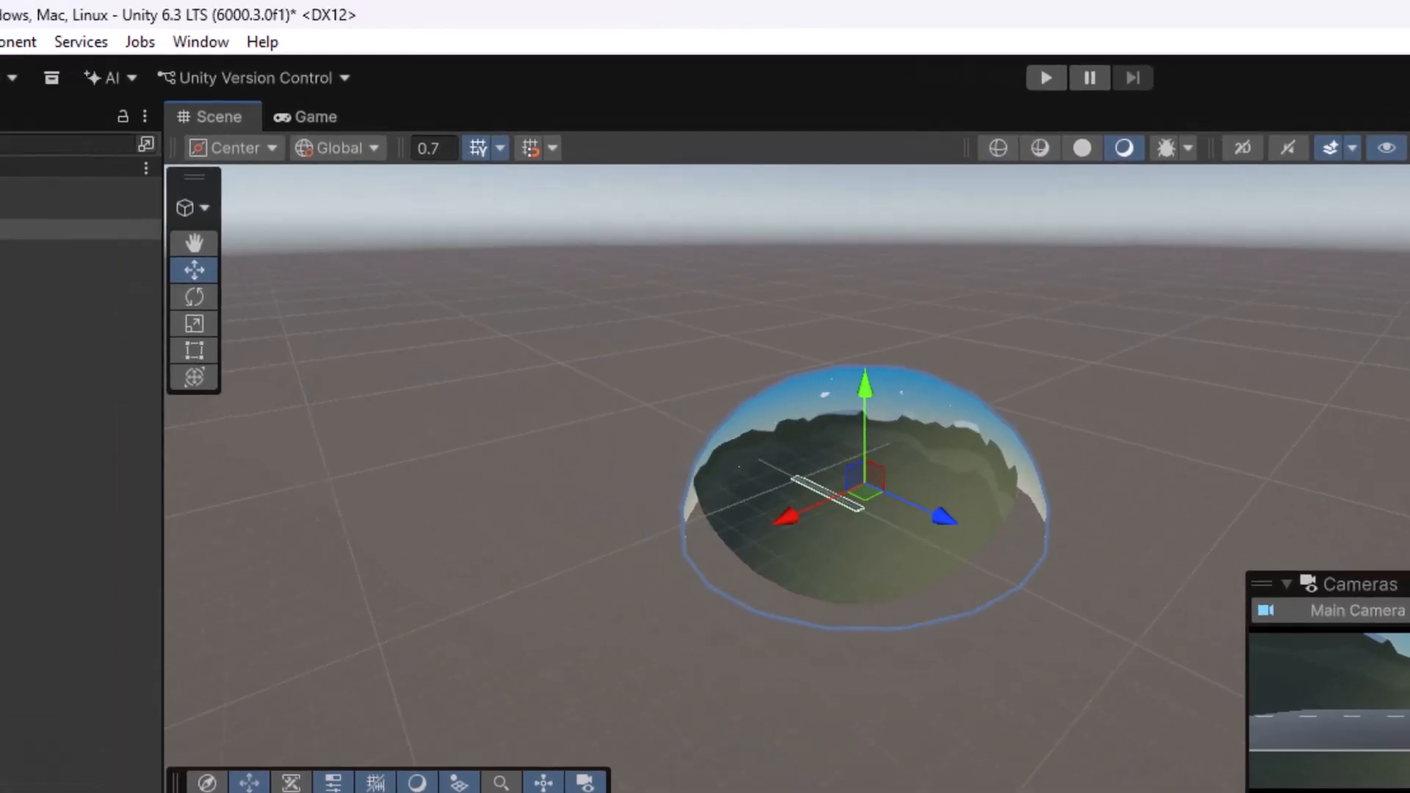
- Expand Environment, select its SkyDome, and examine the dome from several angles and distances by orbiting, panning and zooming
left_click(69, 357)
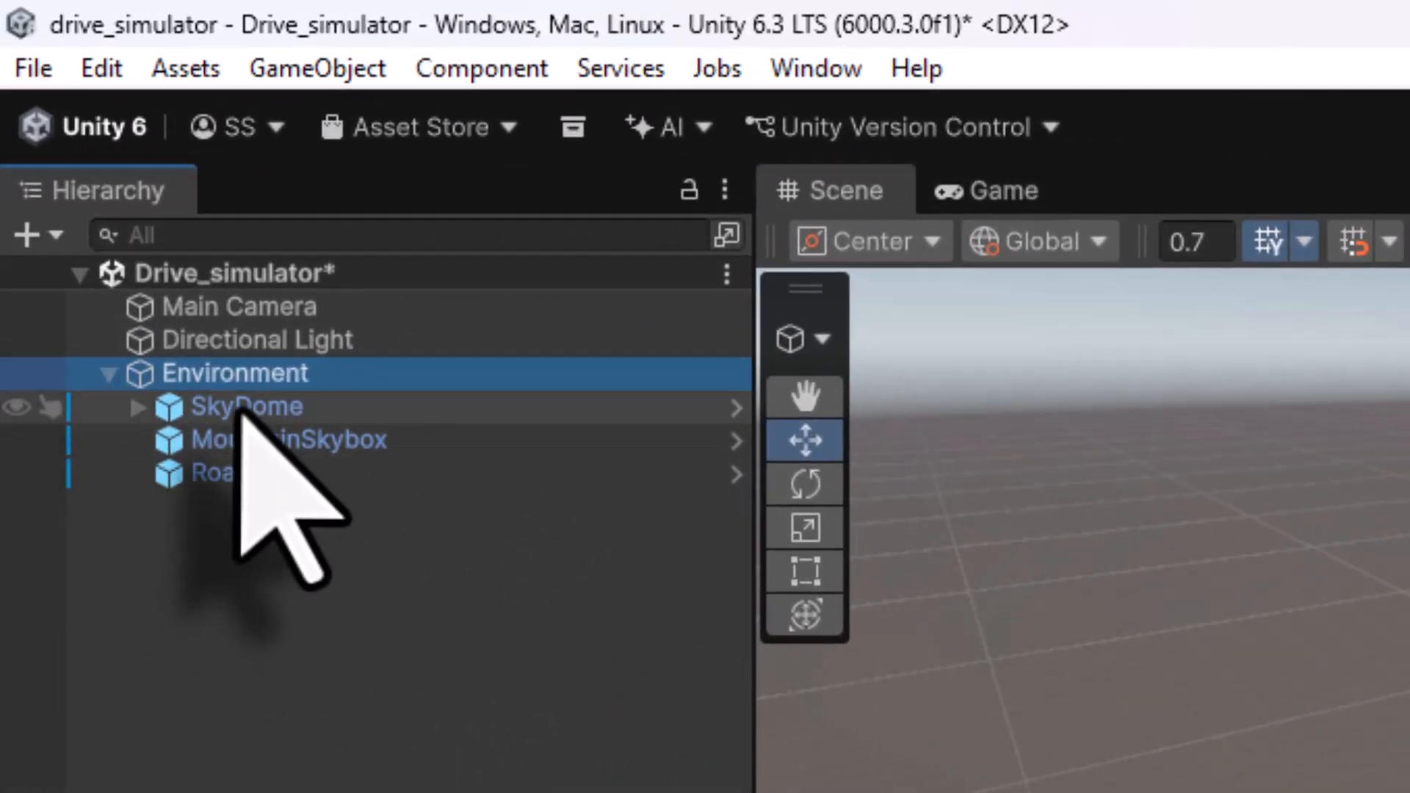
left_click(107, 374)
left_click(106, 373)
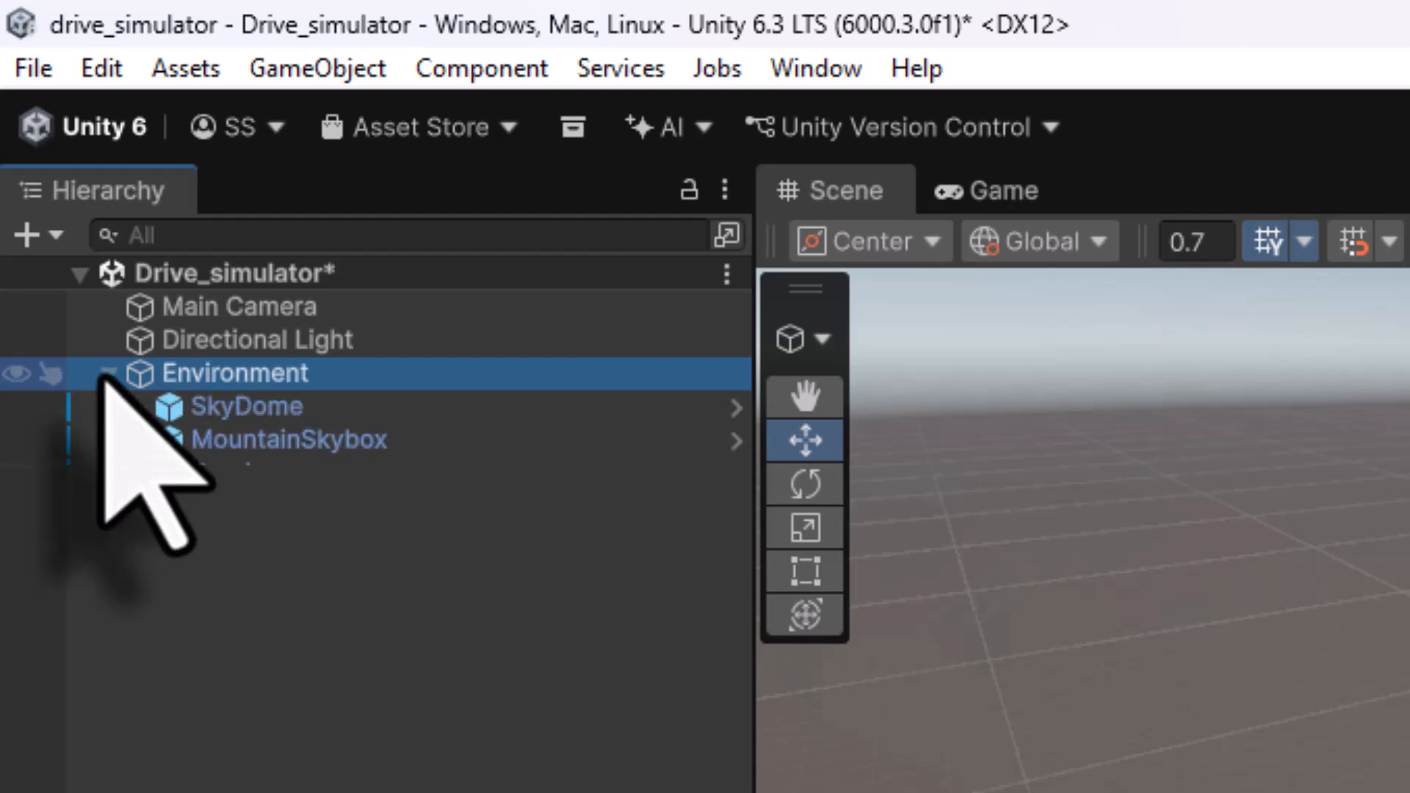
left_click(257, 406)
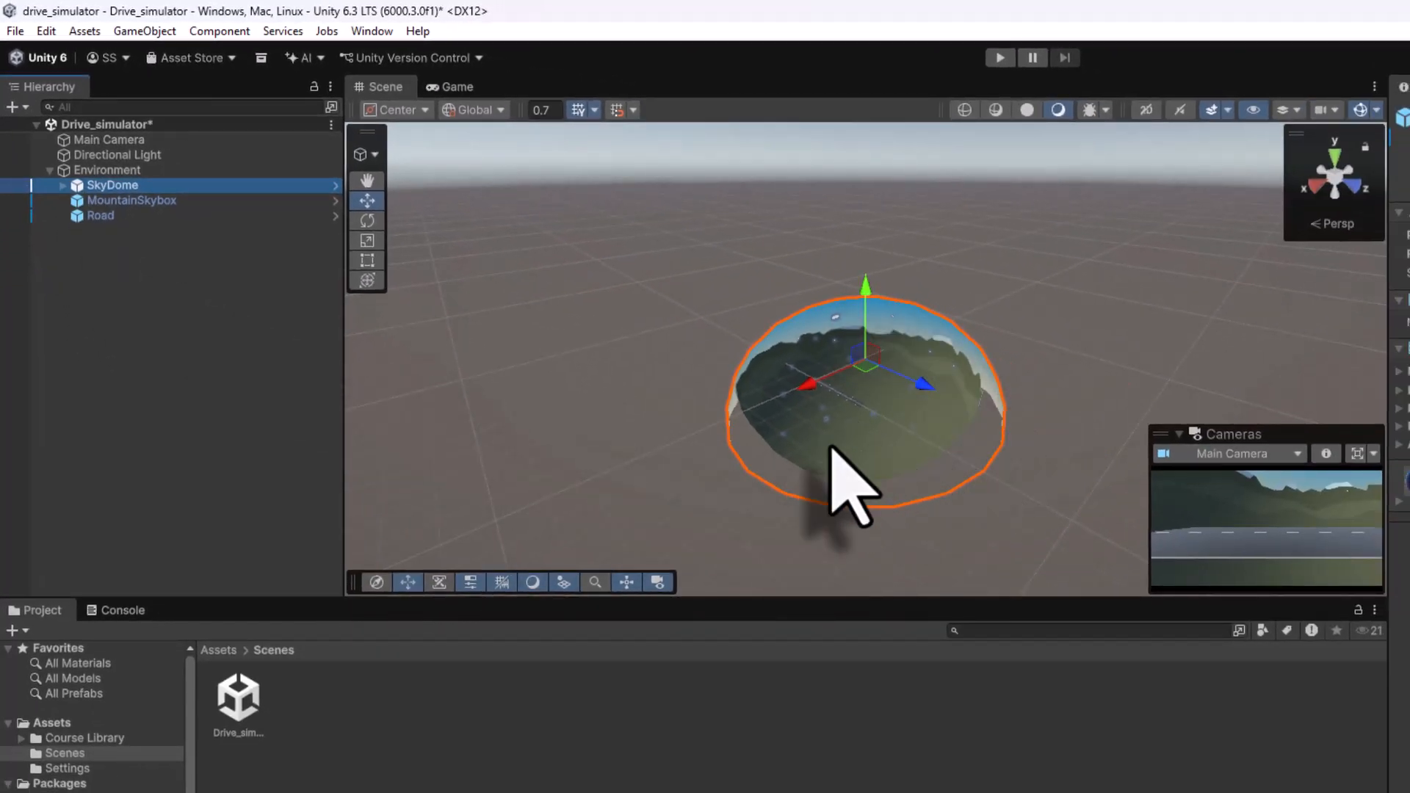
left_click_drag(830, 450, 855, 415, "alt")
middle_click_drag(854, 415, 977, 316)
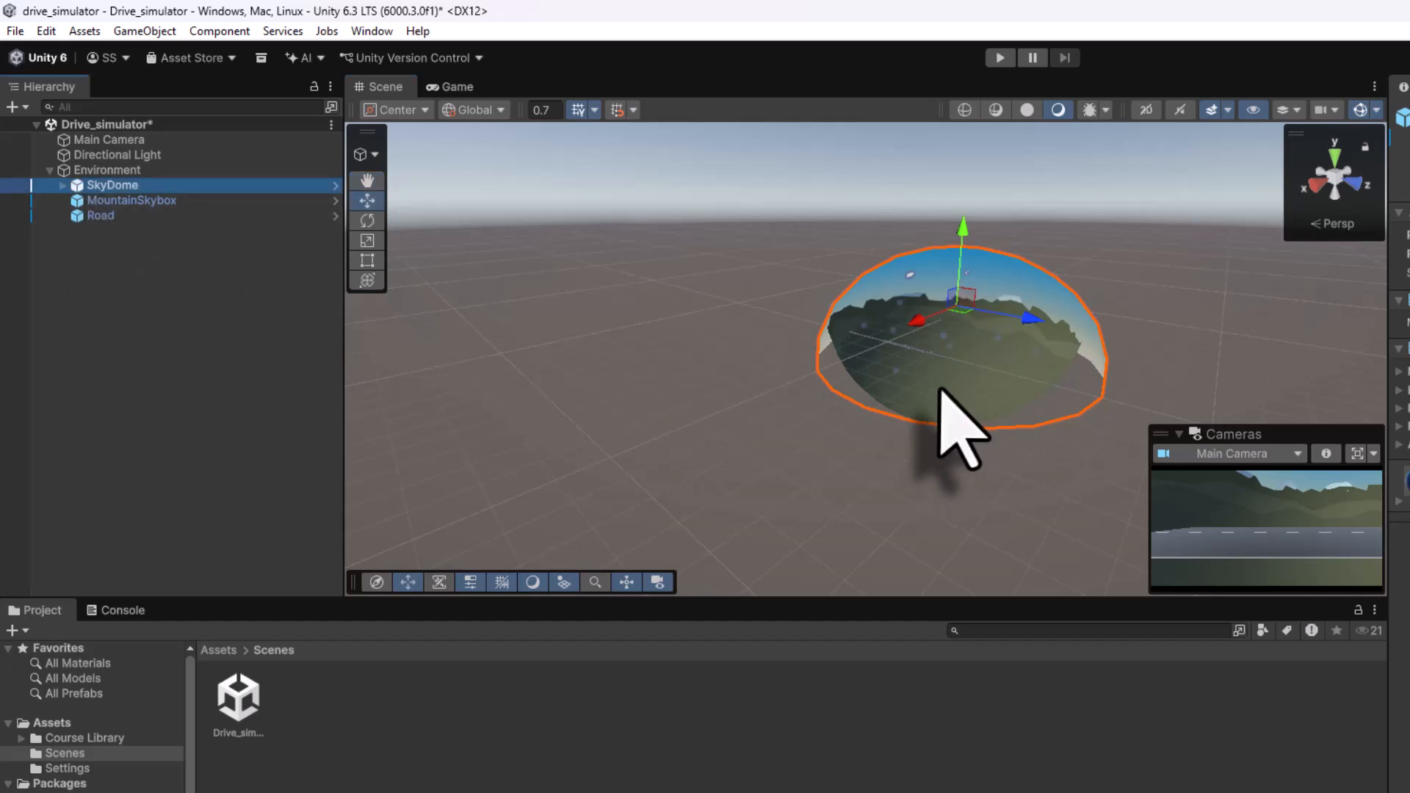
scroll(941, 390, "up", 6)
scroll(941, 390, "down", 6)
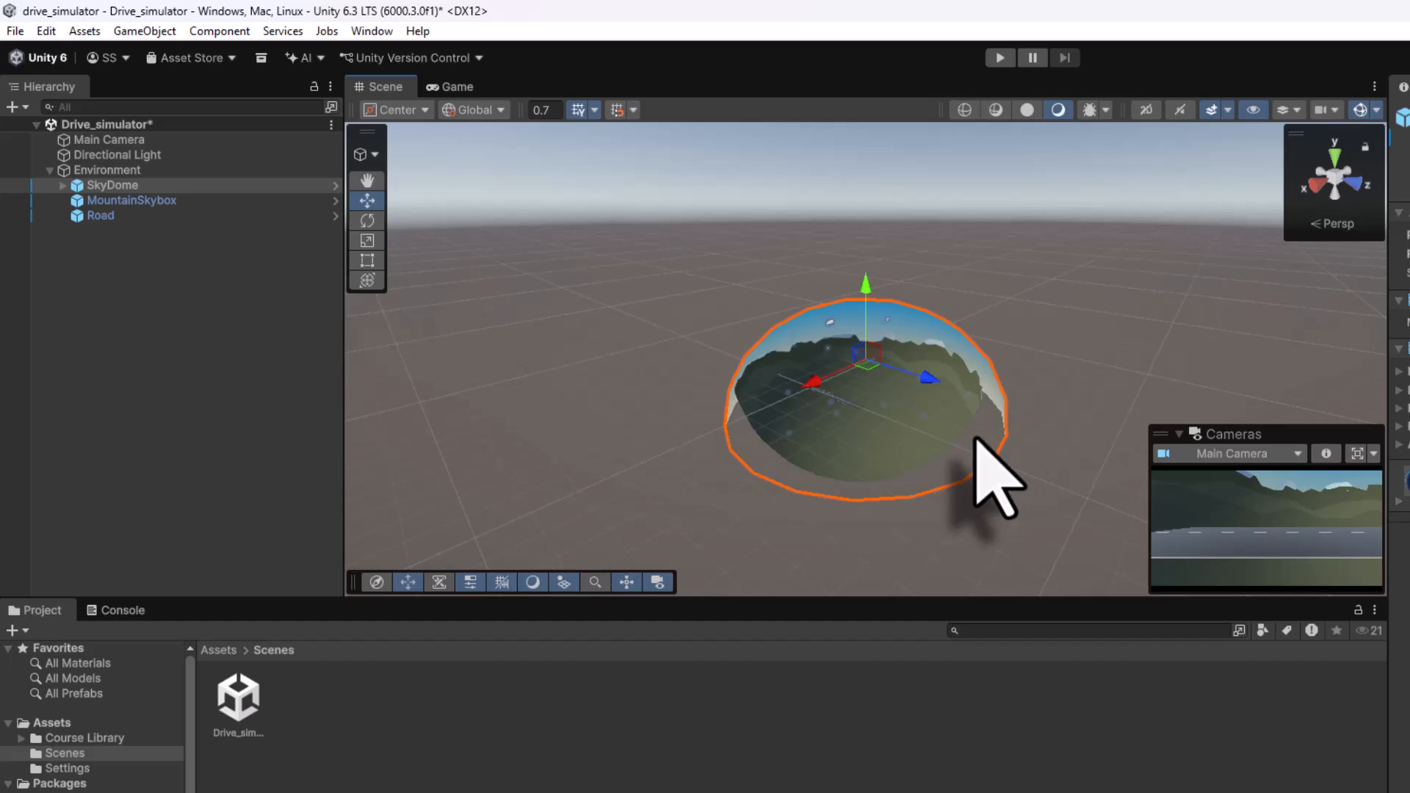
left_click_drag(630, 457, 739, 476, "alt")
left_click_drag(1062, 465, 860, 373, "alt")
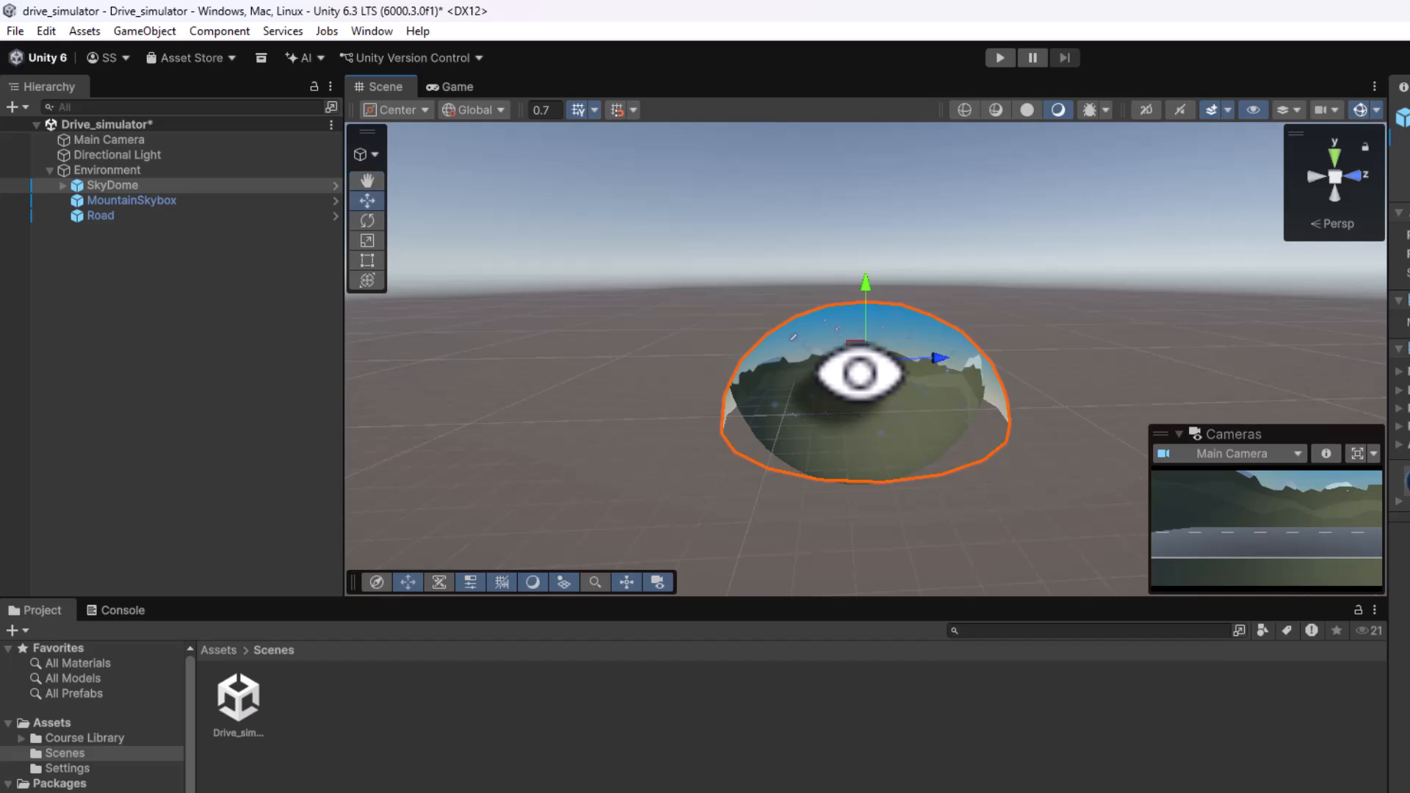
- Examine the SkyDome closer and from below, and select MountainSkybox to inspect its shape from another angle
scroll(855, 384, "up", 2)
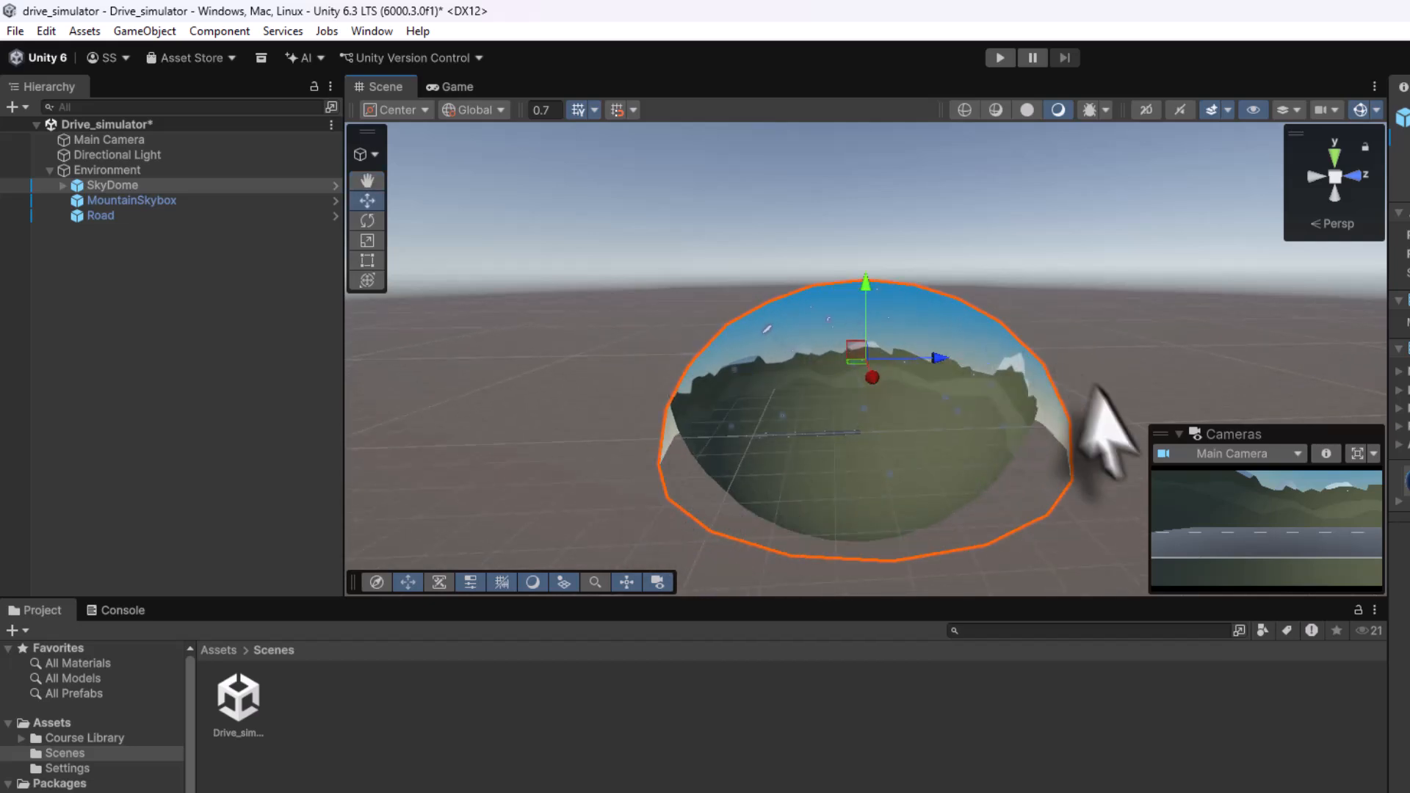
left_click_drag(679, 358, 761, 312, "alt")
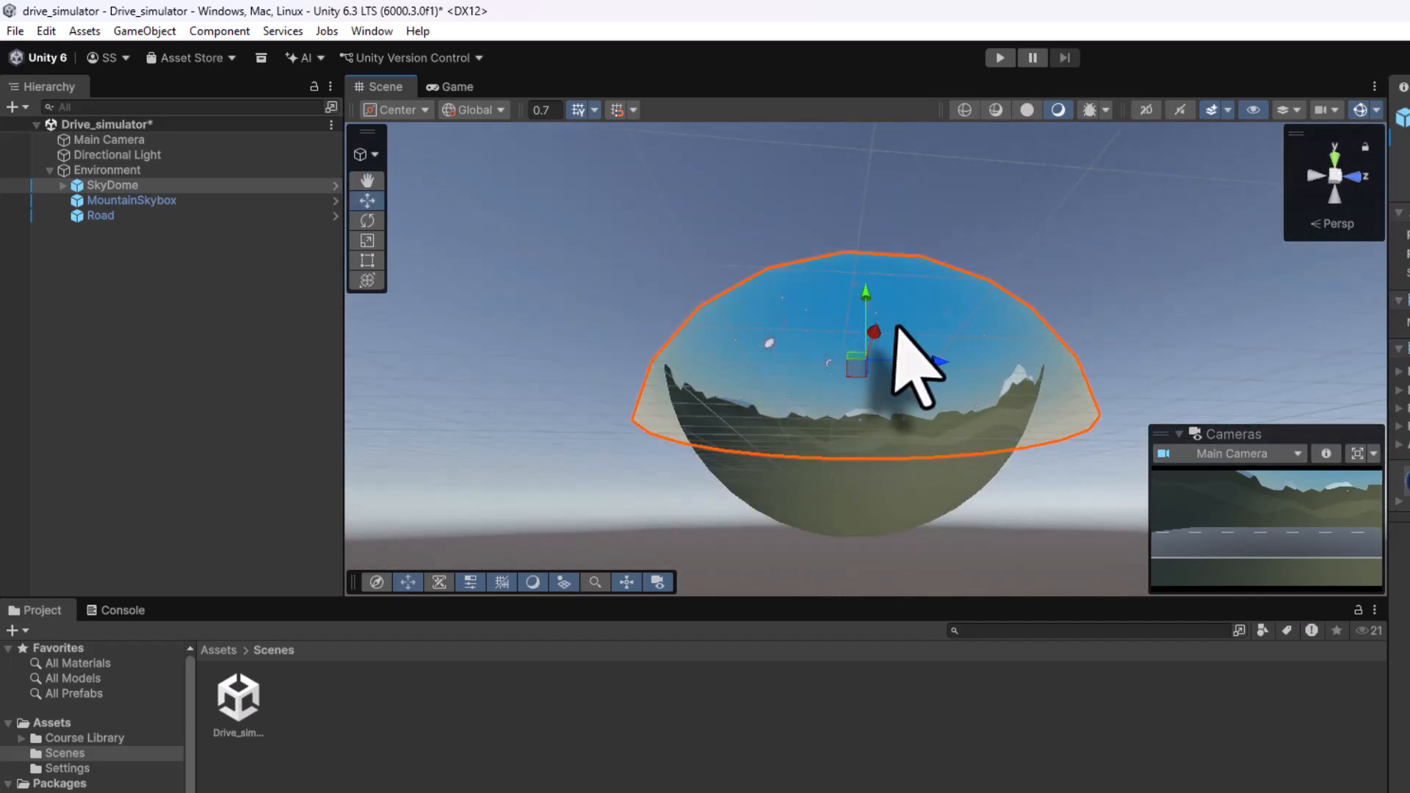
left_click(132, 201)
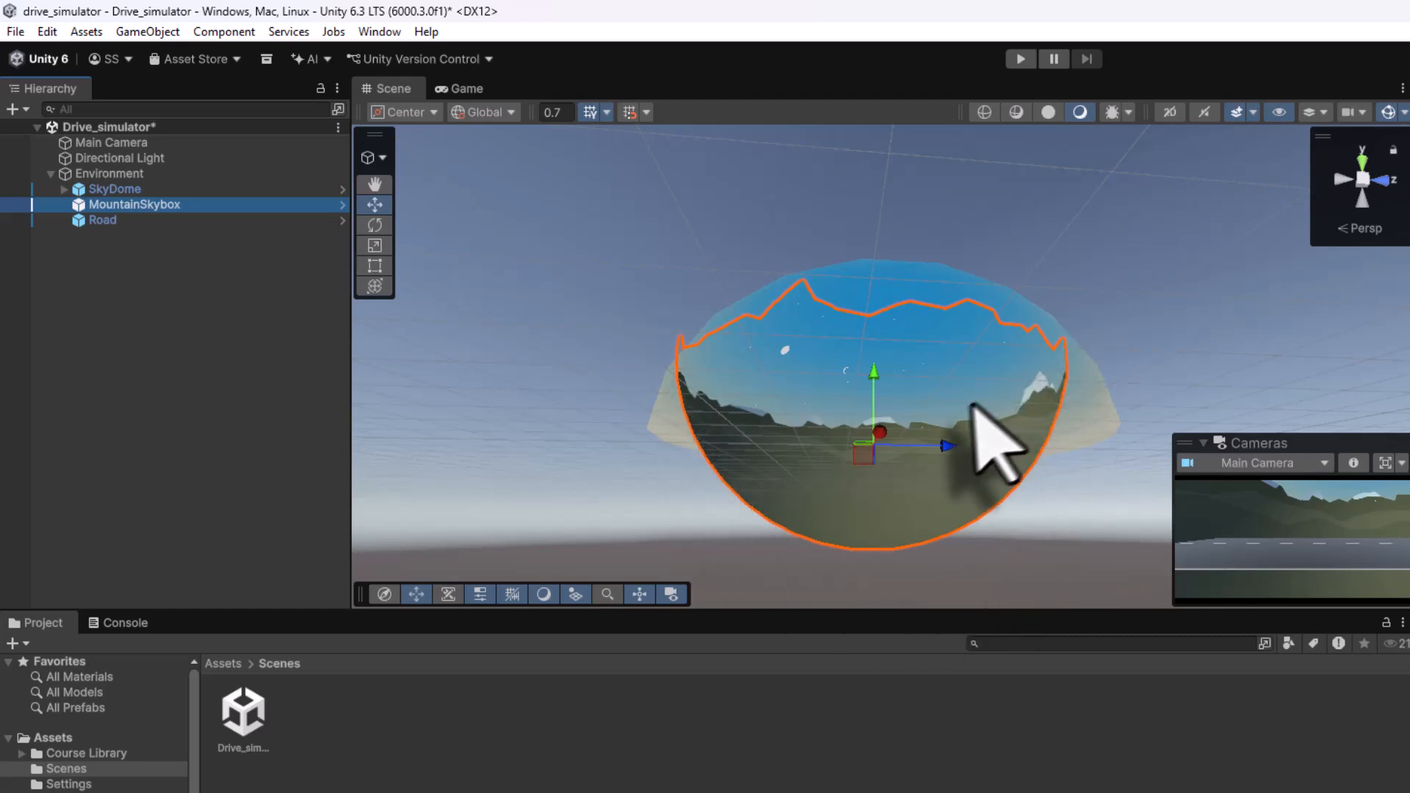
left_click_drag(940, 434, 834, 497, "alt")
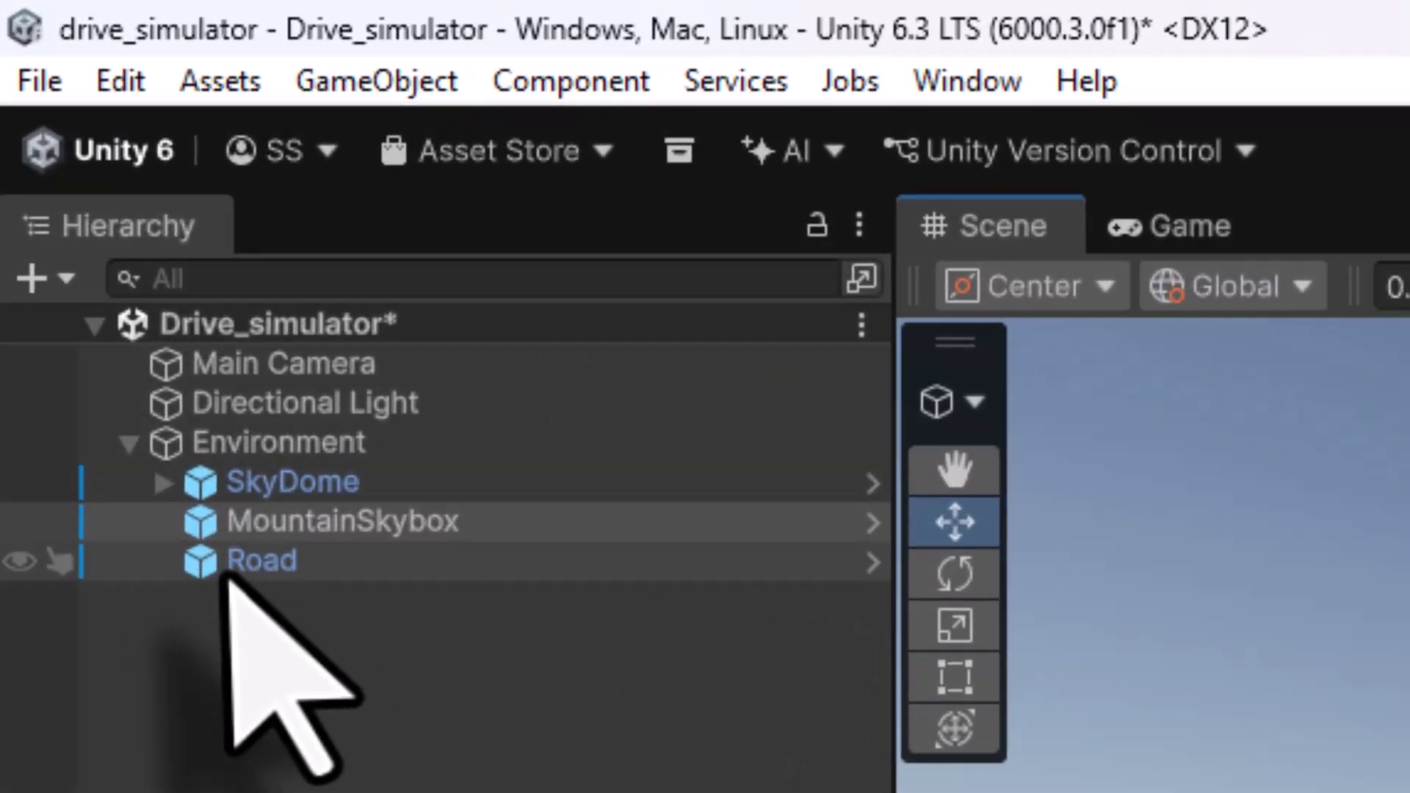
- Select the Road object, frame it in the Scene view, and orbit around it to inspect it
left_click(227, 571)
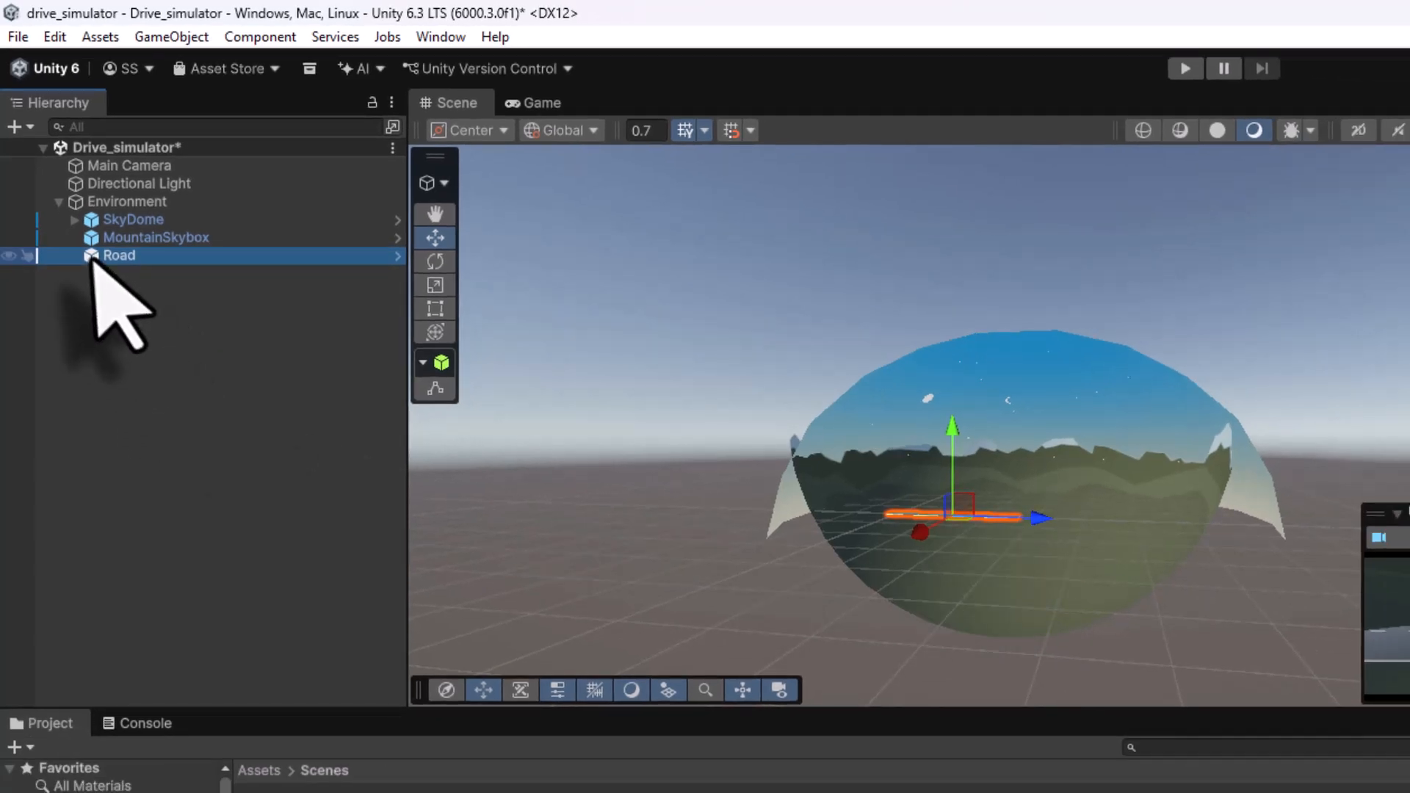
key("f")
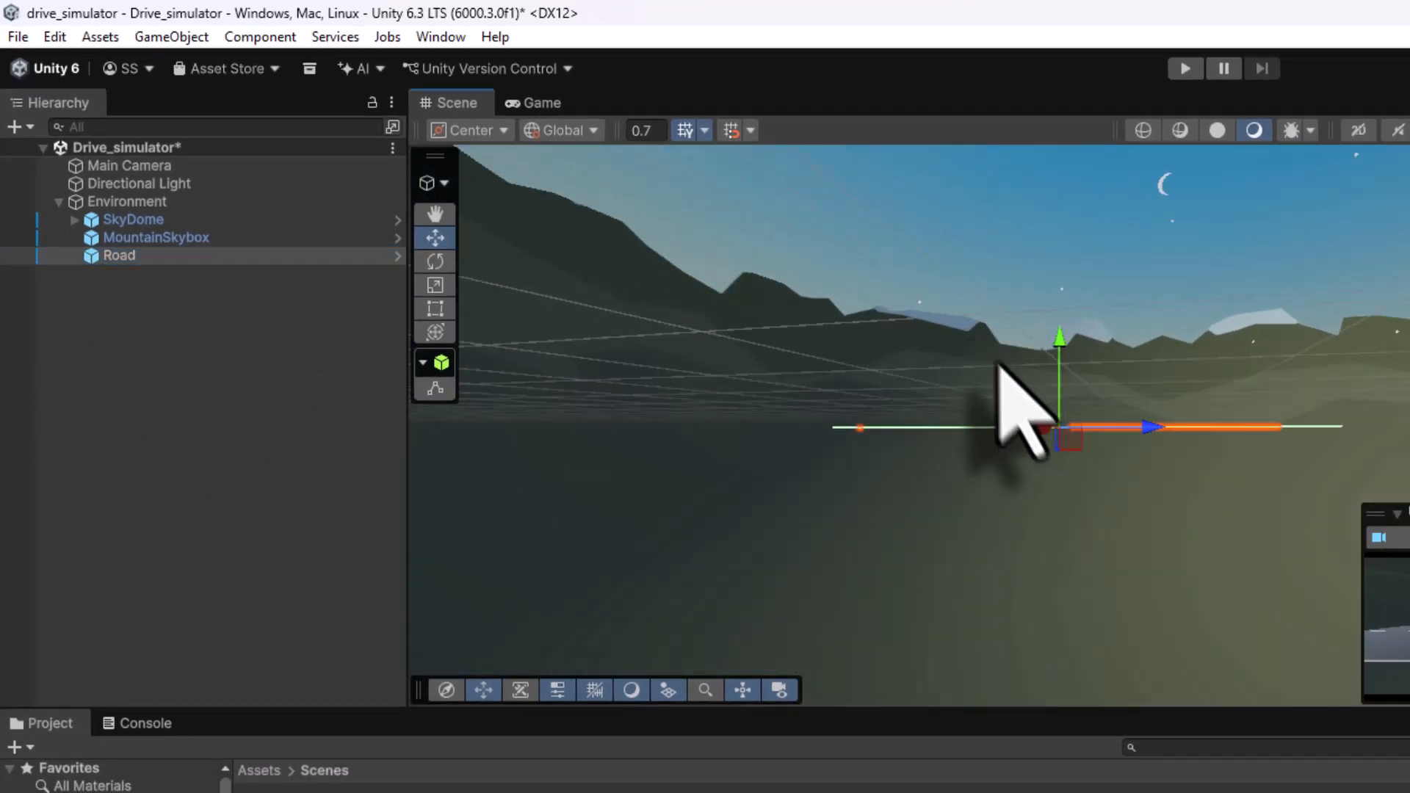
left_click_drag(989, 342, 1241, 655, "alt")
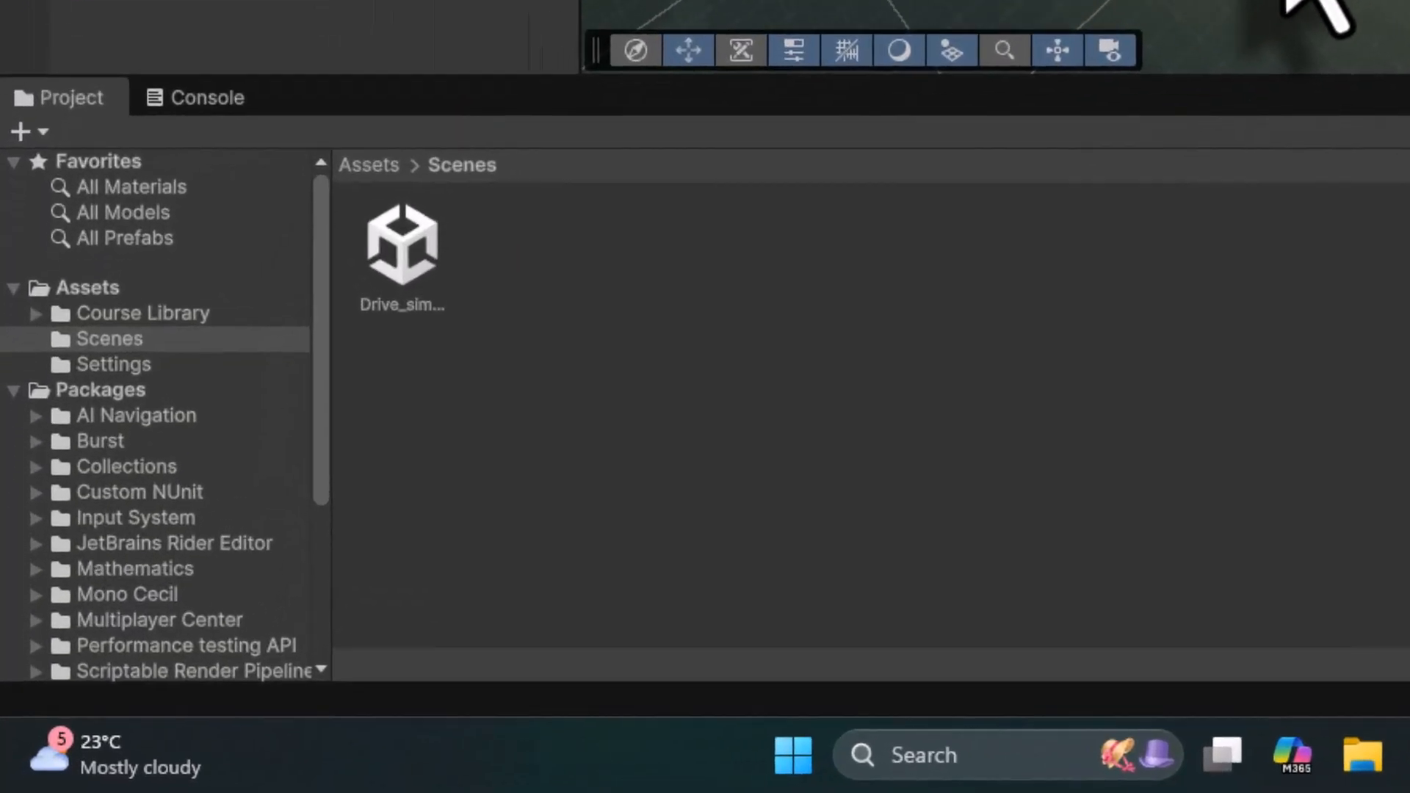
- Open the Vehicles folder inside Assets > Course Library
left_click(259, 771)
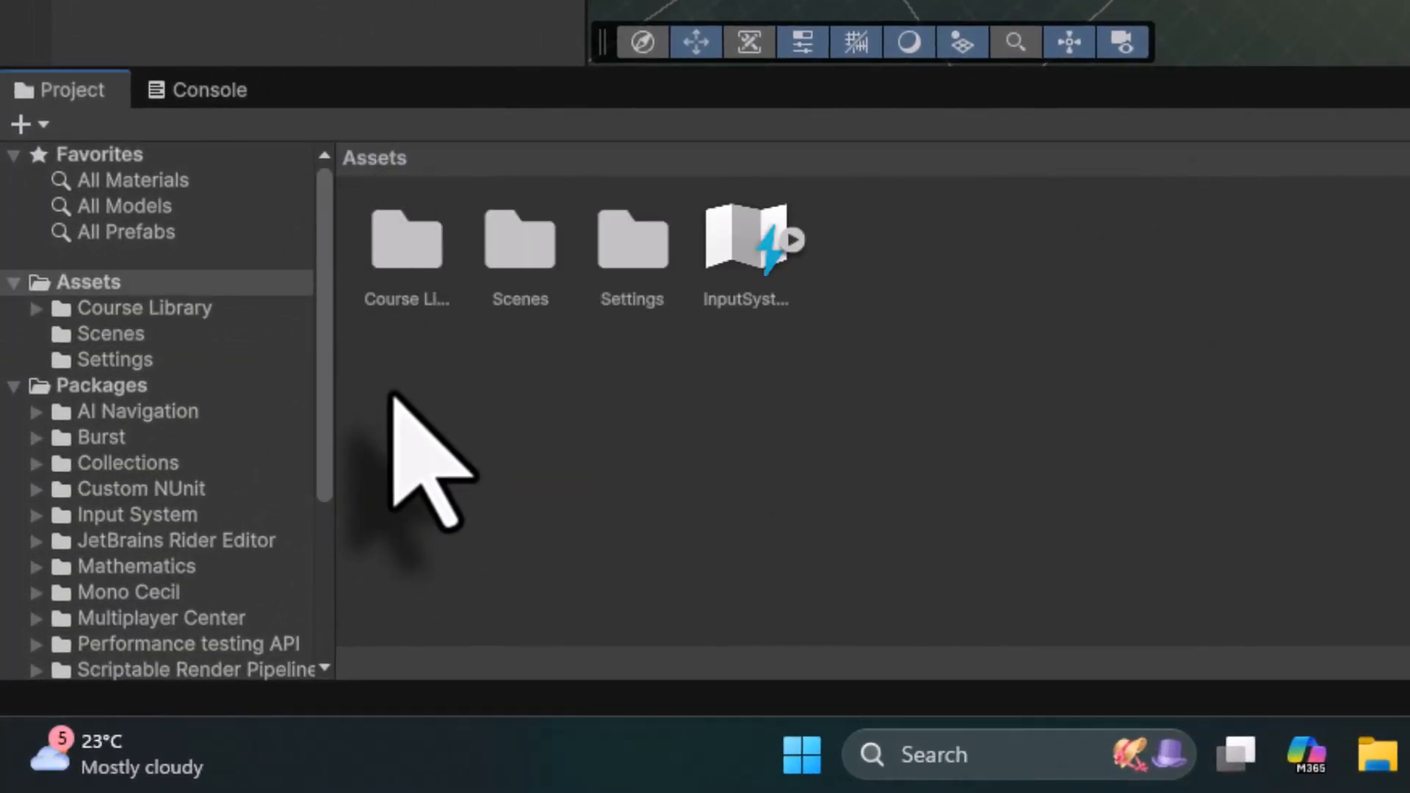
left_click(378, 246)
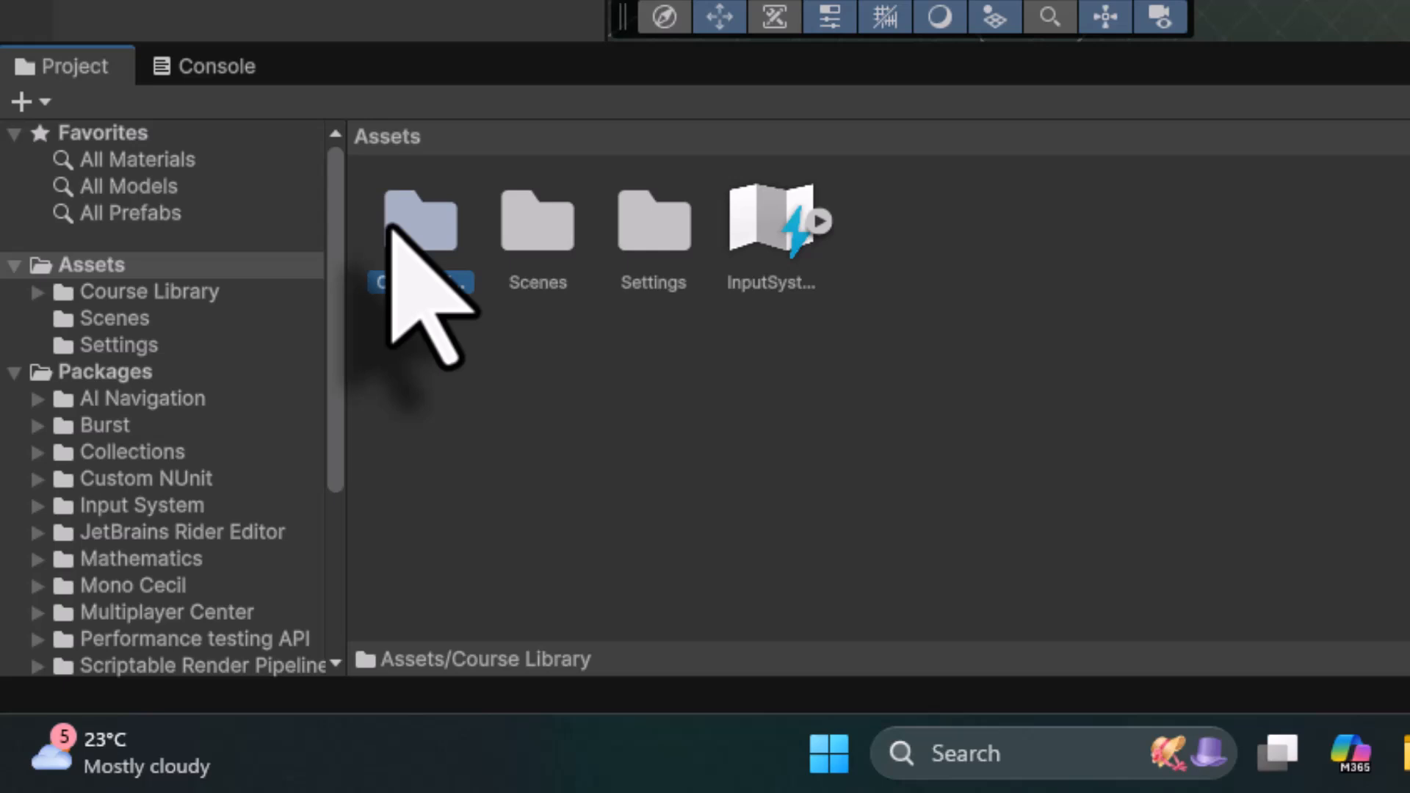
double_click(393, 231)
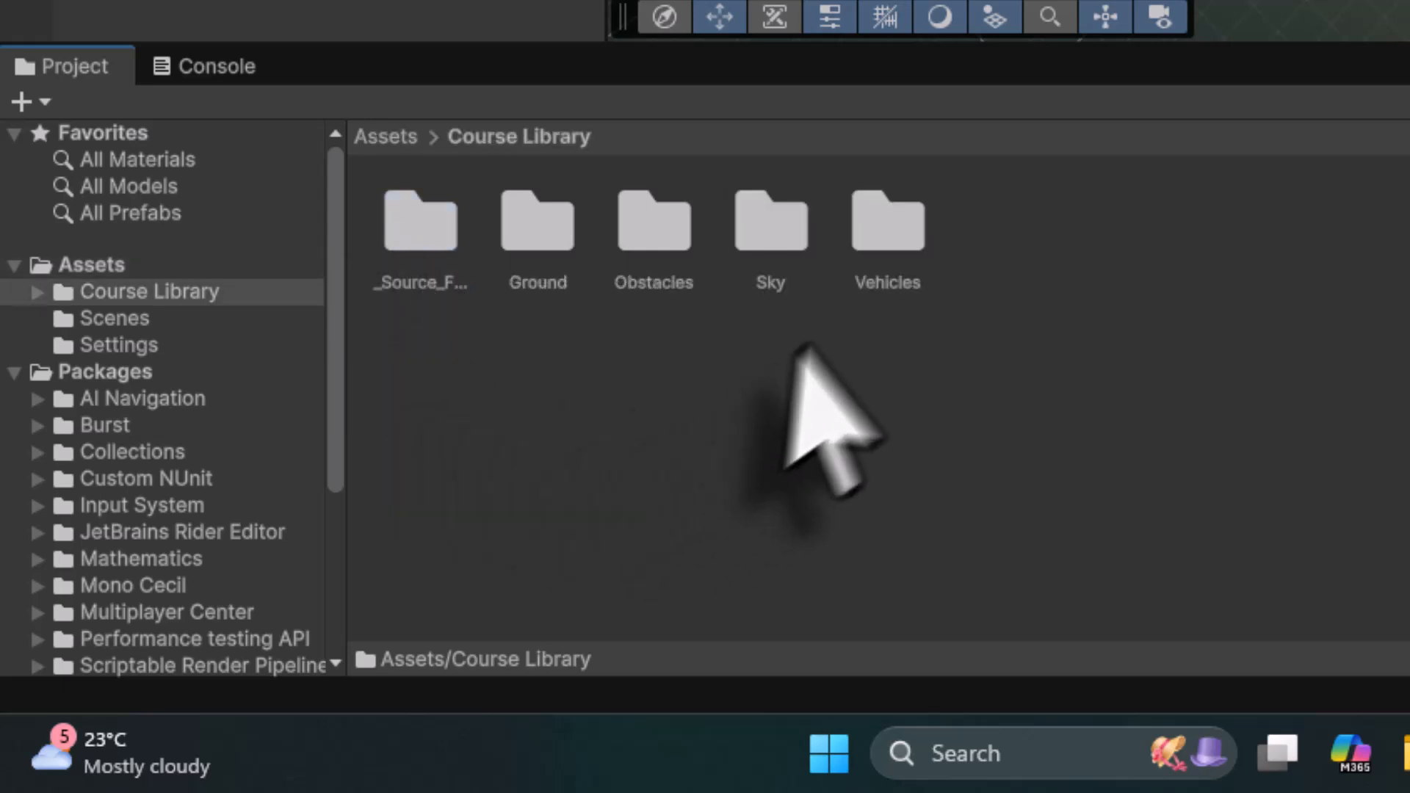
left_click(874, 221)
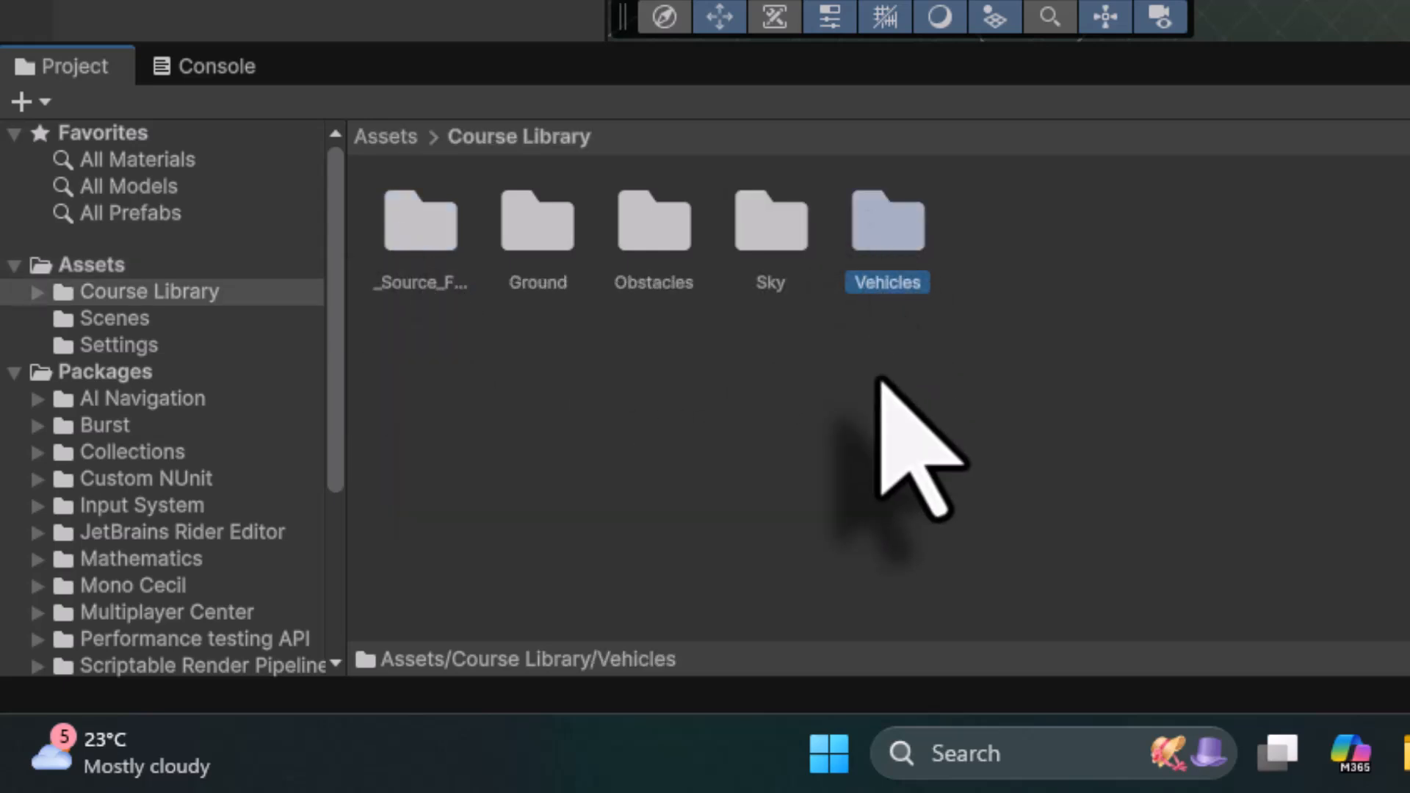
double_click(894, 236)
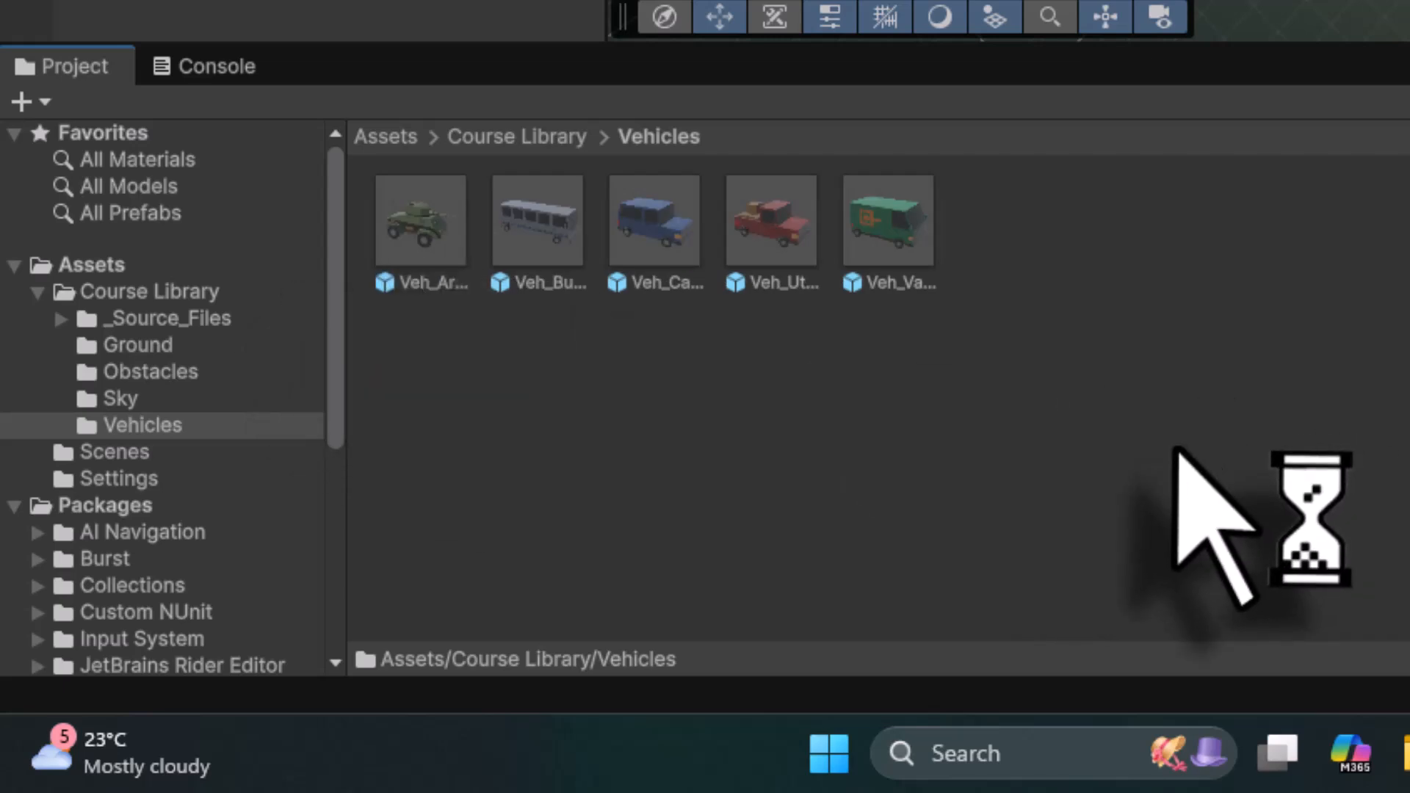
- Preview each vehicle prefab in turn: the armor car, blue bus, blue car, red ute and green van
left_click(394, 226)
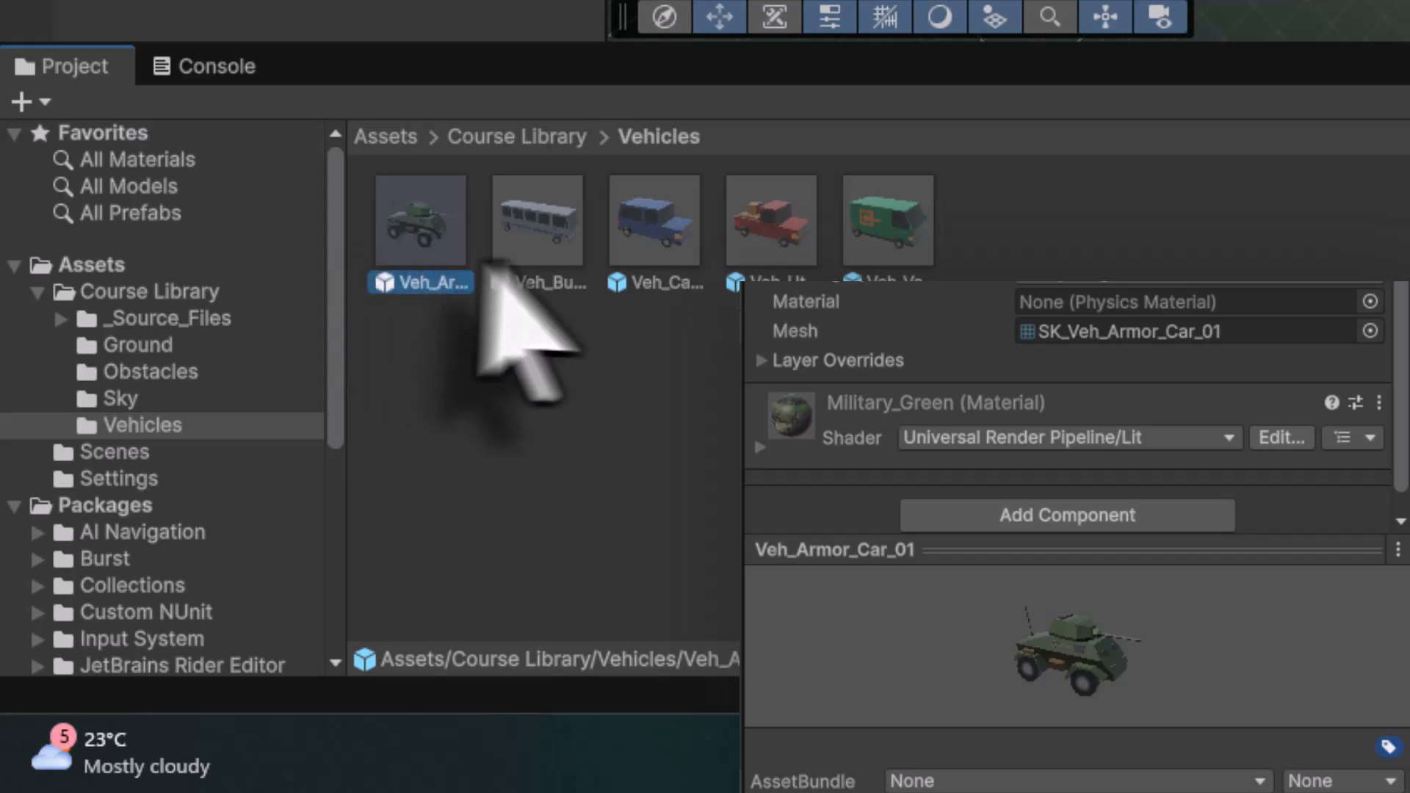
left_click(537, 224)
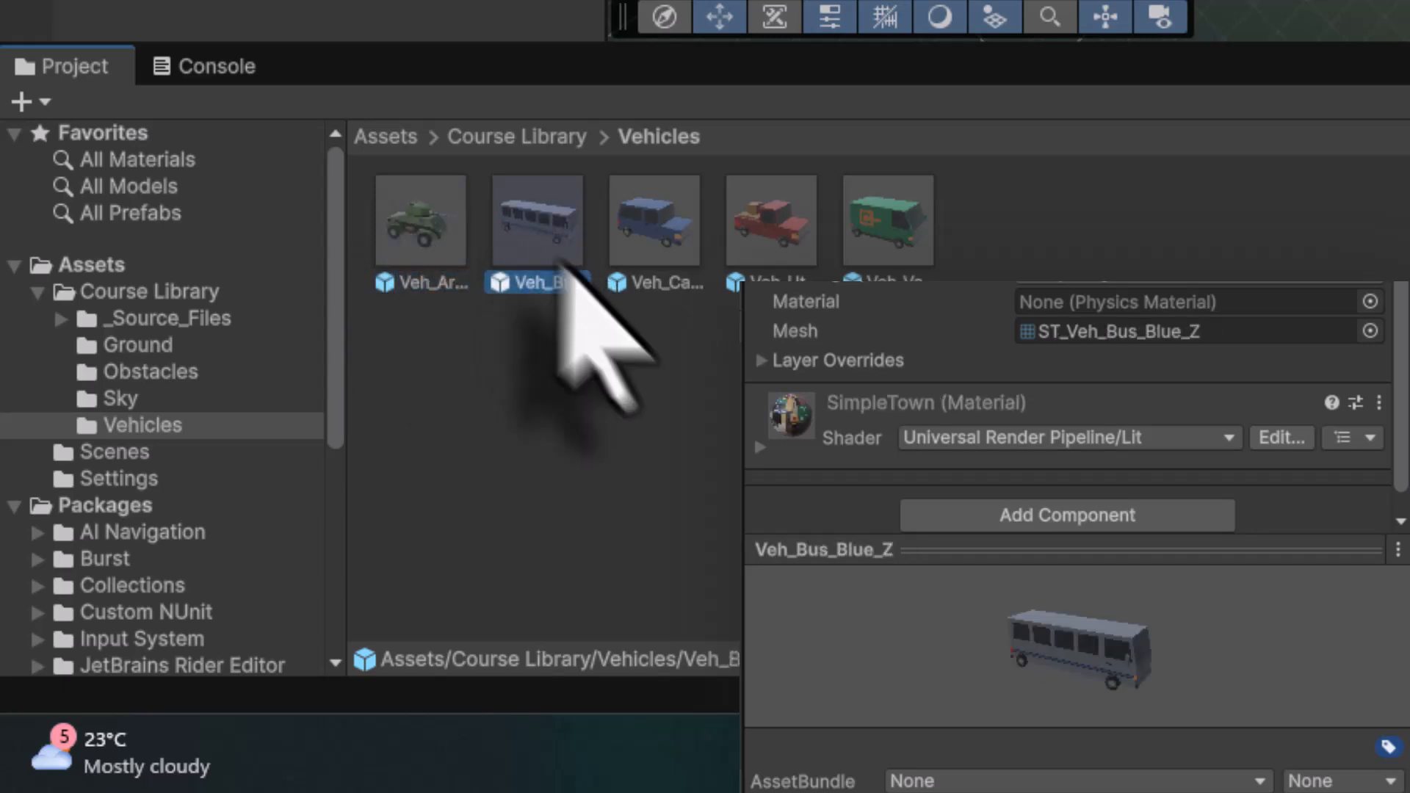
left_click(648, 219)
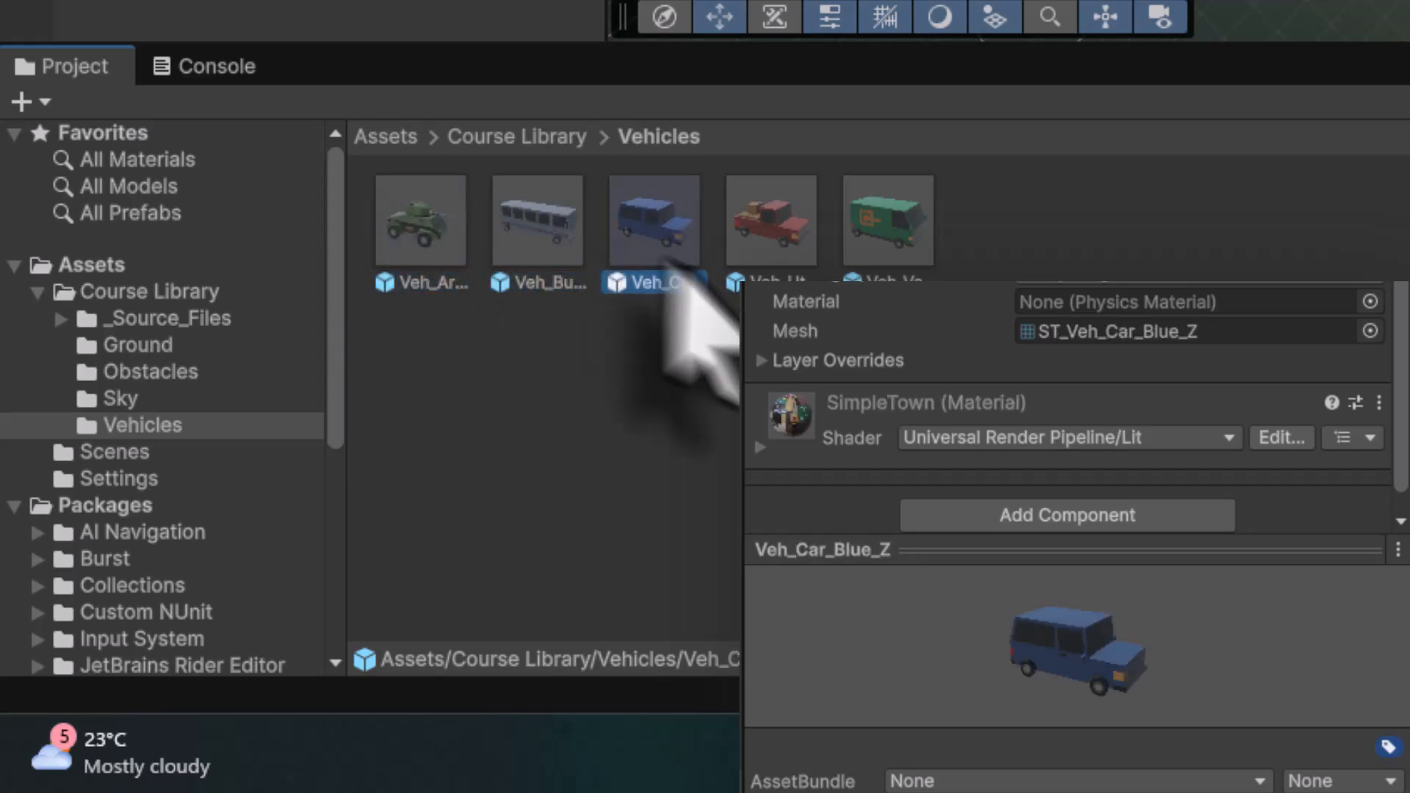
left_click(764, 227)
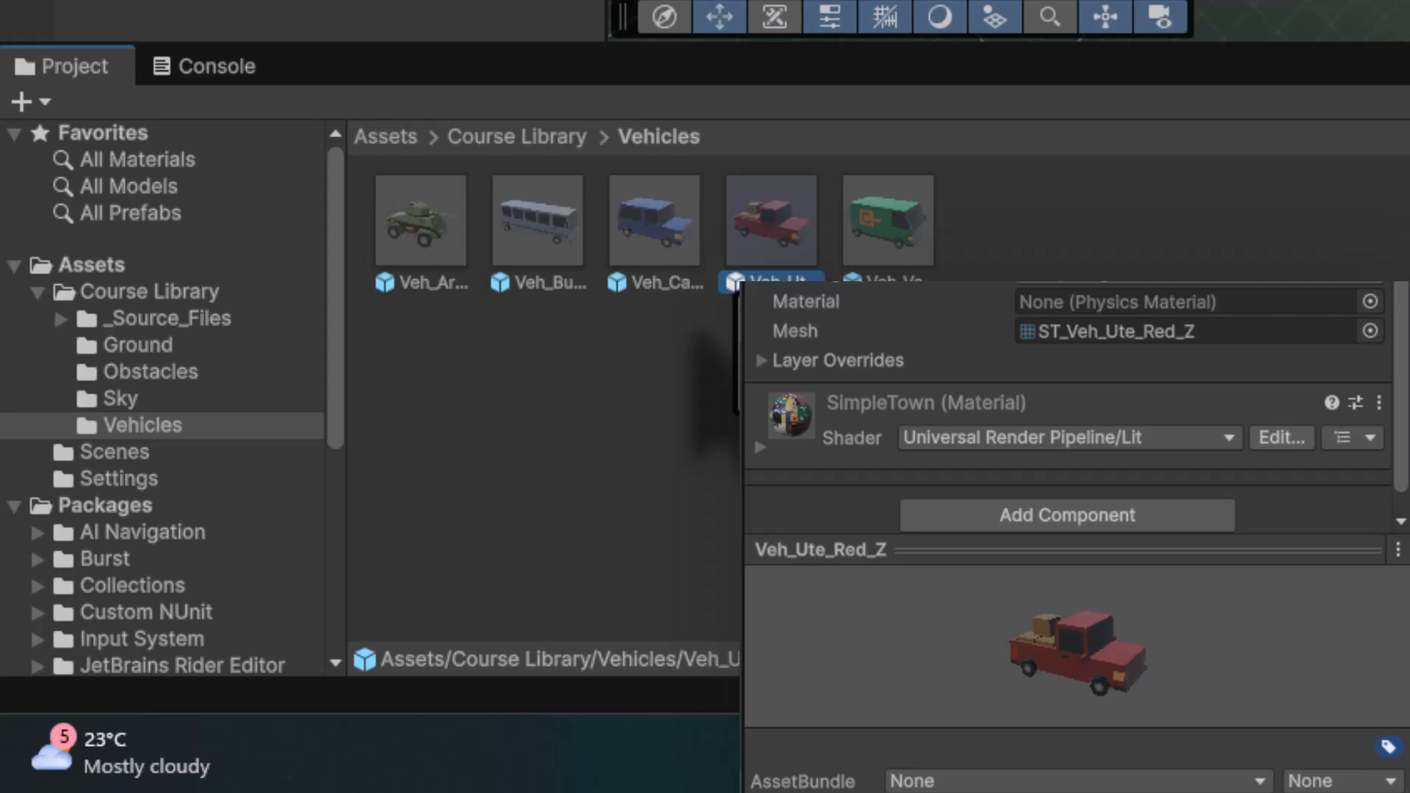
left_click(874, 285)
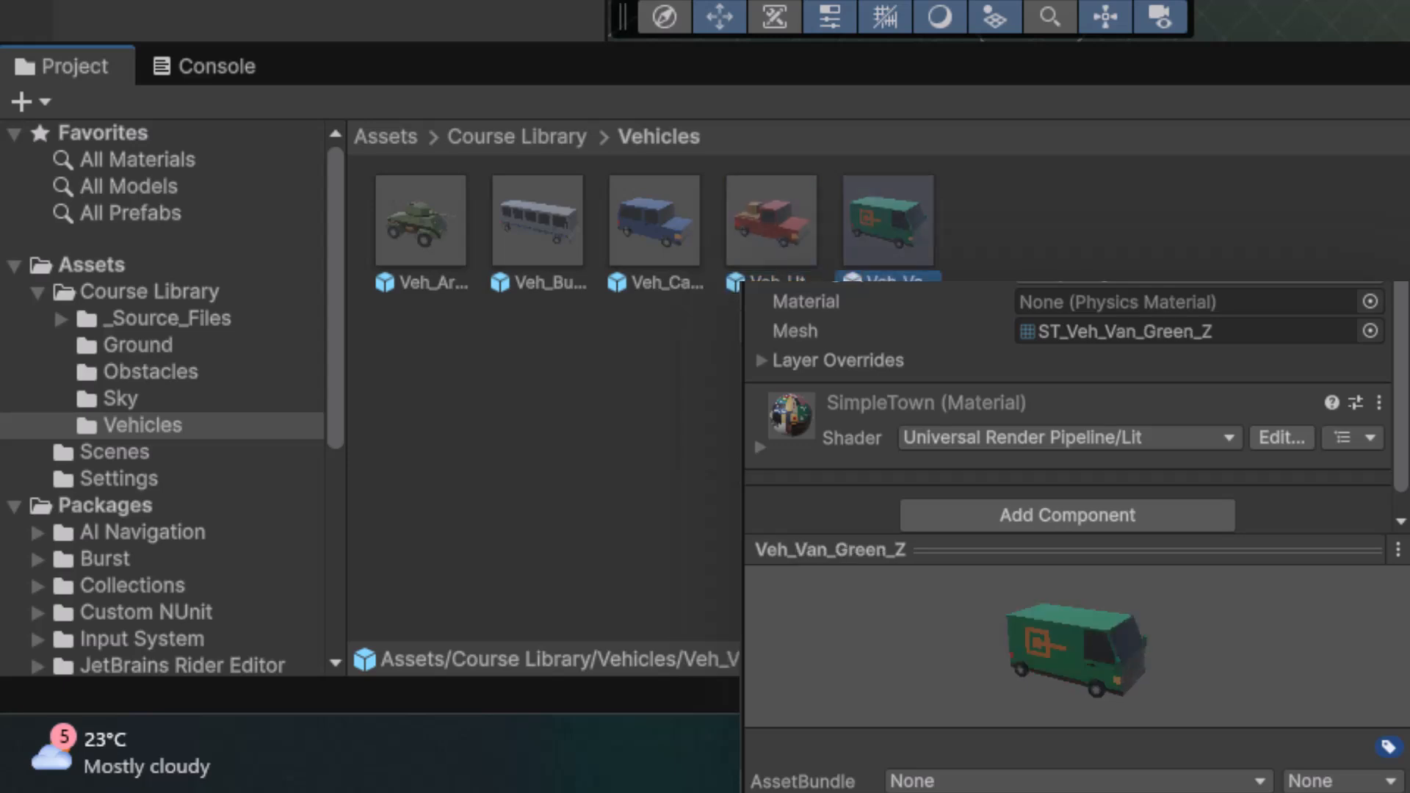
- Add the Veh_Ute_Red_Z prefab to the Drive_simulator scene, reset its Transform to the origin, and frame it for inspection
left_click(767, 237)
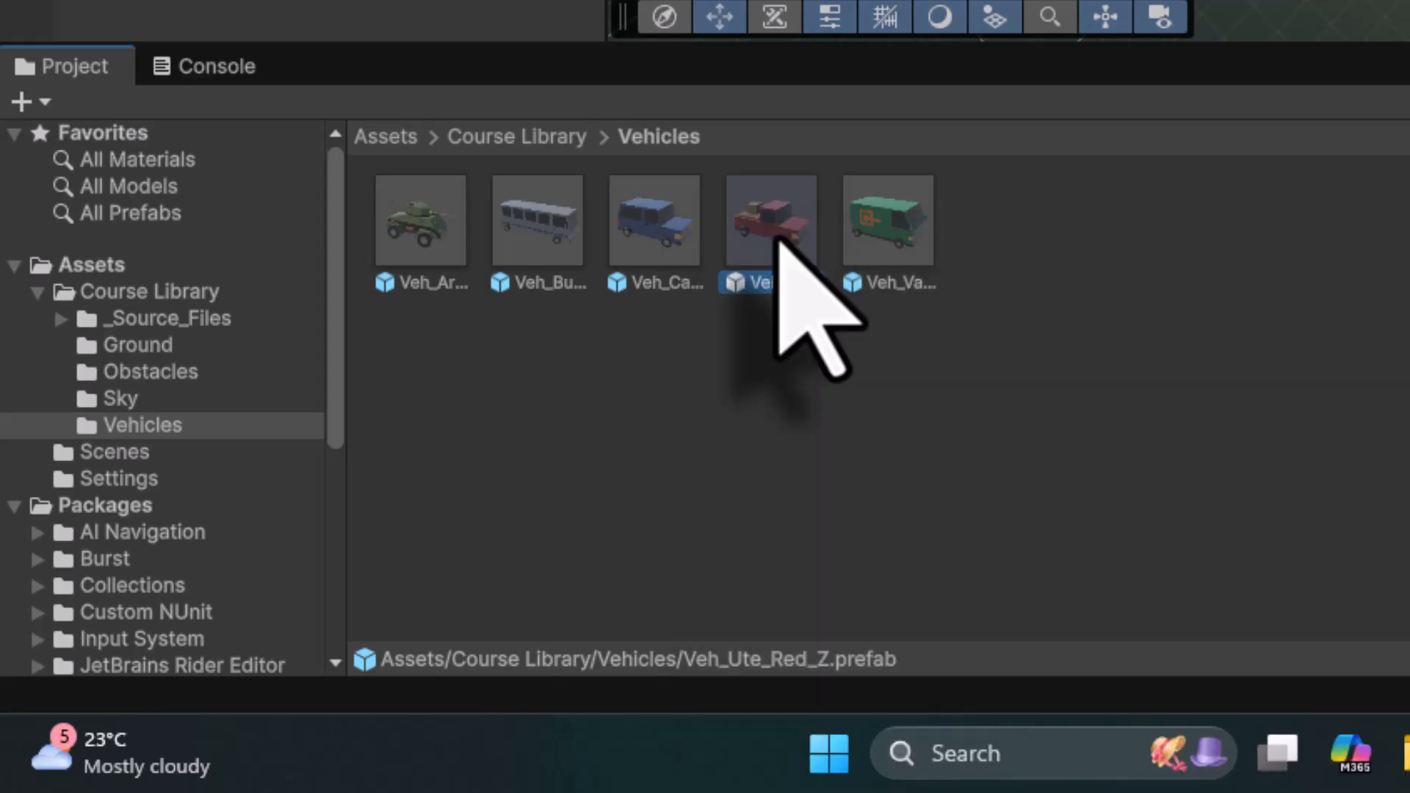
left_click_drag(780, 242, 268, 507)
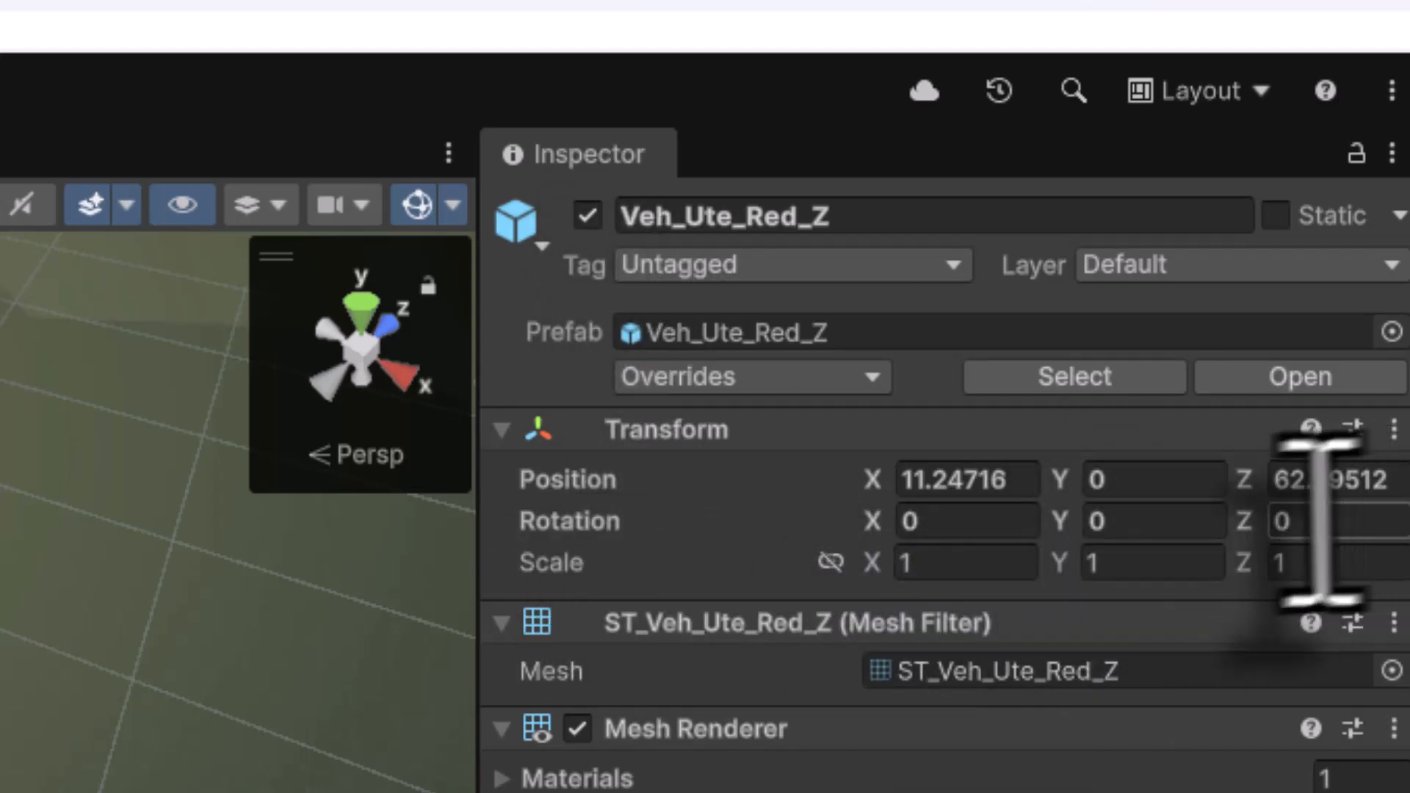
left_click(1394, 429)
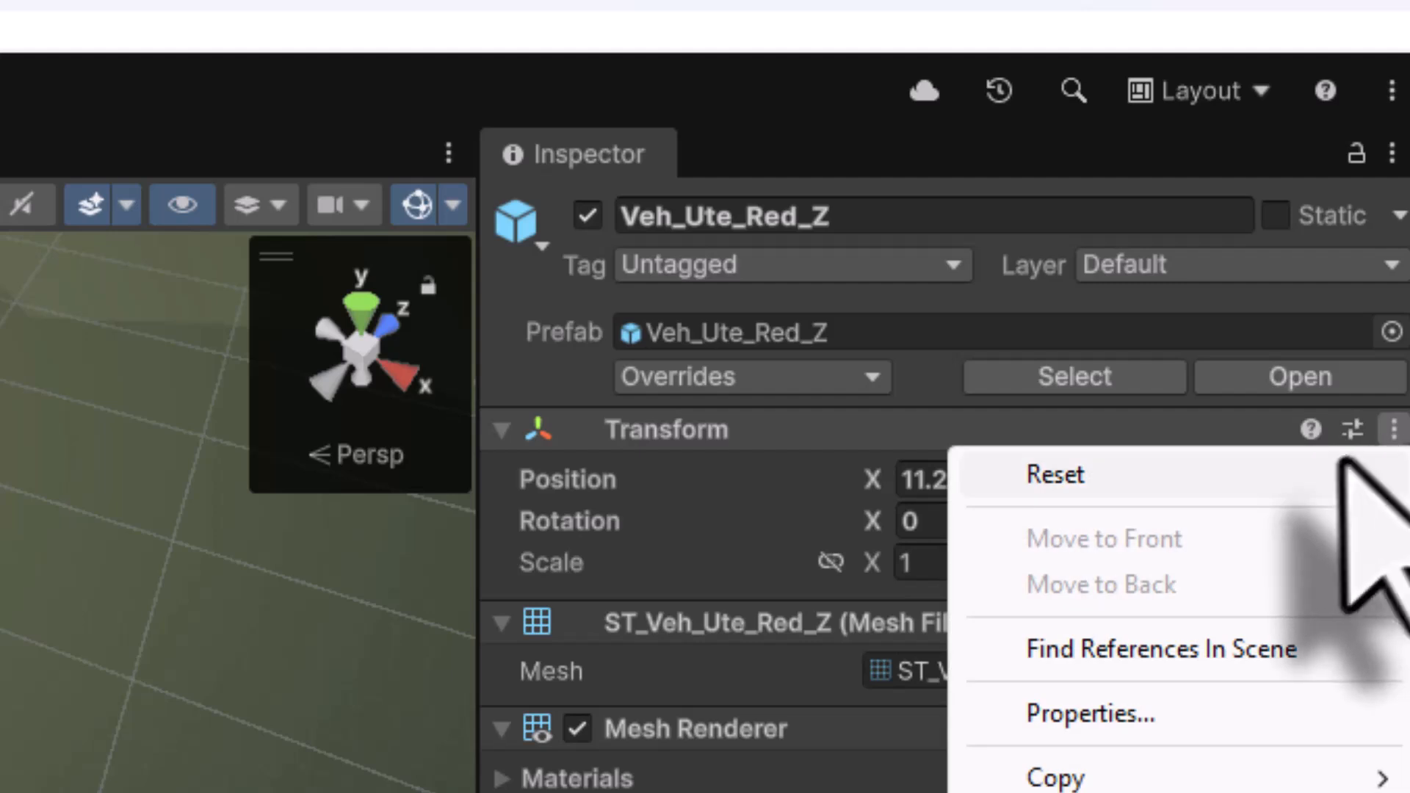
left_click(1316, 474)
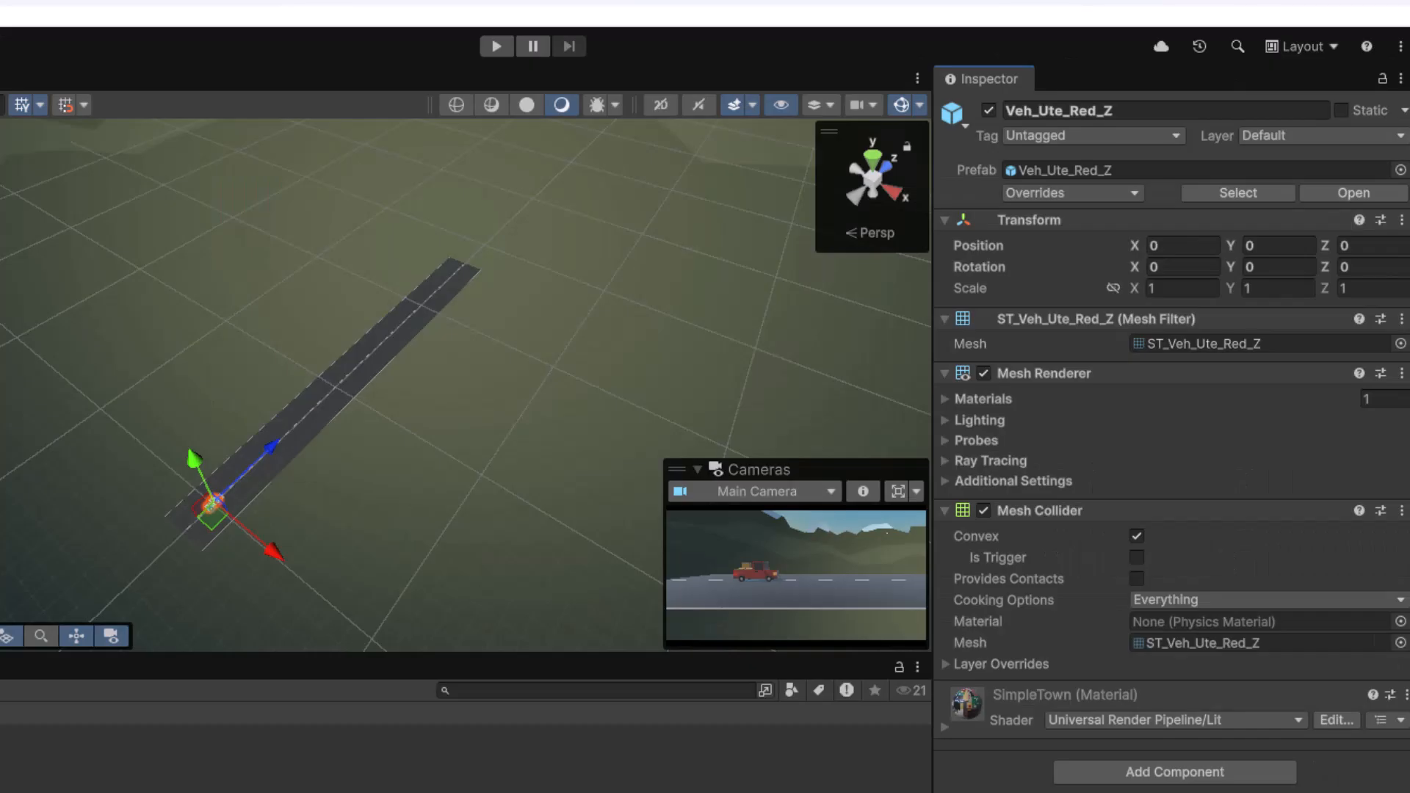
key("f")
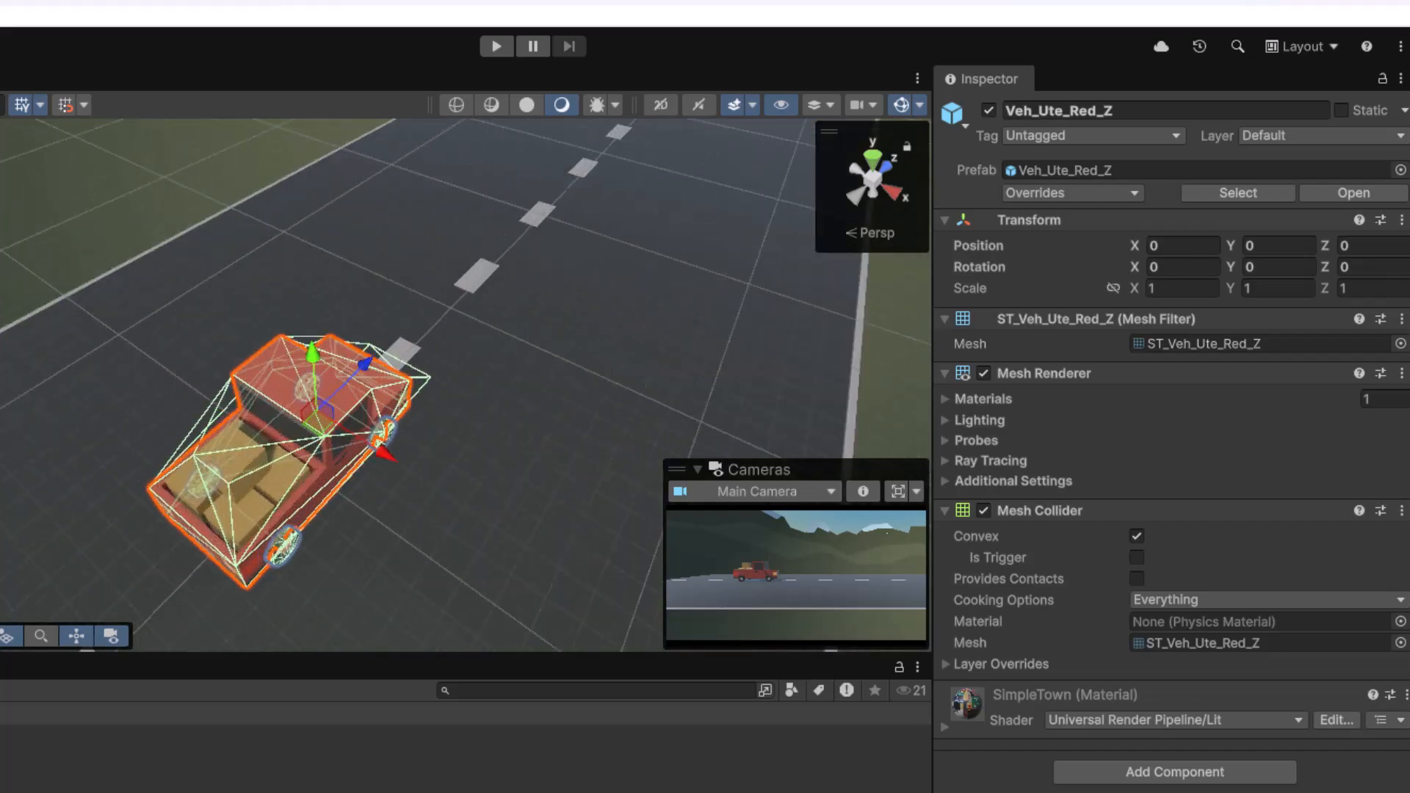
left_click_drag(312, 573, 894, 352, "alt")
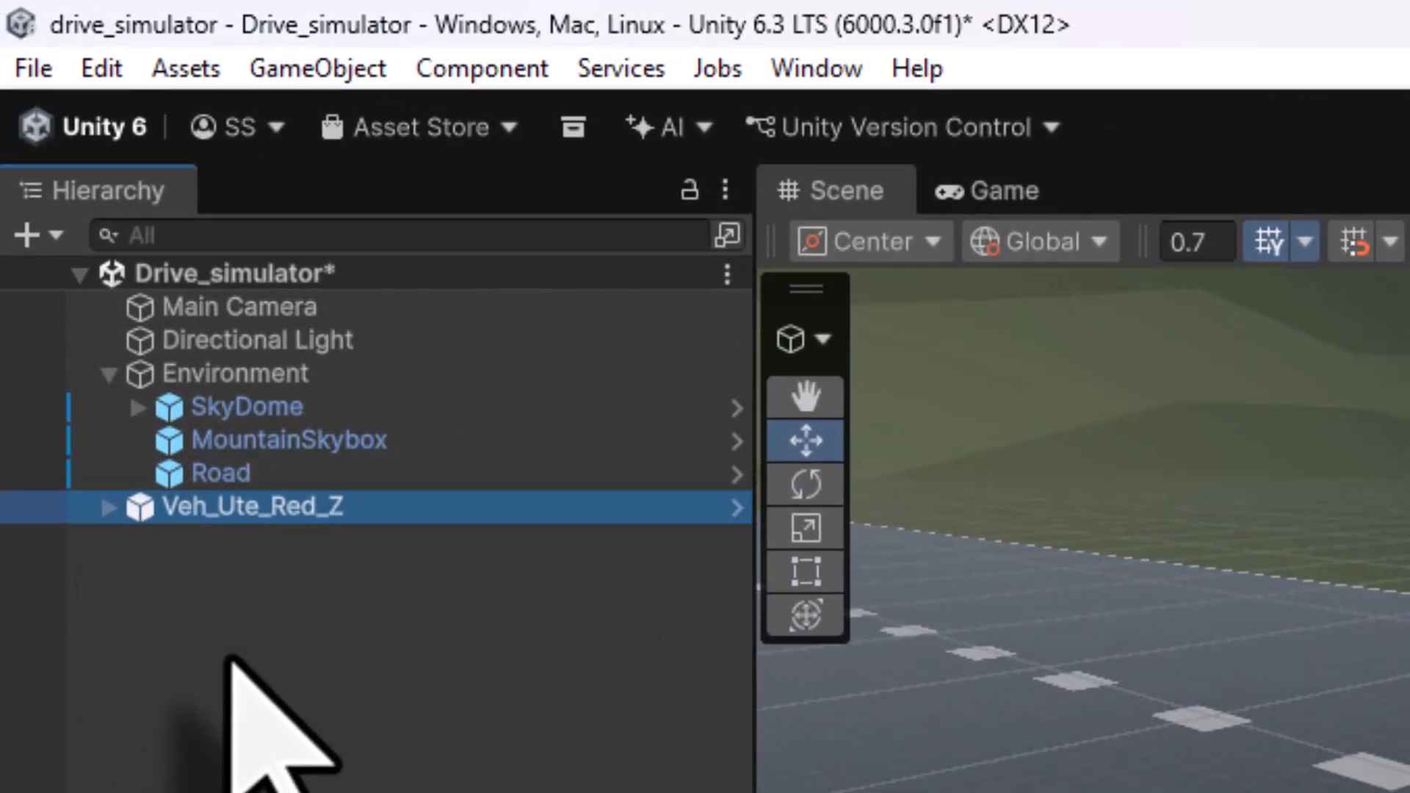
- Rename the Veh_Ute_Red_Z object in the scene as Vehicle
key("F2")
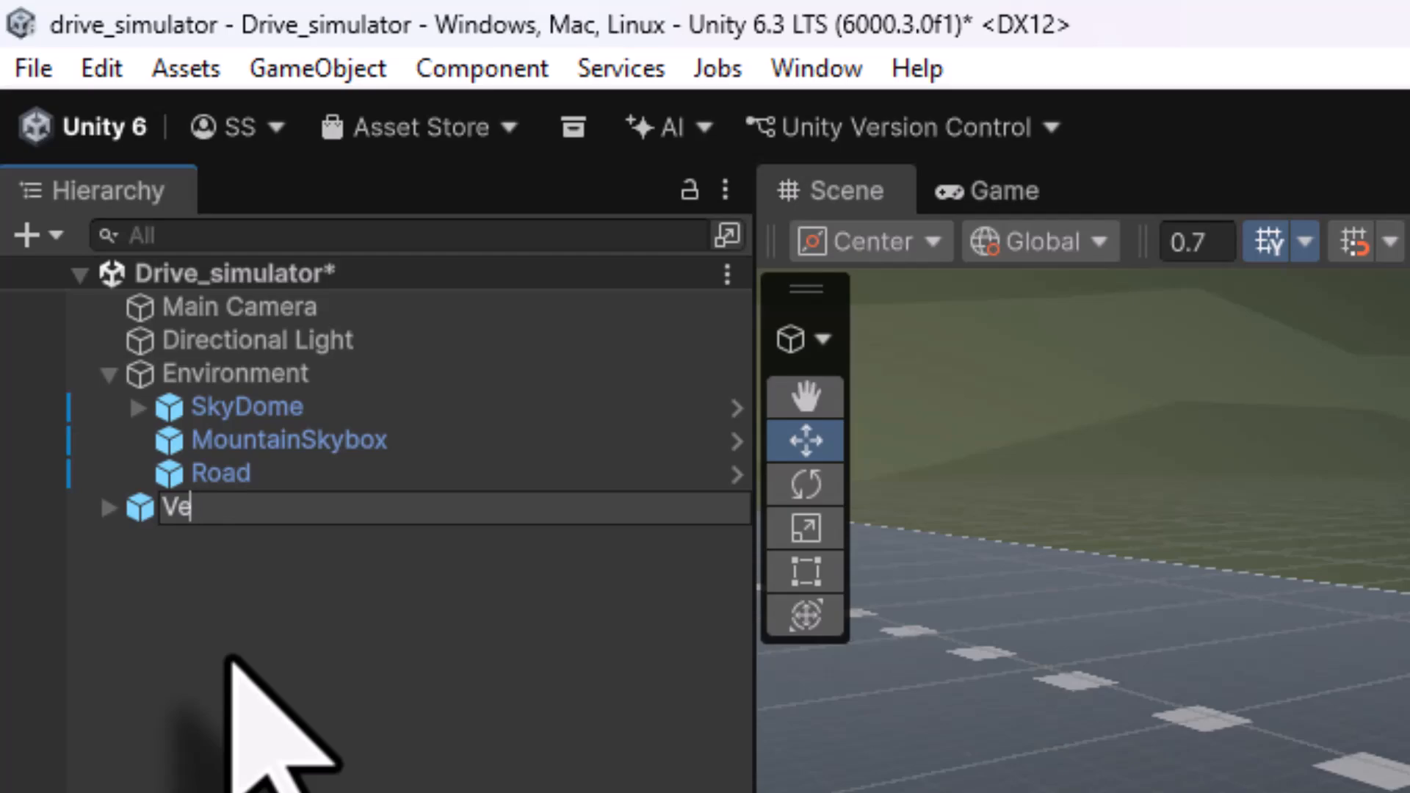
type("Vehicle")
key("Return")
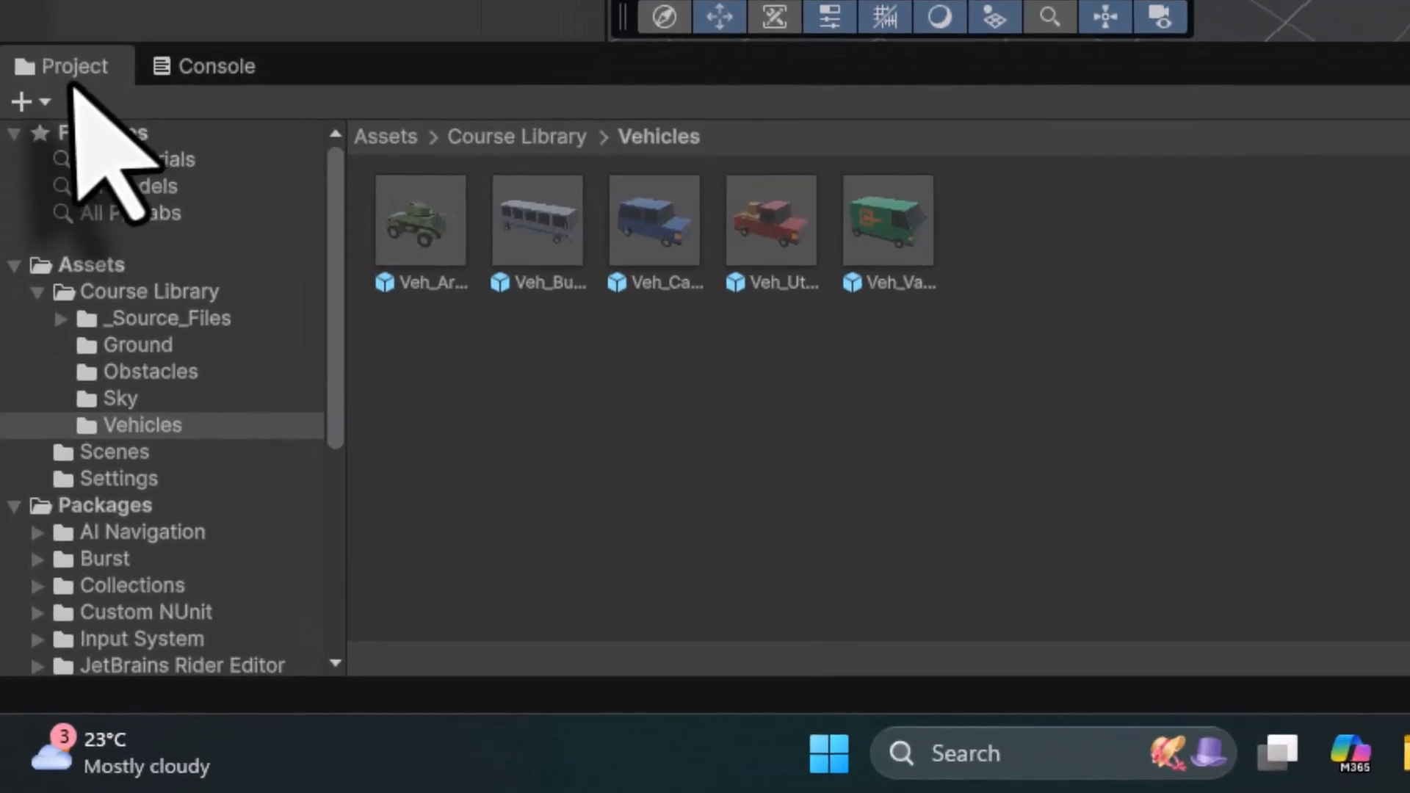
- Open the Obstacles folder inside Assets > Course Library
left_click(384, 138)
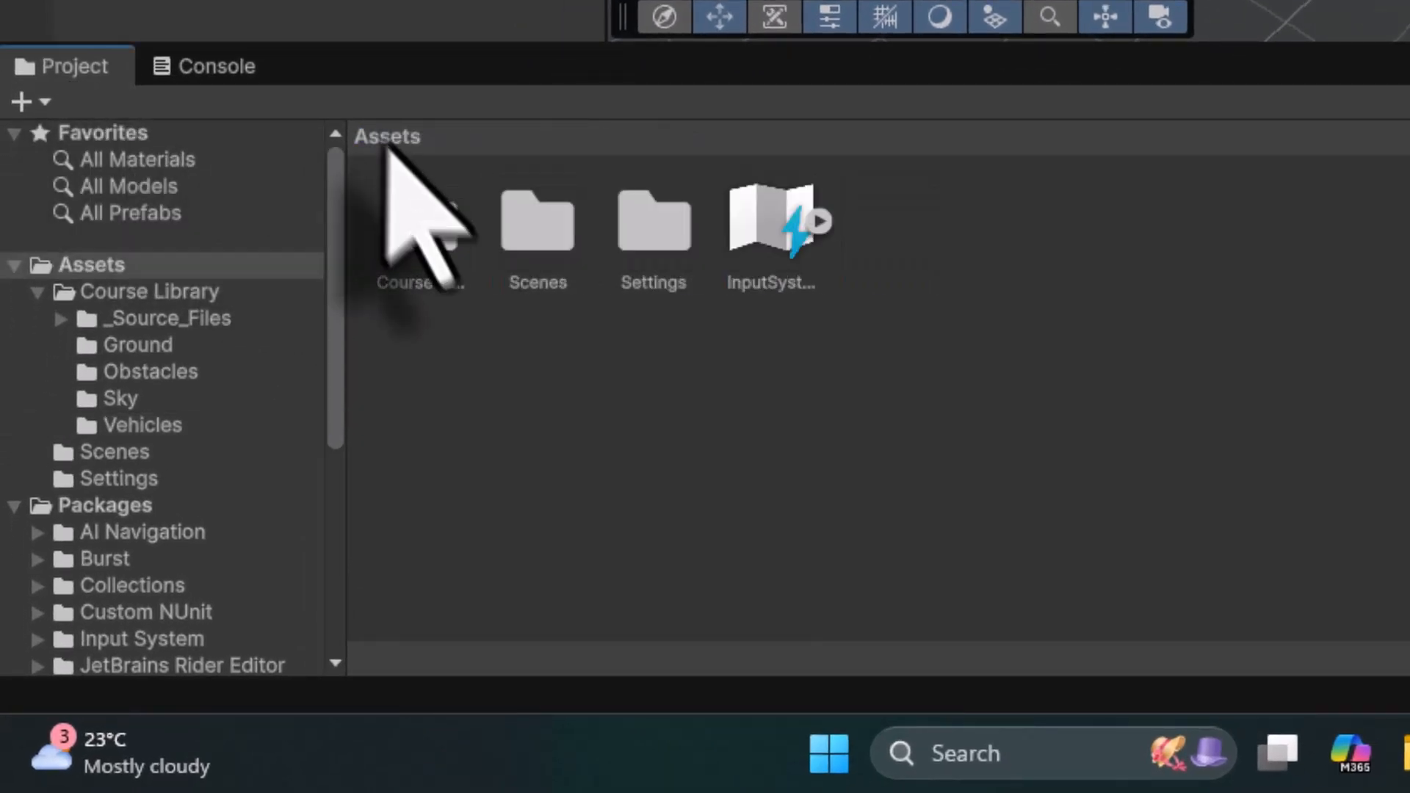
double_click(433, 233)
left_click(650, 272)
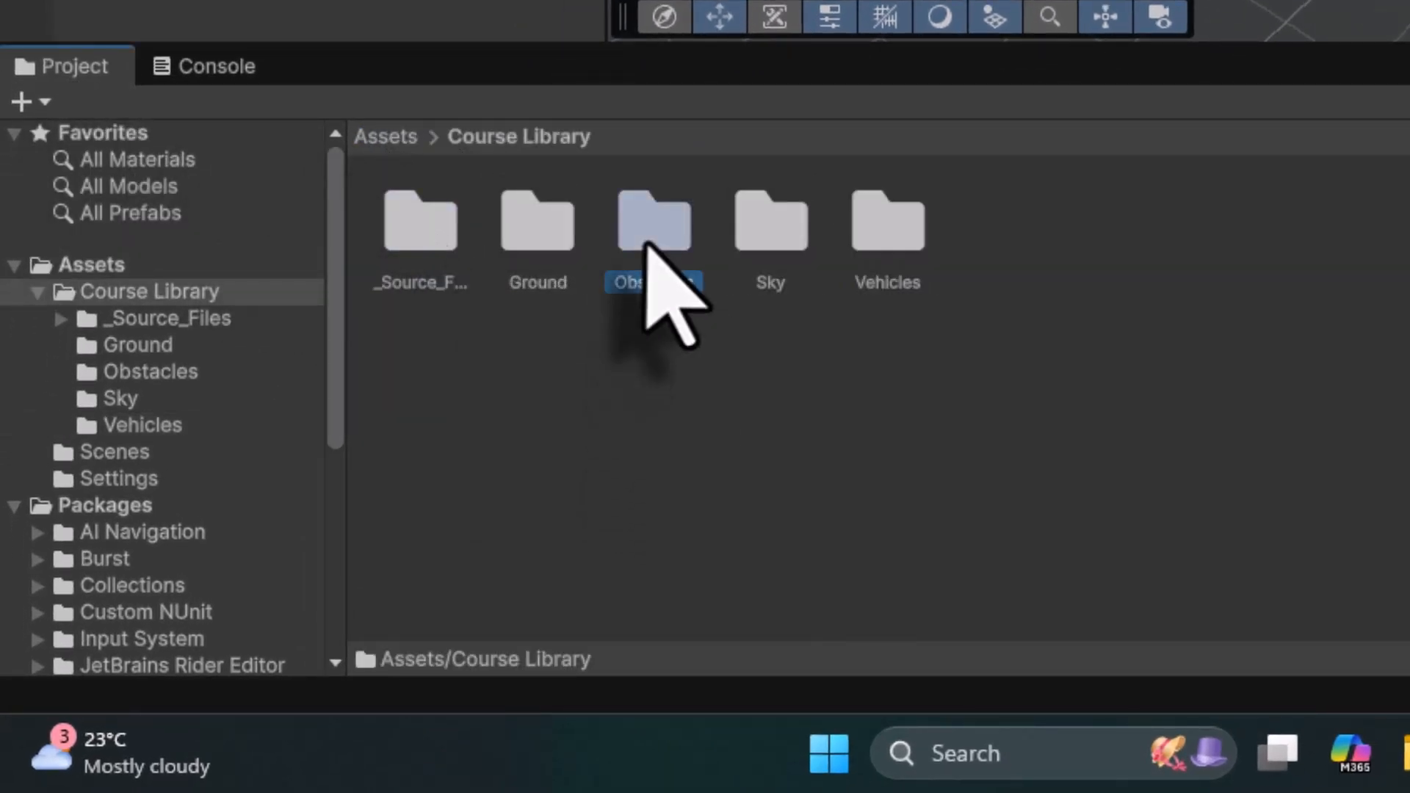
double_click(648, 266)
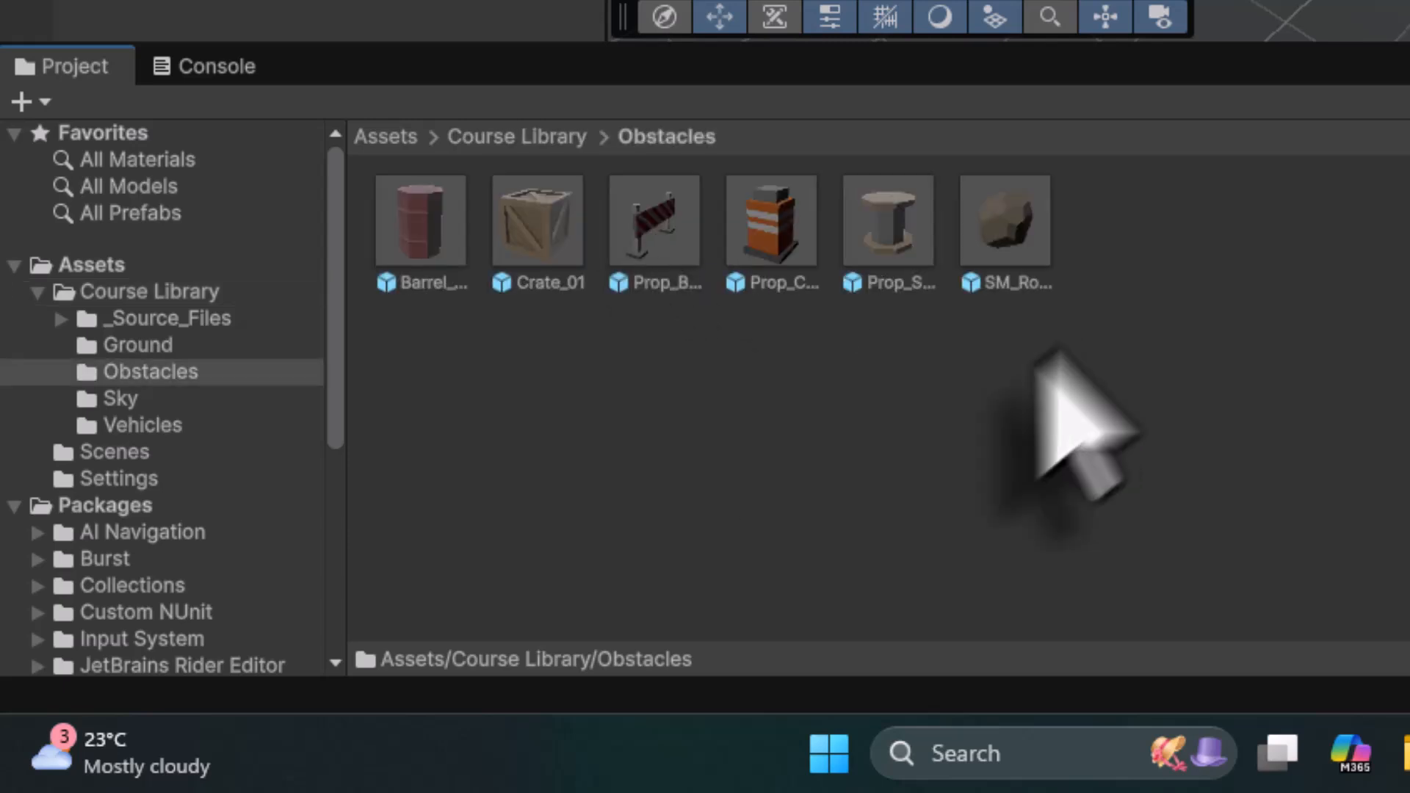
- Preview the barrel, crate, barrier, cone, spool and boulder obstacle prefabs, rotating the boulder's preview
left_click(411, 217)
left_click(506, 238)
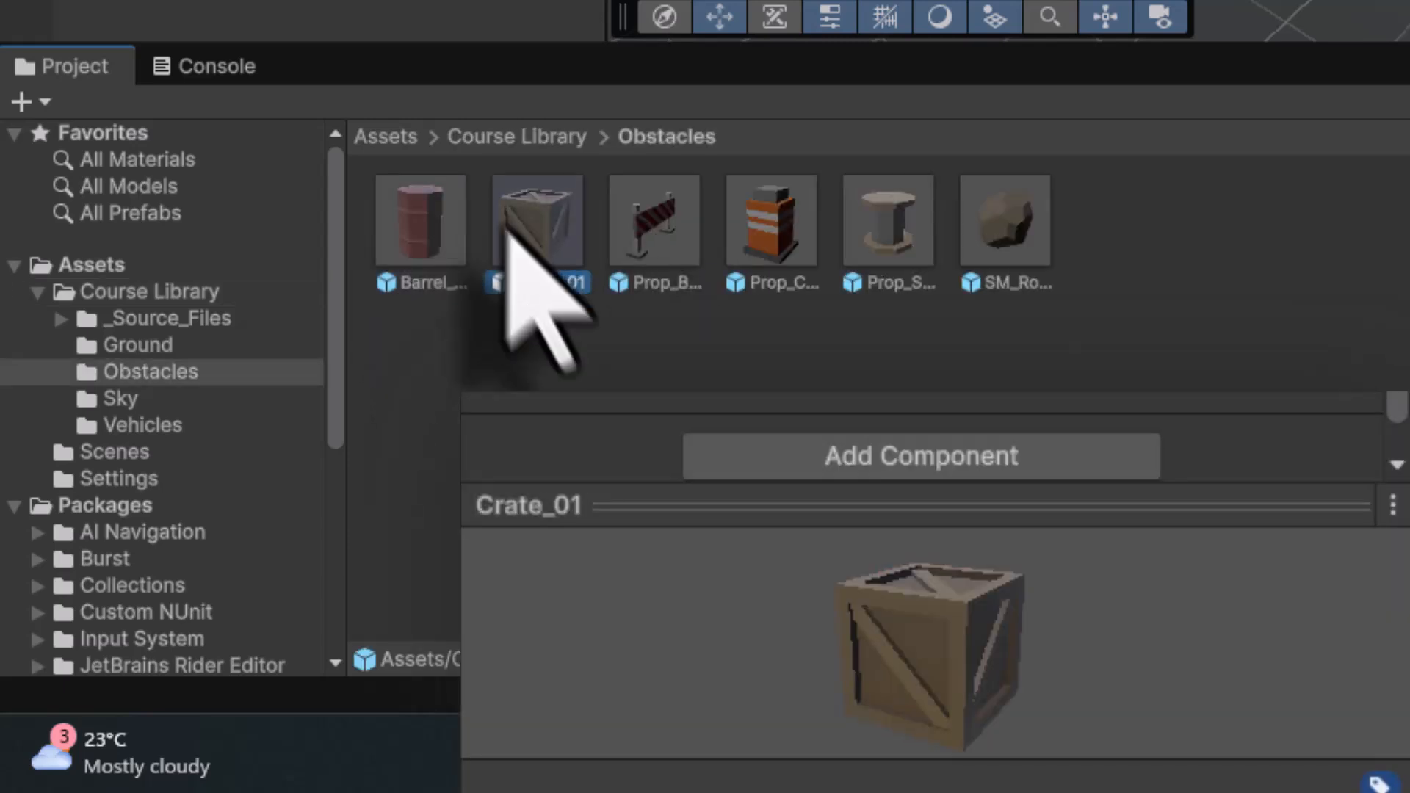
left_click(650, 228)
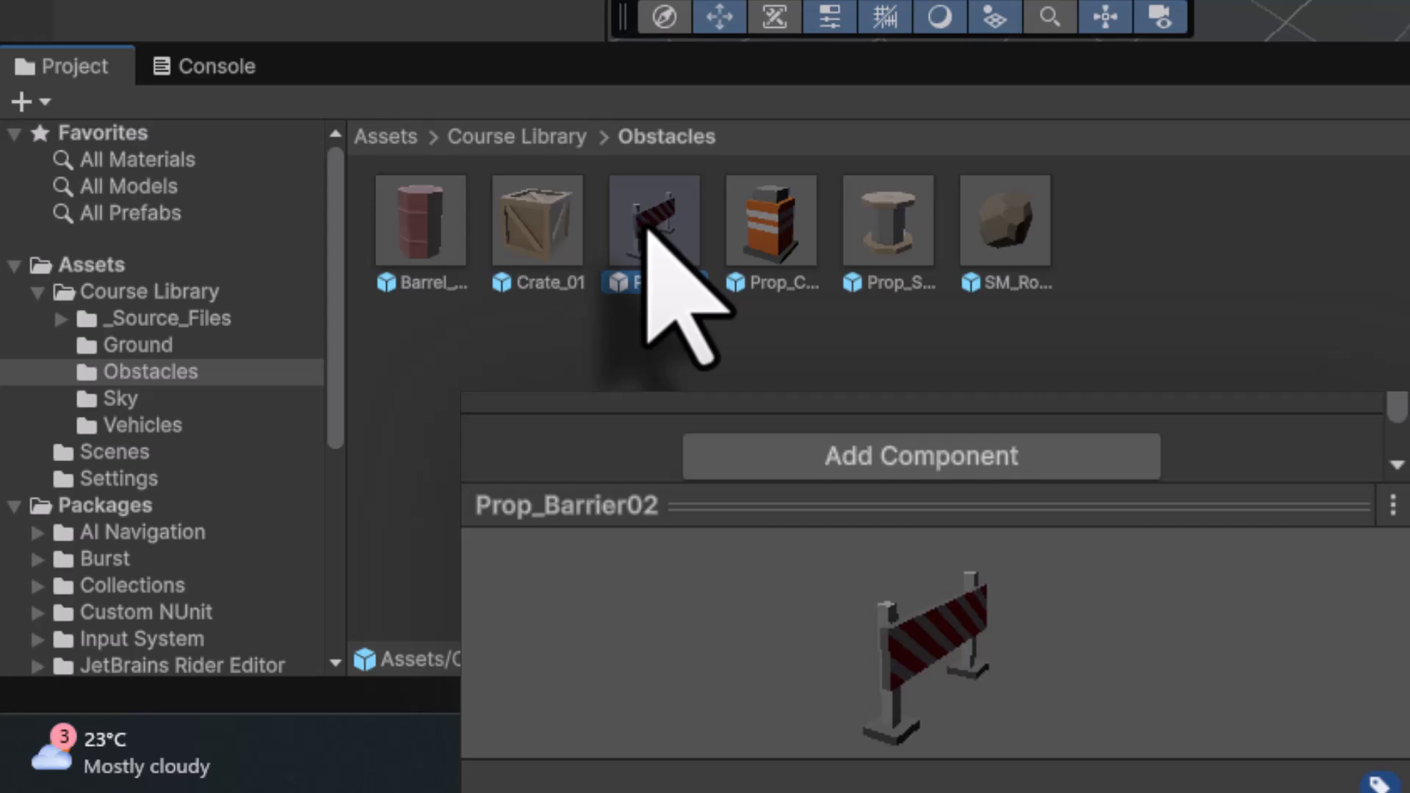
left_click(747, 244)
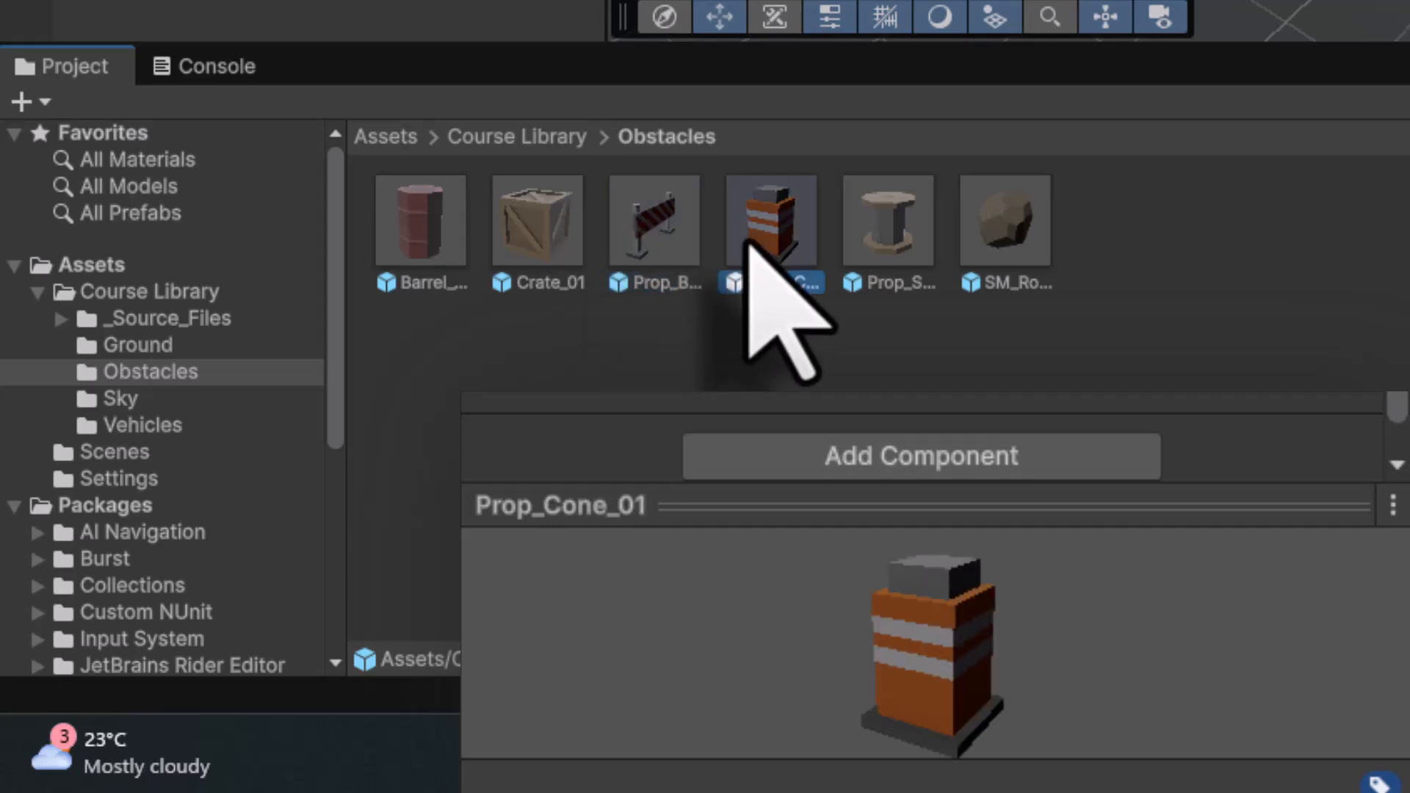
left_click(874, 214)
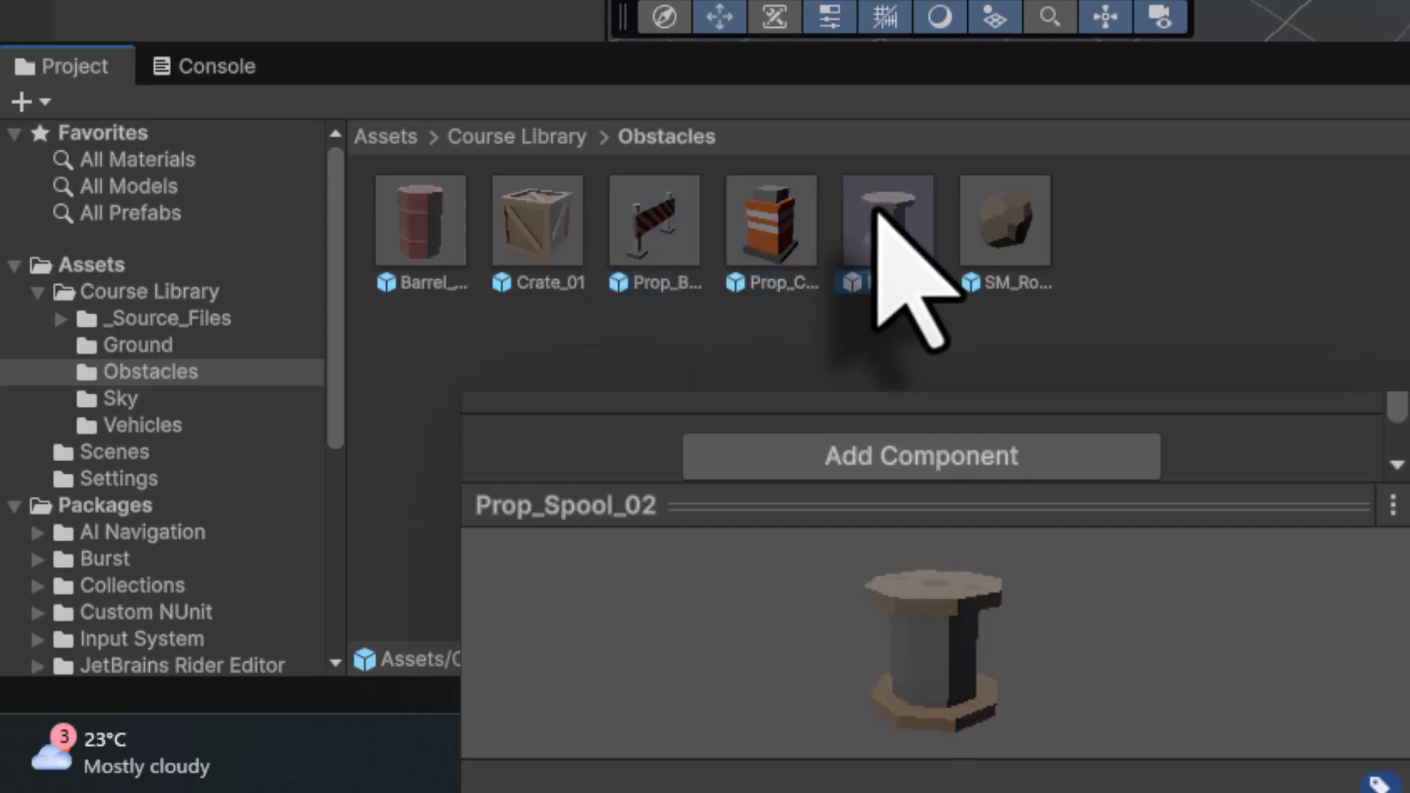
left_click(1003, 234)
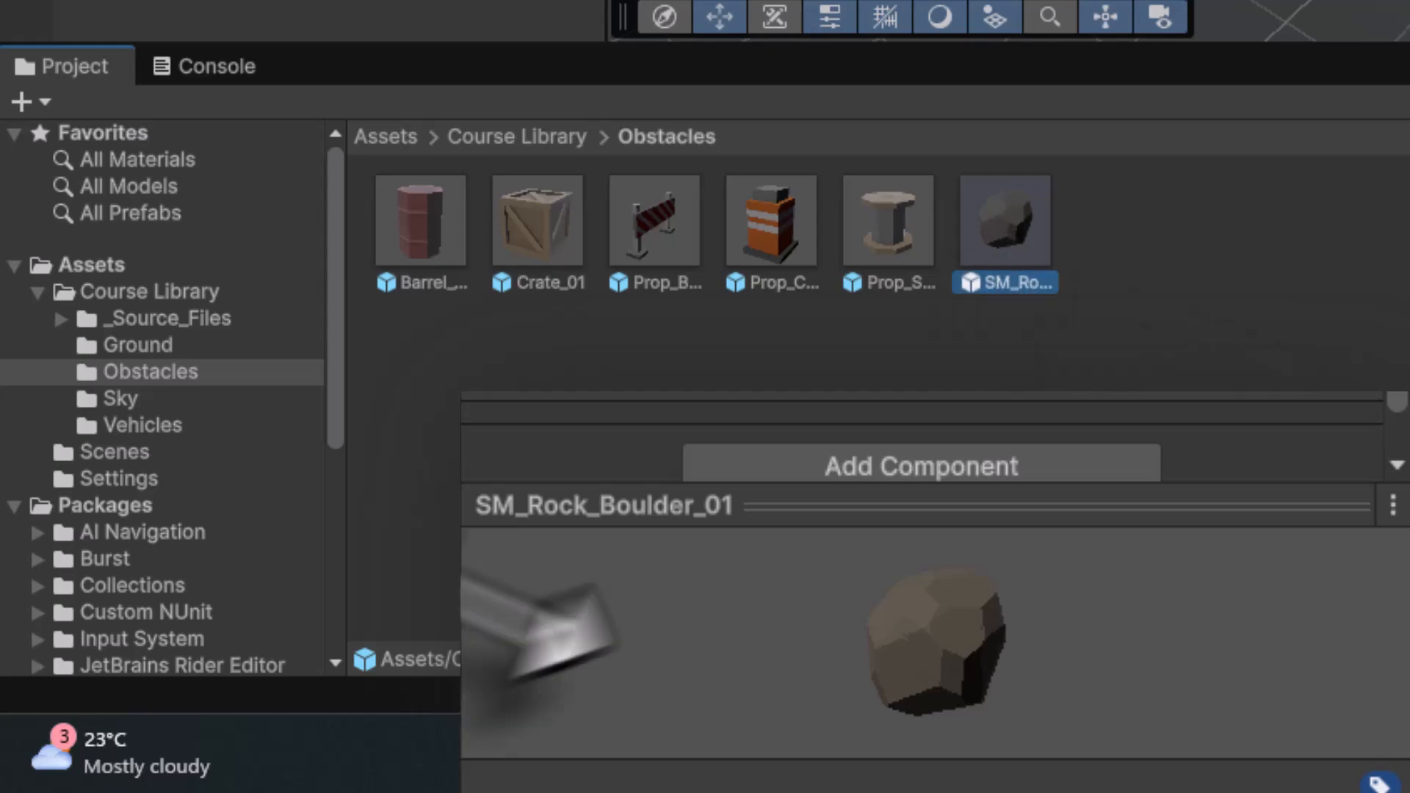
left_click_drag(551, 630, 852, 569)
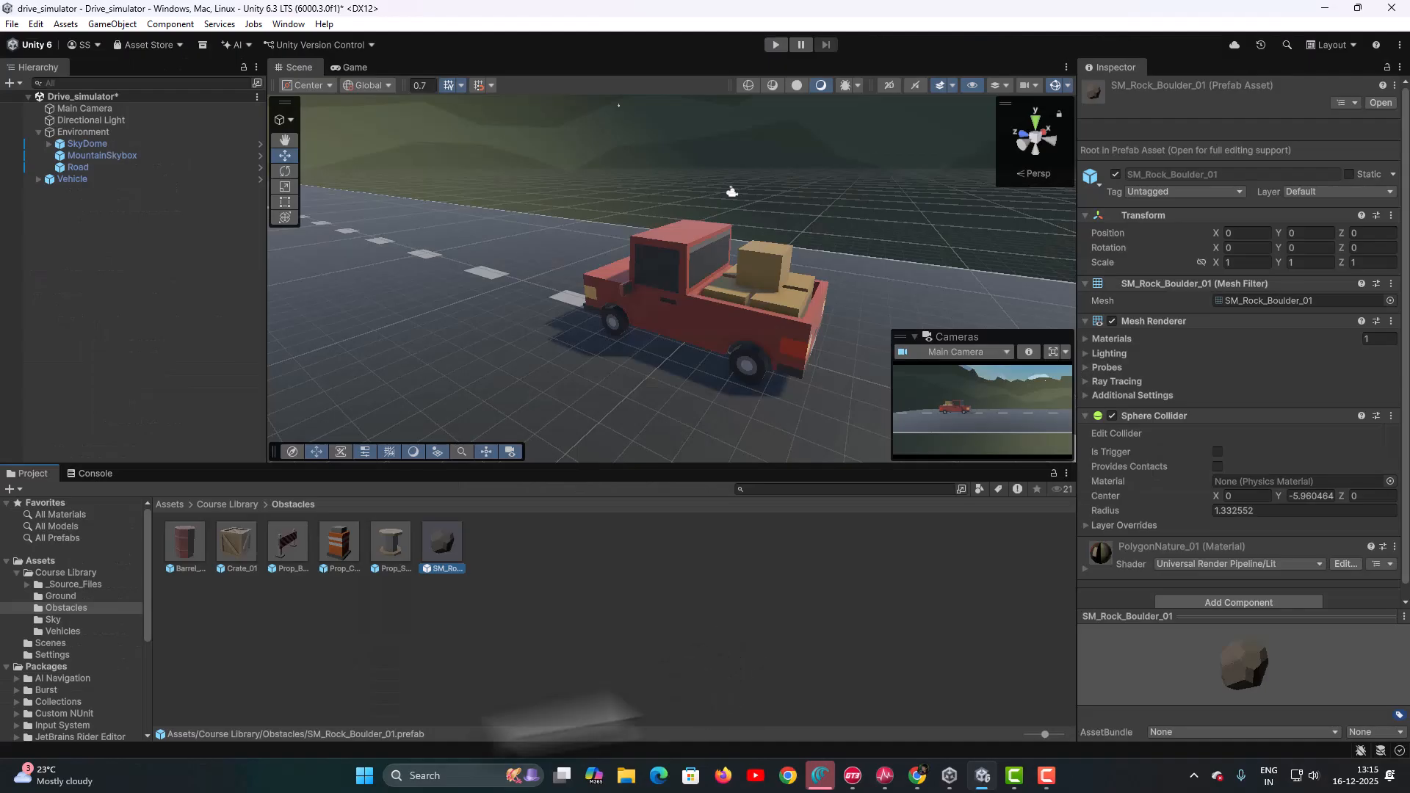
- Add the Crate_01 prefab to the road in front of the truck and compare its Transform with the Vehicle's
left_click(535, 257)
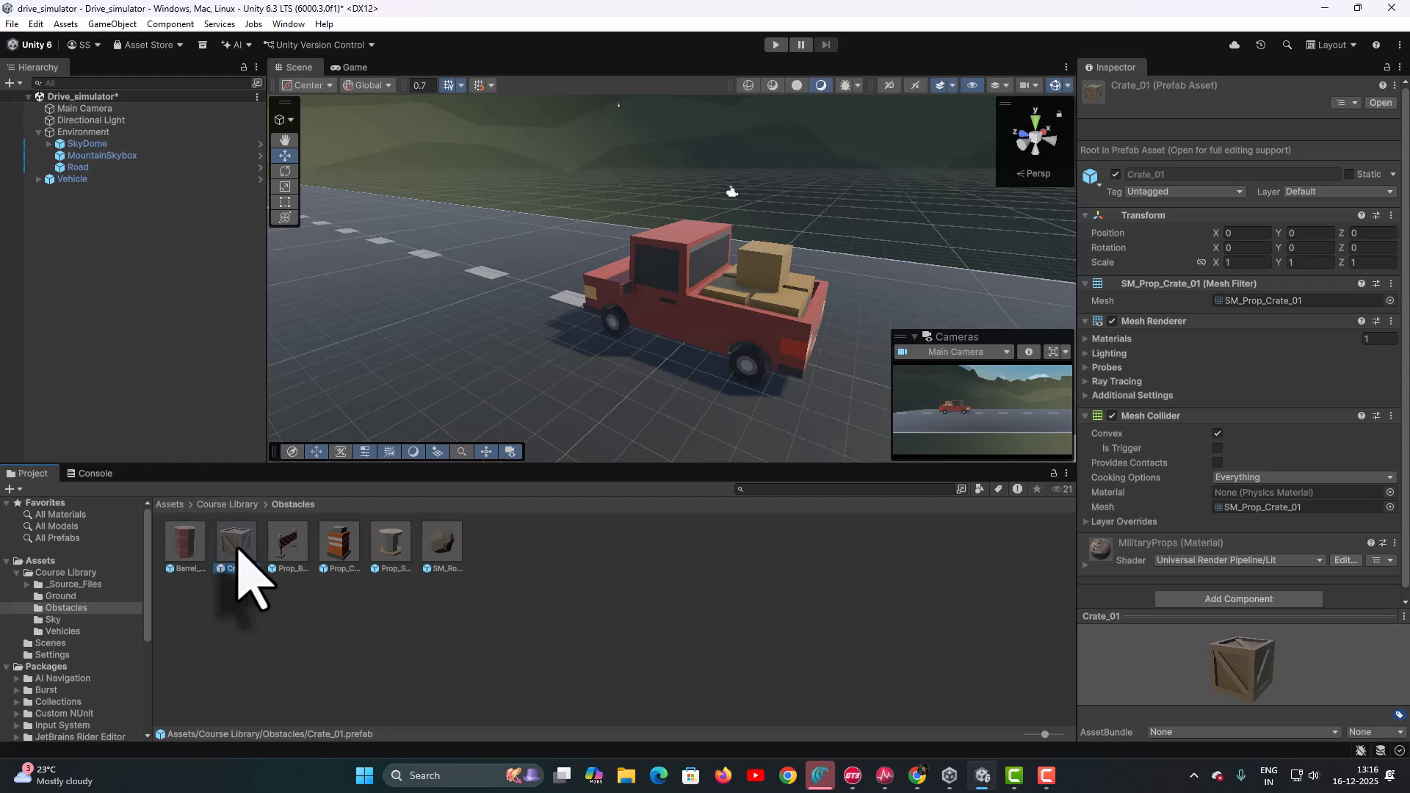
left_click_drag(237, 549, 404, 351)
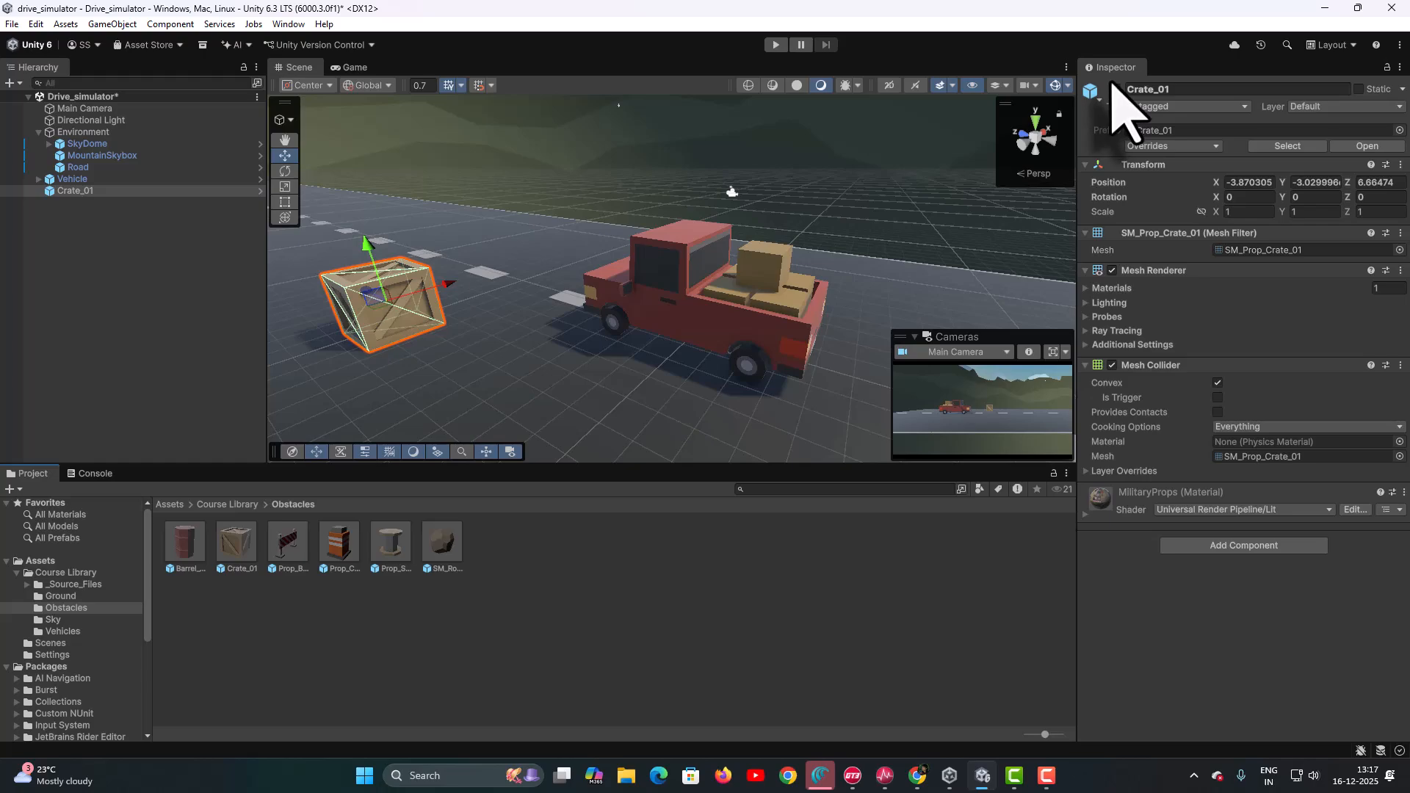
left_click(654, 248)
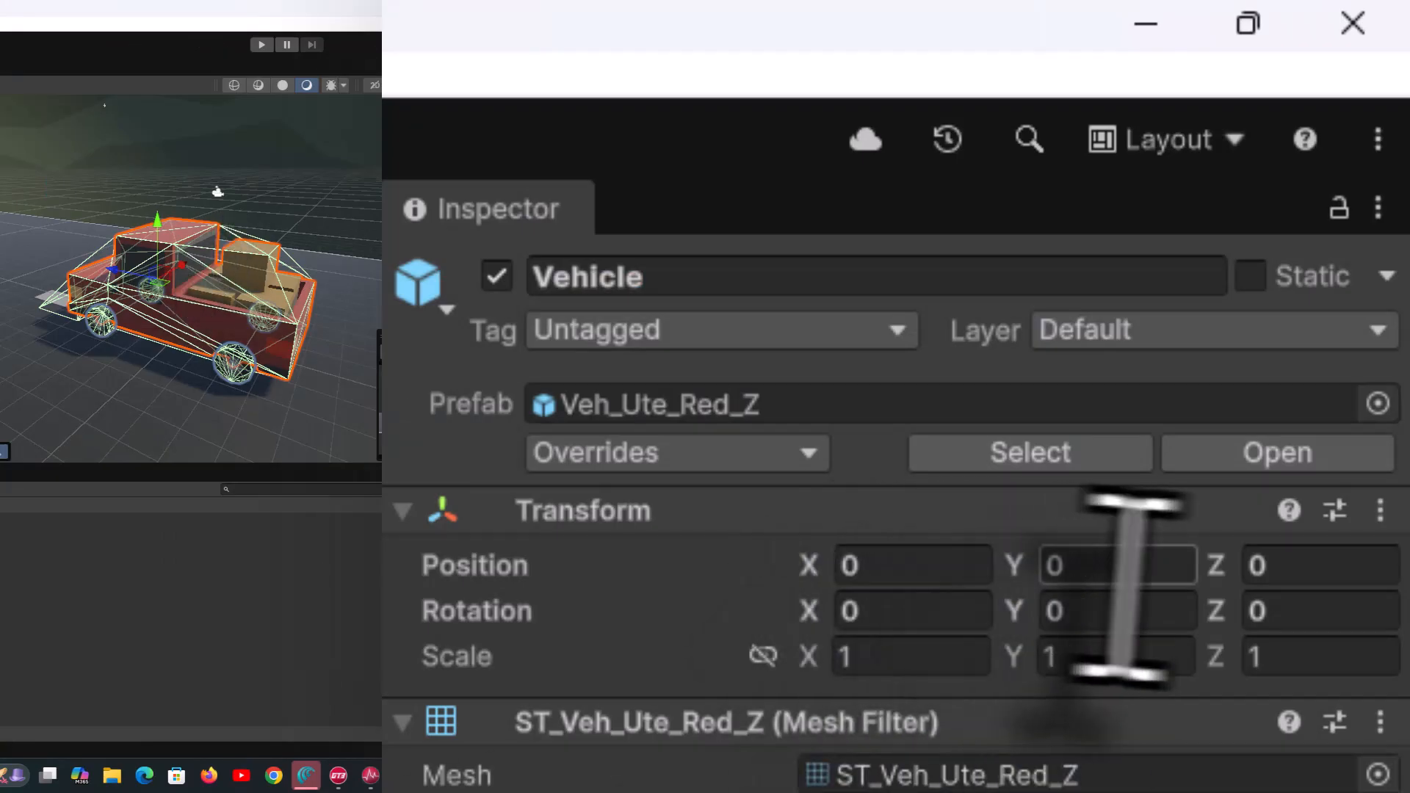
left_click(164, 337)
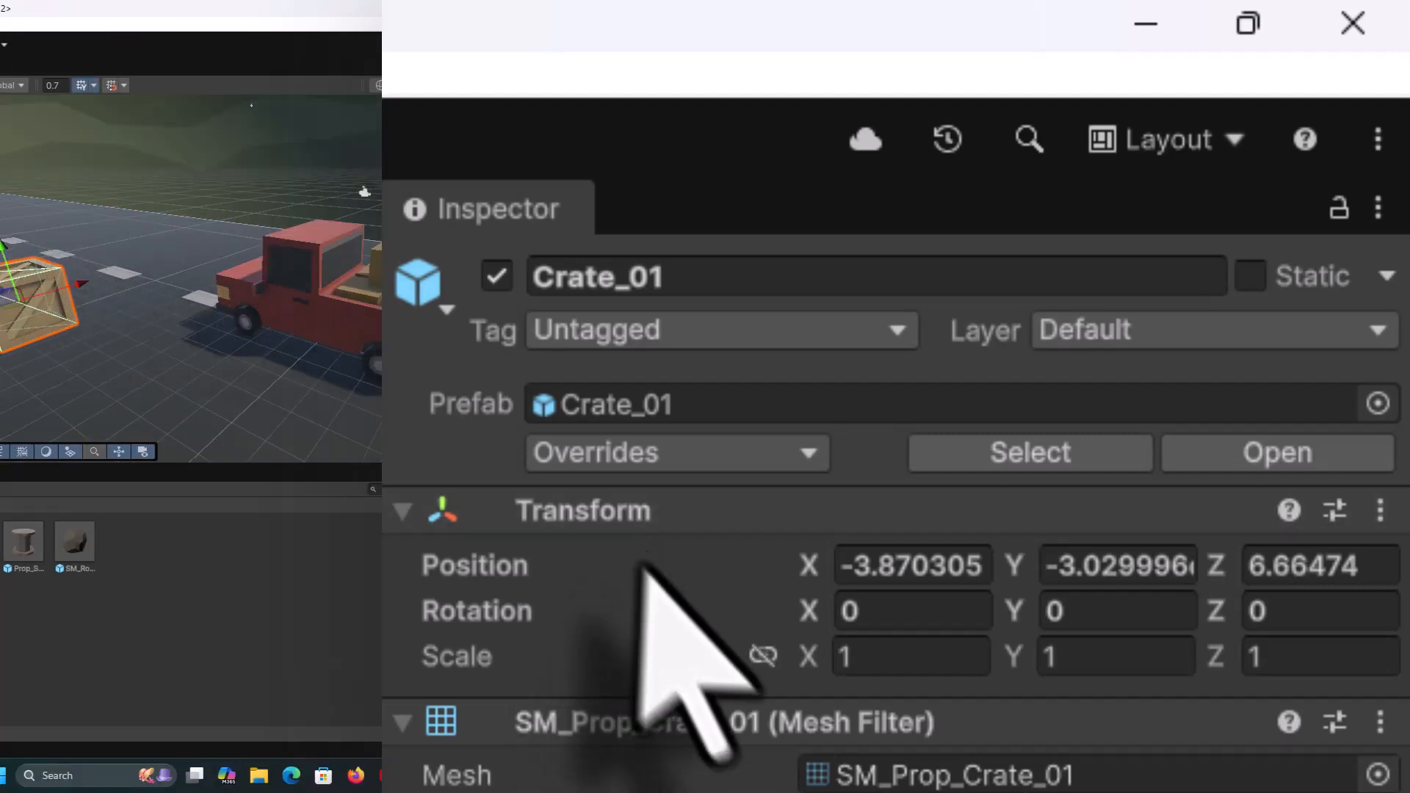
- Set the Crate_01 object's position to X 0 and Z 25 so it lines up ahead of the Vehicle
left_click(951, 570)
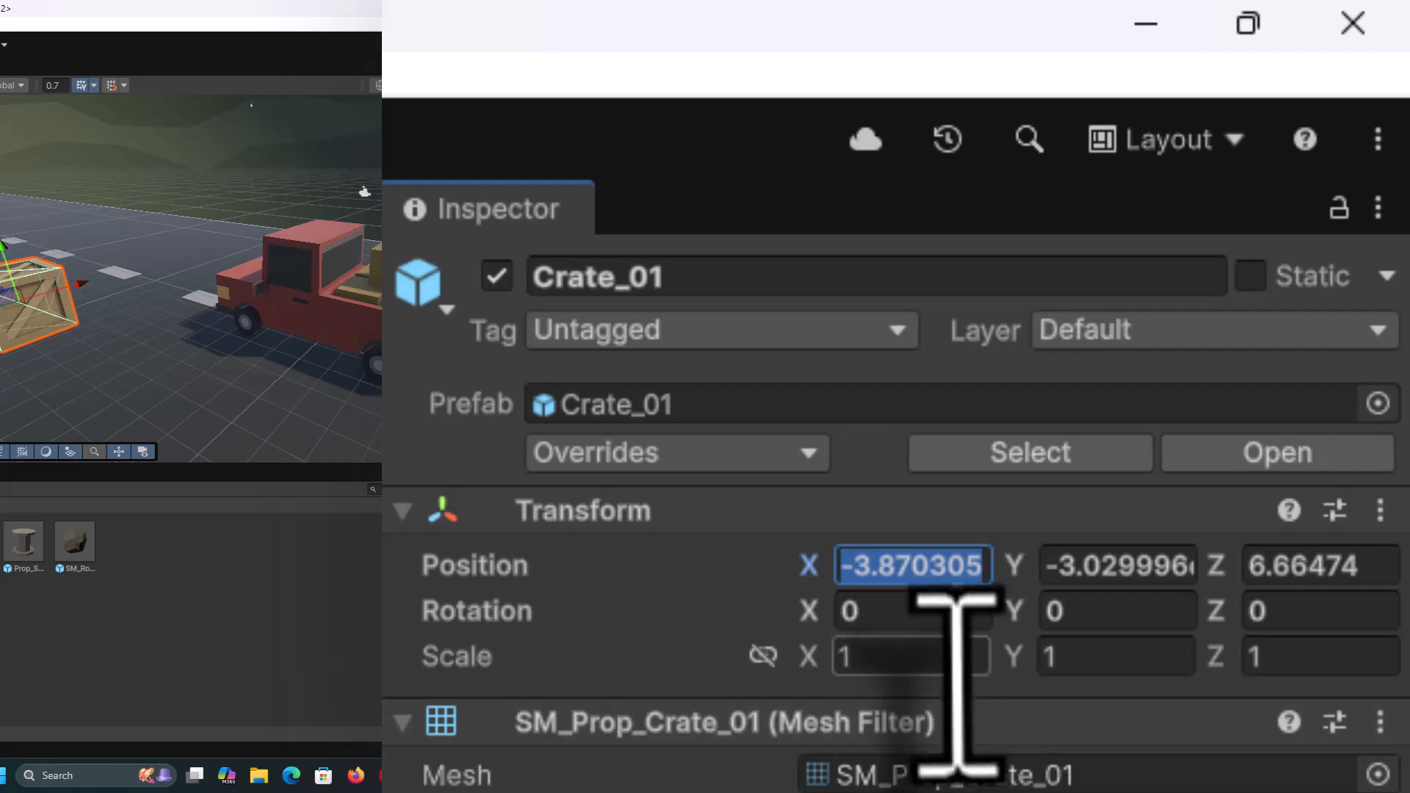
type("0")
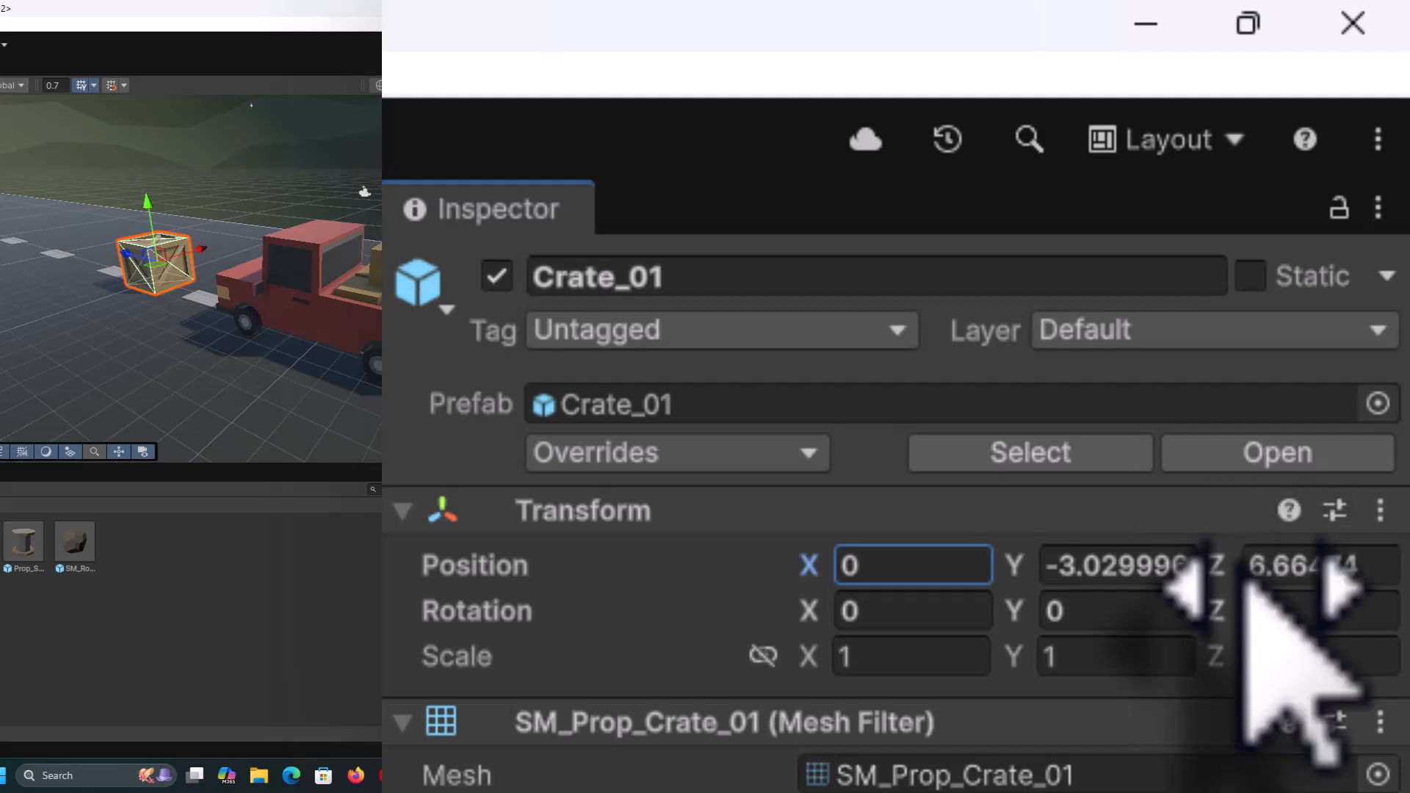
left_click_drag(1249, 576, 1395, 633)
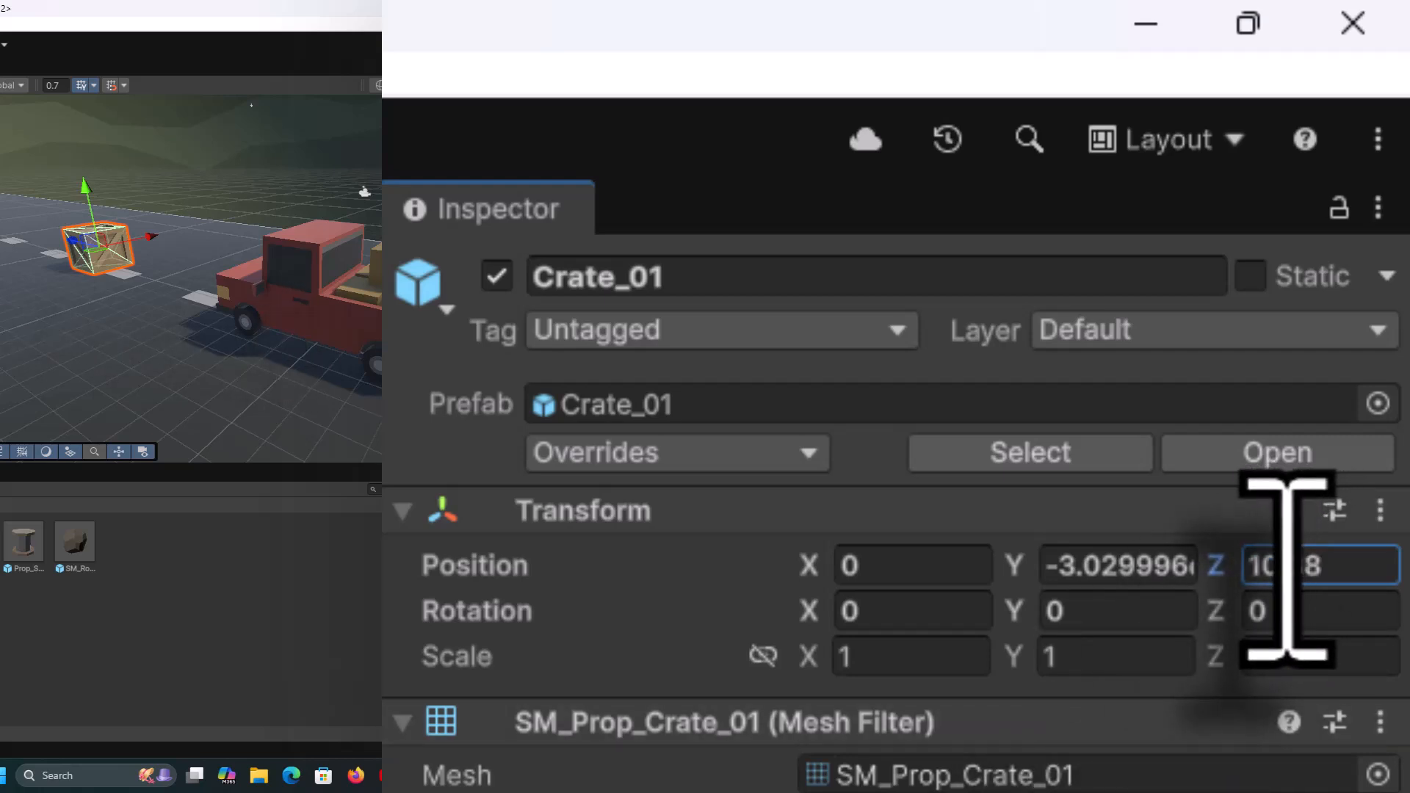
left_click(1376, 575)
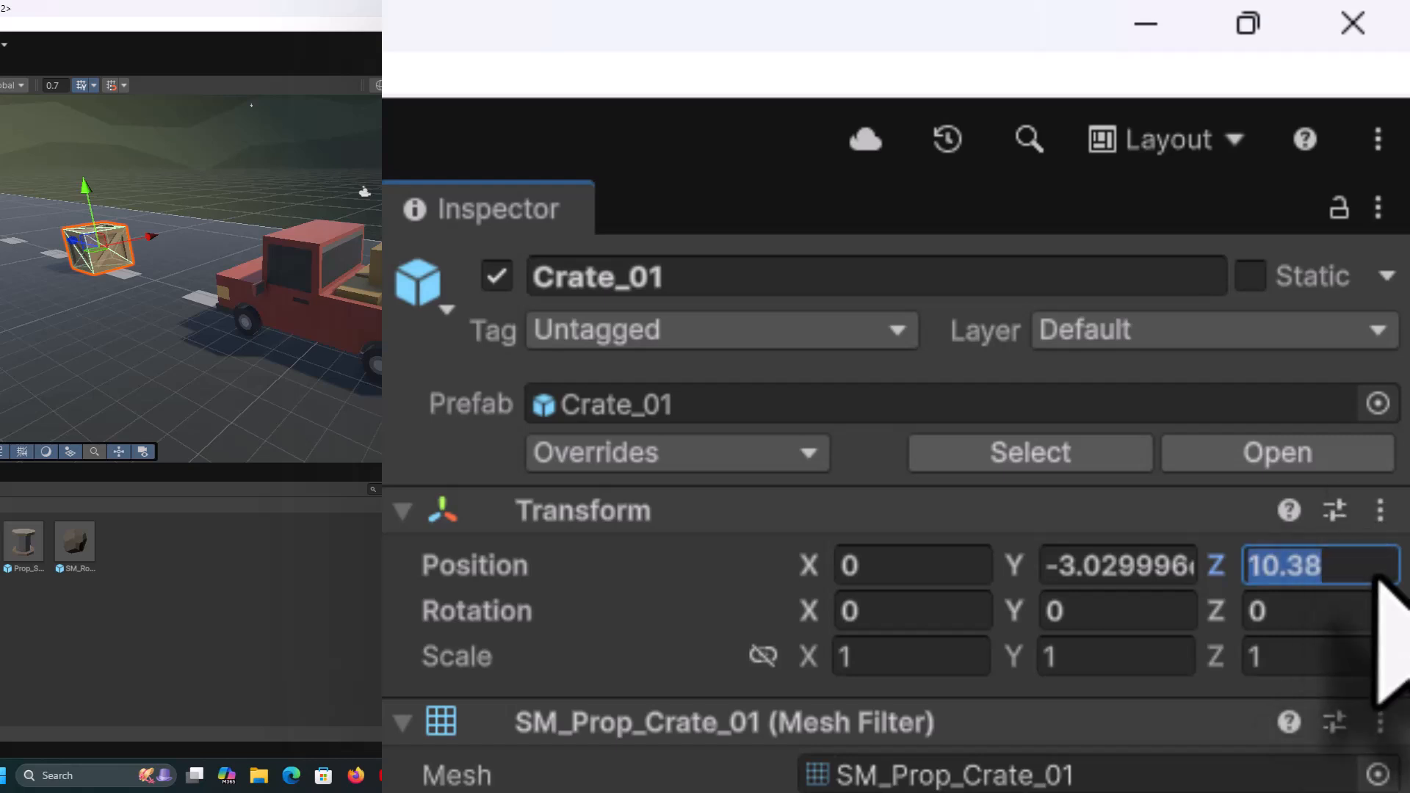
type("25")
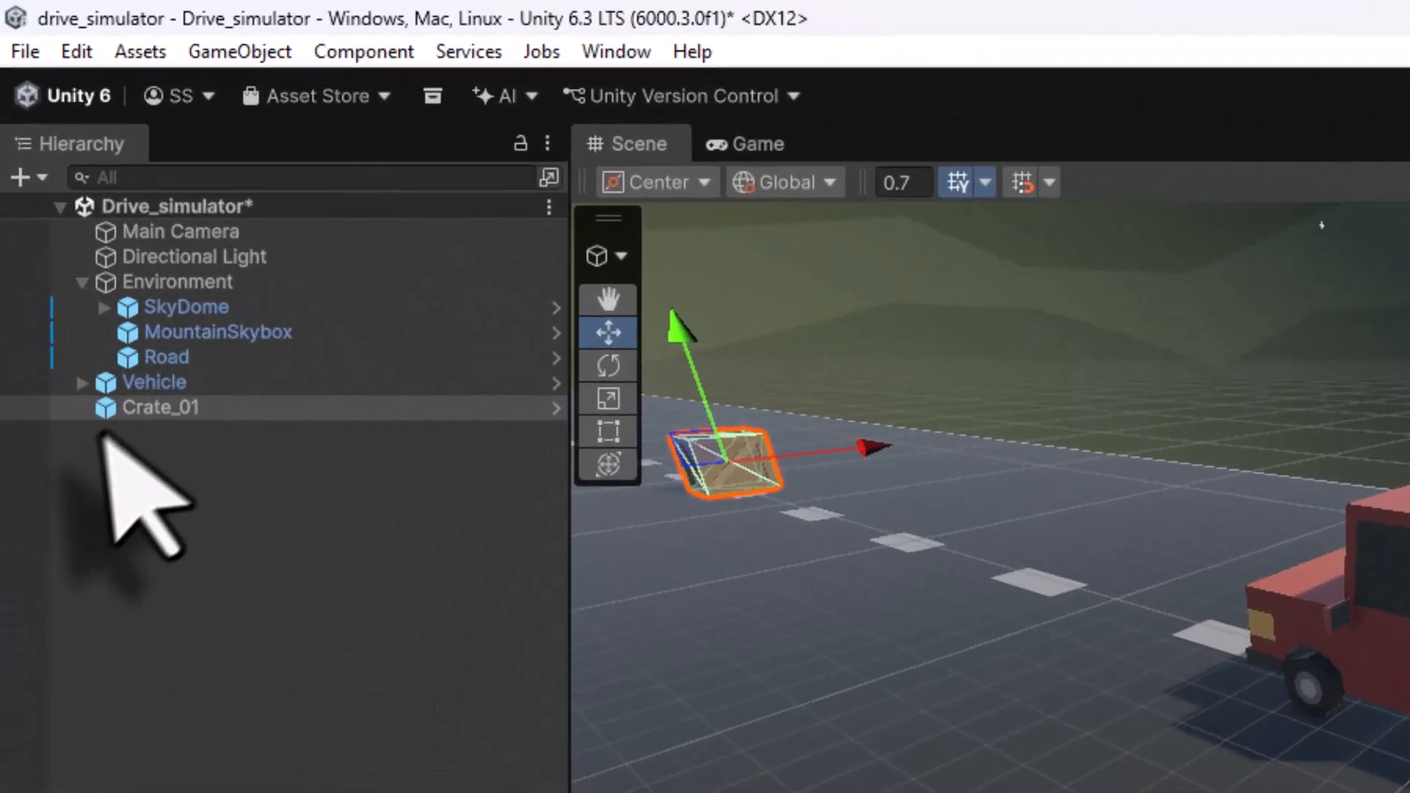
- Rename the Crate_01 object in the scene as Obstacle
left_click(50, 191)
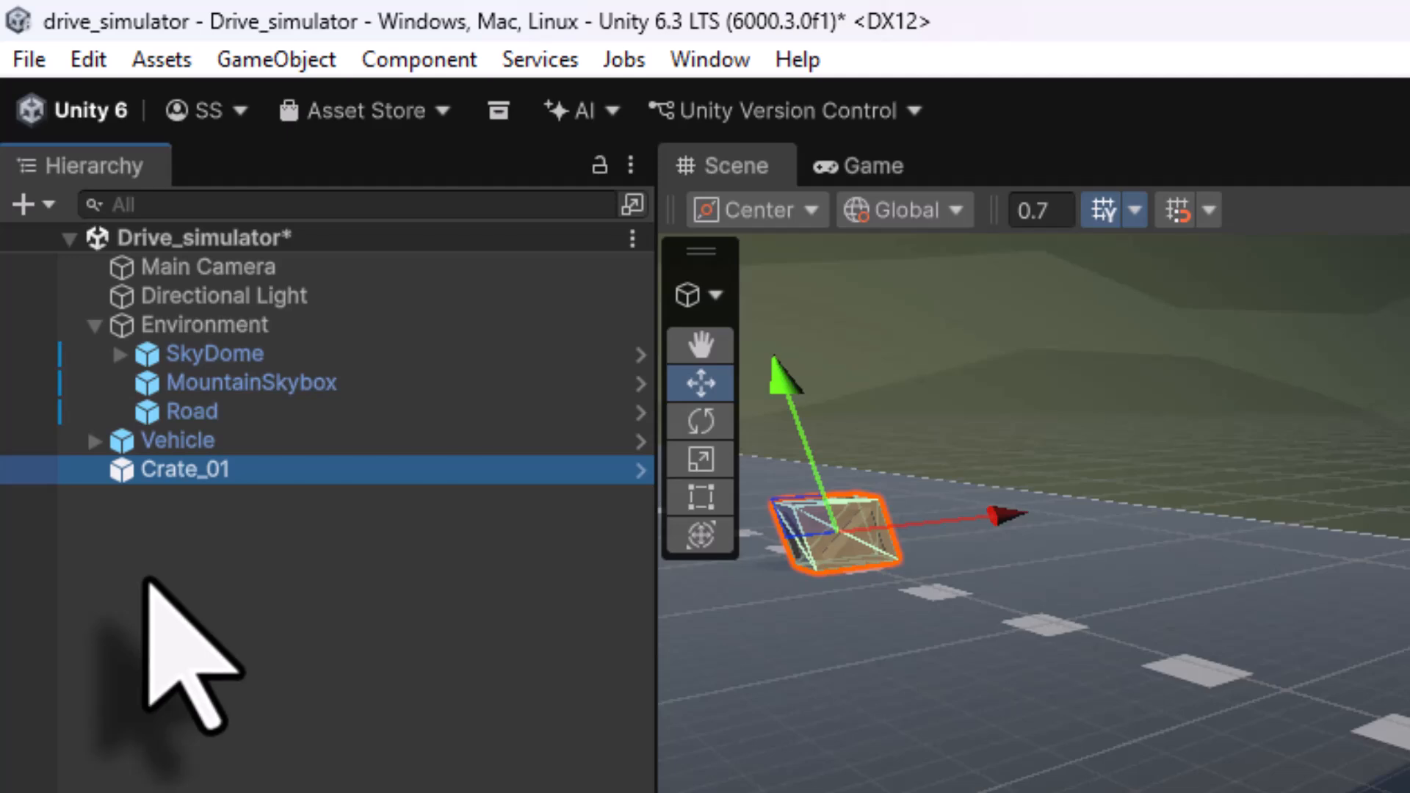
key("F2")
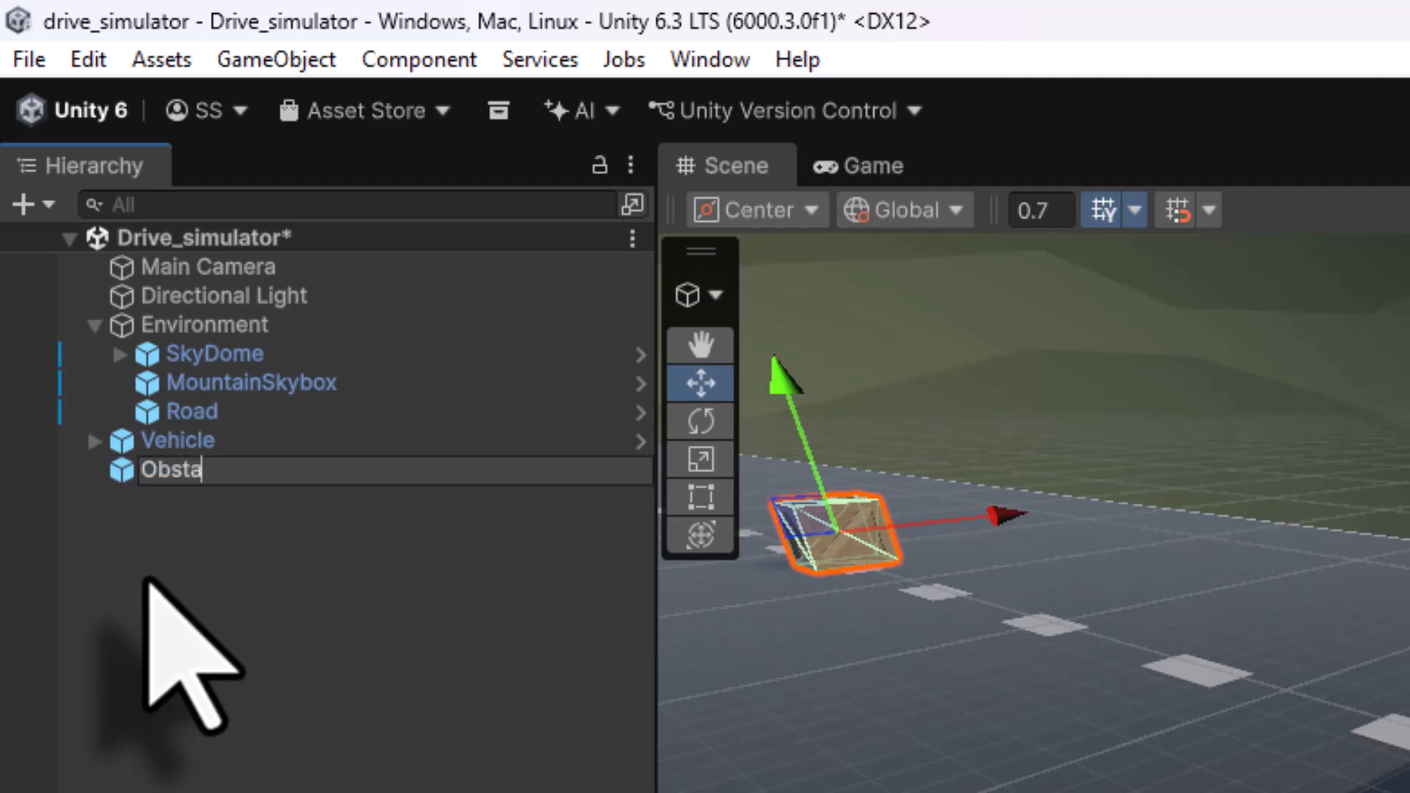
type("Obstacle")
key("Return")
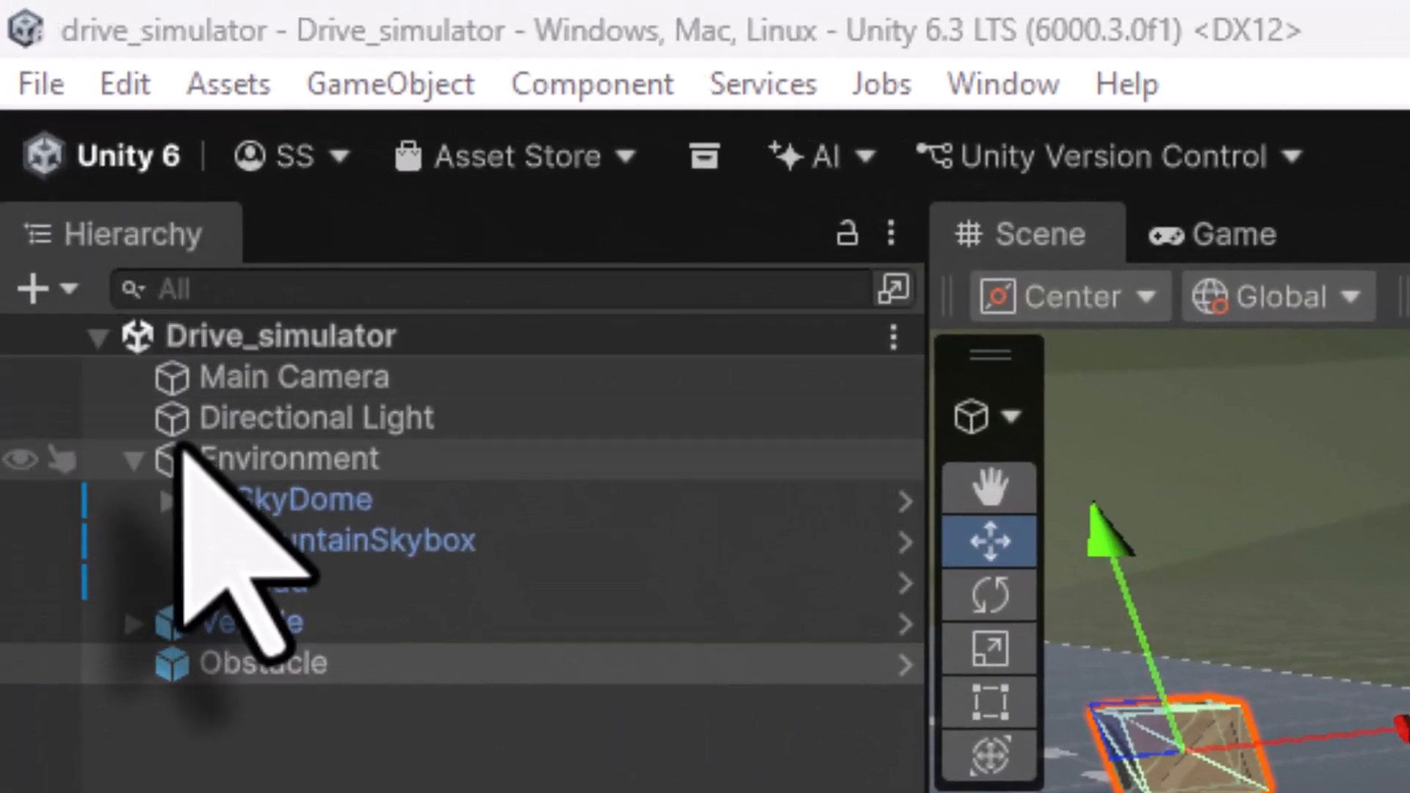
- Select the Main Camera and compare its Game view with the Scene view
left_click(67, 109)
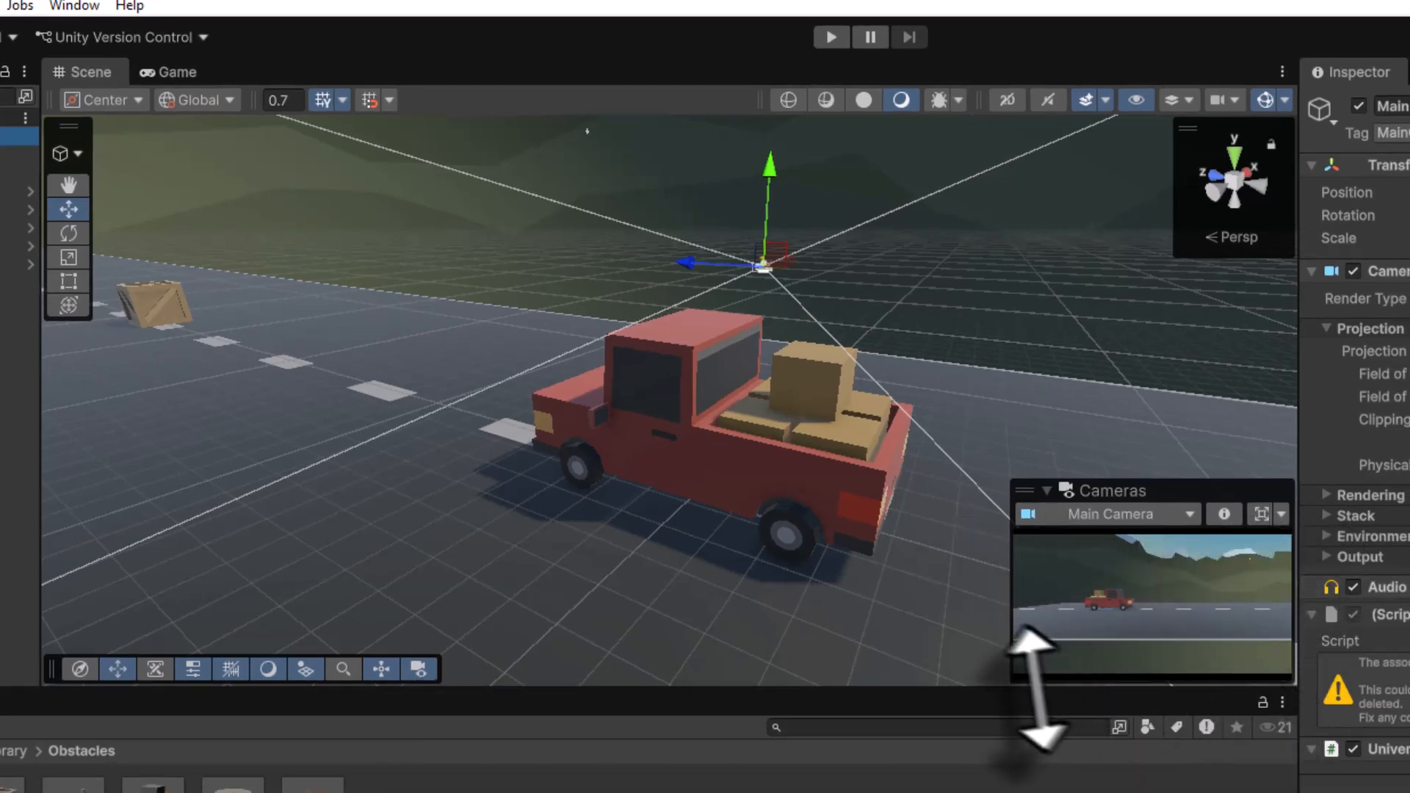
left_click(172, 71)
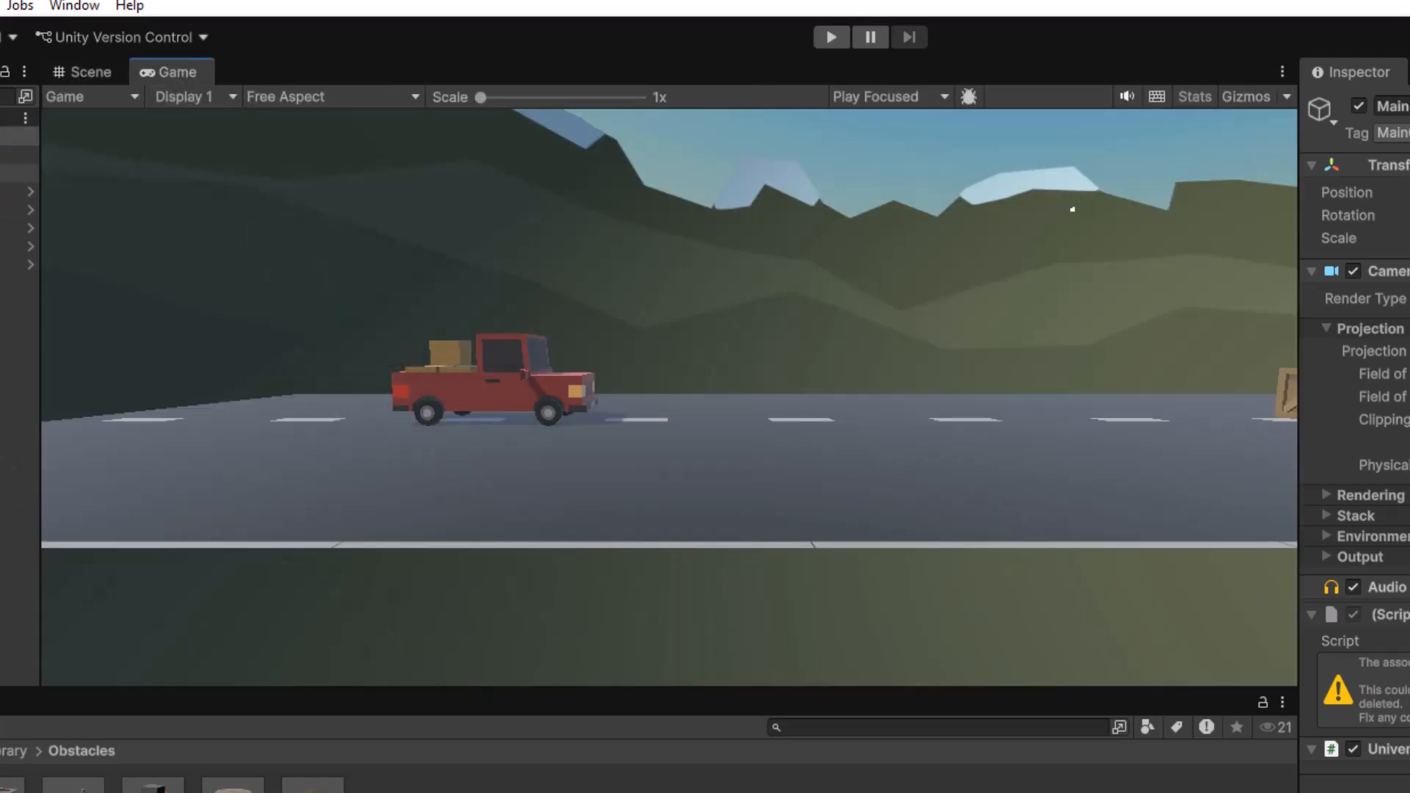
left_click(87, 72)
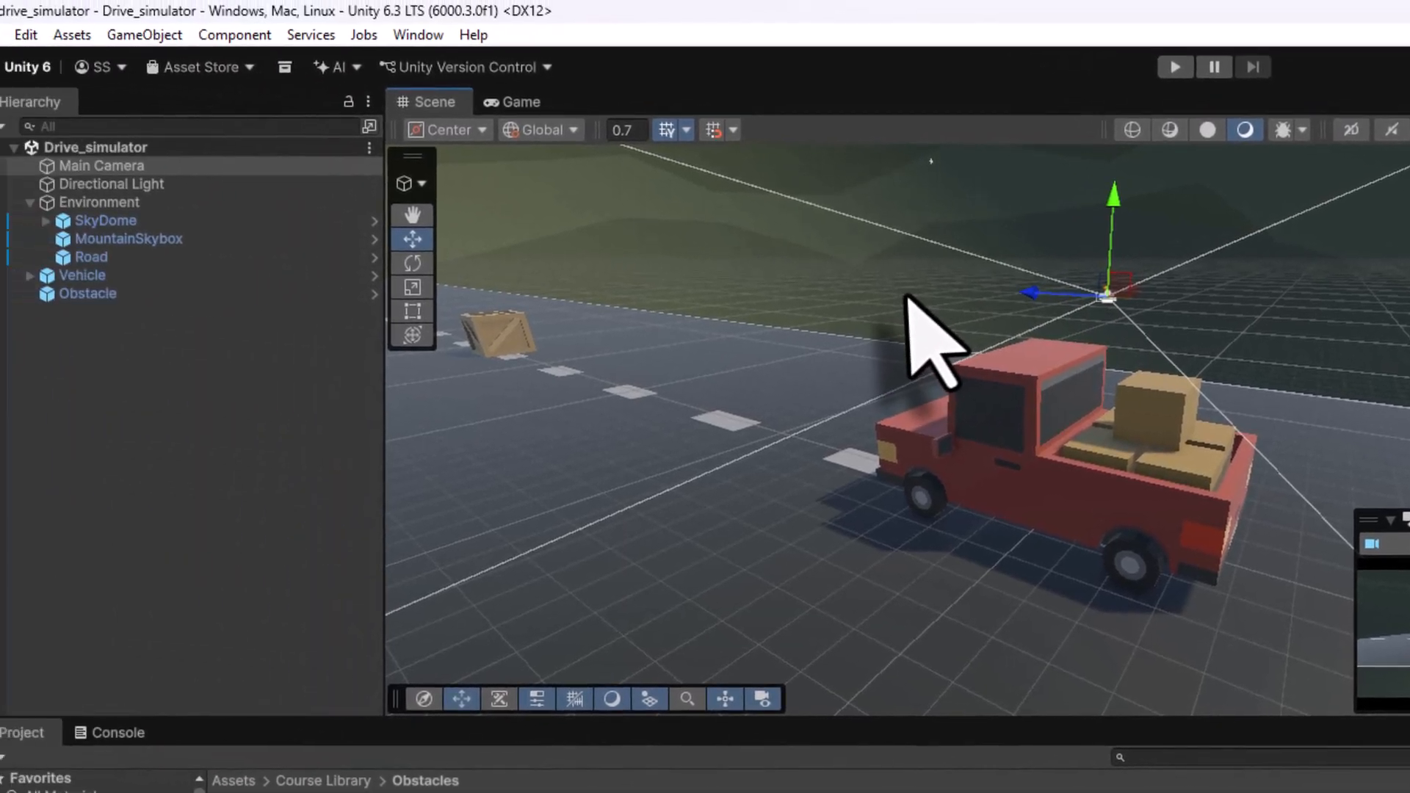
- Examine the whole road, skybox and Main Camera placement from a distance, checking against the Game view
scroll(561, 249, "down", 6)
scroll(935, 282, "down", 8)
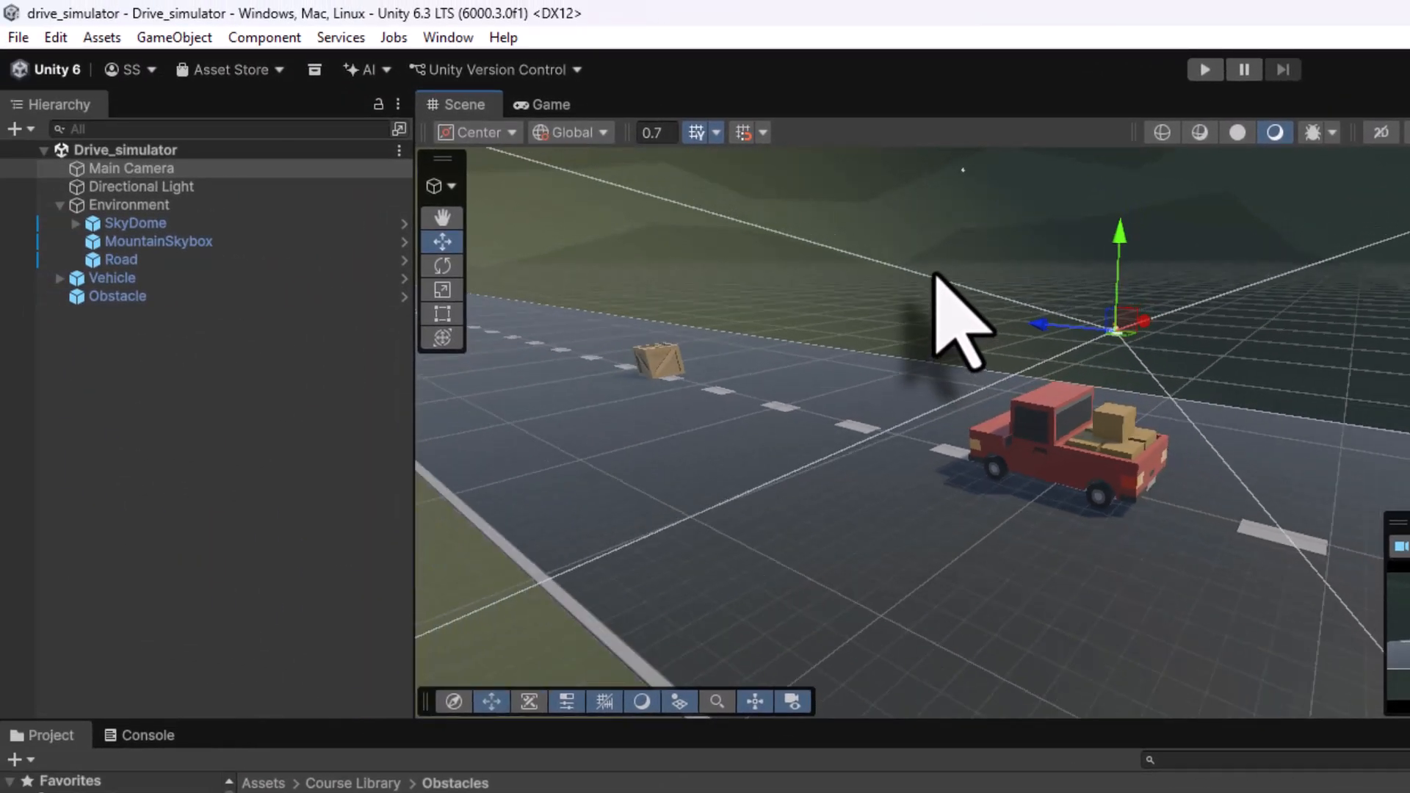
scroll(935, 281, "down", 2)
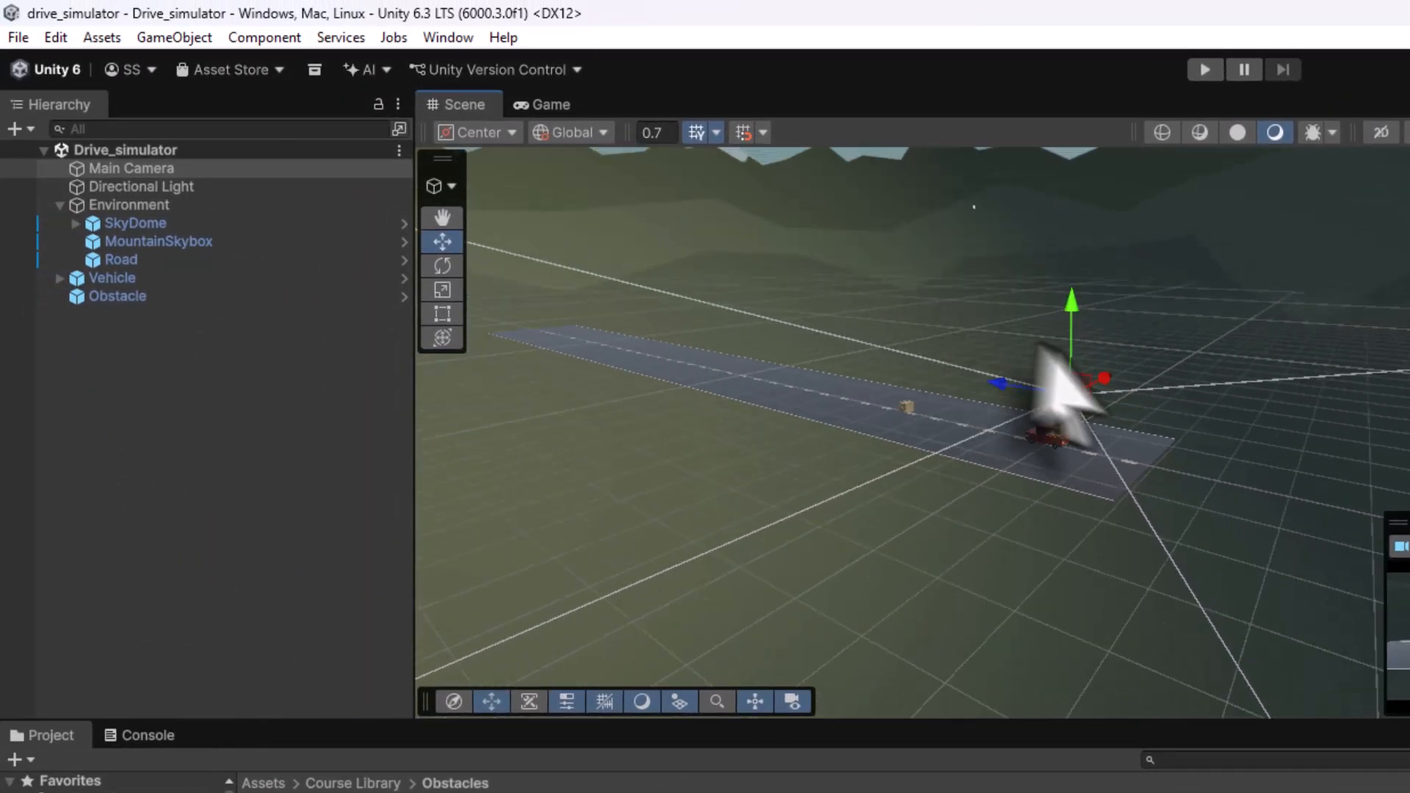
left_click_drag(1222, 473, 488, 384, "alt")
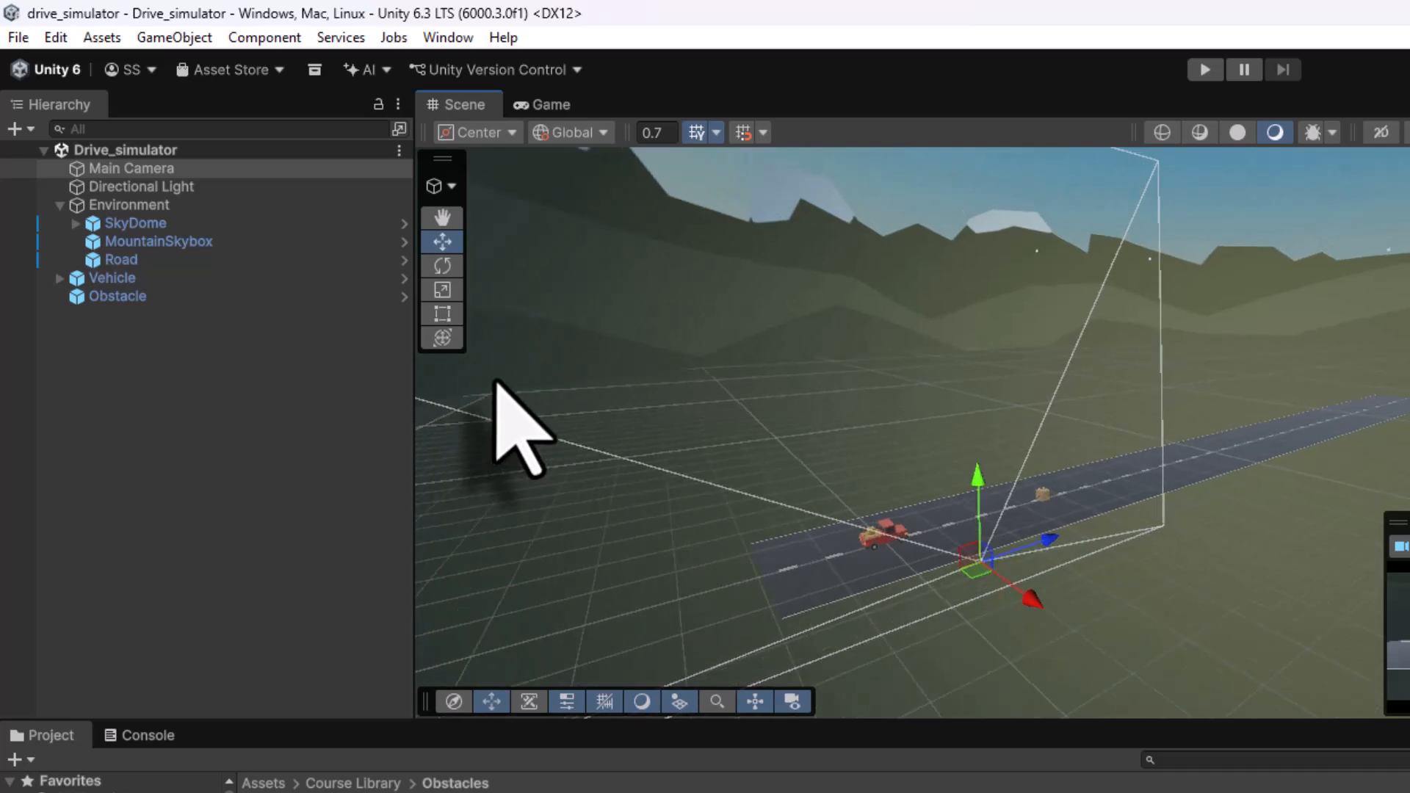
scroll(503, 370, "down", 10)
scroll(1005, 489, "down", 3)
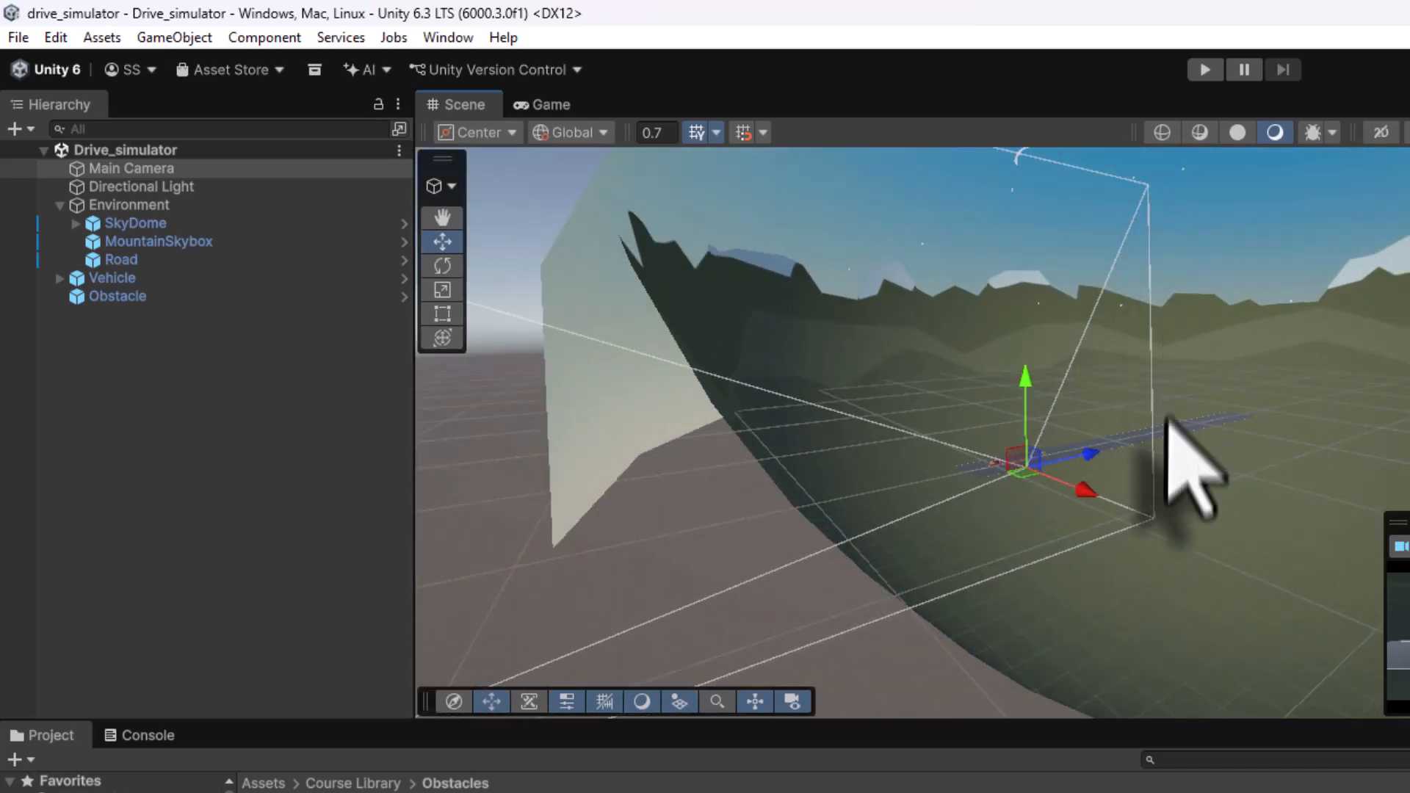
left_click(540, 107)
left_click(457, 105)
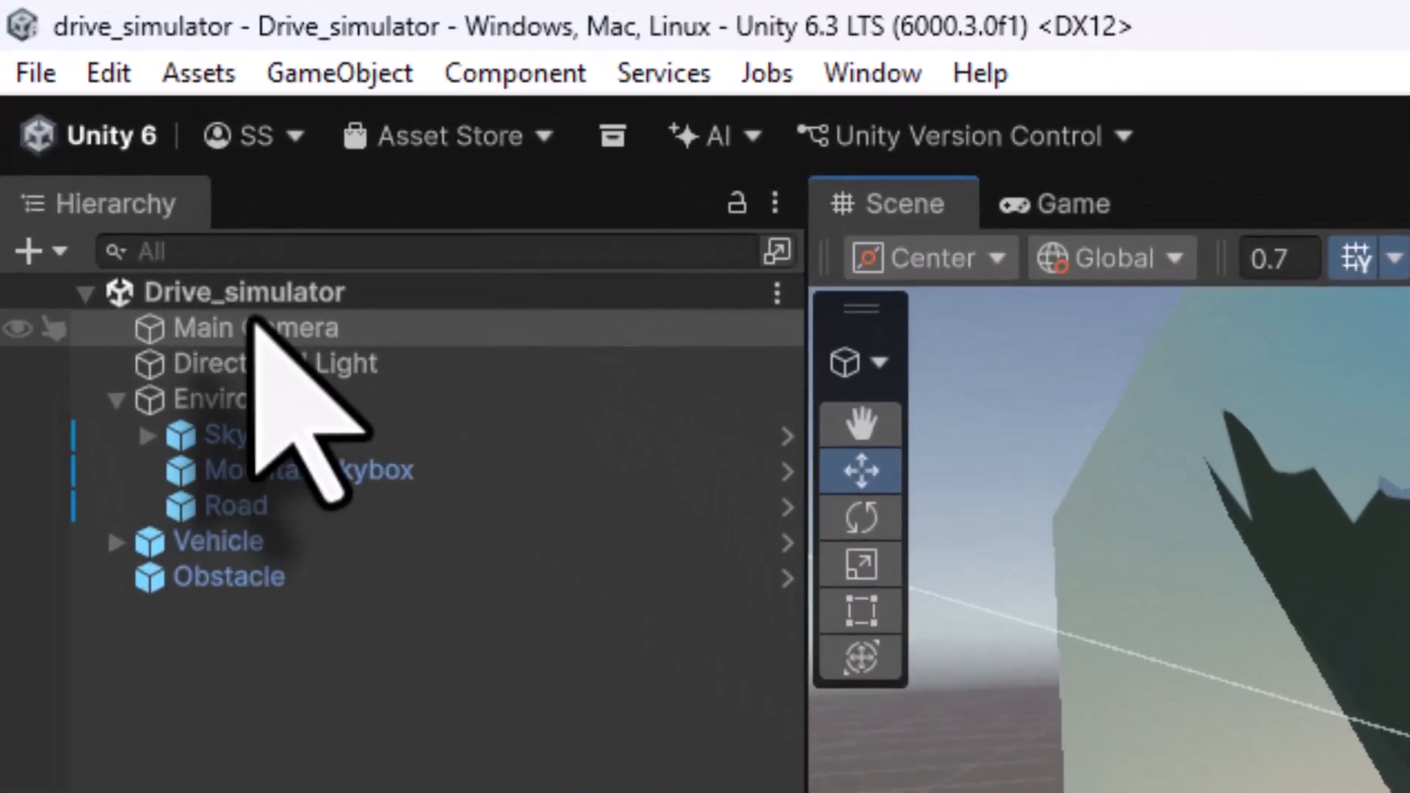
- Try moving the Main Camera along X to 23, check the framing in the Game view, and undo the move
left_click(253, 327)
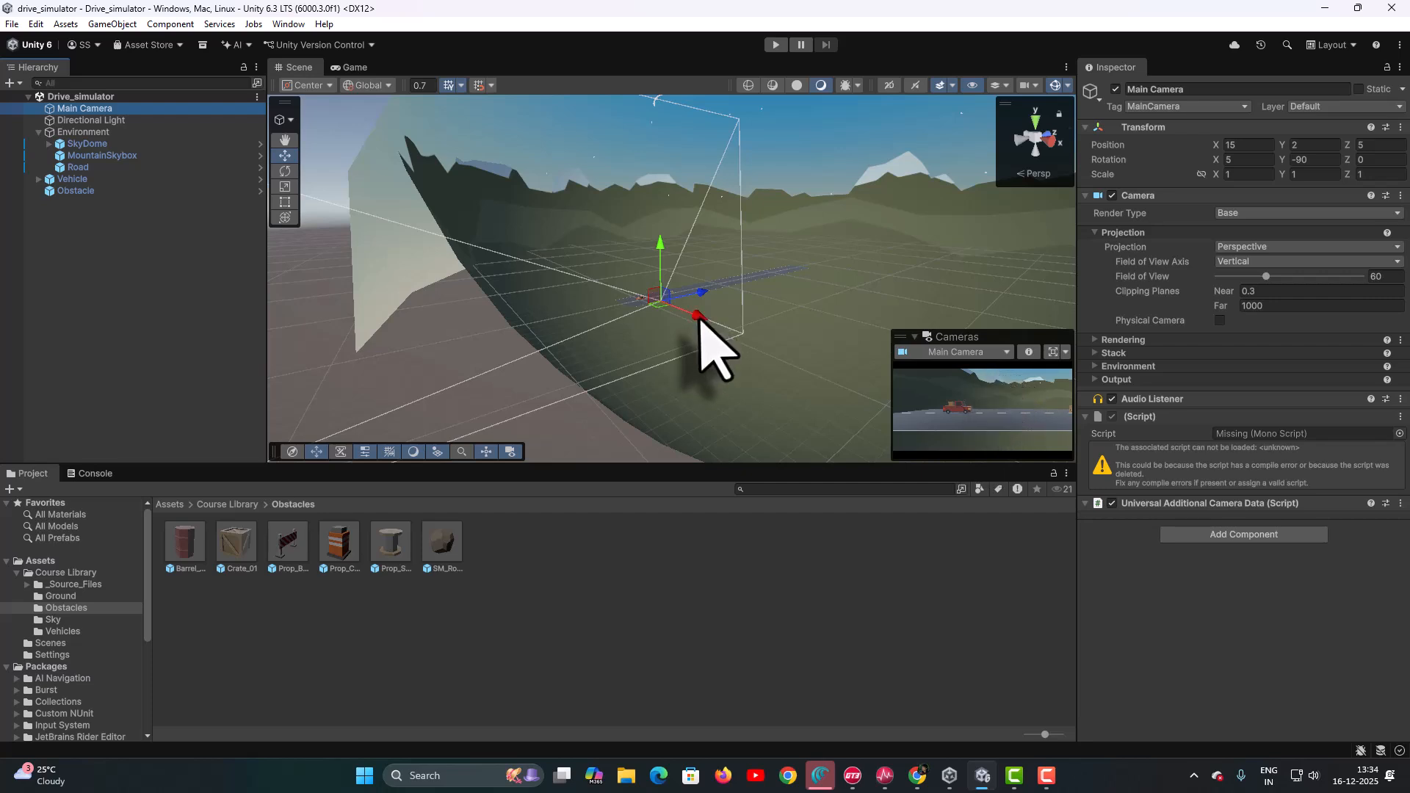
left_click_drag(698, 318, 706, 328)
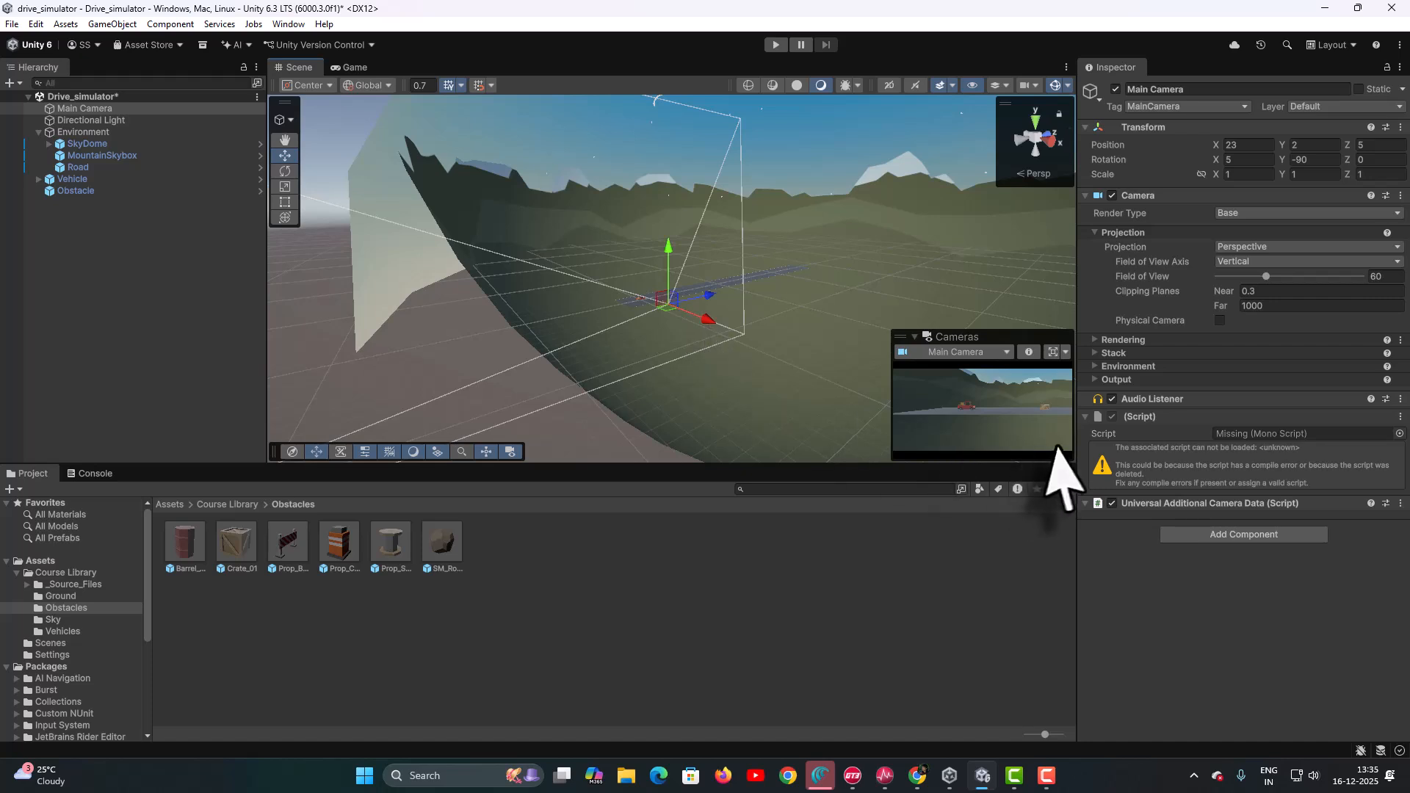
left_click(357, 67)
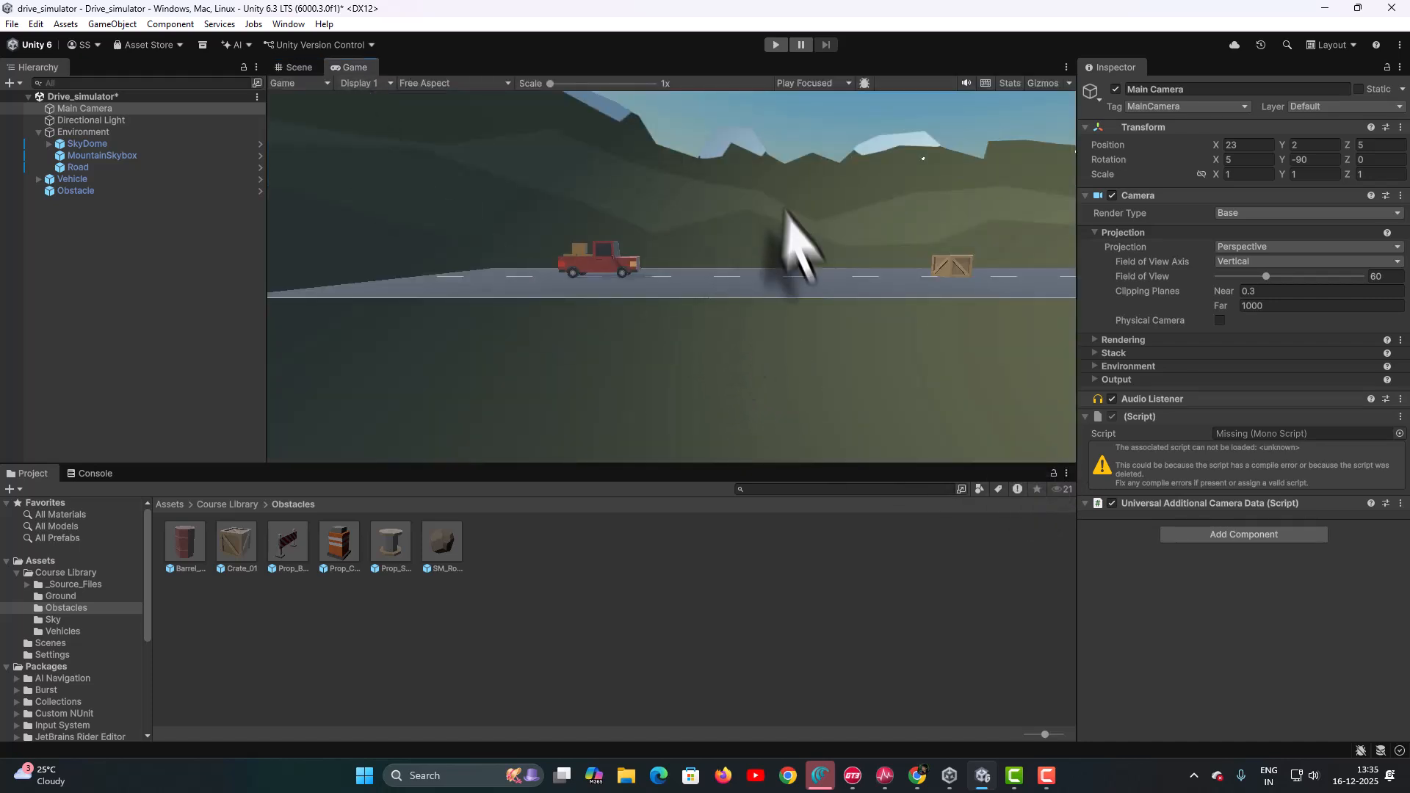
left_click(296, 68)
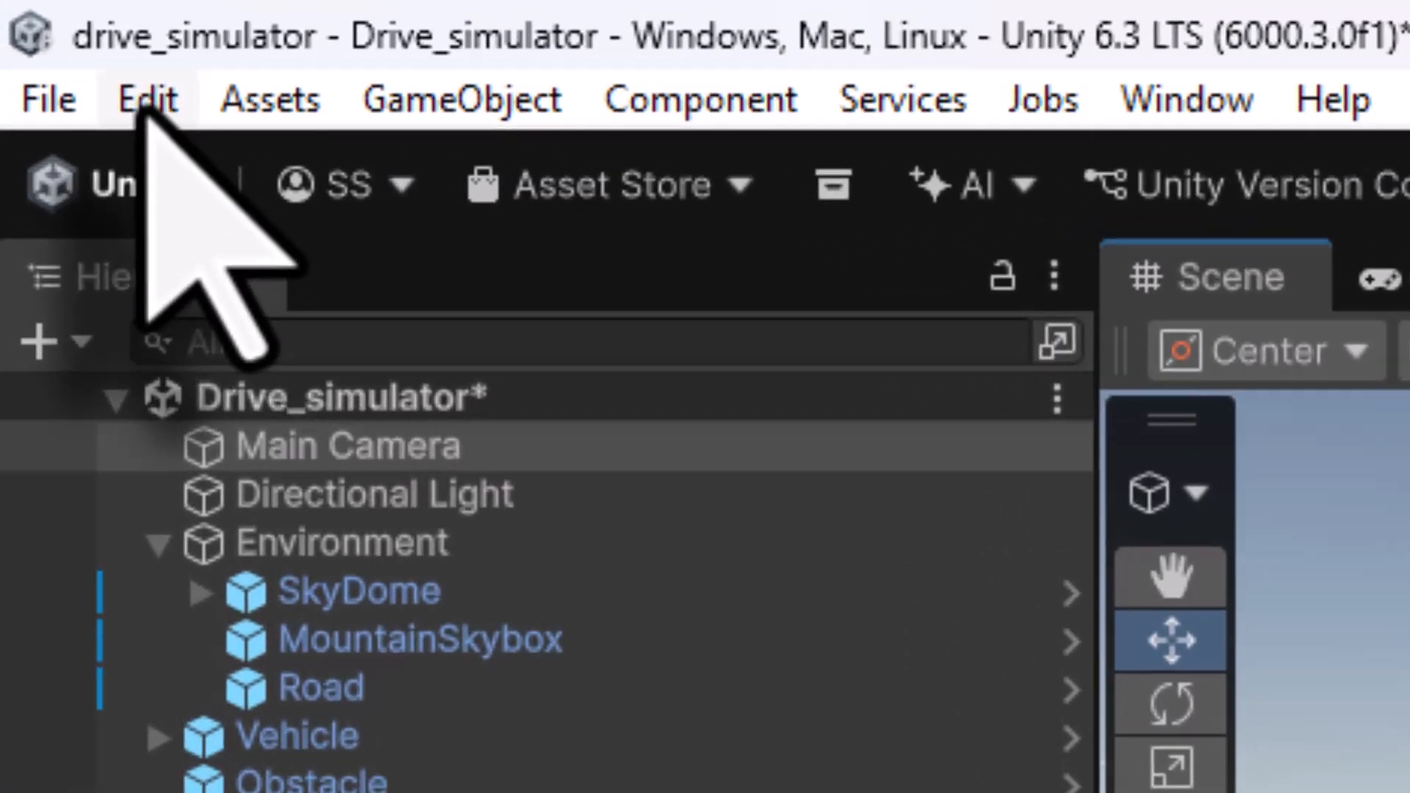
left_click(36, 24)
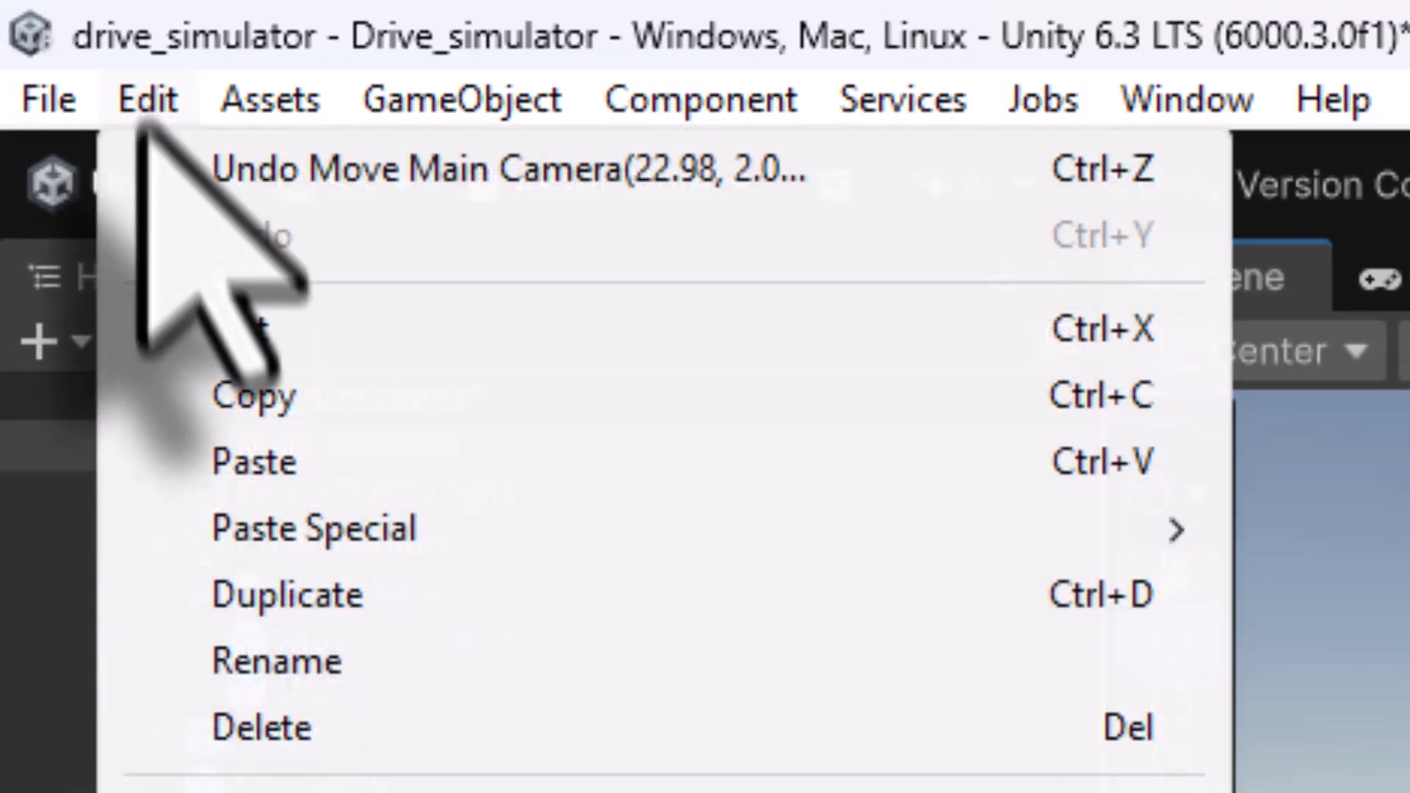
left_click(154, 171)
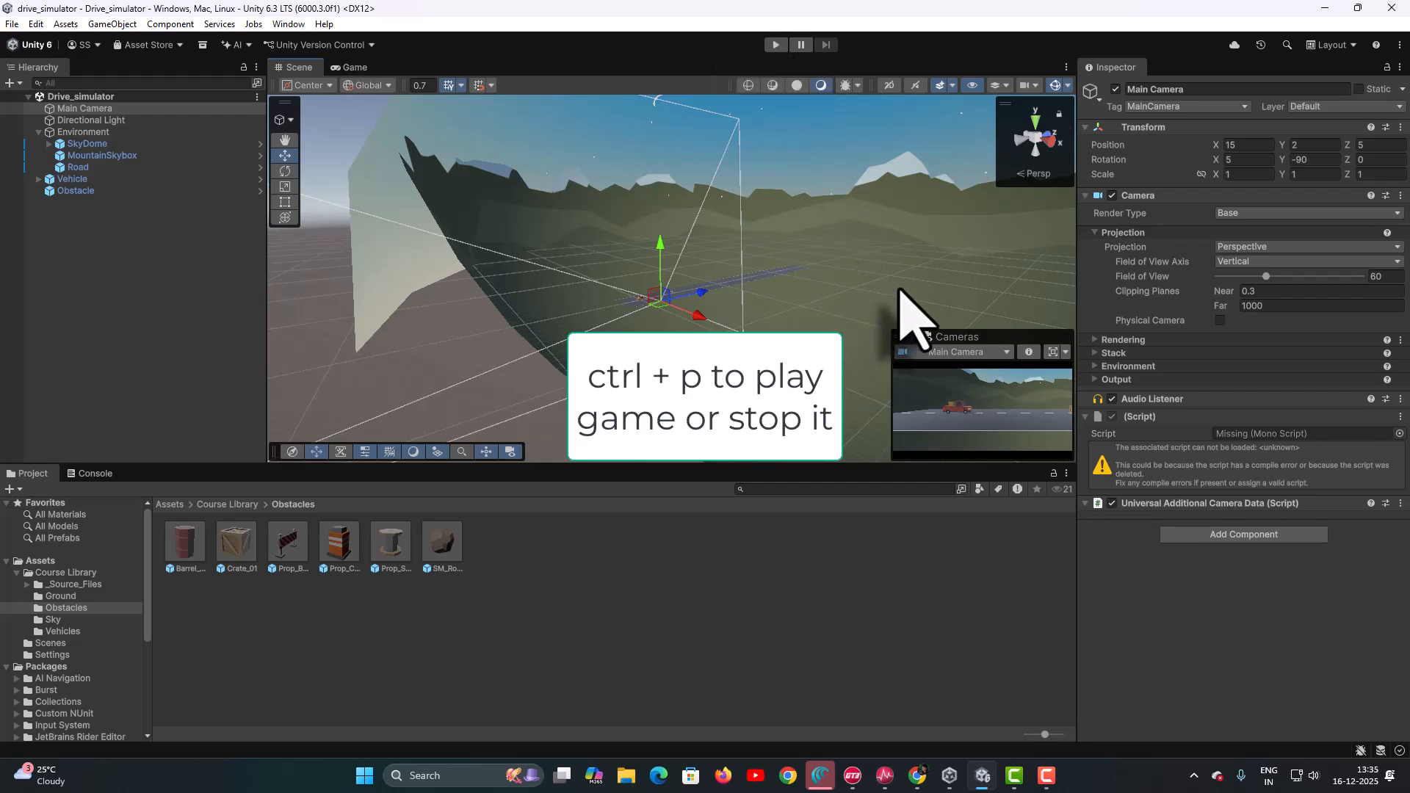
- Run the game, move the Vehicle along the road toward the Obstacle during Play mode, and stop the game
key("ctrl+p")
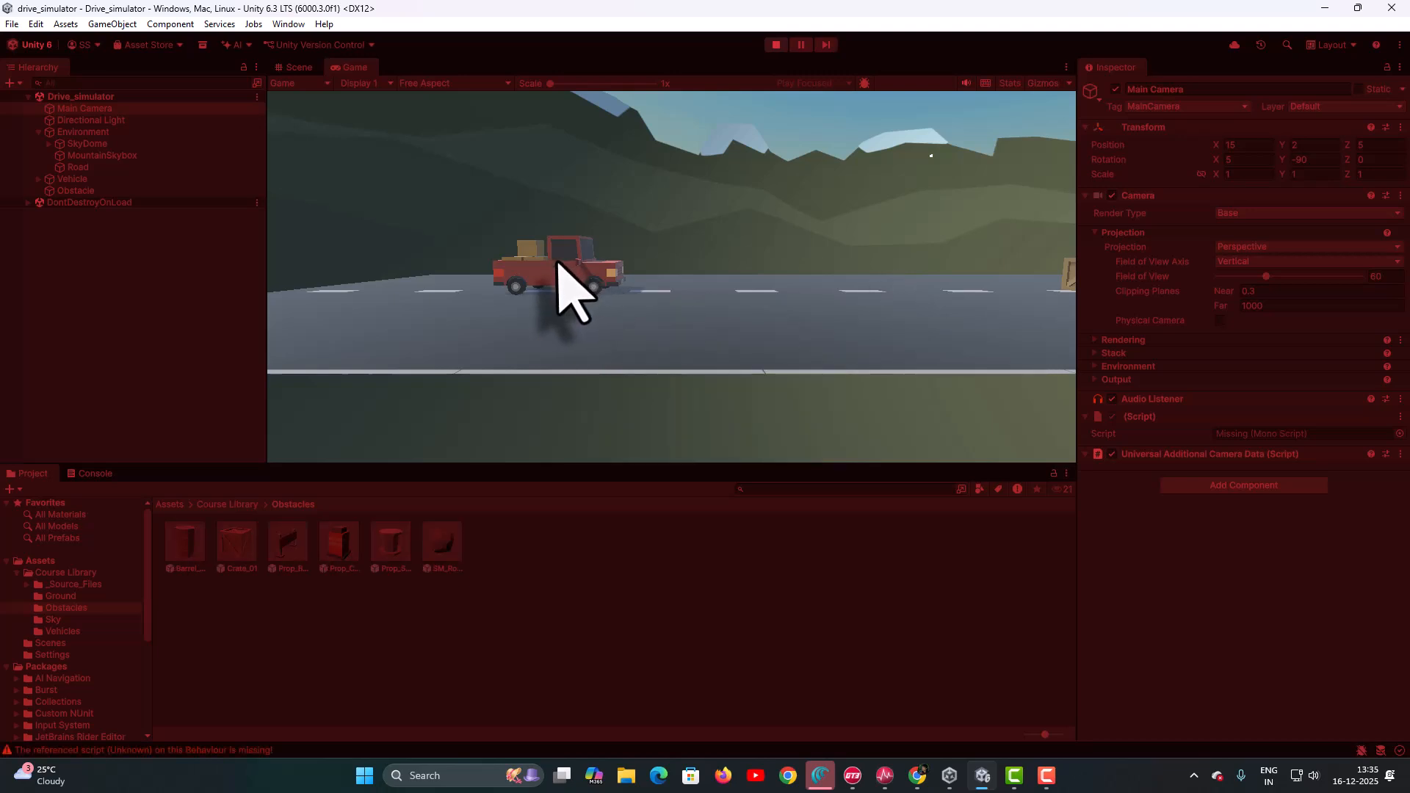
left_click(294, 67)
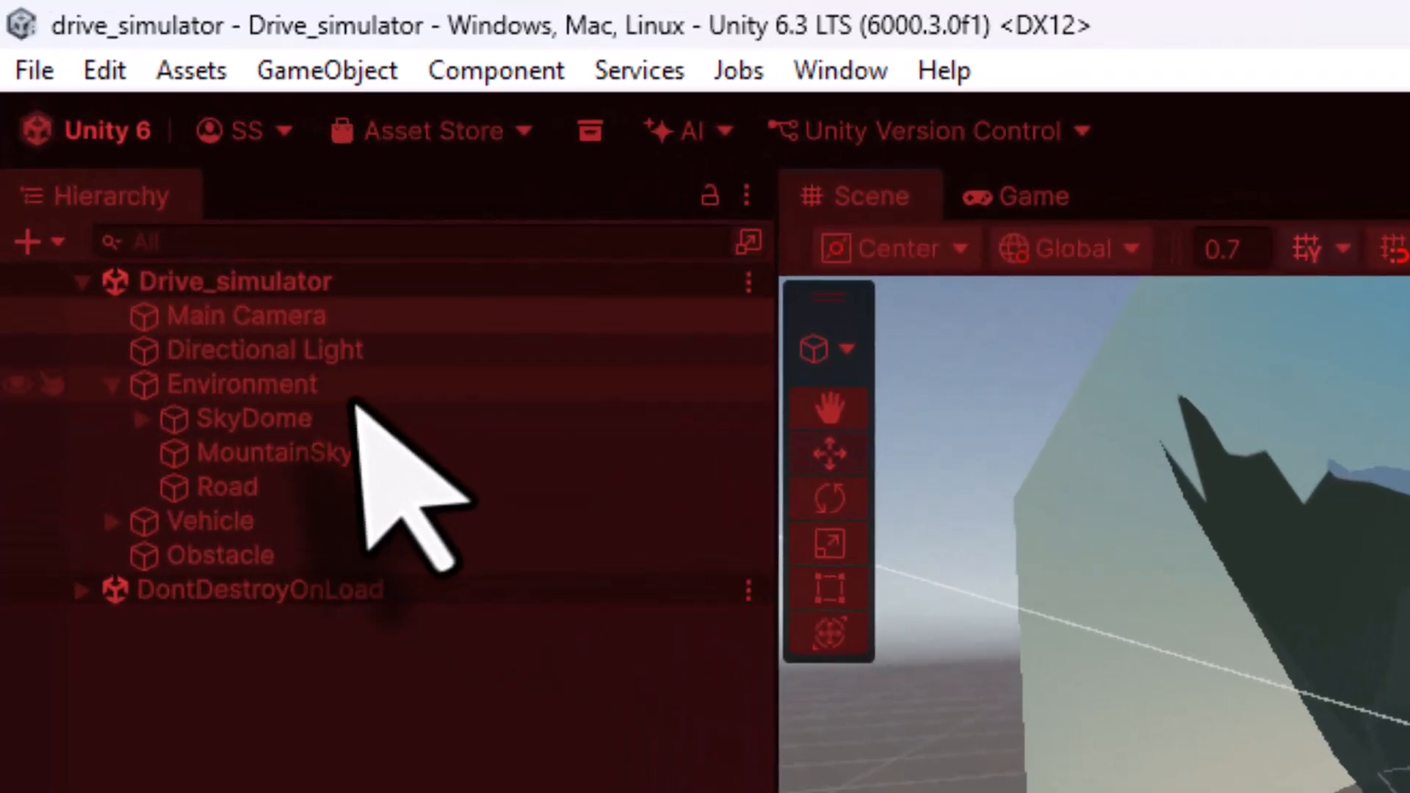
left_click(237, 523)
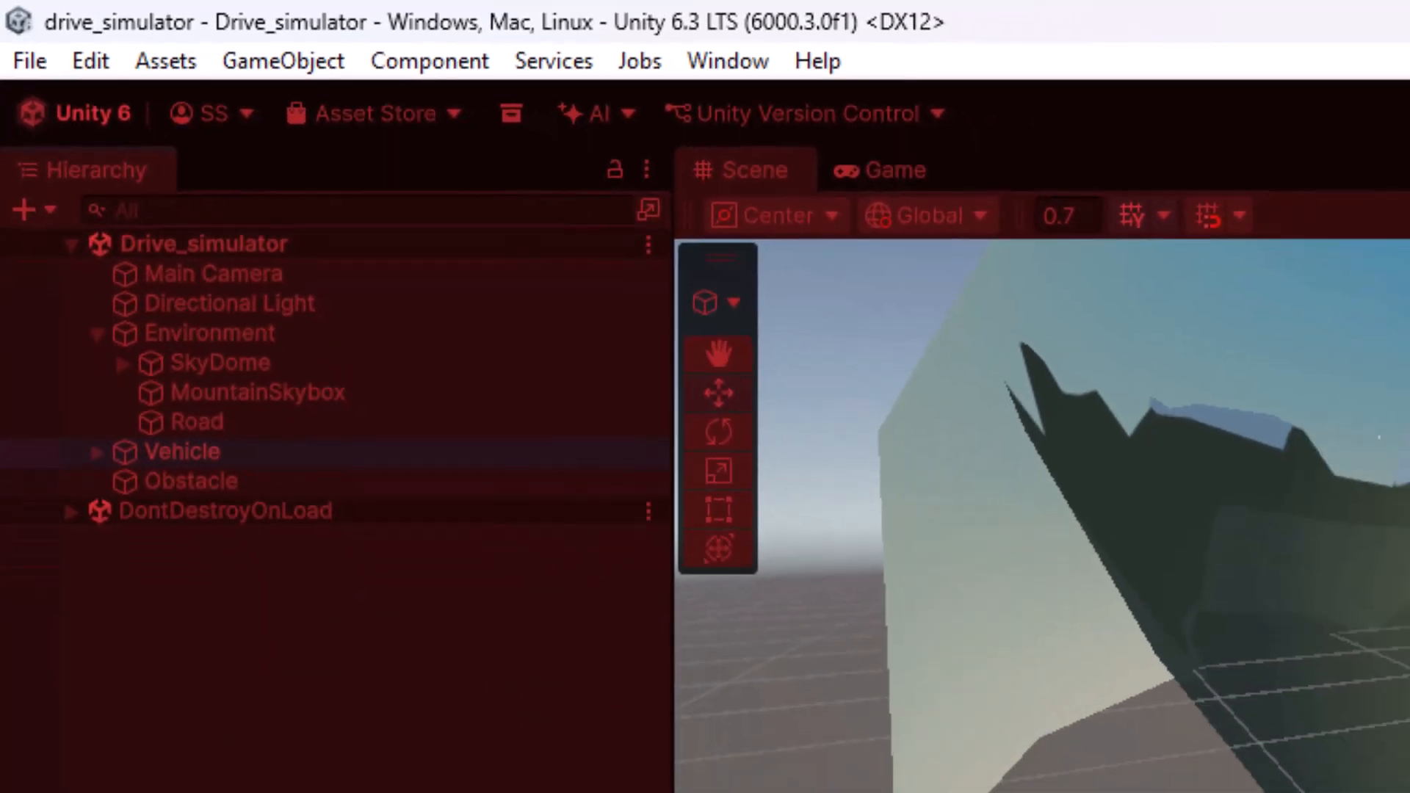
key("f")
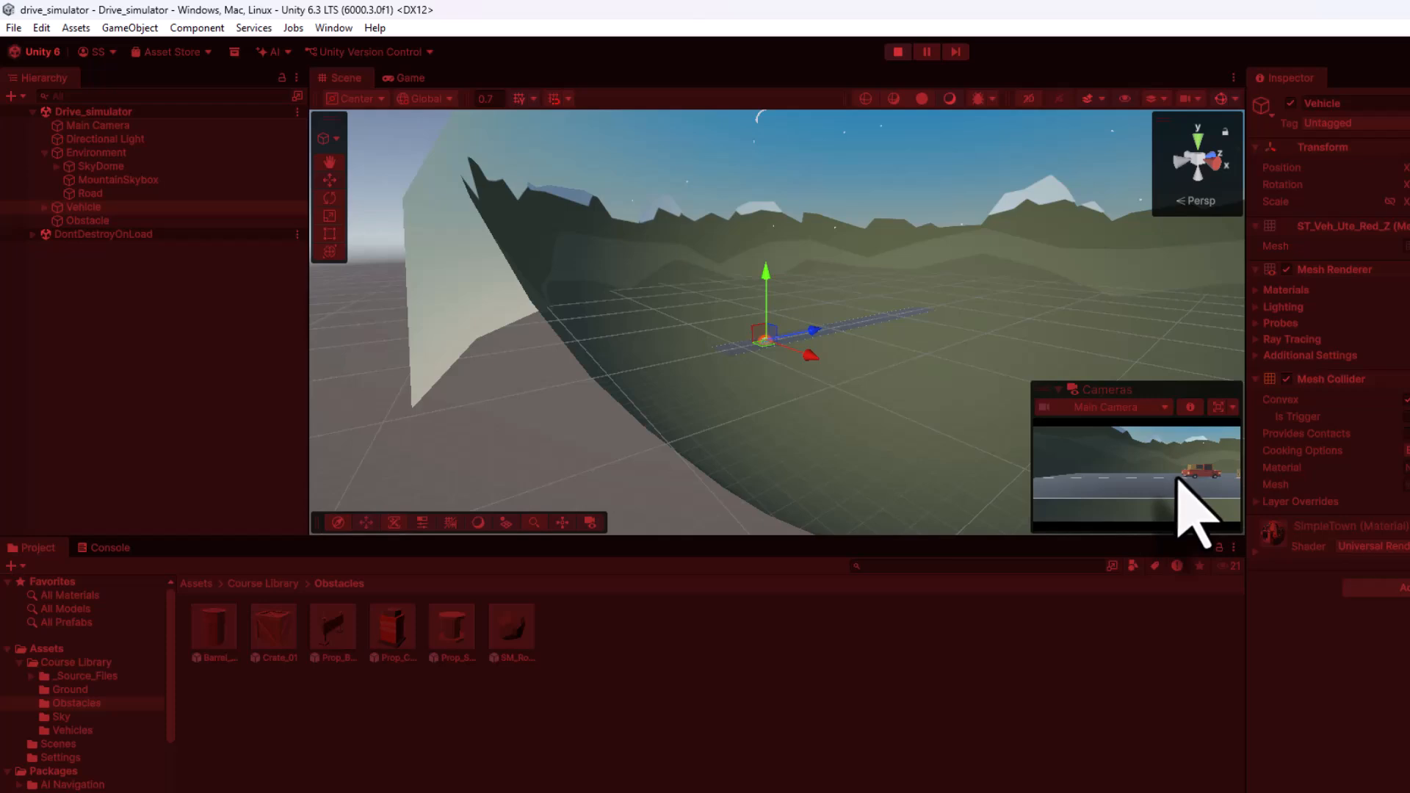
left_click(406, 78)
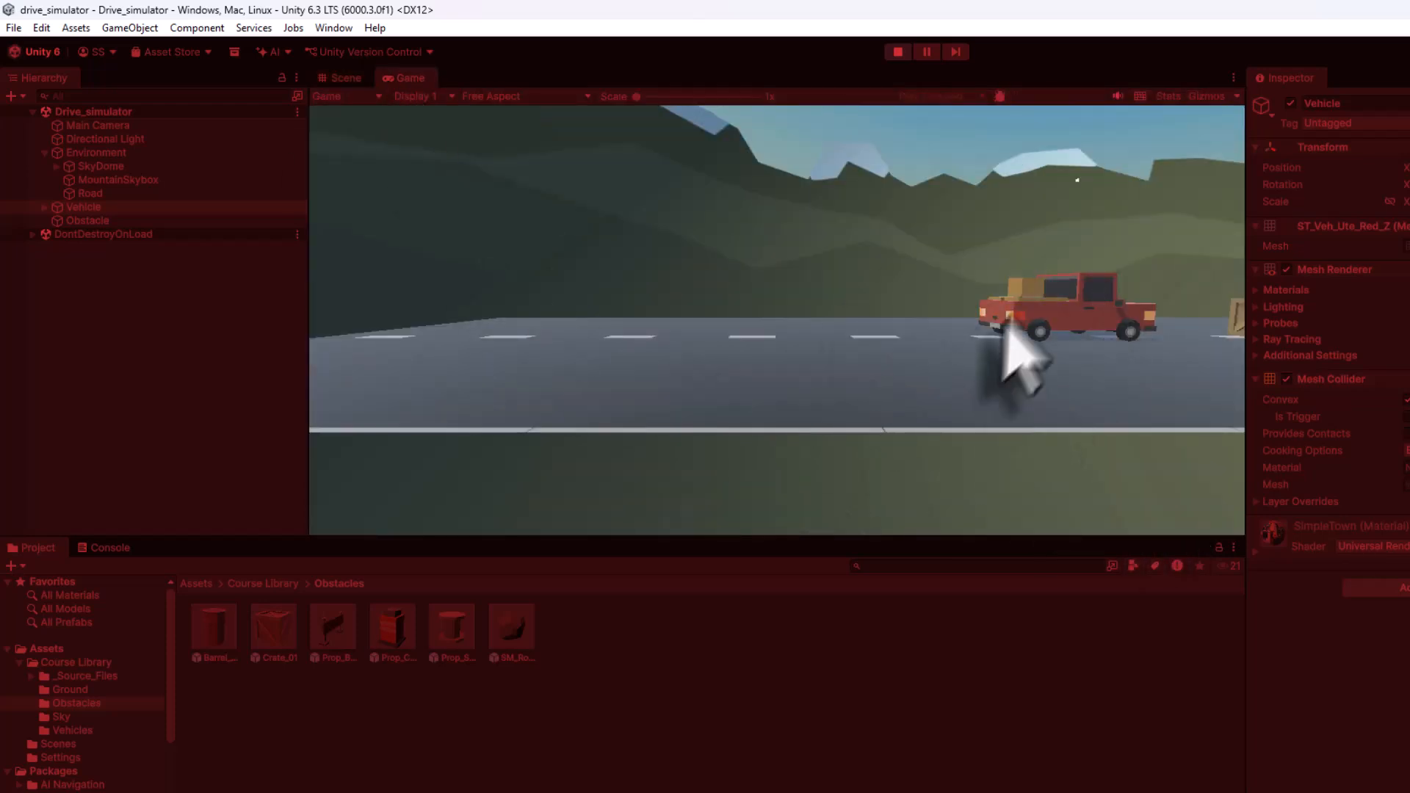
left_click(898, 52)
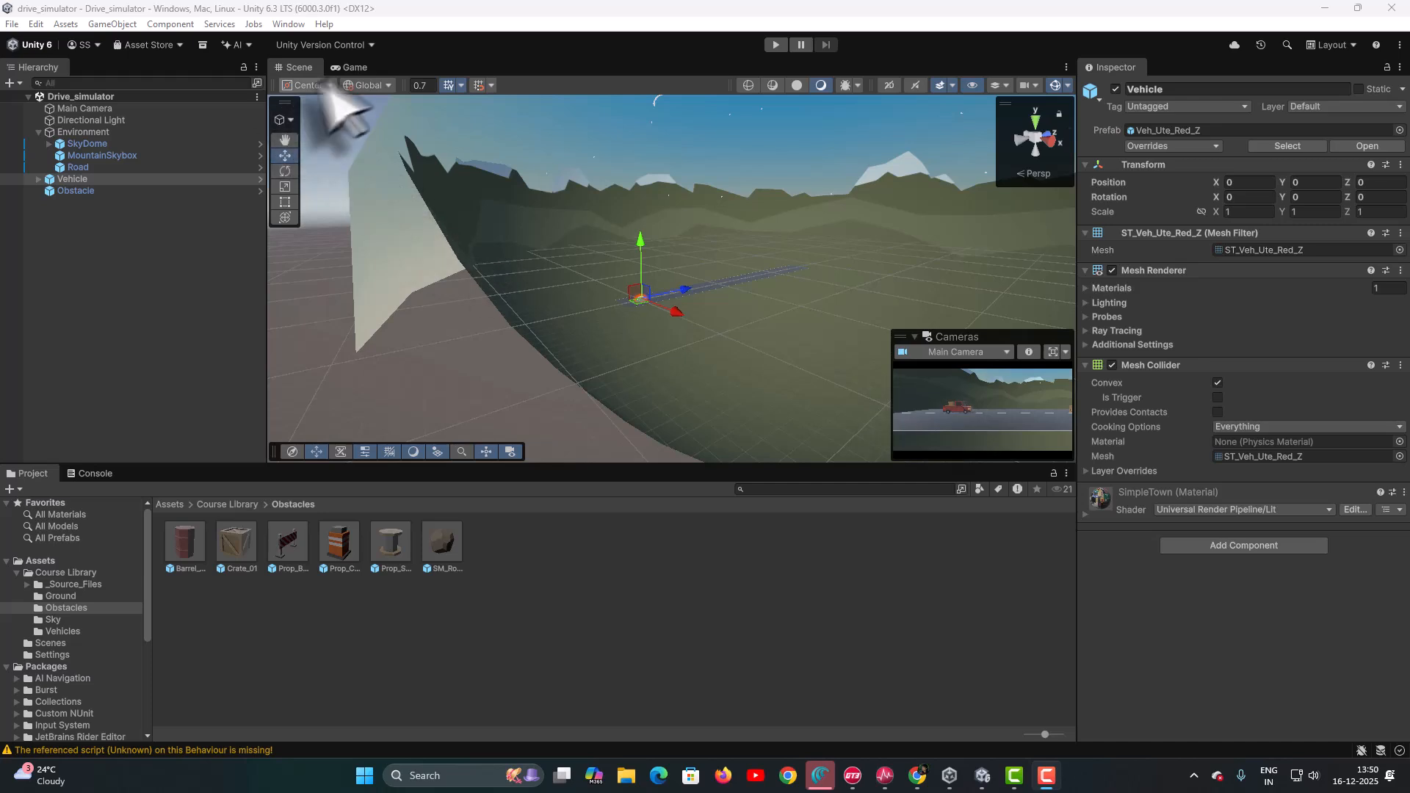
- Check the truck in the Game view, and frame the Vehicle in the Scene view
left_click(355, 67)
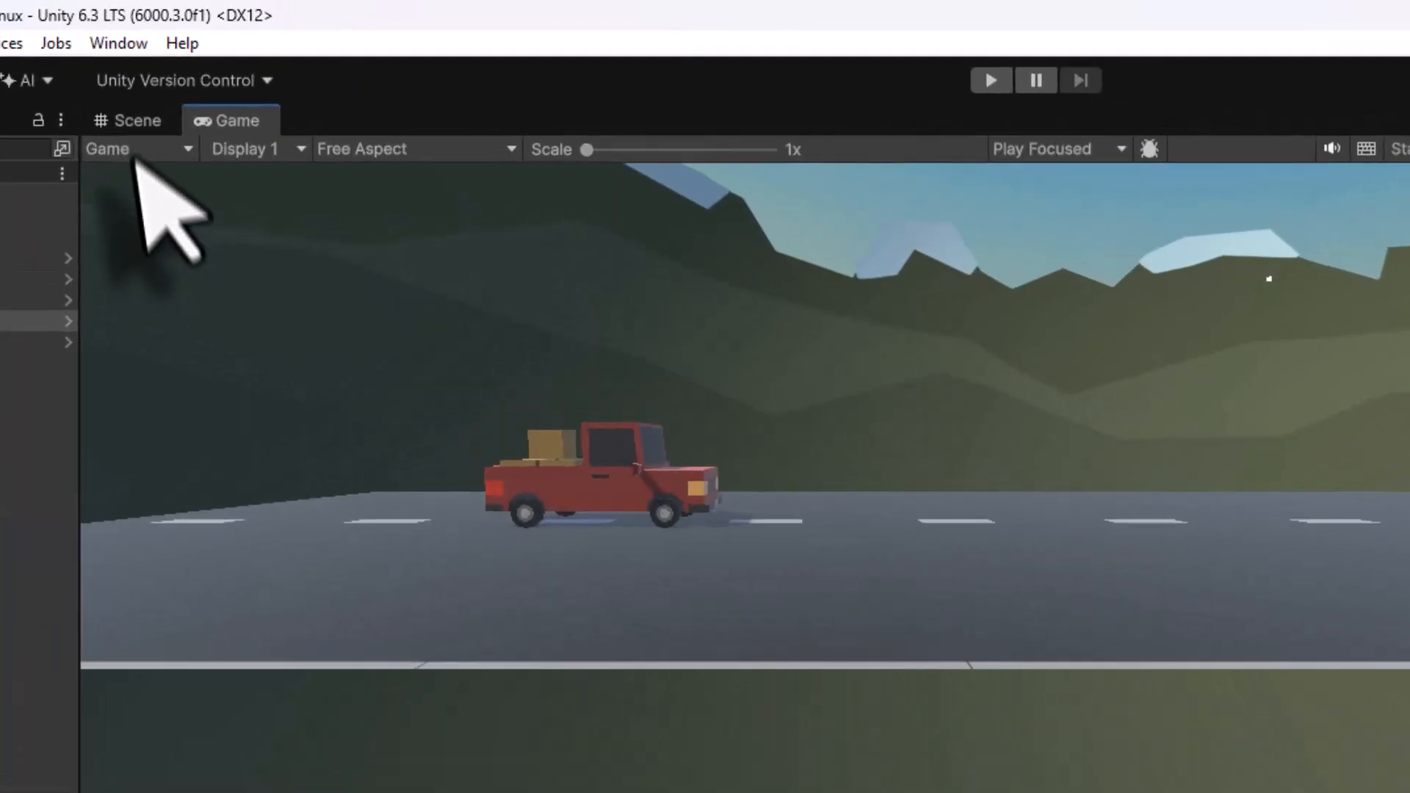
left_click(297, 68)
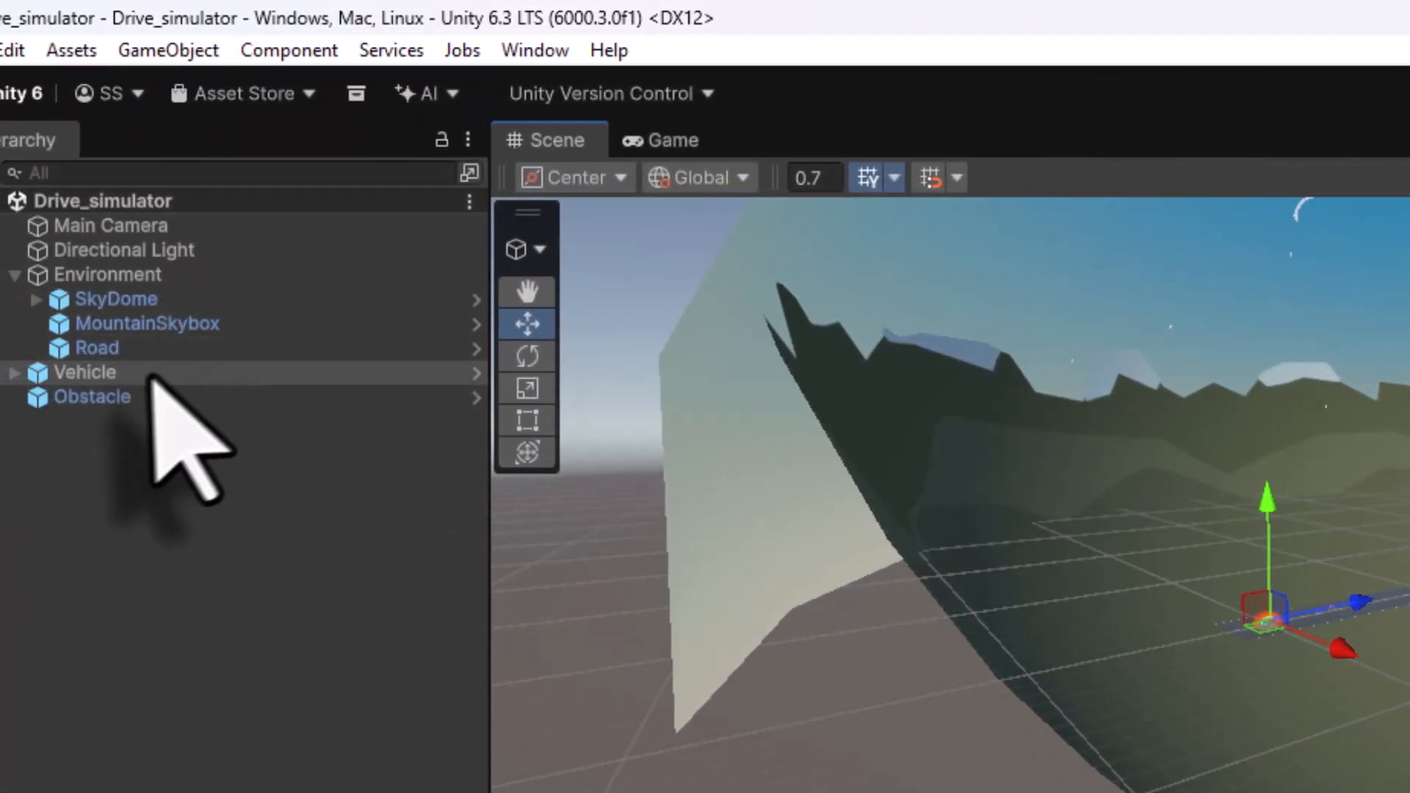
left_click(153, 375)
key("f")
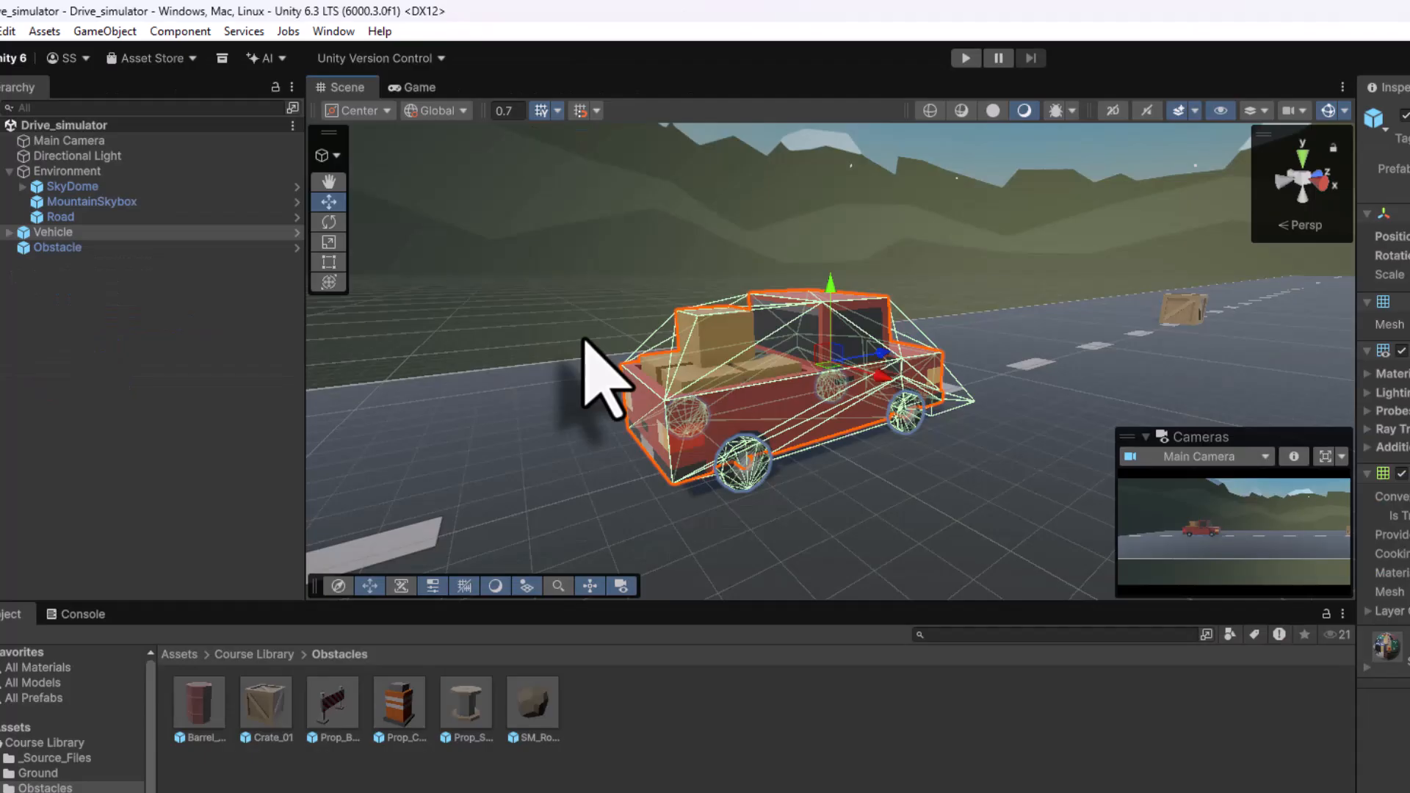
- Move the Main Camera along X onto the road and set its Position X to 0
scroll(940, 536, "down", 5)
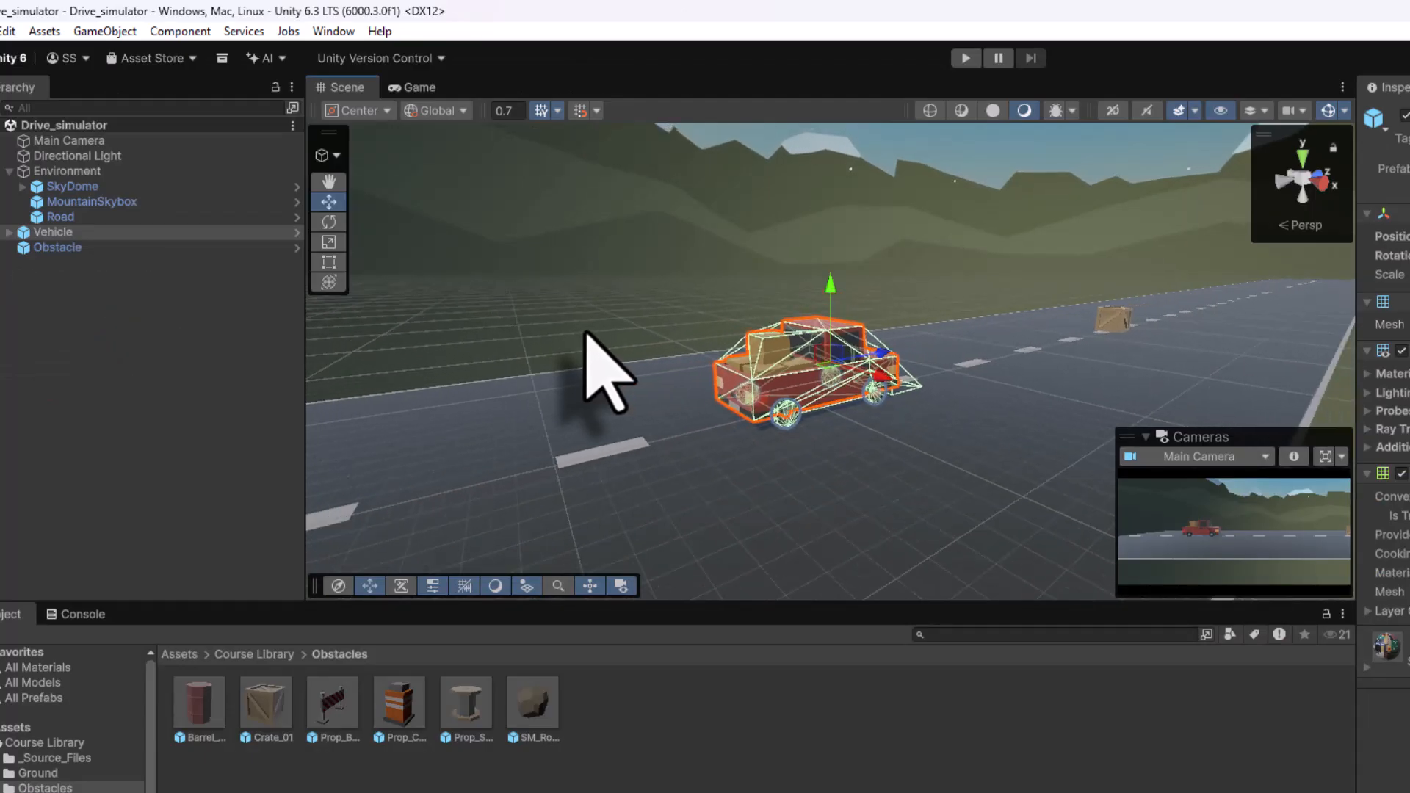
scroll(586, 332, "down", 1)
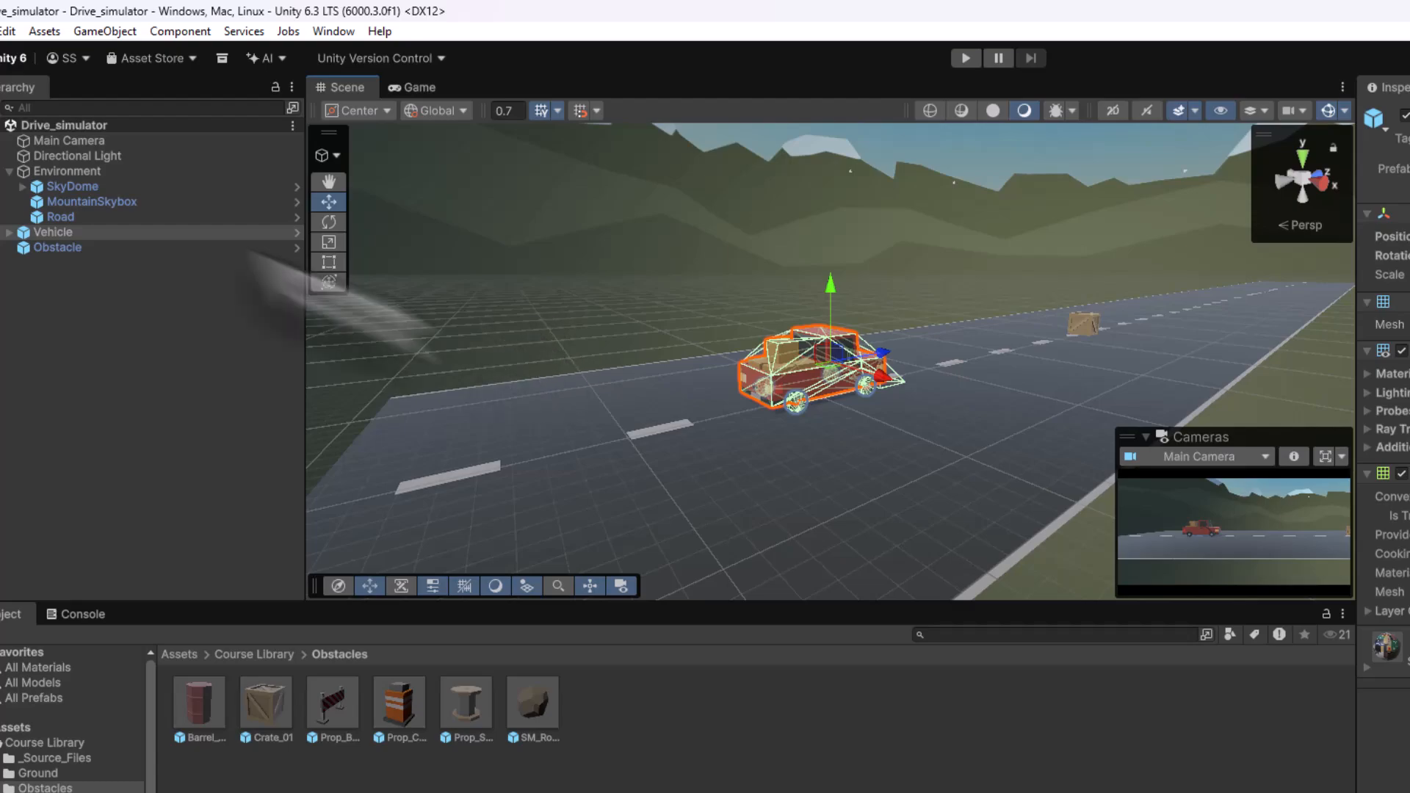
left_click(103, 143)
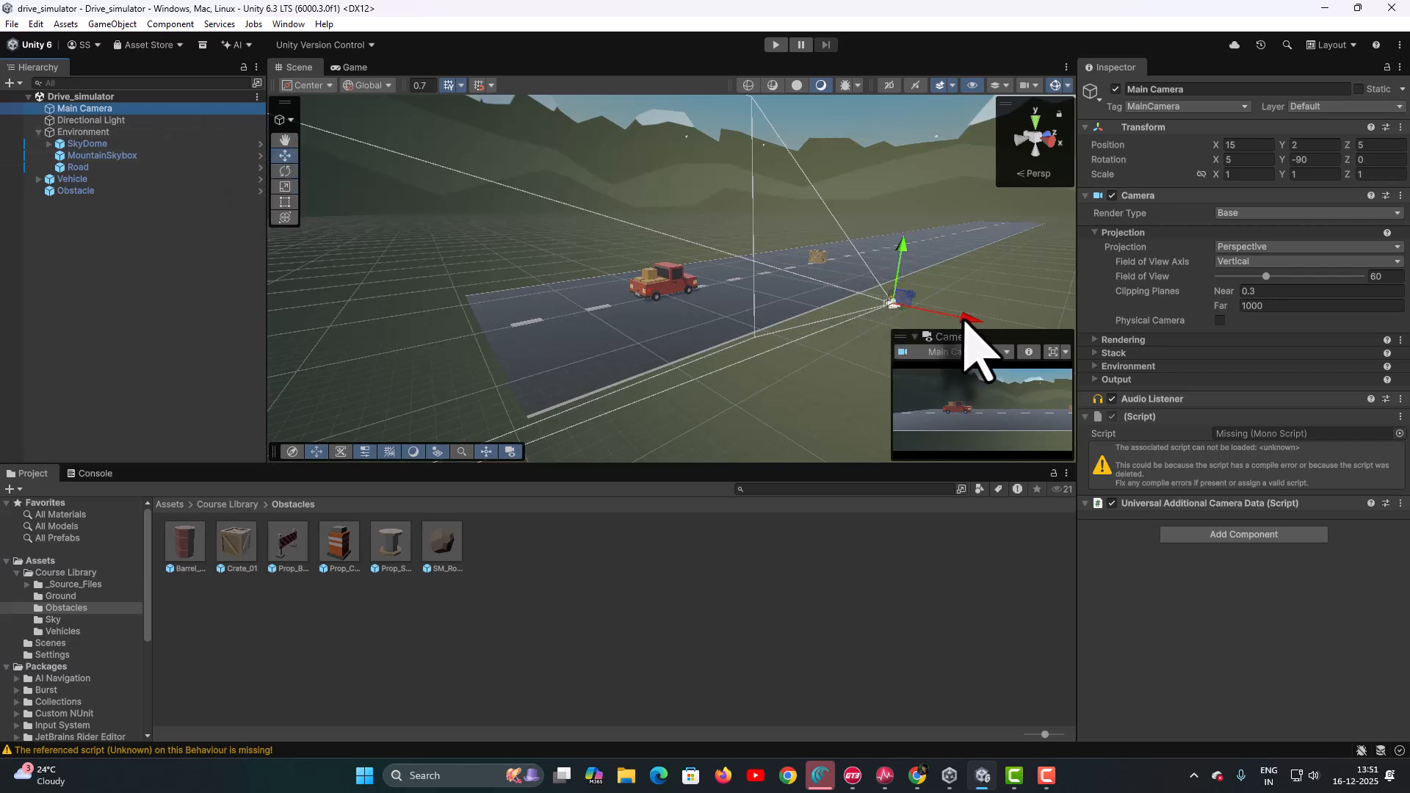
left_click_drag(966, 325, 891, 310)
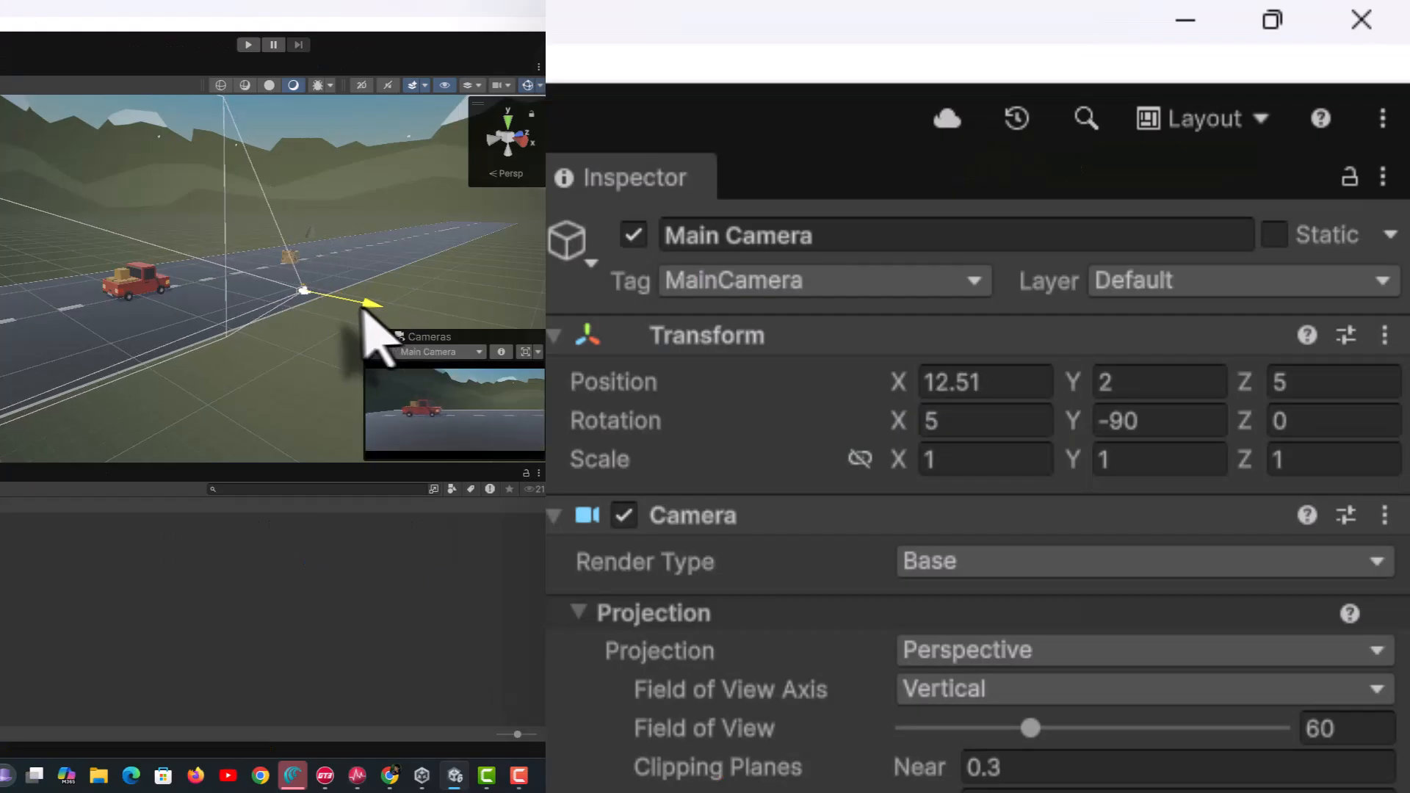
left_click_drag(361, 309, 170, 288)
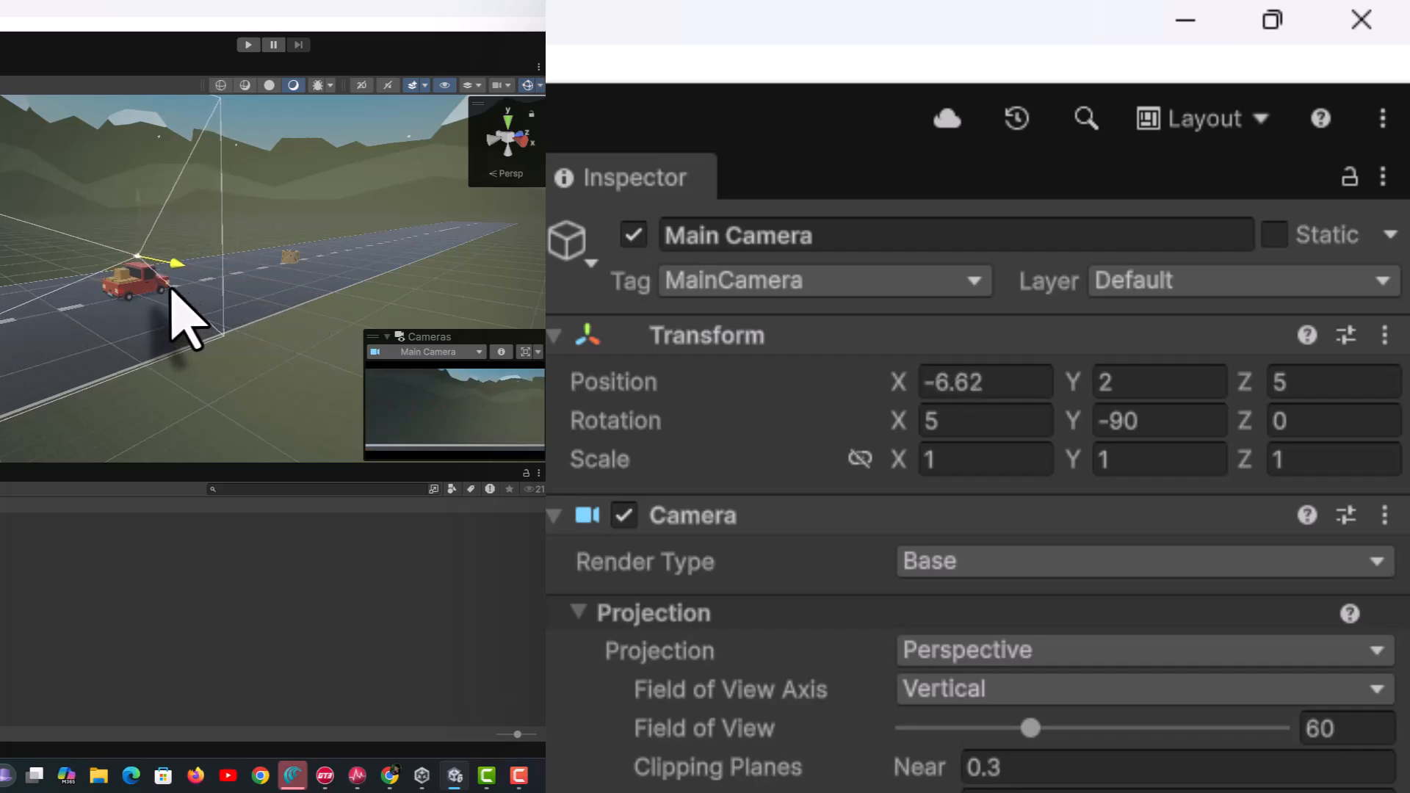
left_click(1008, 390)
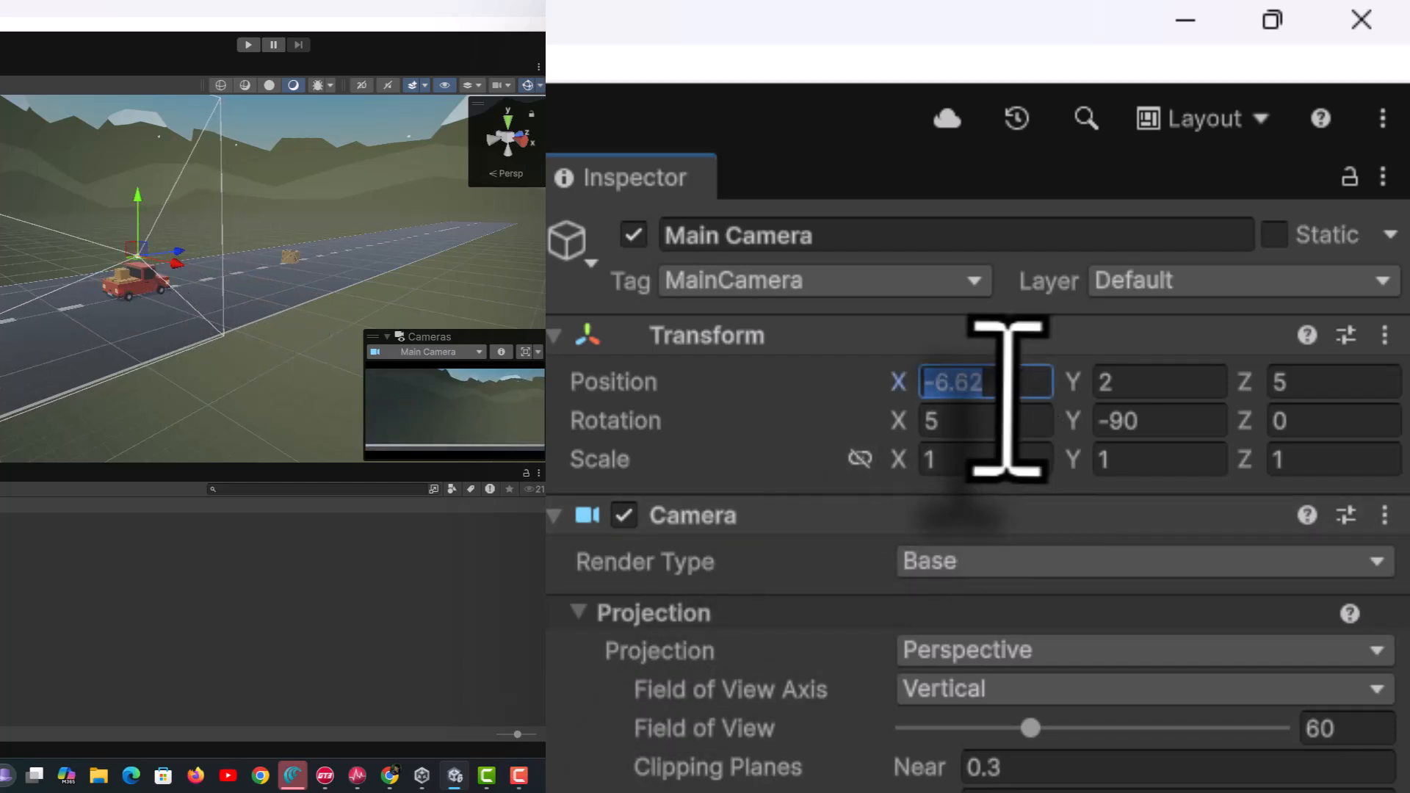
type("0")
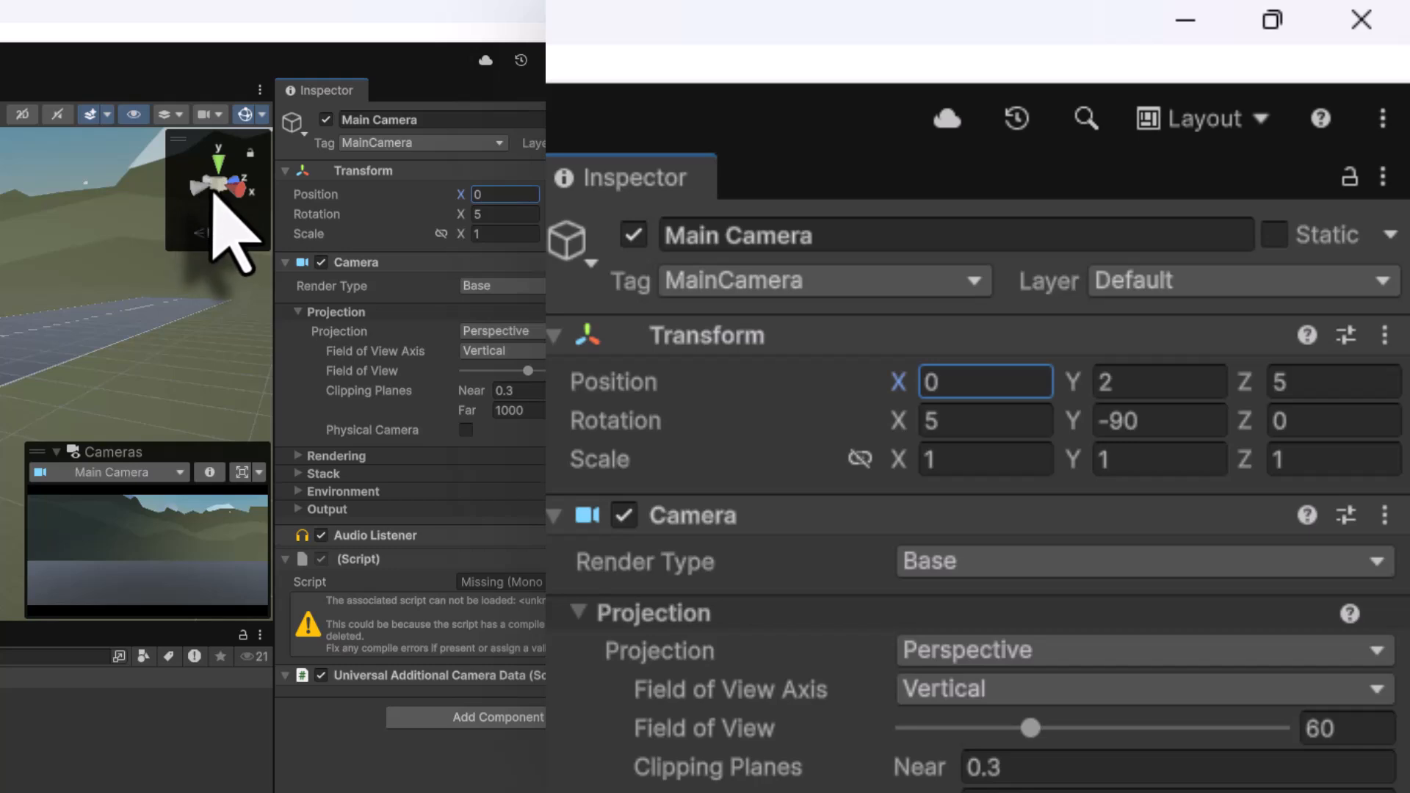
- From the Top view, move the Main Camera back along Z behind the Vehicle and set its Position Z to -15
right_click(215, 194)
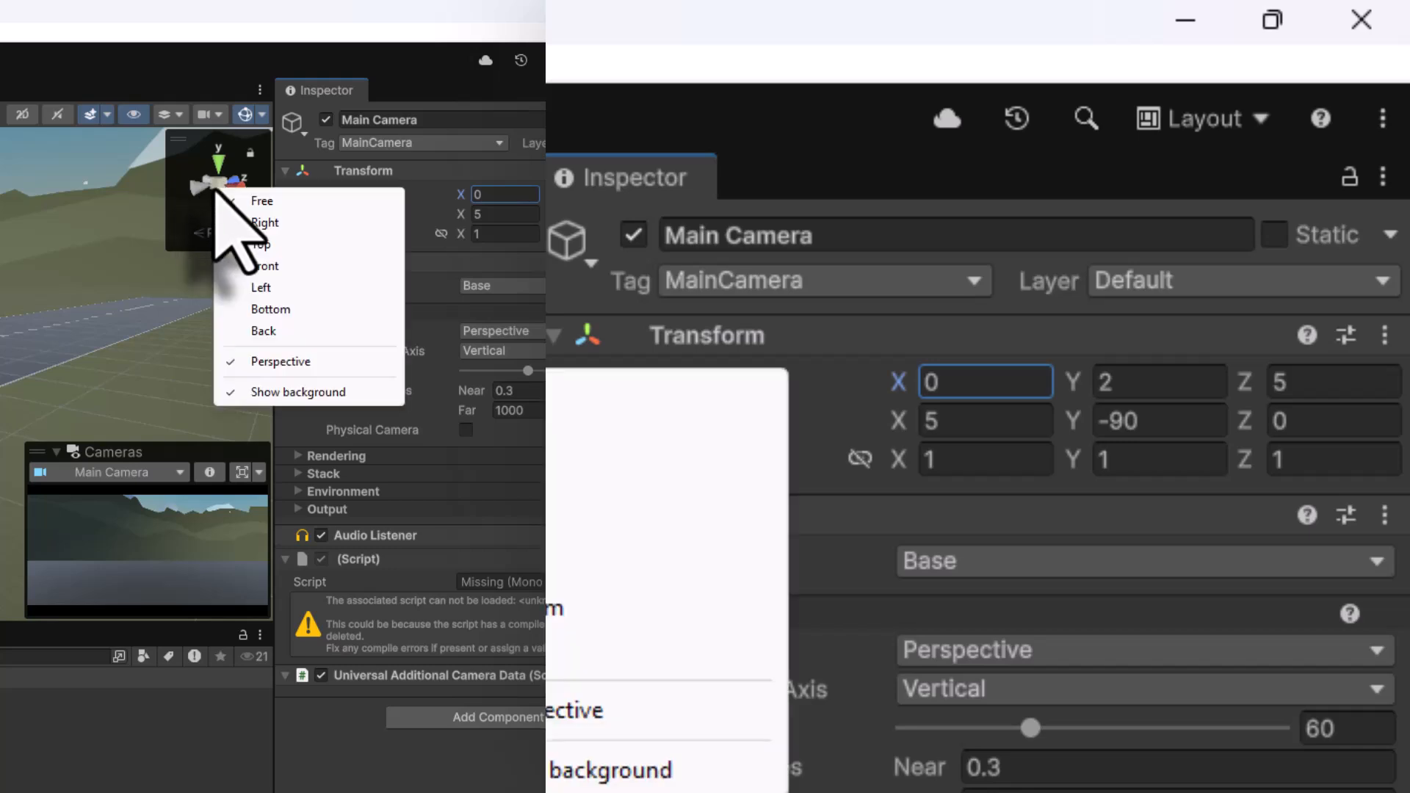
left_click(238, 244)
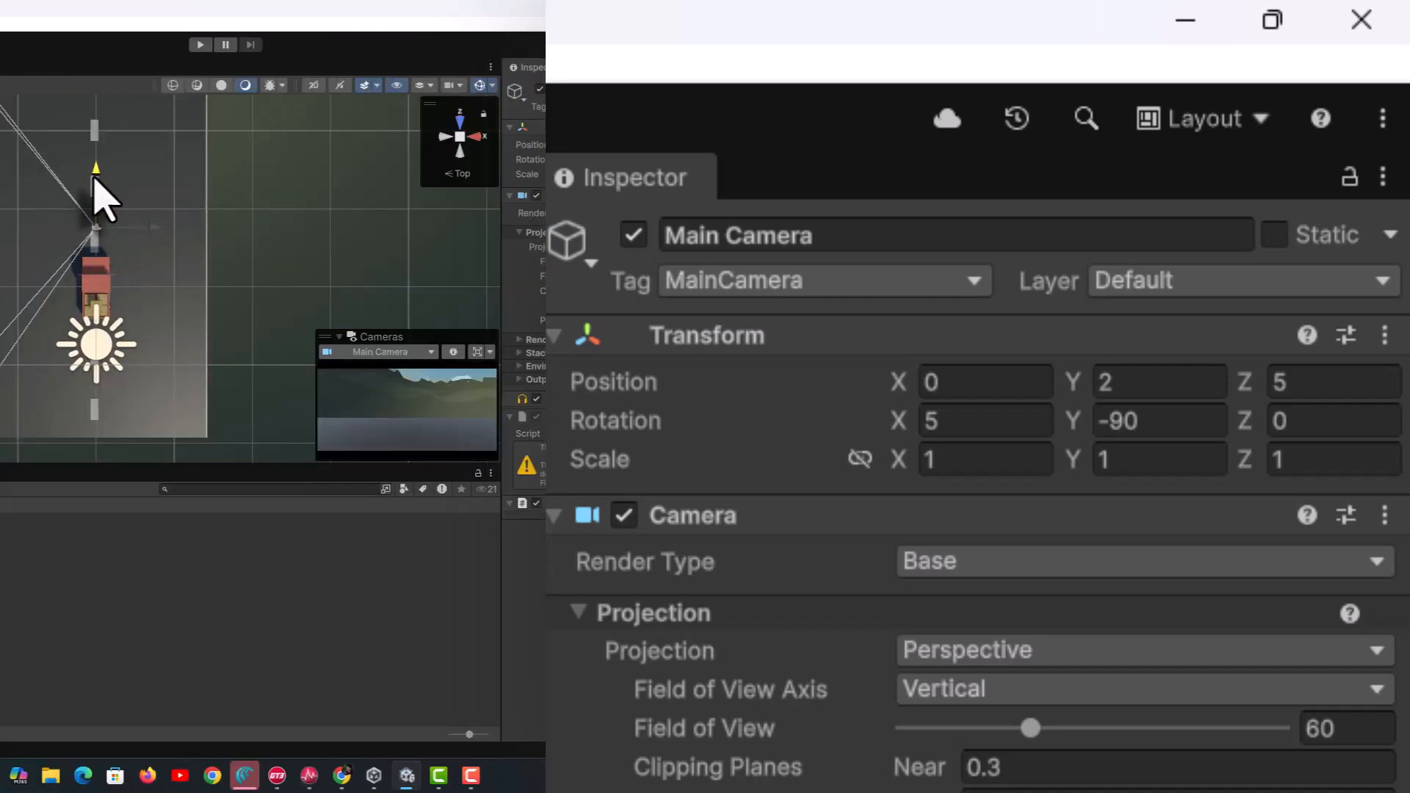
left_click_drag(93, 178, 117, 352)
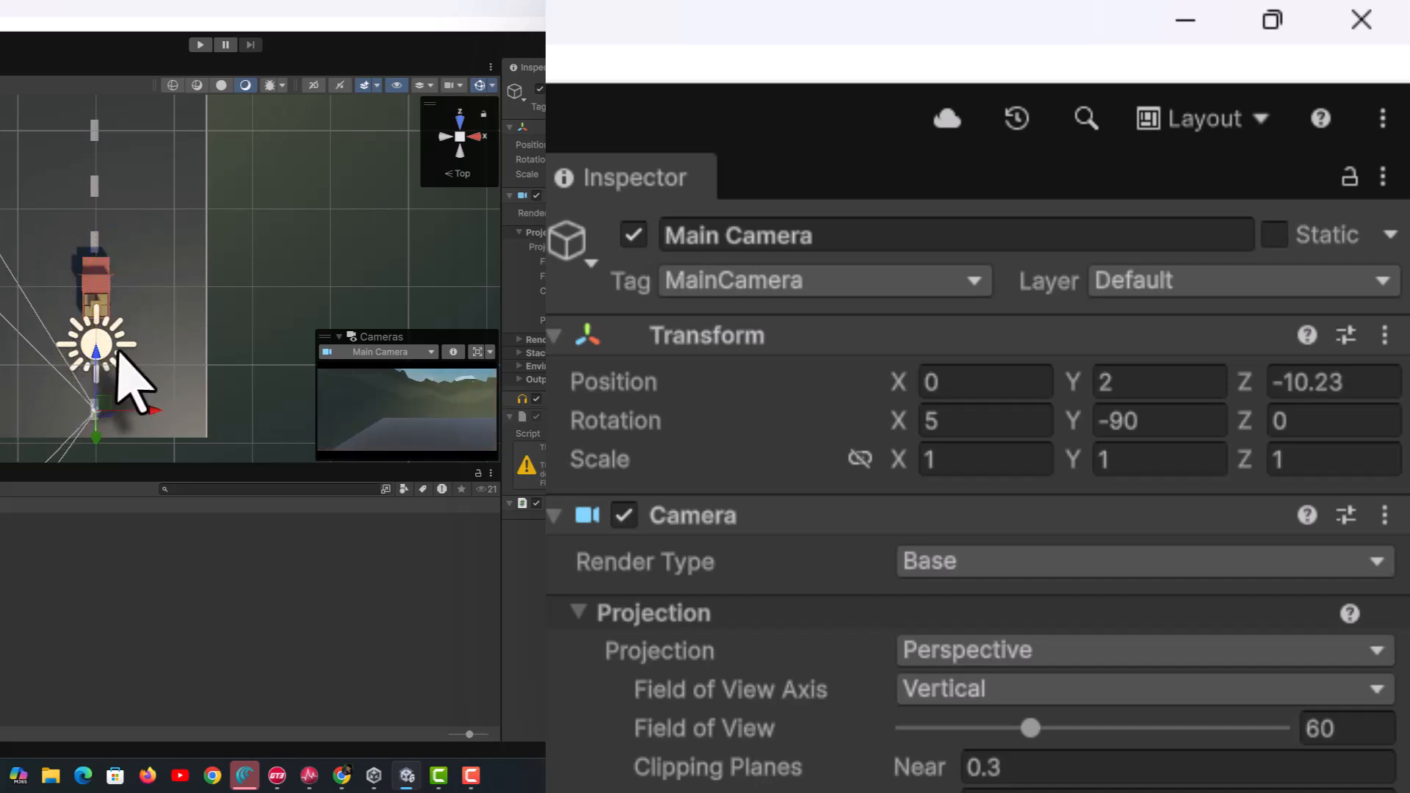
middle_click_drag(120, 345, 124, 224)
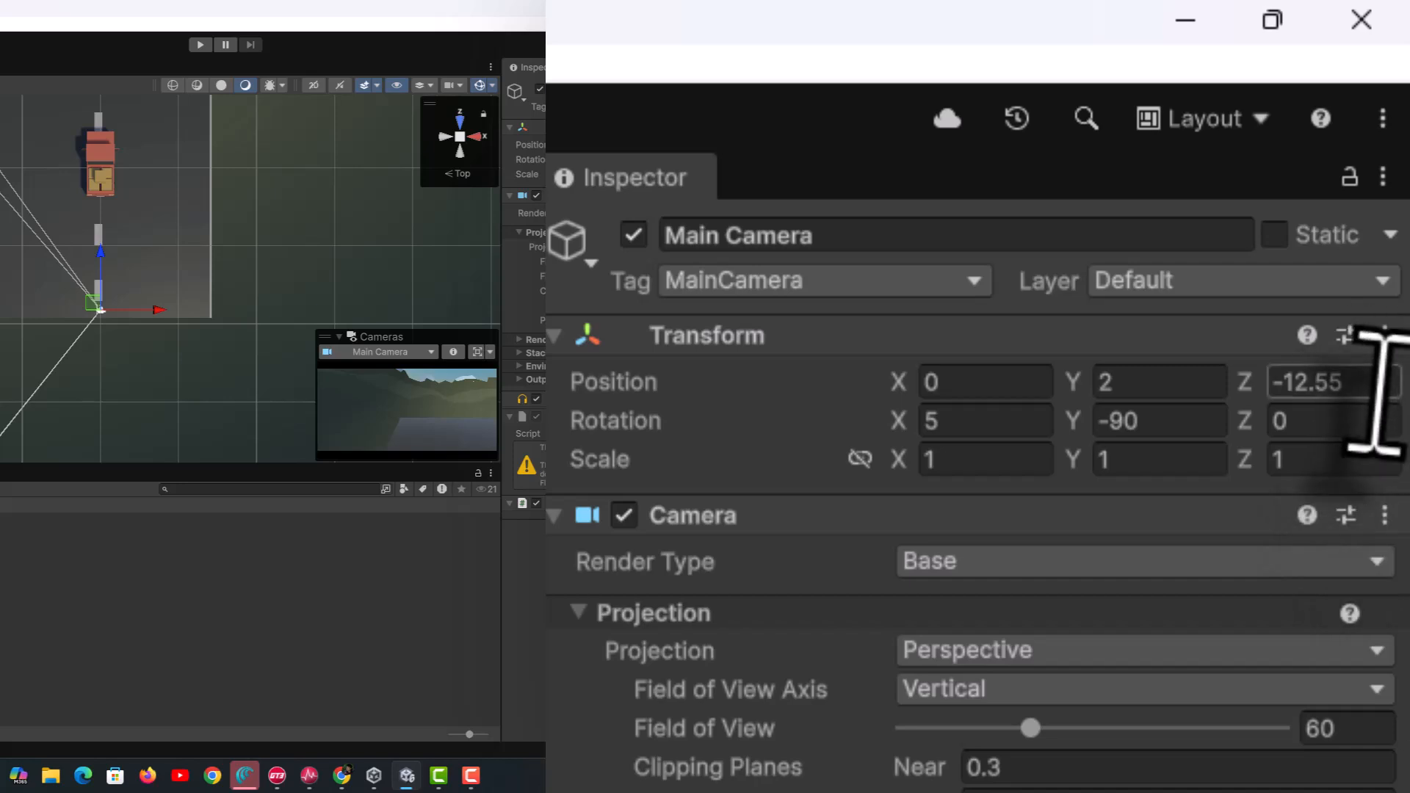
left_click(1380, 387)
type("-15")
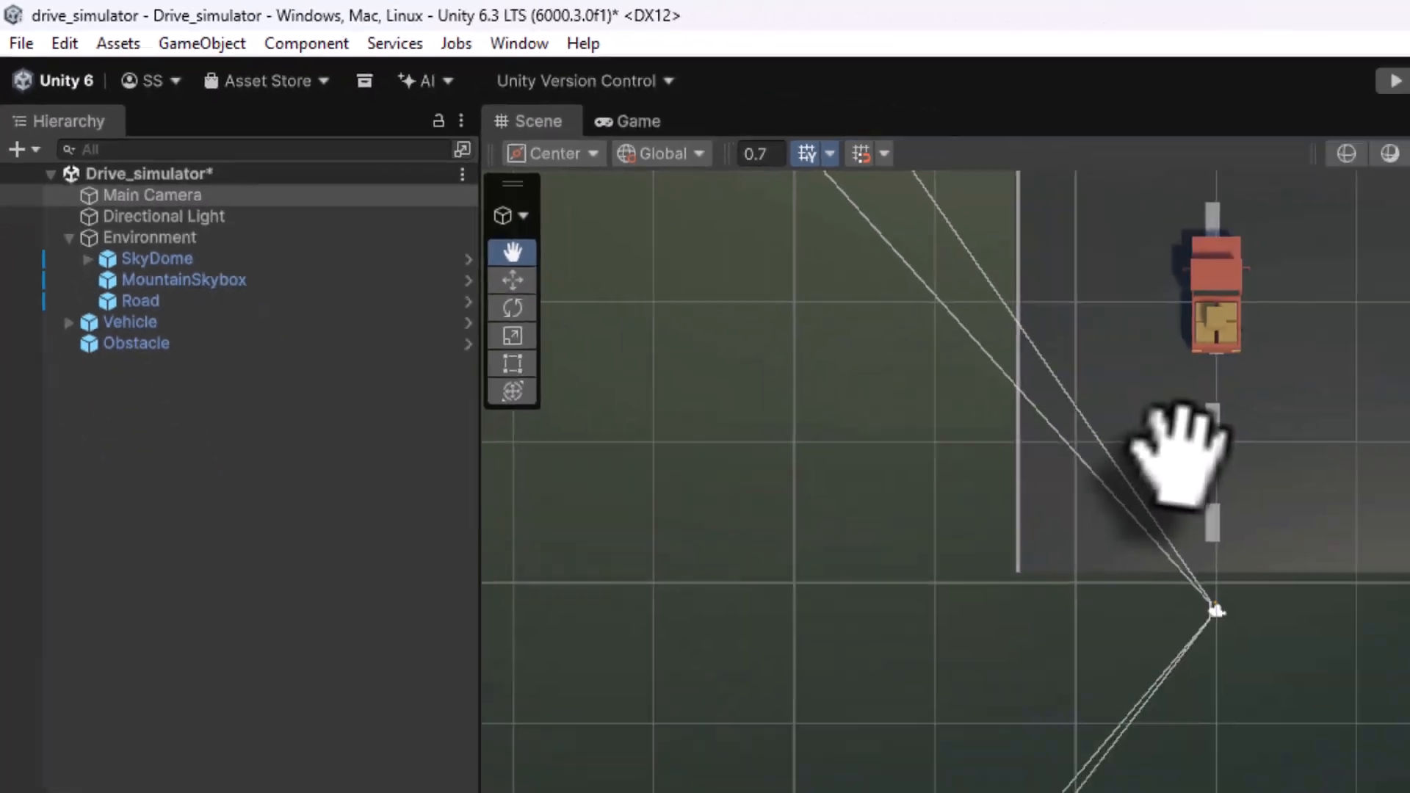
- Rotate the Main Camera about Y to face the Vehicle and set its Rotation Y to 0
left_click_drag(1181, 462, 820, 308)
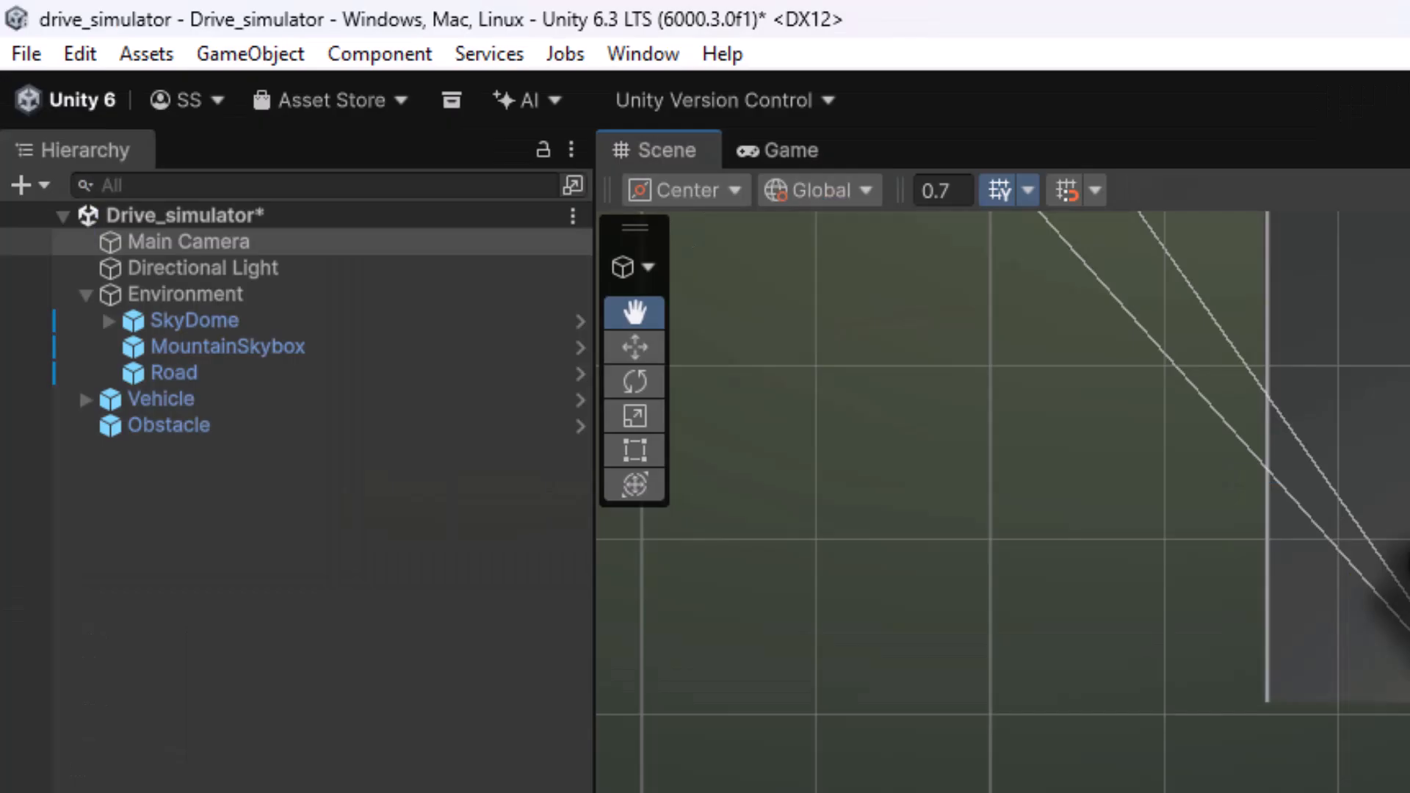
key("w")
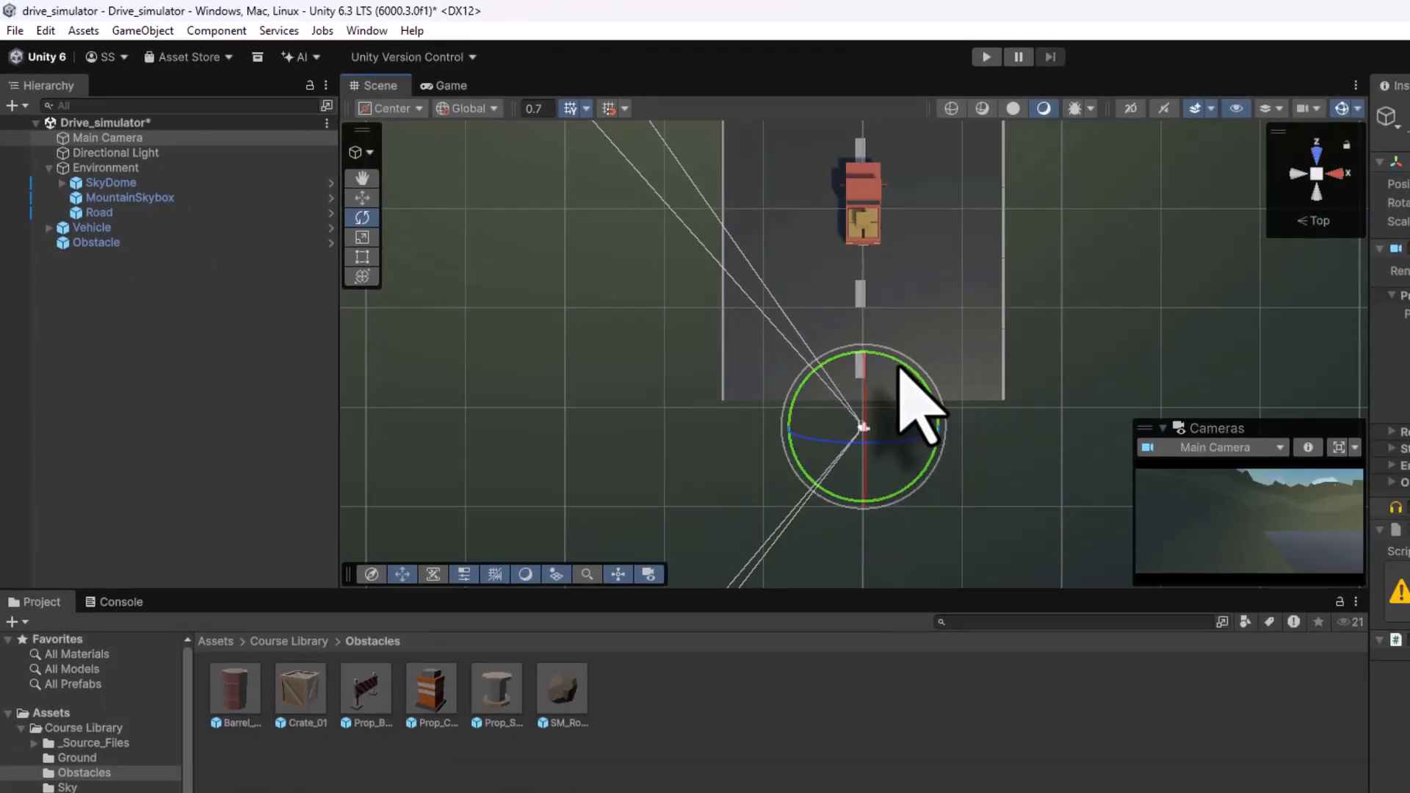
left_click_drag(904, 371, 1041, 476)
left_click_drag(438, 475, 444, 558)
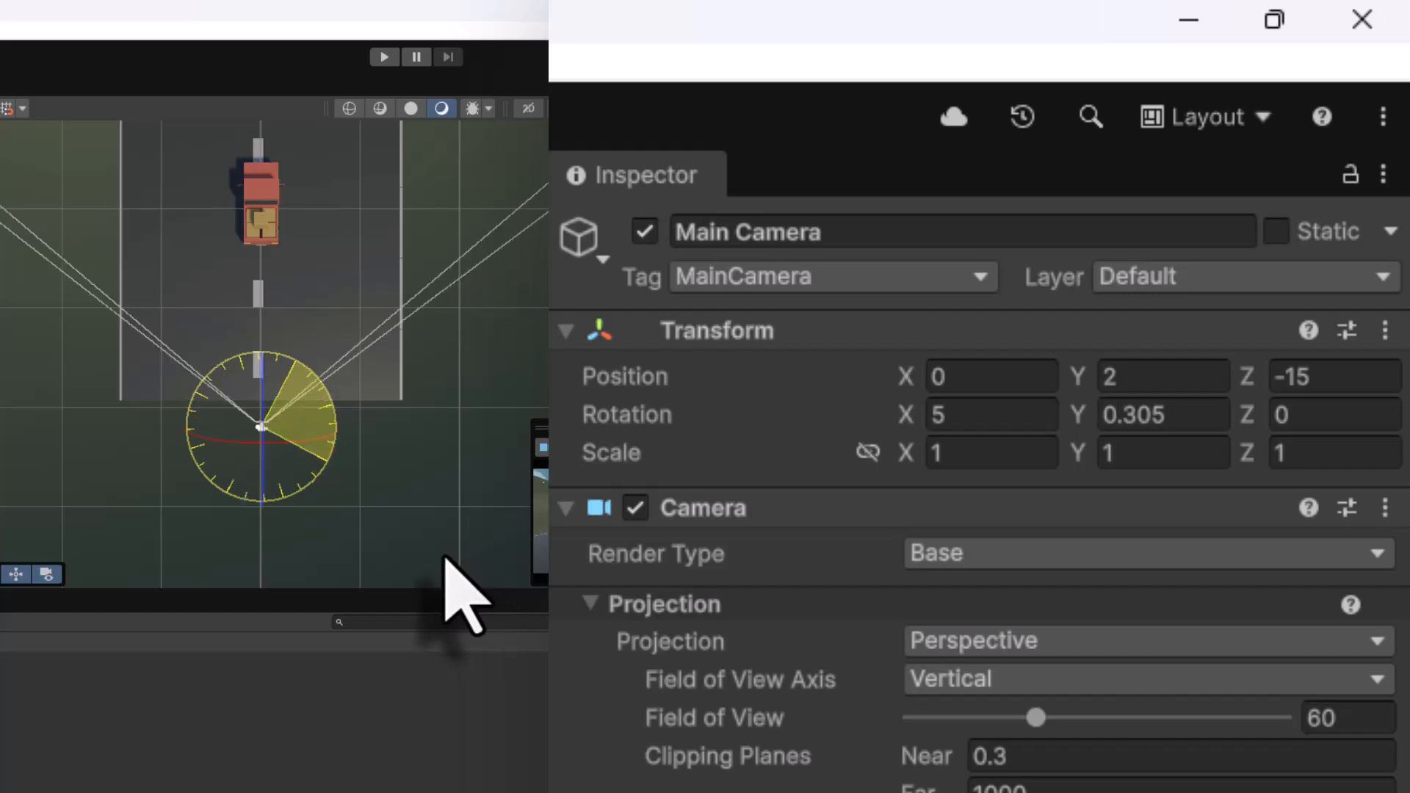
left_click_drag(446, 560, 448, 566)
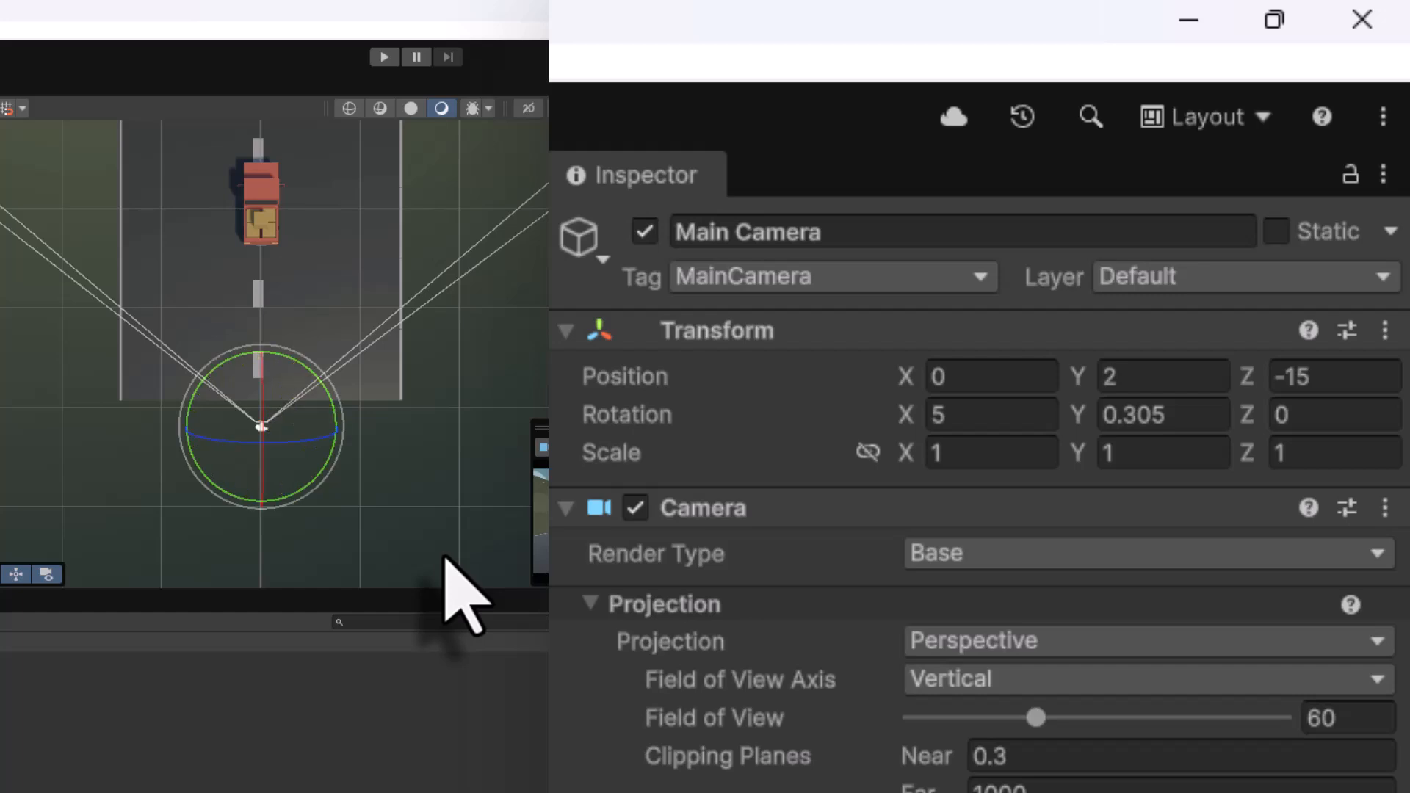
left_click(1198, 416)
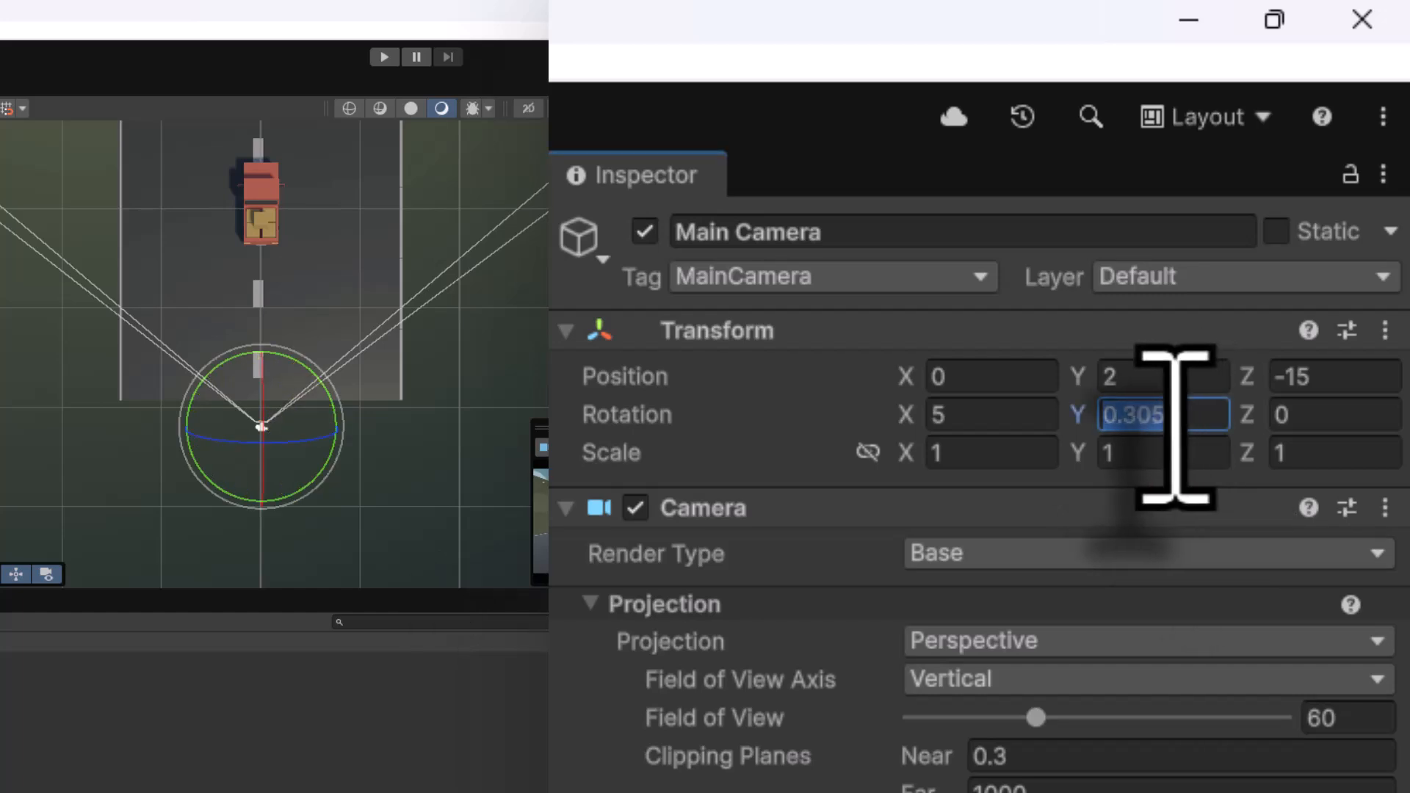
type("0")
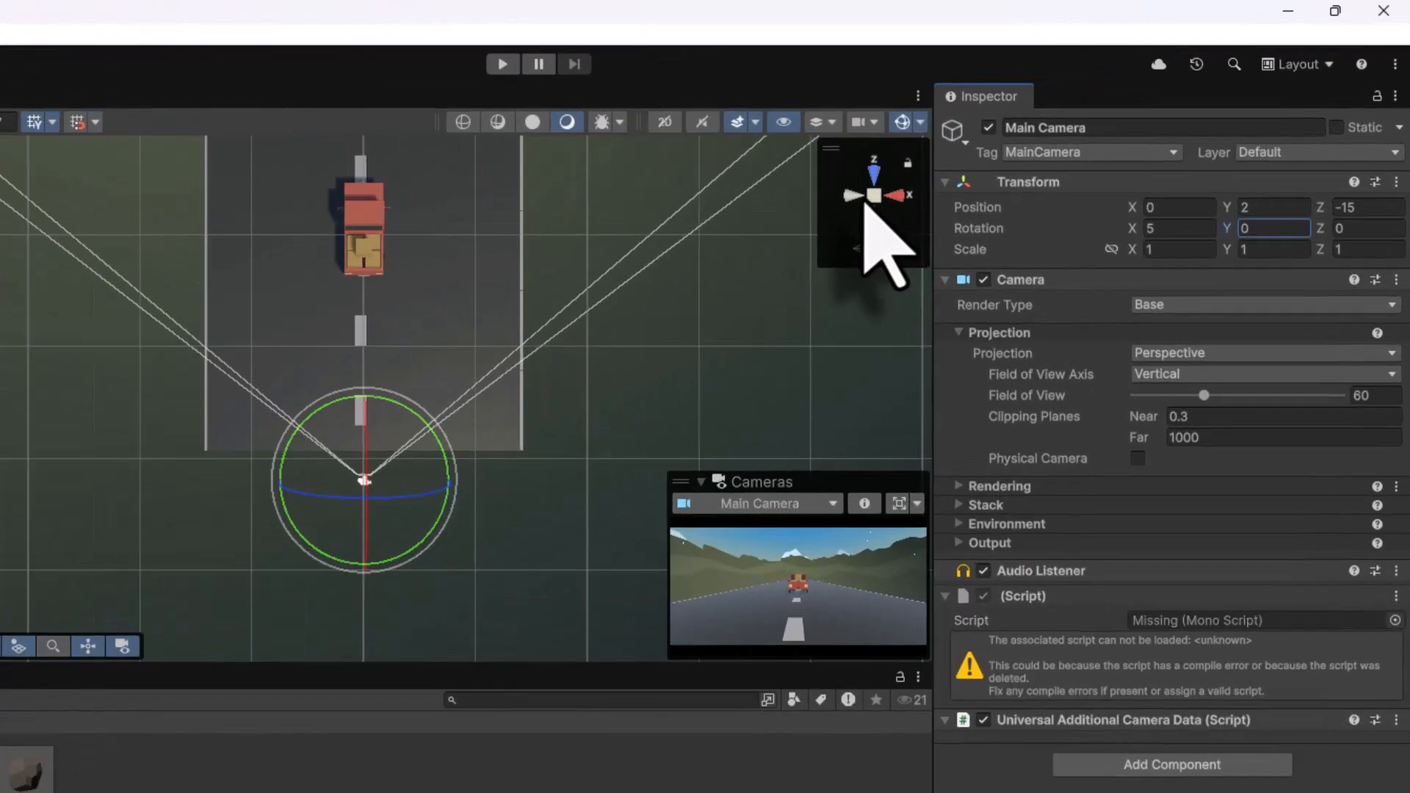
- From the Left view, raise the Main Camera to about Y 5.04, set Position Z to -10, and check the framing in the Game view
right_click(1028, 139)
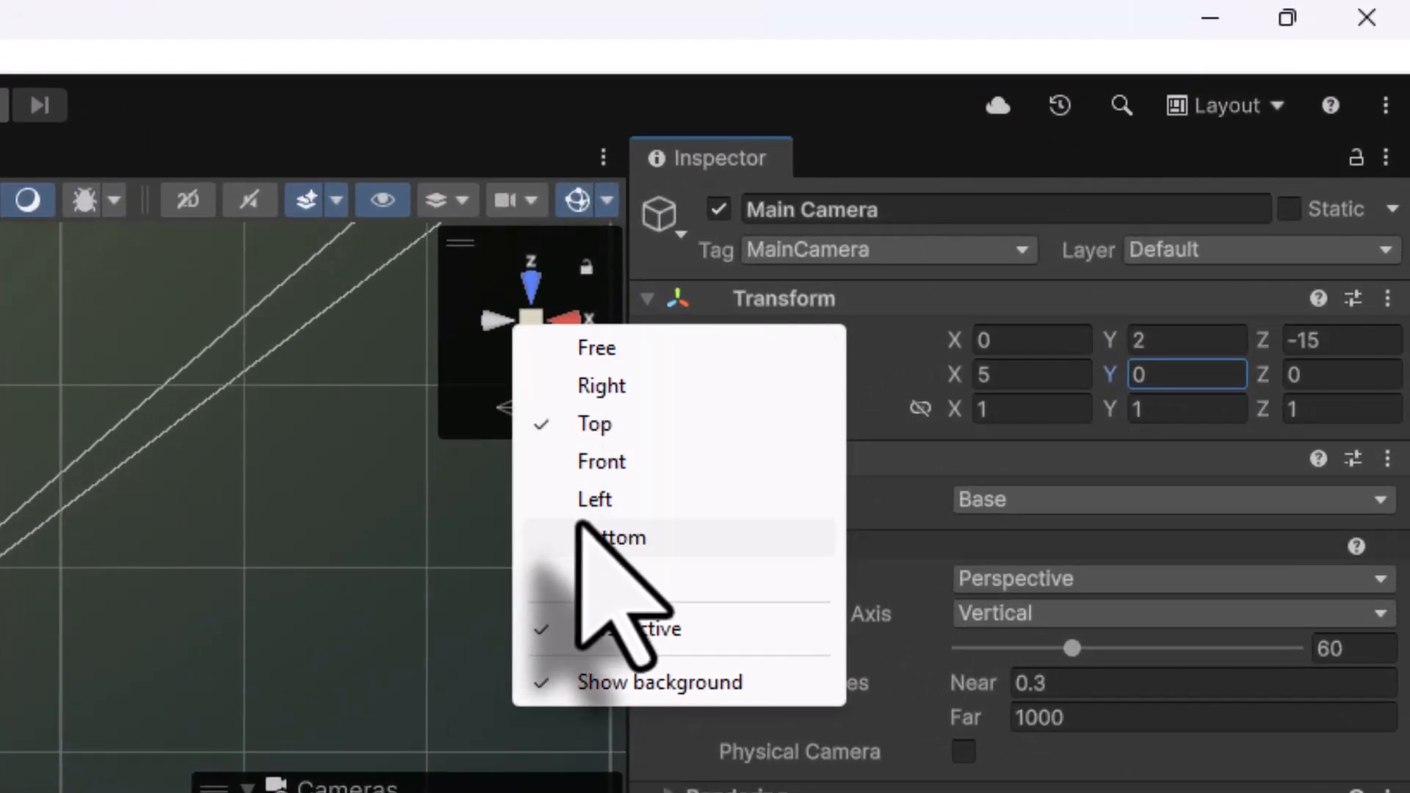
left_click(577, 499)
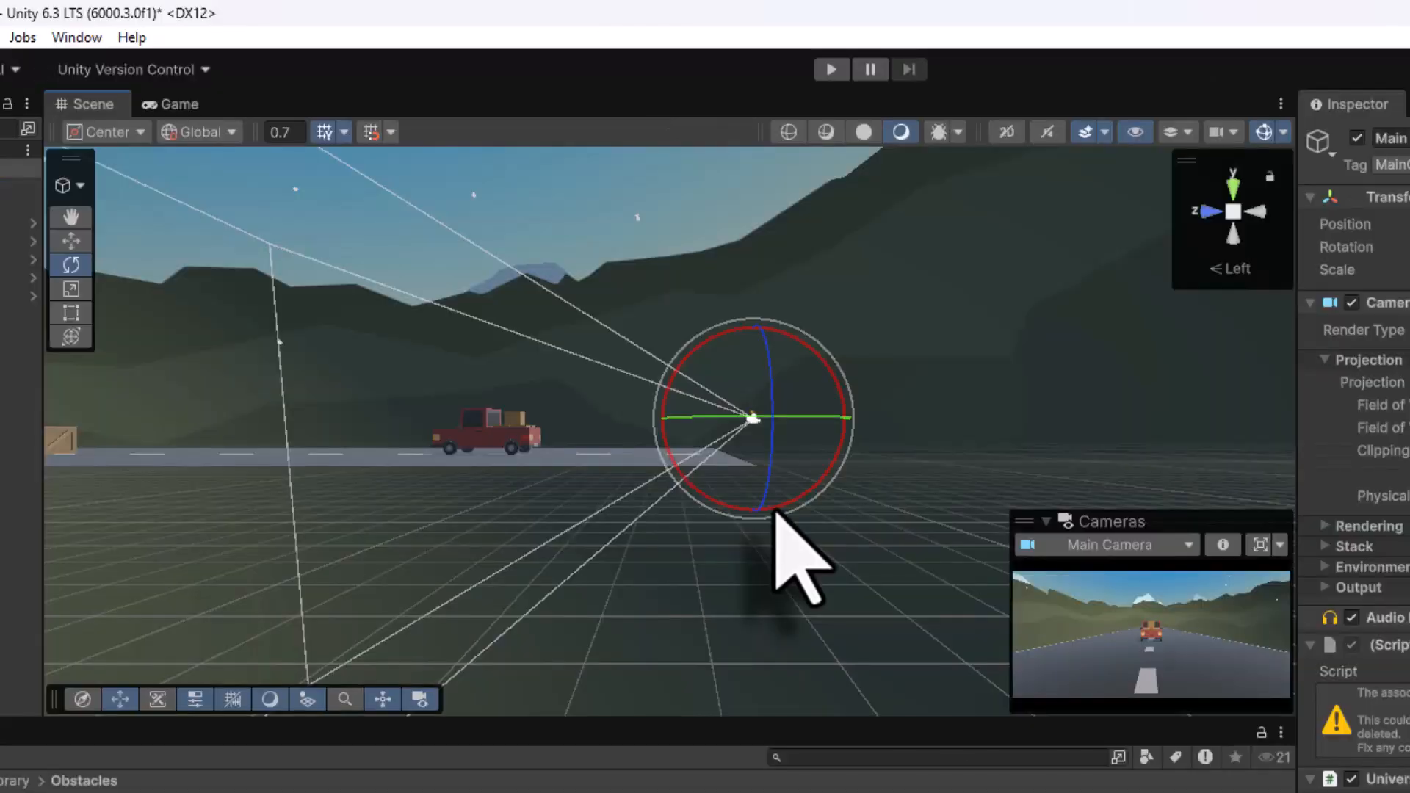
key("w")
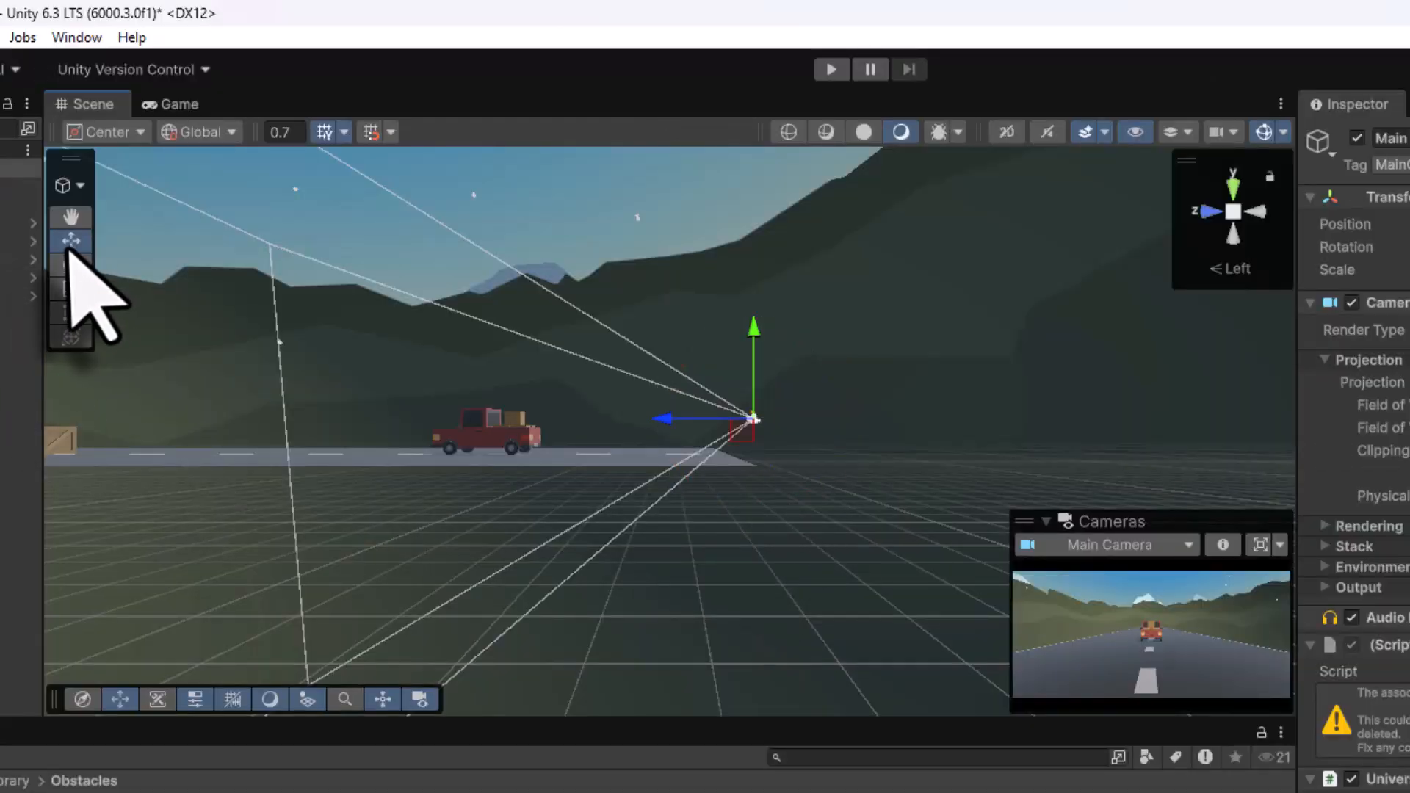
left_click_drag(755, 332, 750, 277)
left_click(1333, 384)
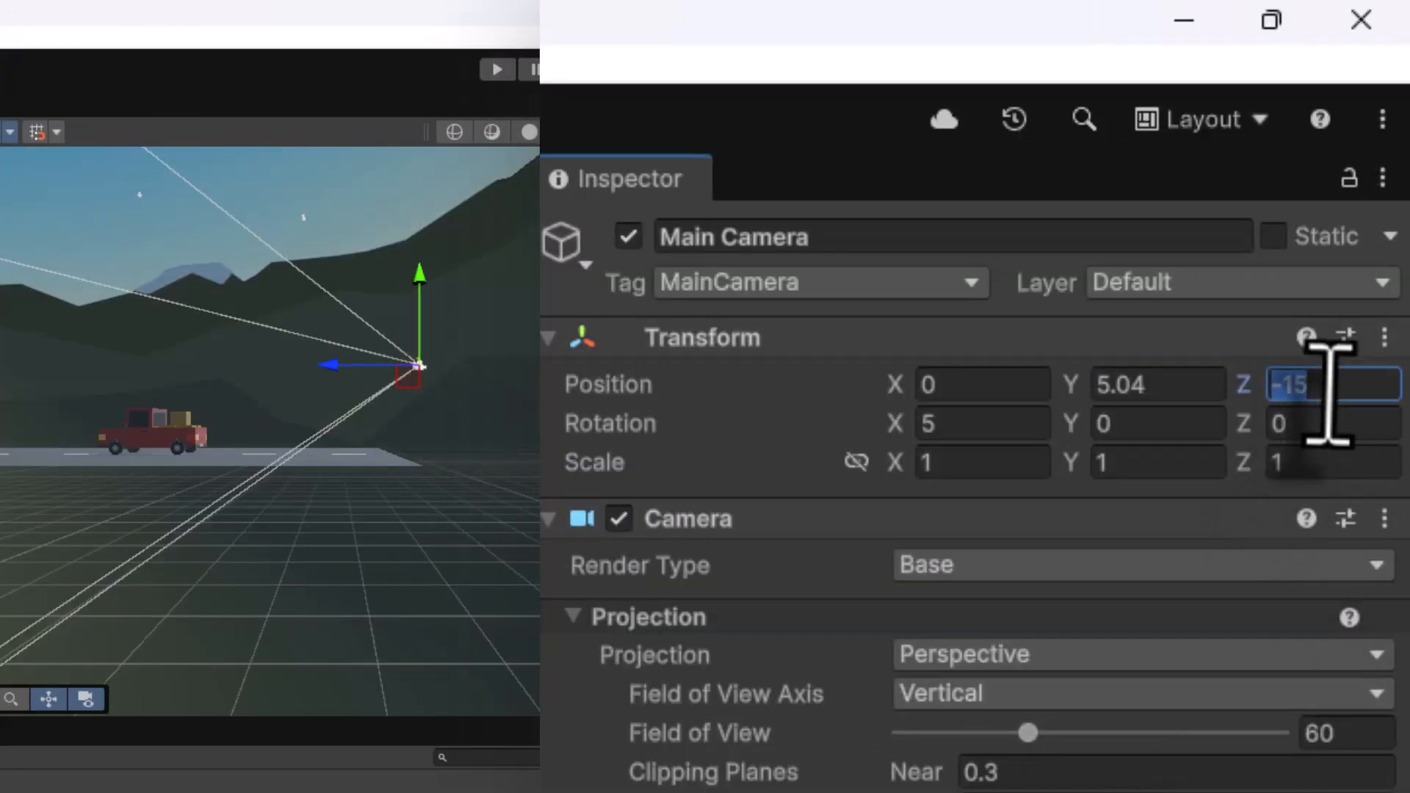
type("-10")
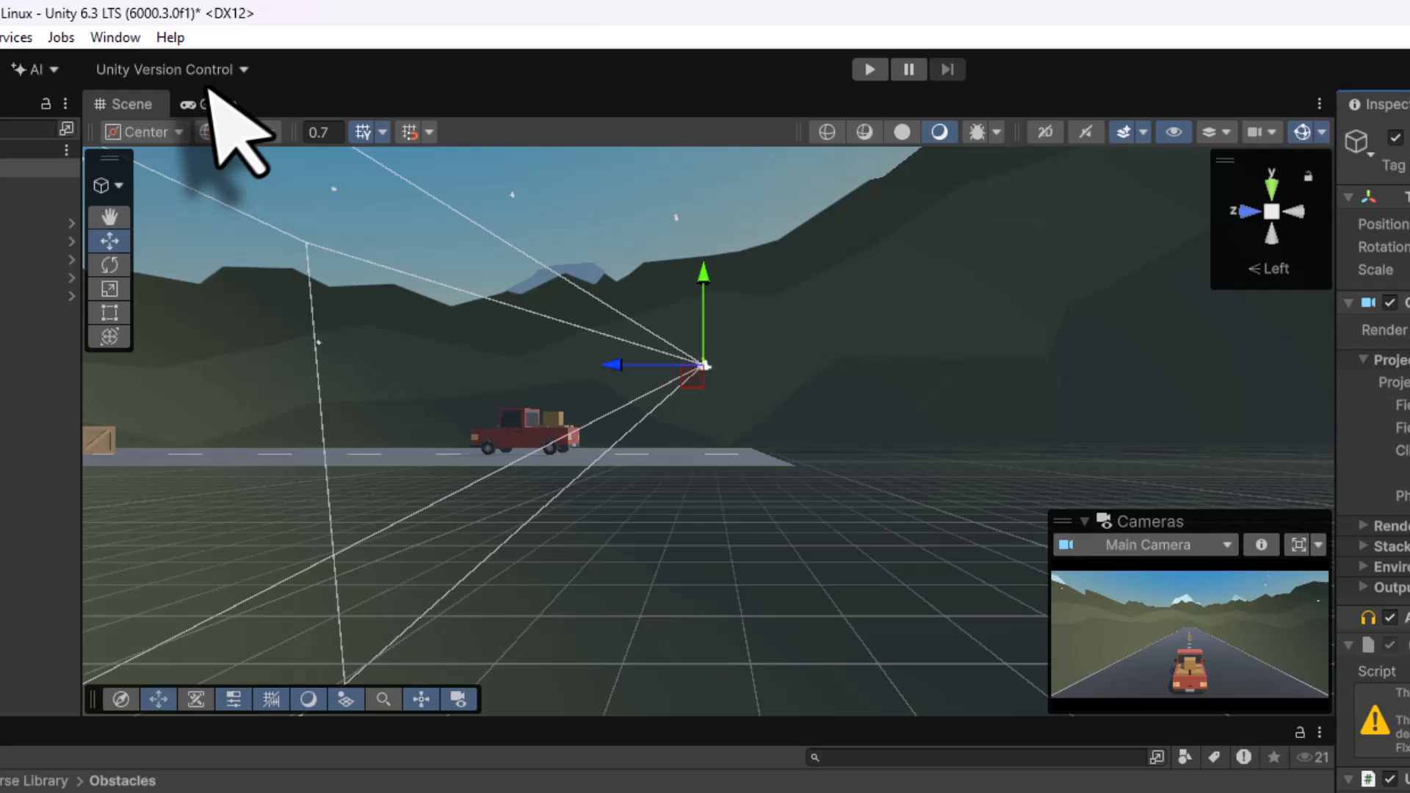
left_click(200, 105)
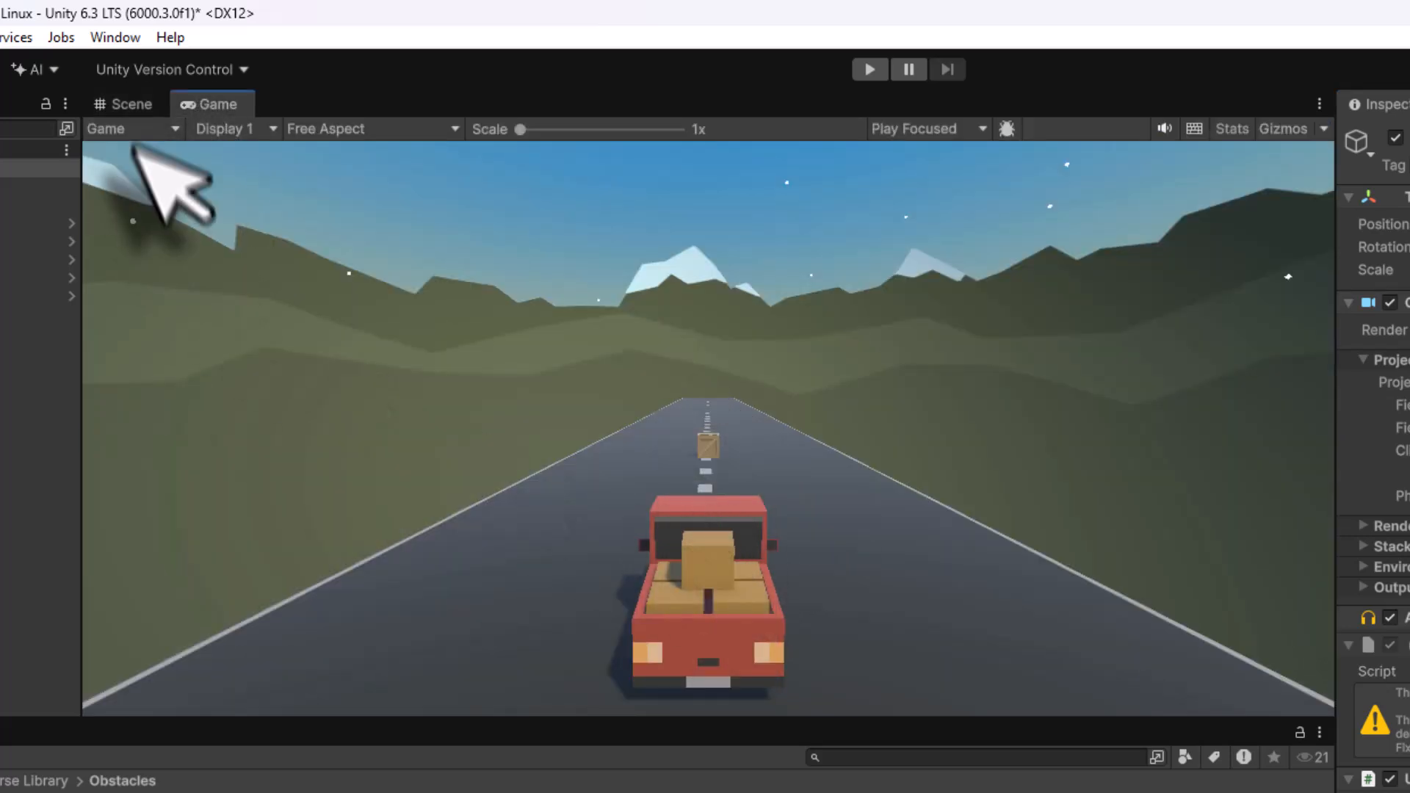
- Tilt the Main Camera down toward the Vehicle, set its Rotation X to 25, and check the framing in the Game view
left_click(124, 104)
left_click(109, 264)
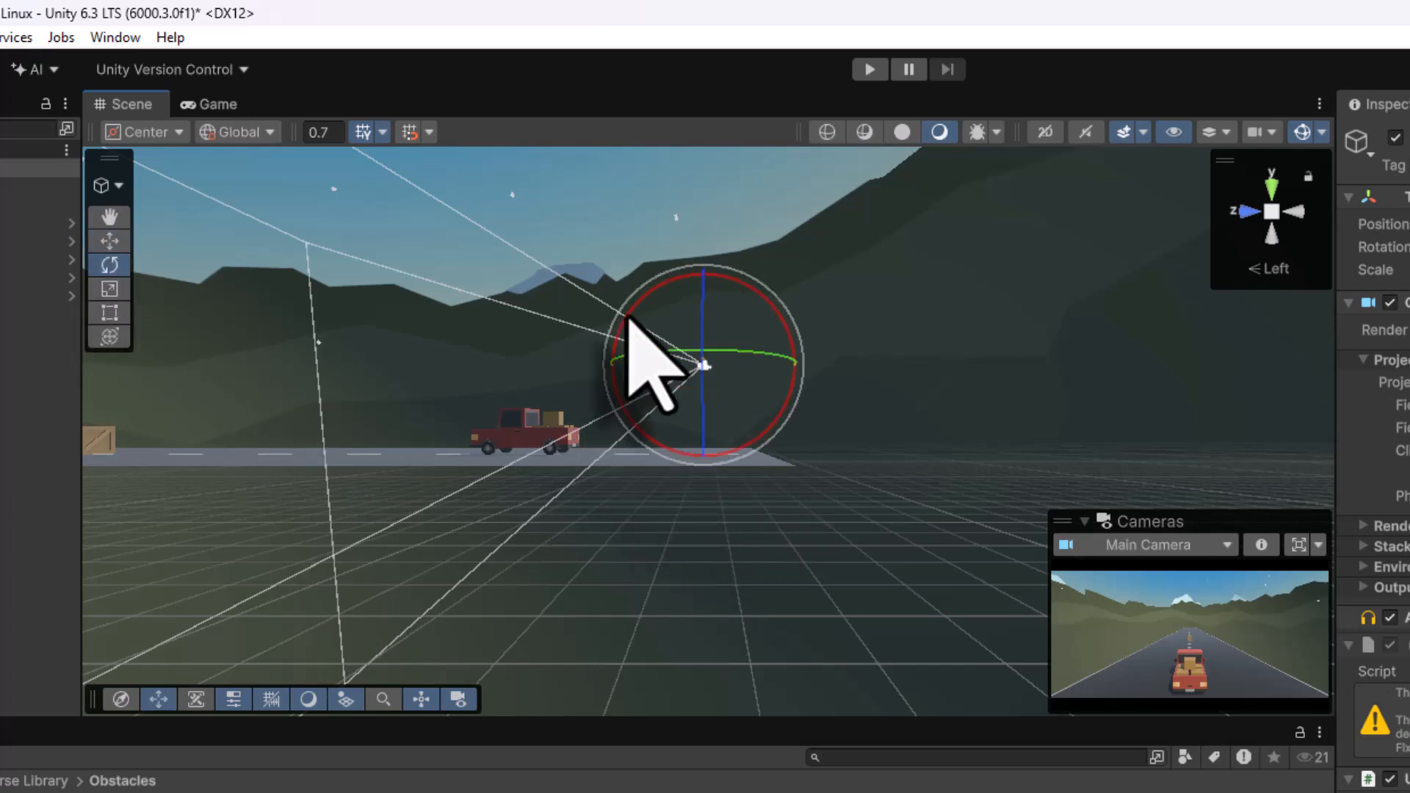
left_click_drag(617, 400, 652, 465)
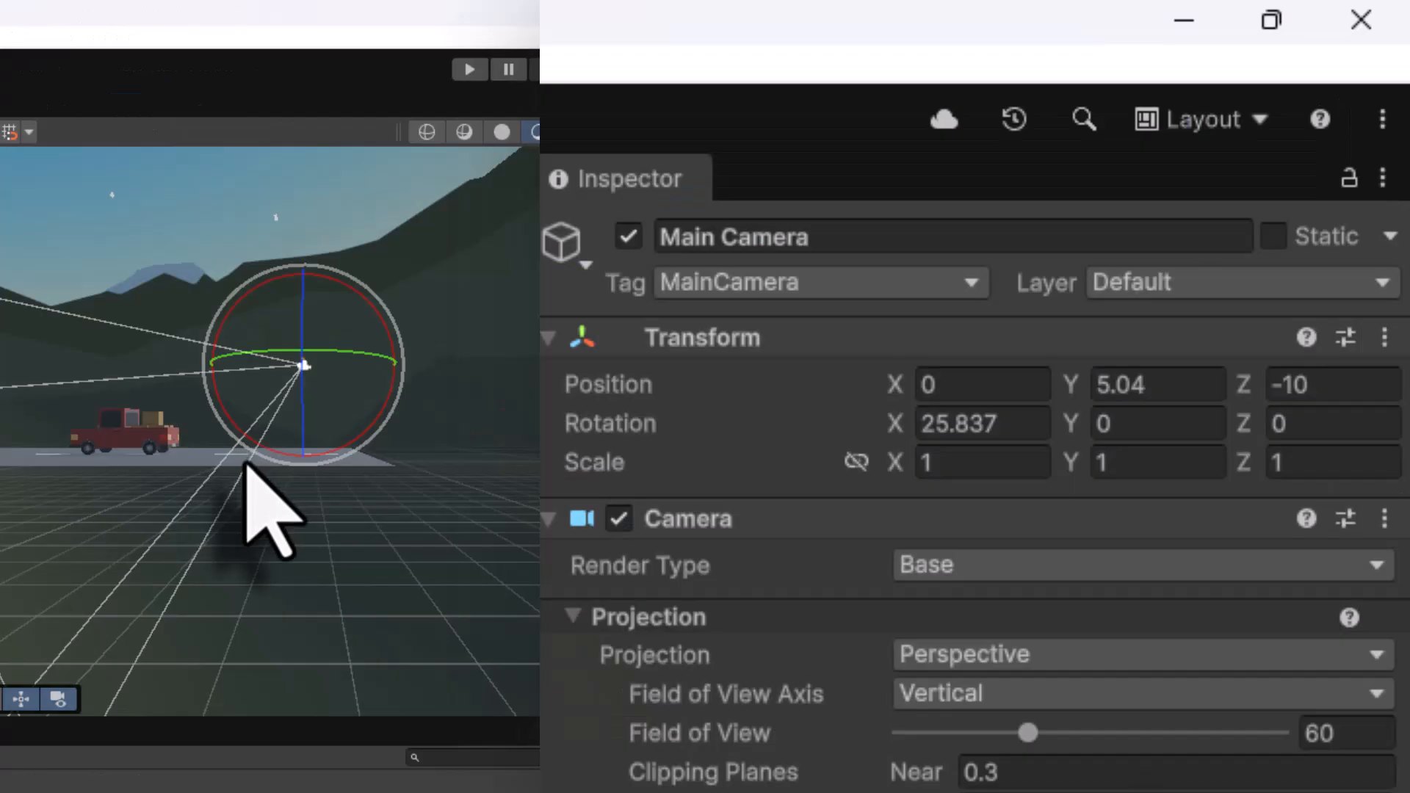
left_click(999, 423)
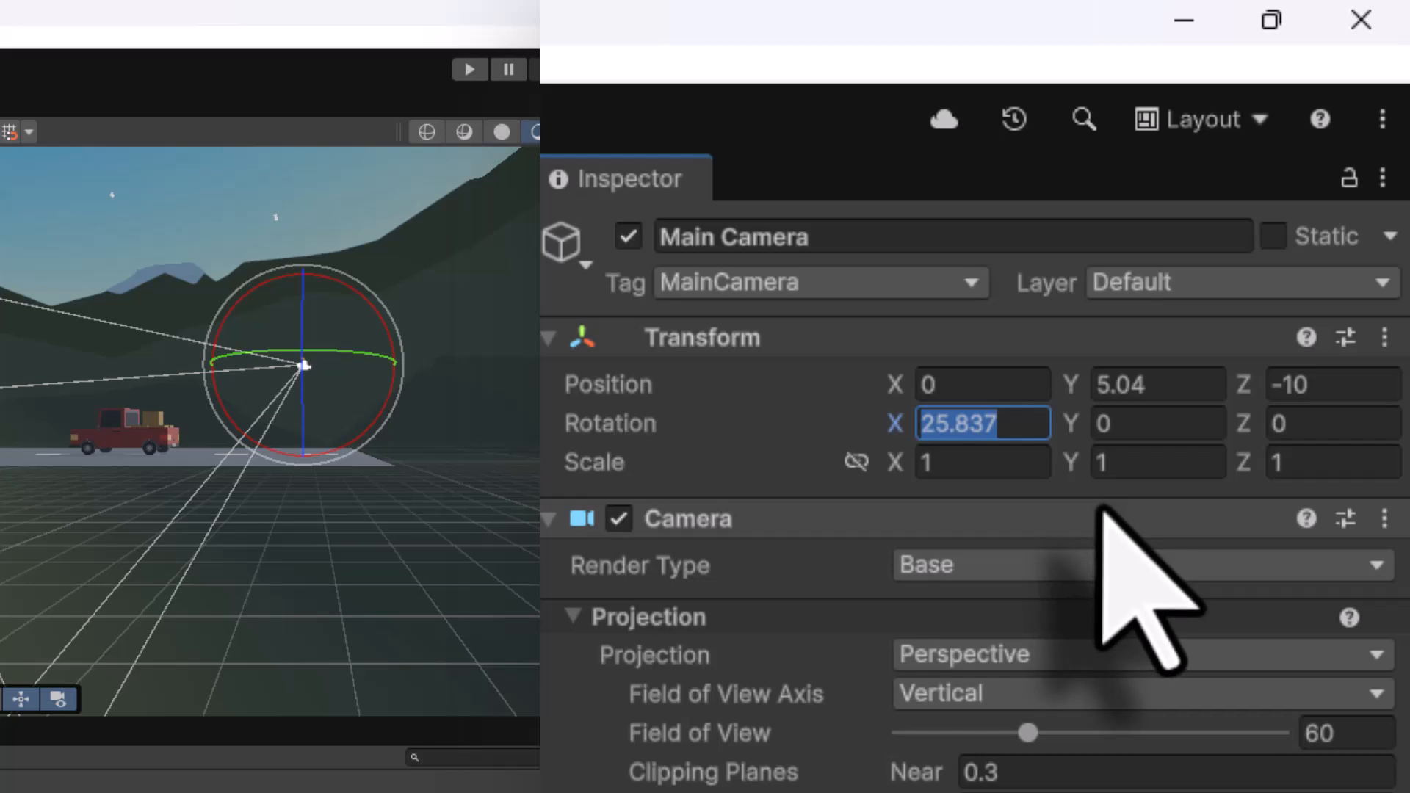
type("25")
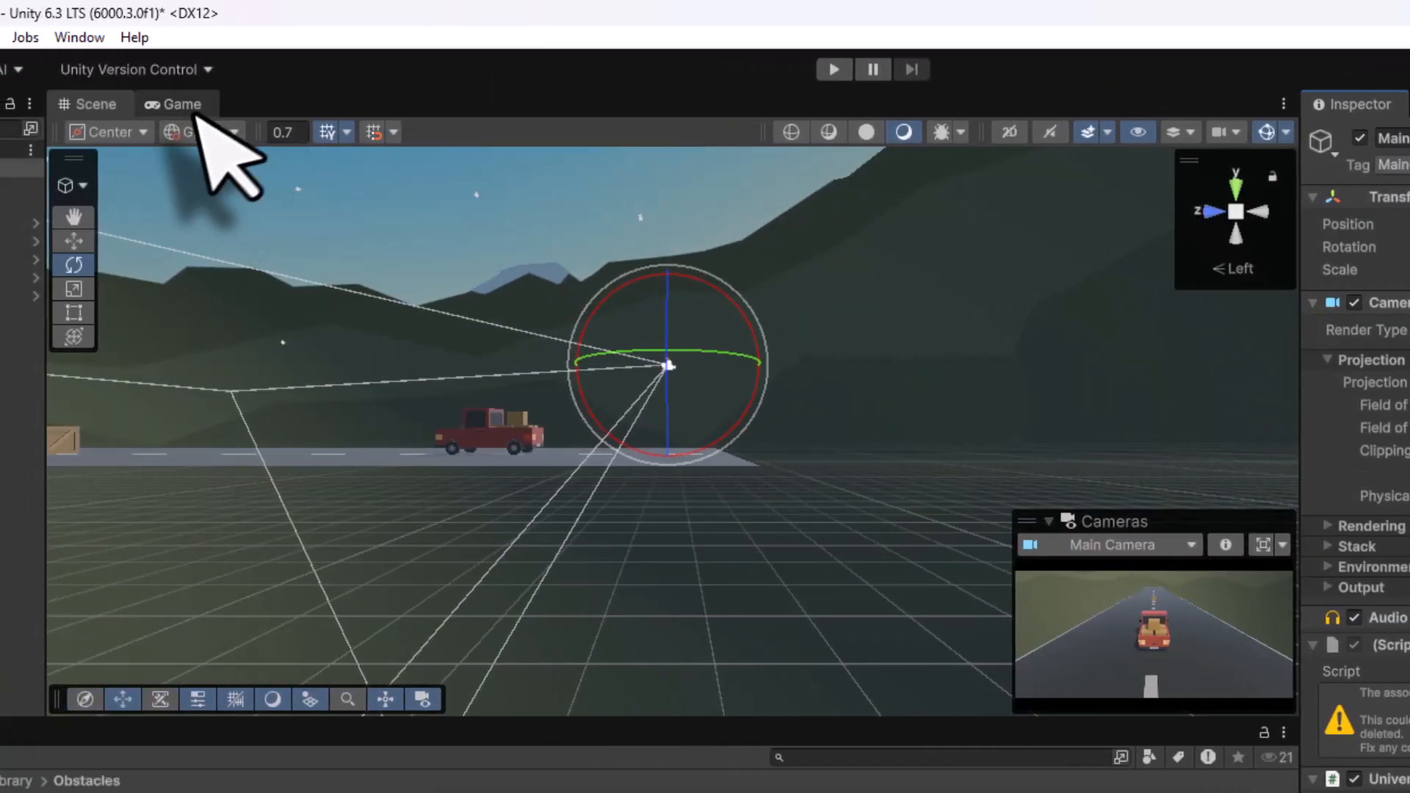
left_click(138, 100)
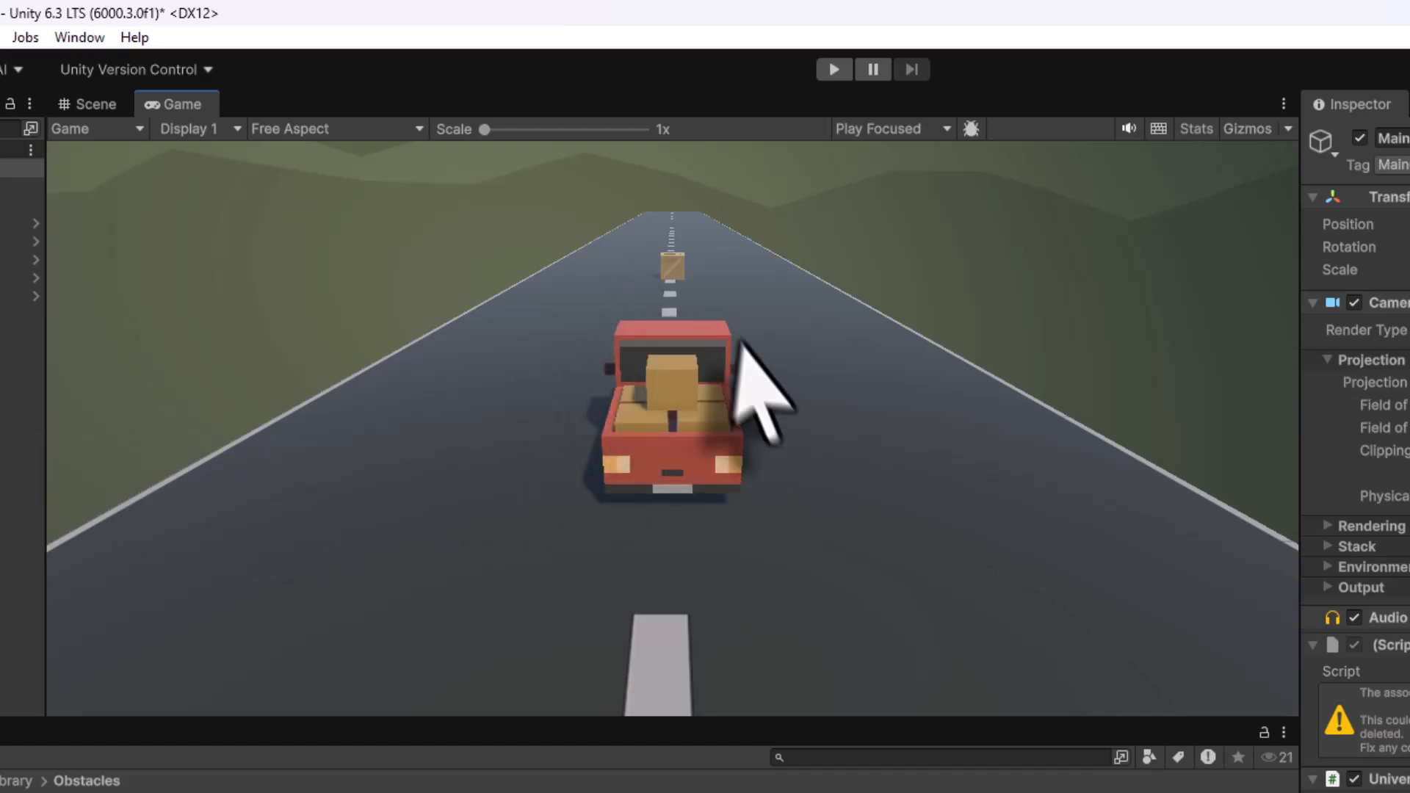
- Compare the Scale, Rect, Transform and Hand tools on the Main Camera in the Scene view
left_click(86, 104)
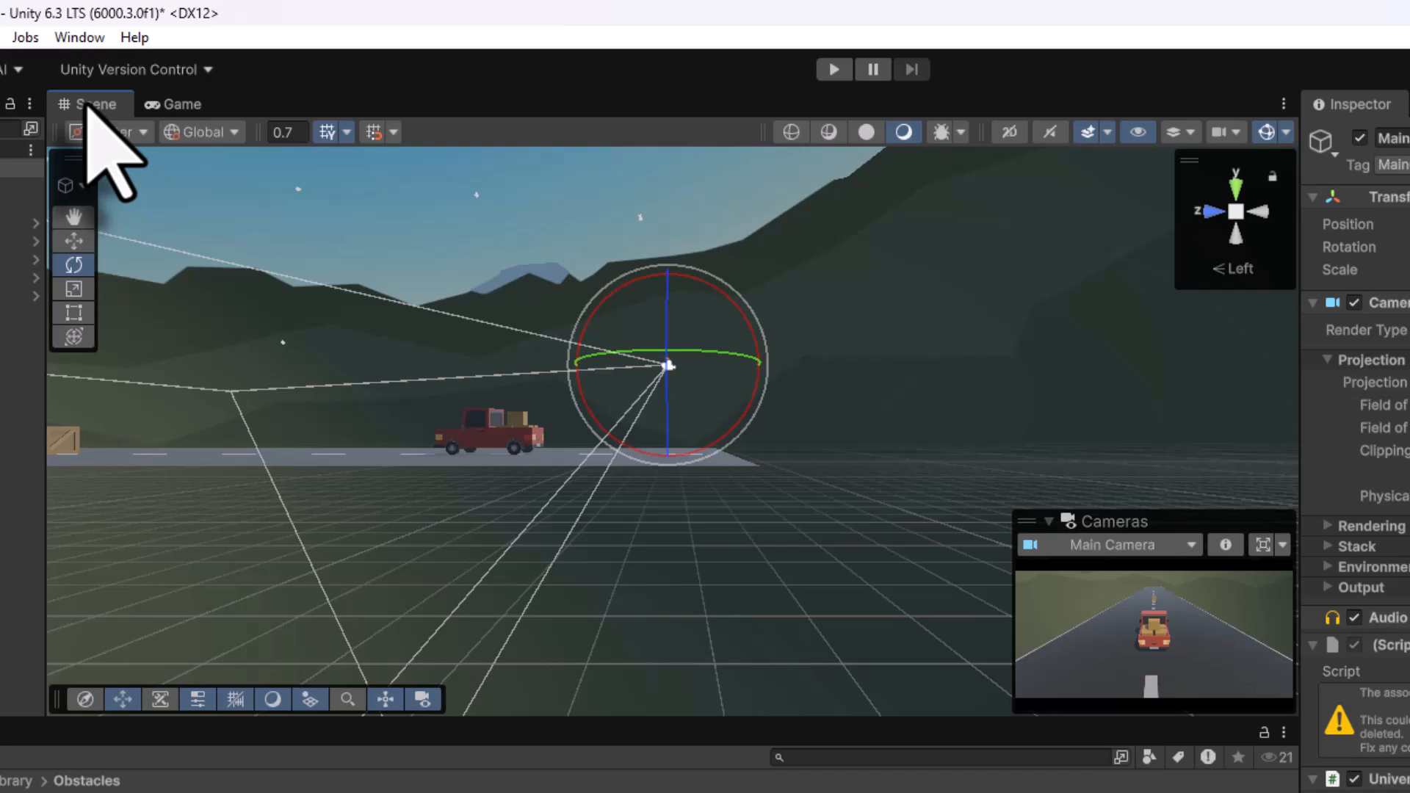
left_click(73, 290)
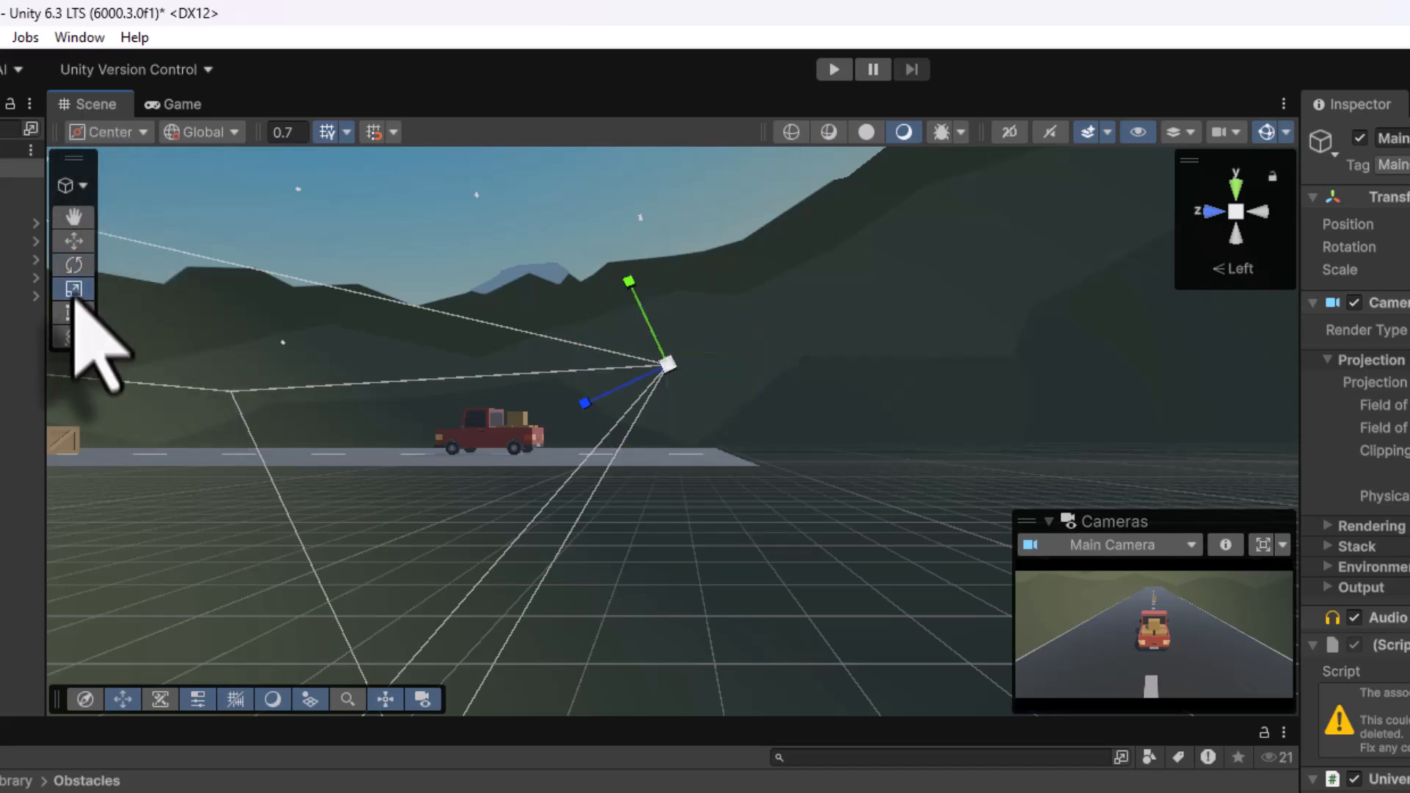
left_click(73, 313)
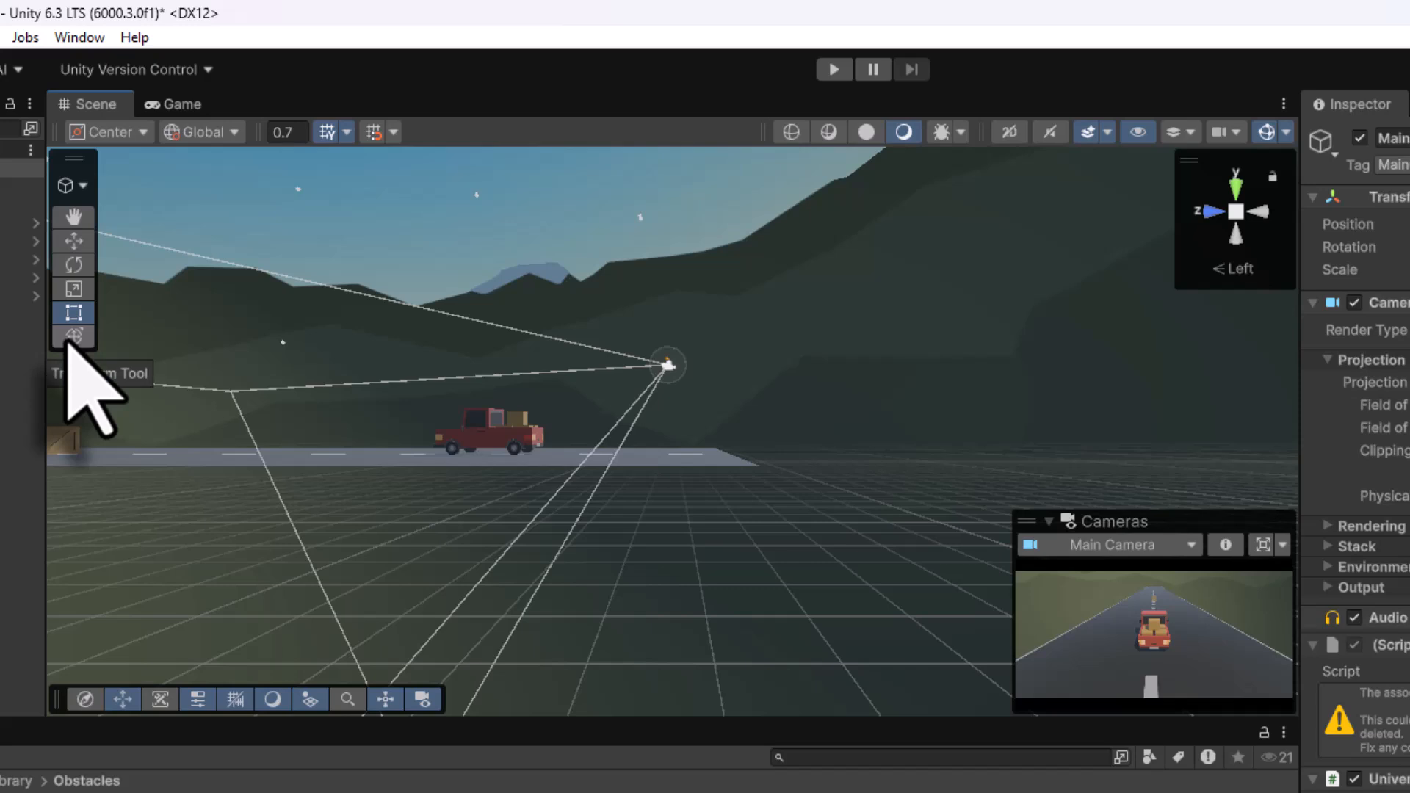
left_click(73, 336)
left_click(74, 314)
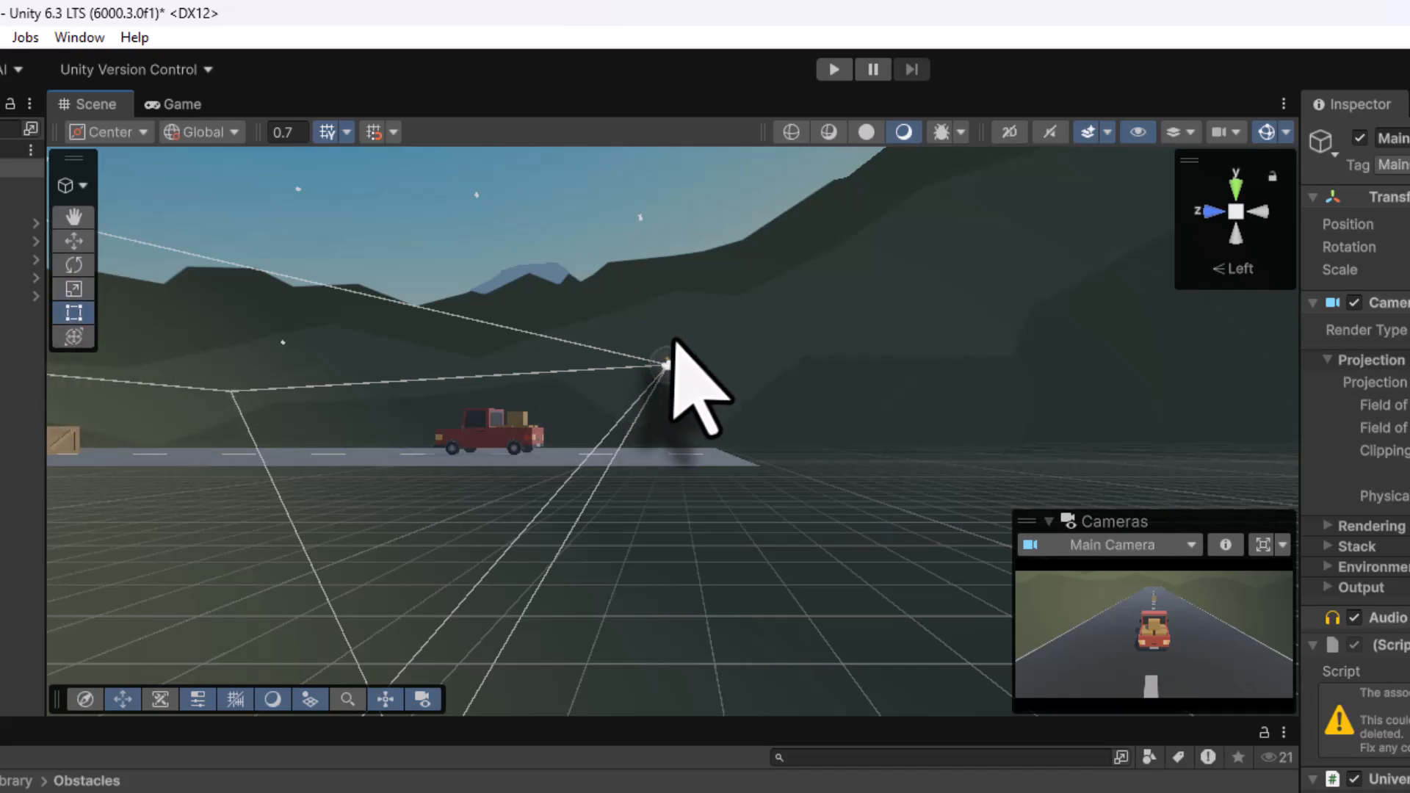
left_click(73, 337)
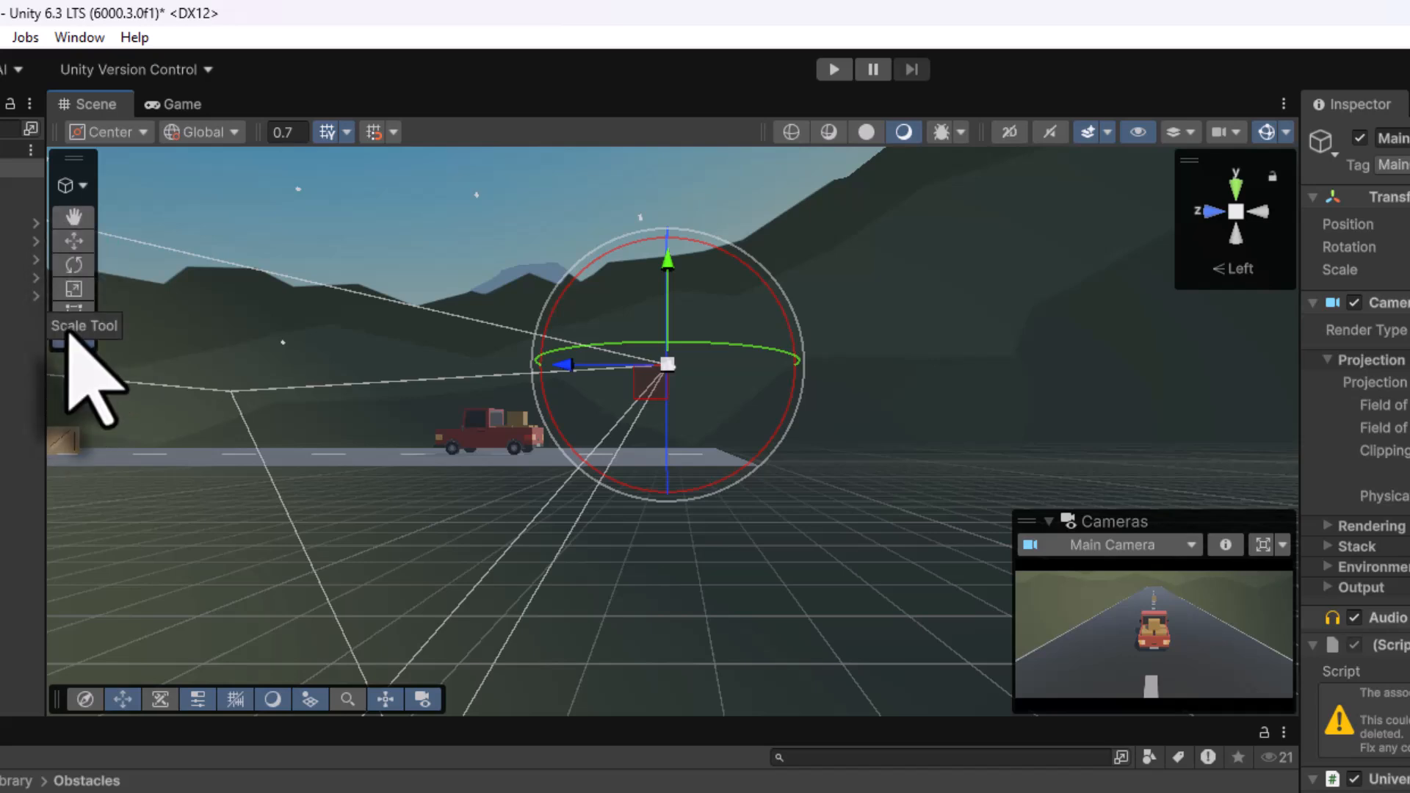
left_click(72, 219)
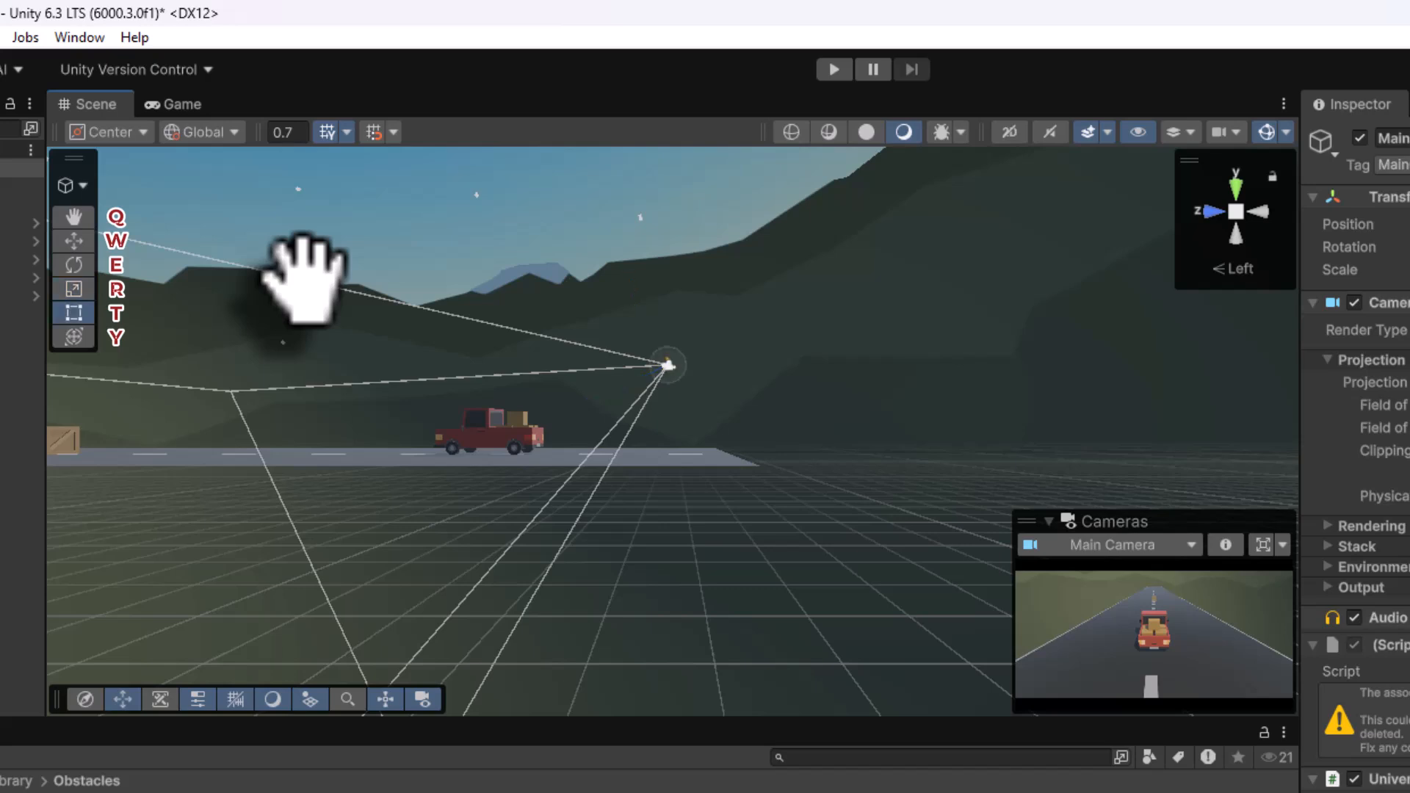
- Activate the Transform tool on the Main Camera in the Scene view
key("y")
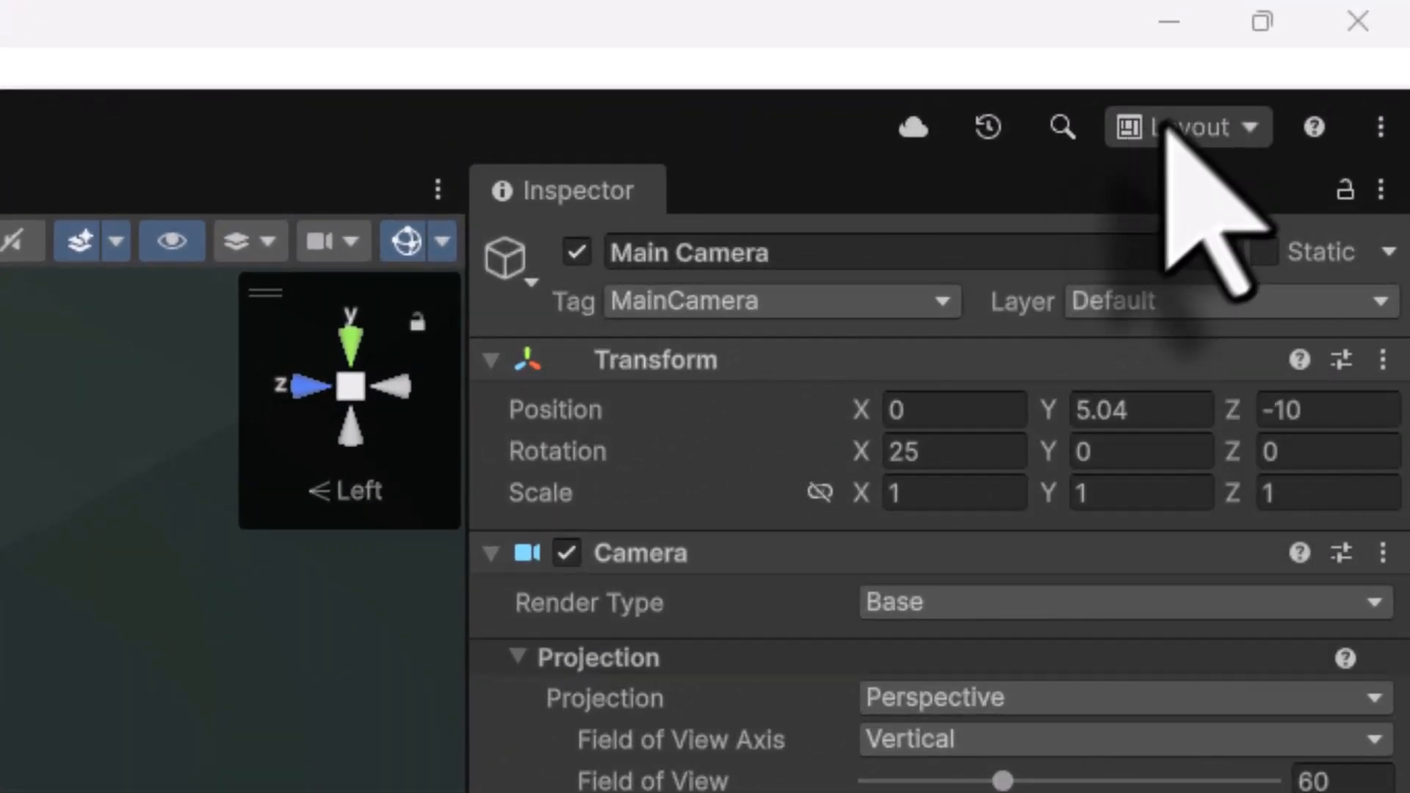
- Preview the 2 by 3 and 4 Split editor layouts and return to the Default layout
left_click(1165, 131)
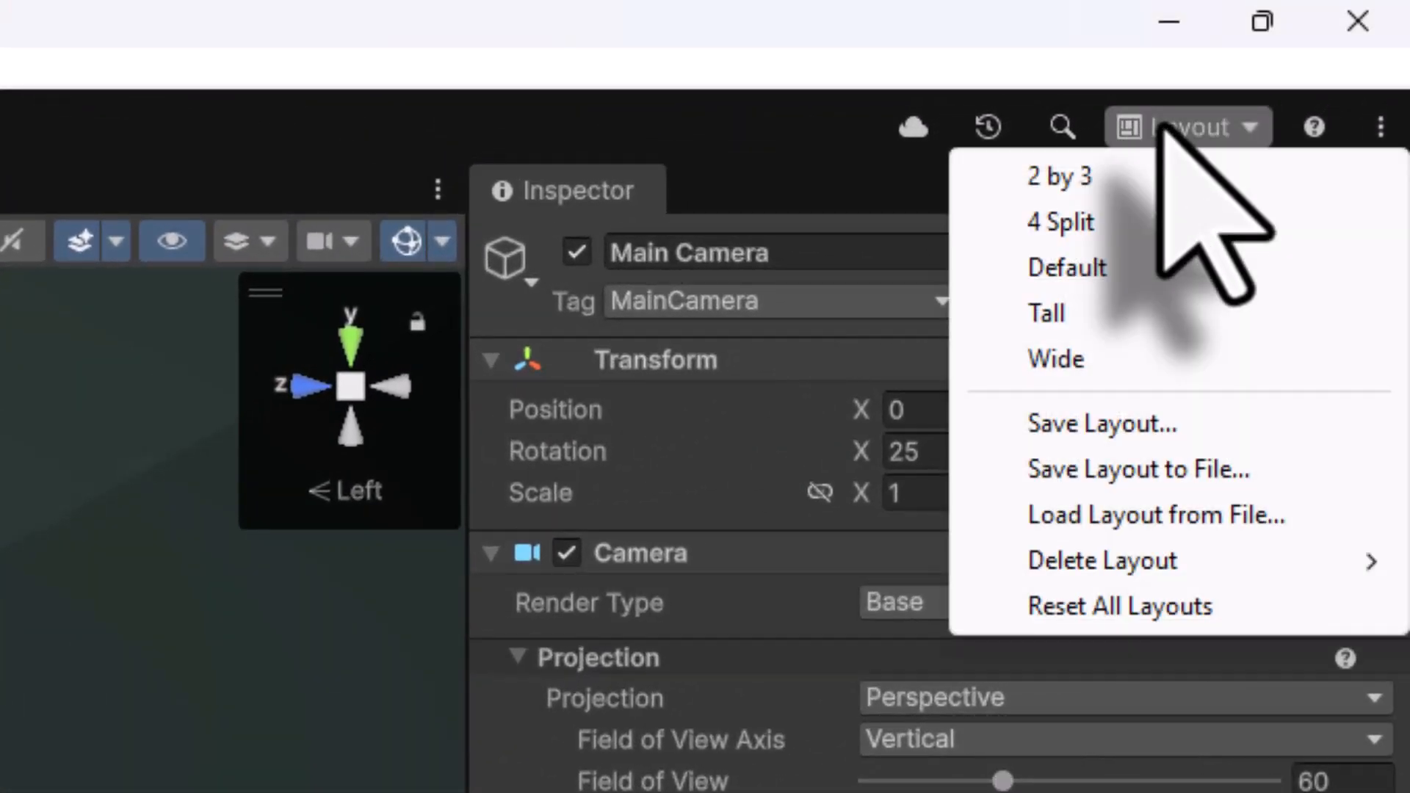
left_click(1139, 178)
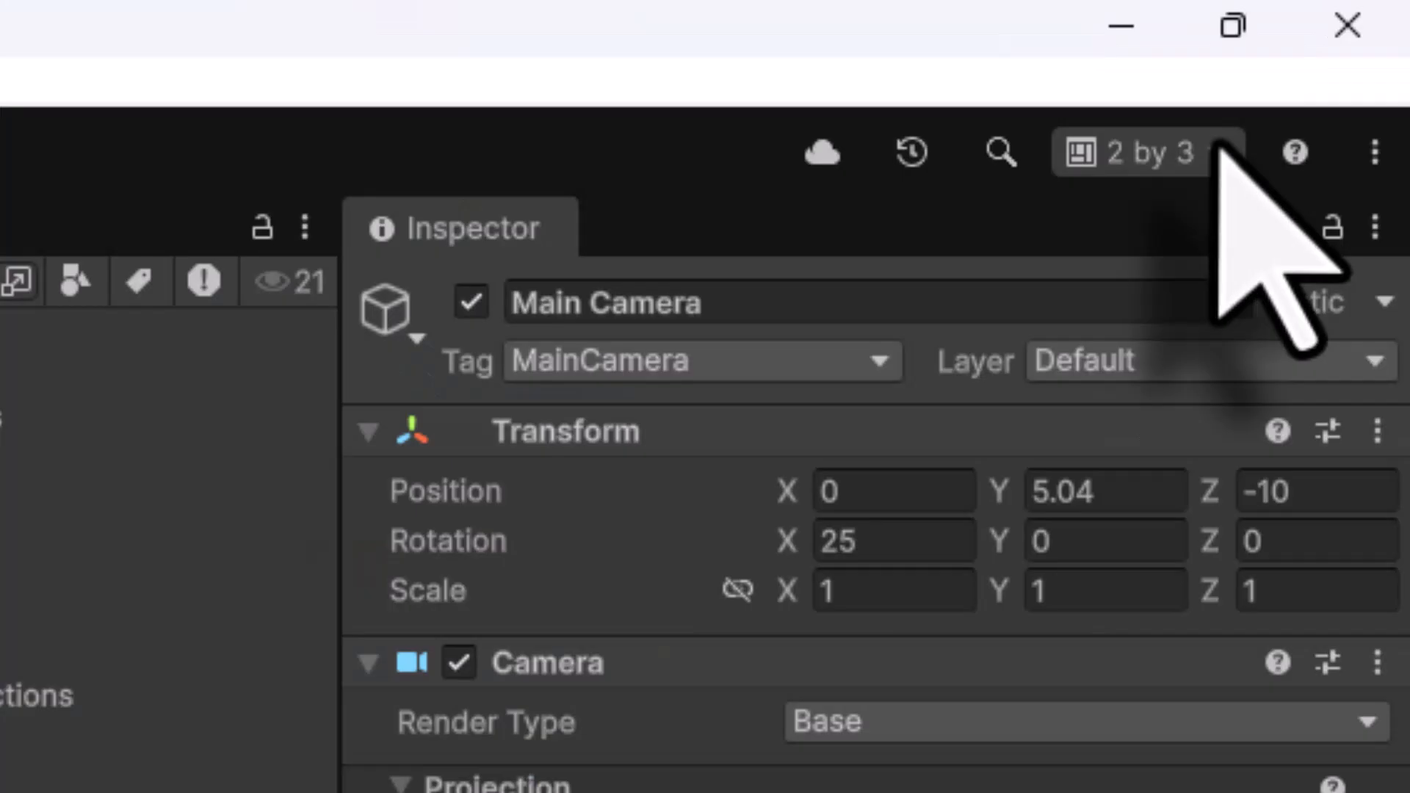
left_click(1352, 44)
left_click(1135, 264)
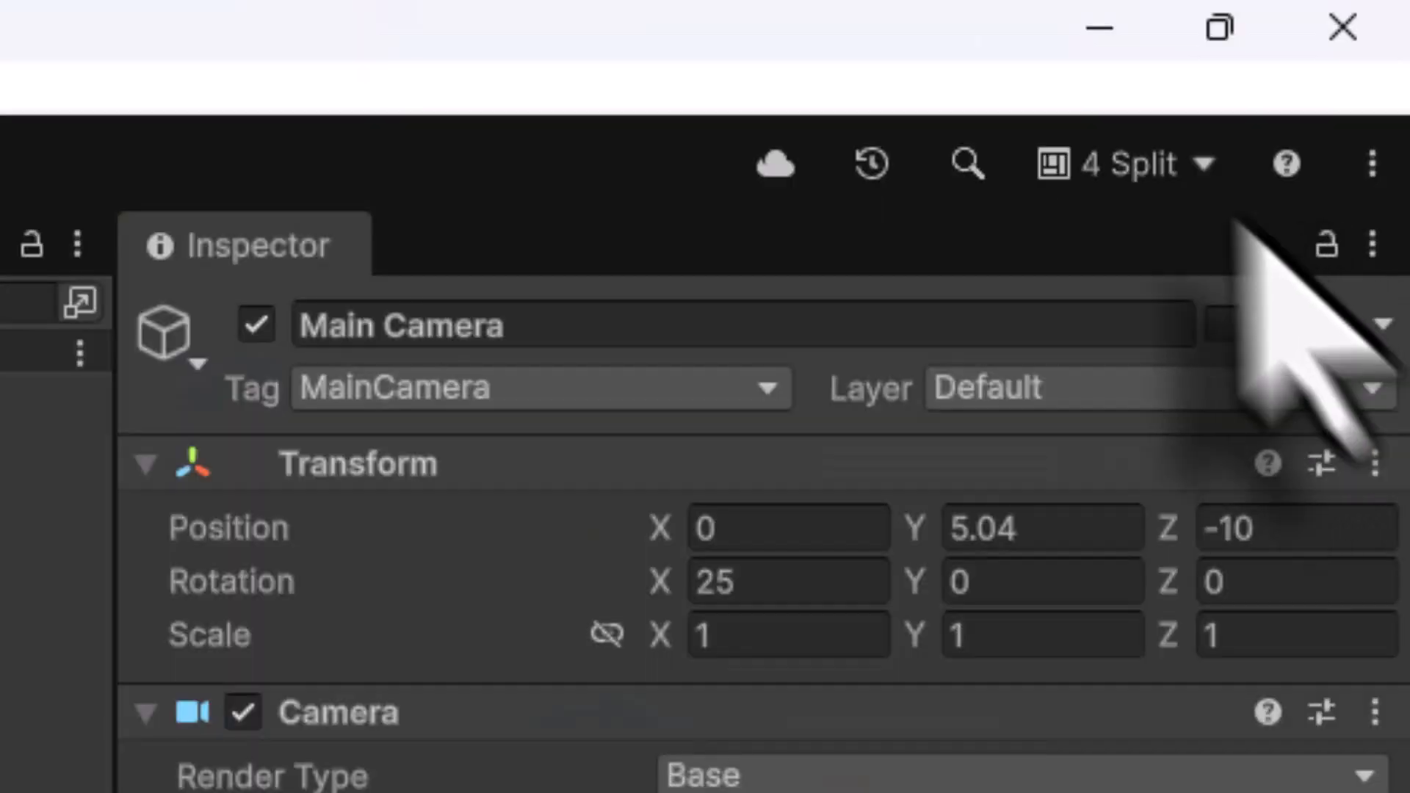
left_click(1350, 47)
left_click(1079, 365)
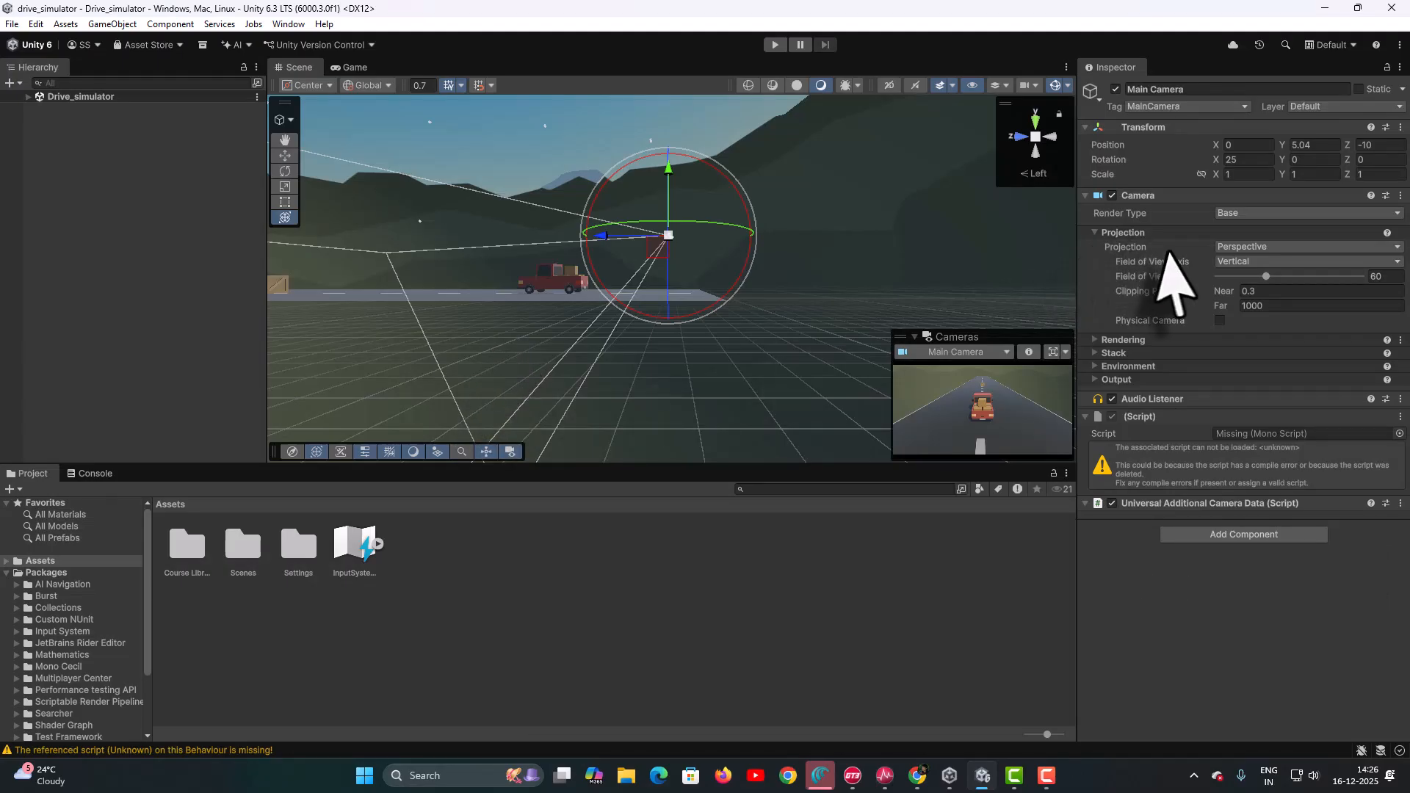
- Compare the Tall and Wide editor layouts and settle on Tall
left_click(1331, 45)
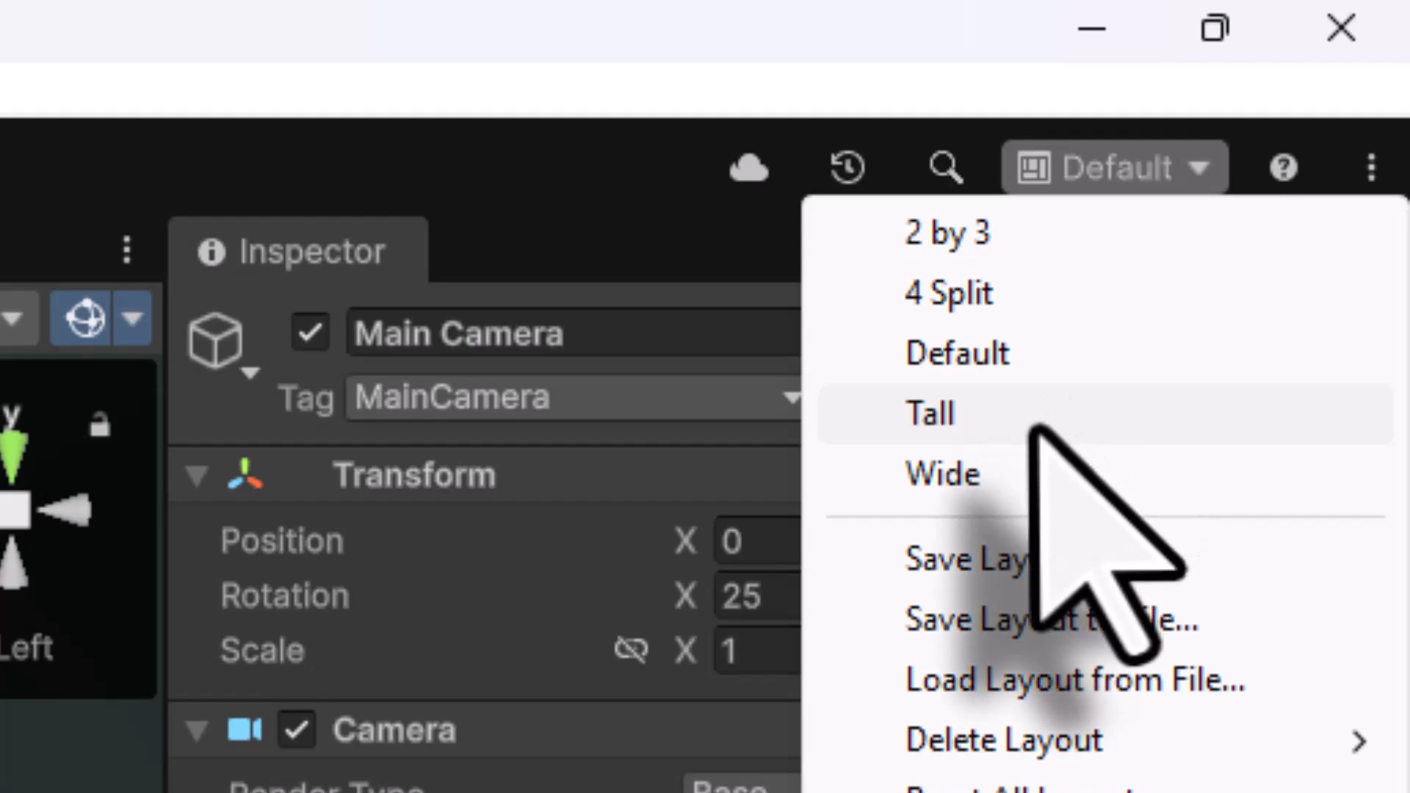
left_click(1315, 111)
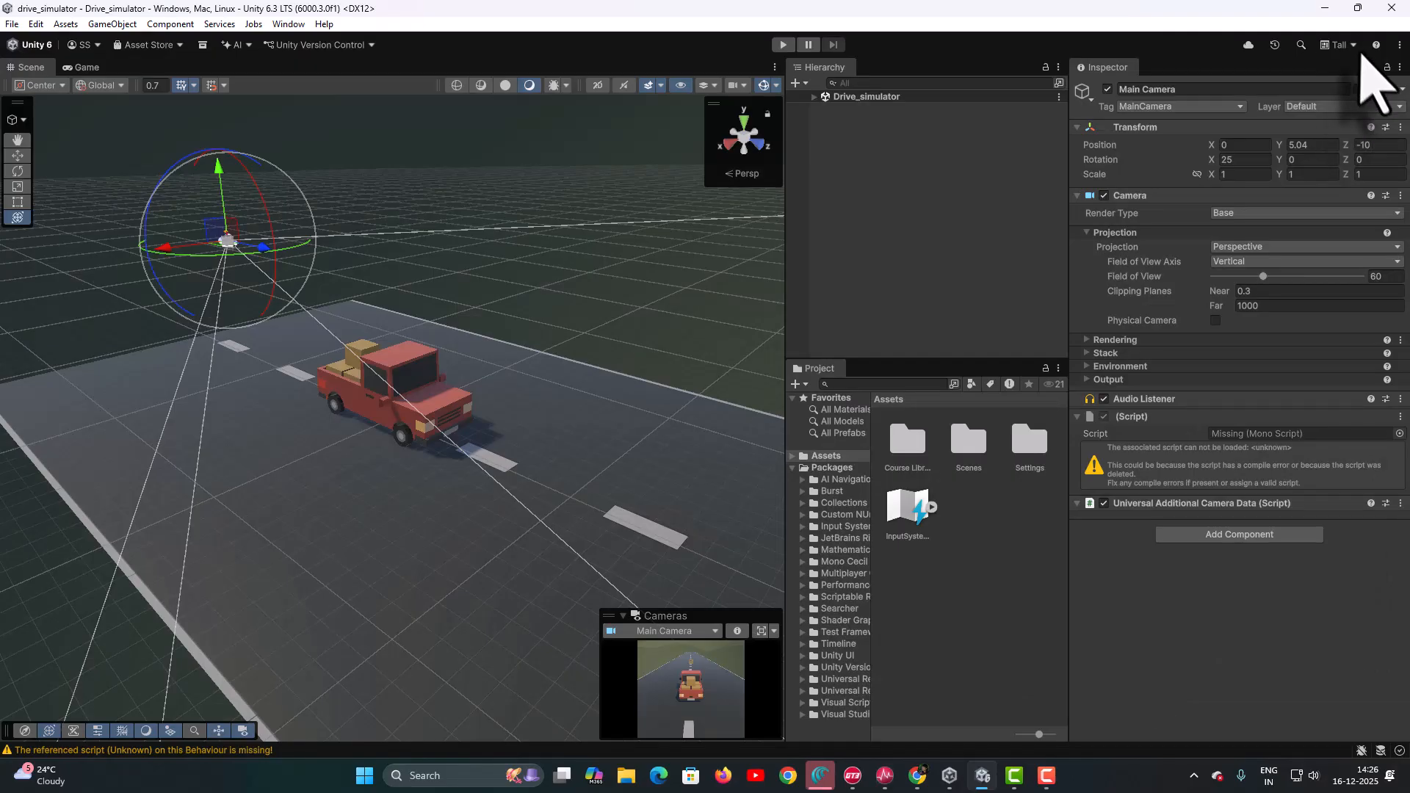
left_click(1146, 168)
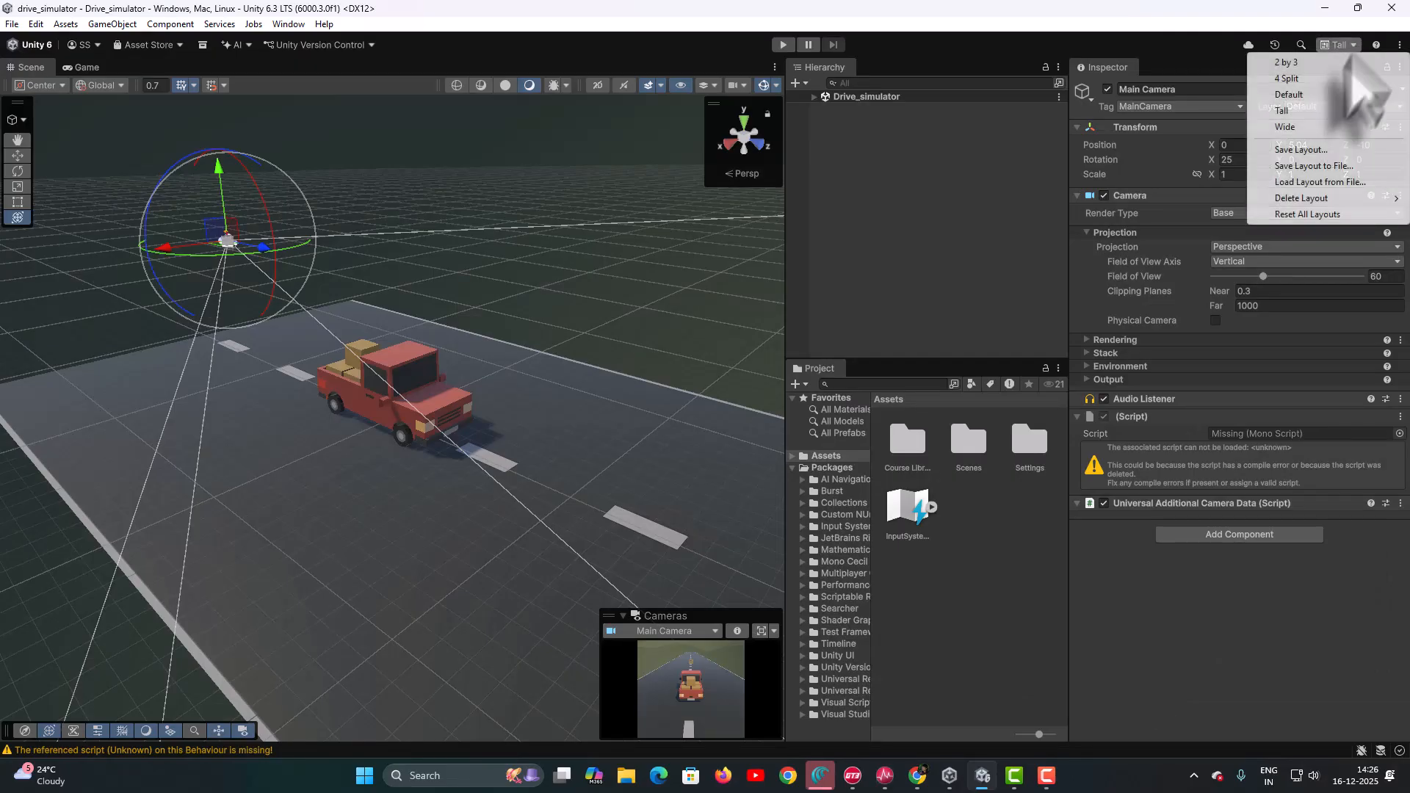
left_click(1316, 126)
left_click(1337, 45)
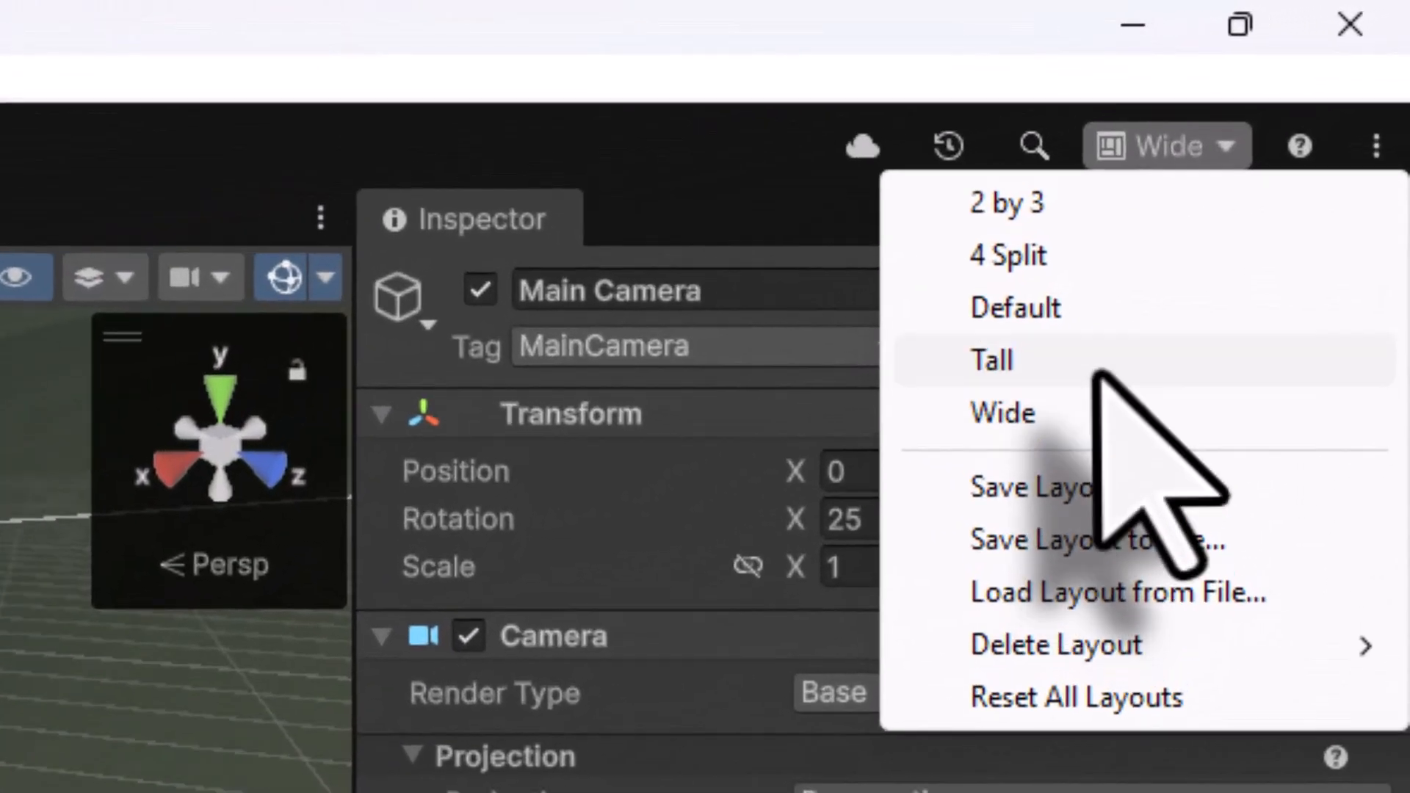
left_click(1098, 373)
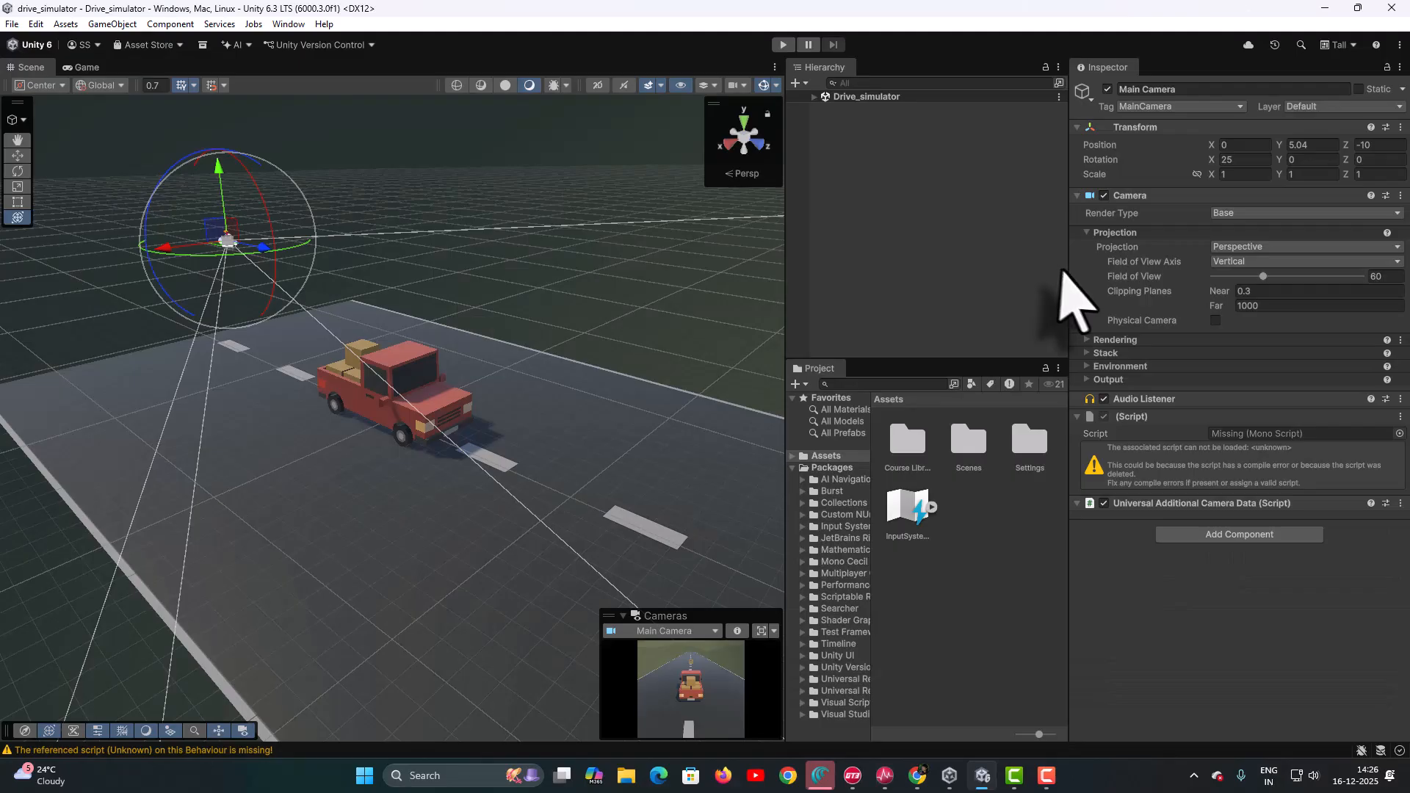
- Narrow the Inspector in favour of the Hierarchy and Project windows, and widen the Project window's folder tree
left_click_drag(1066, 270, 1100, 270)
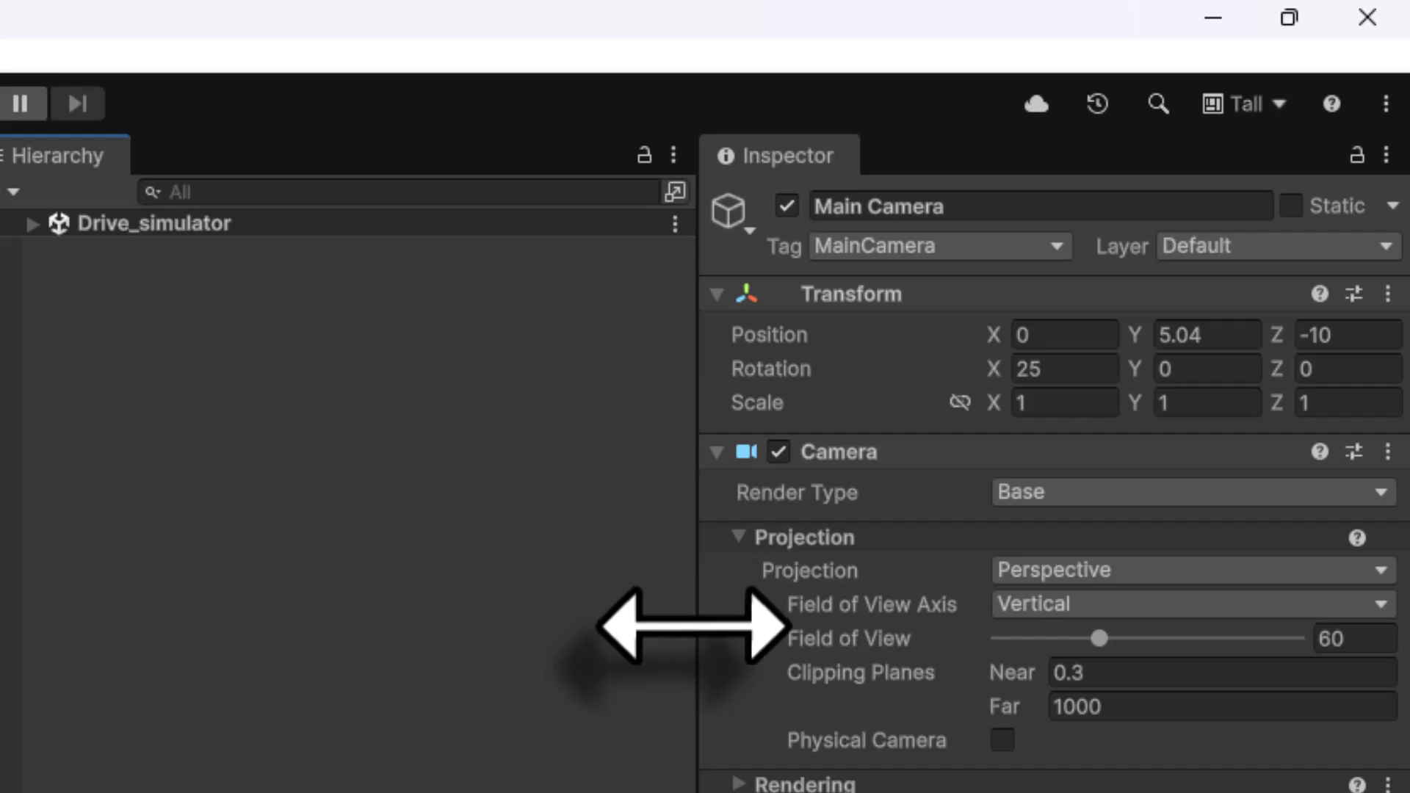
left_click_drag(691, 628, 727, 628)
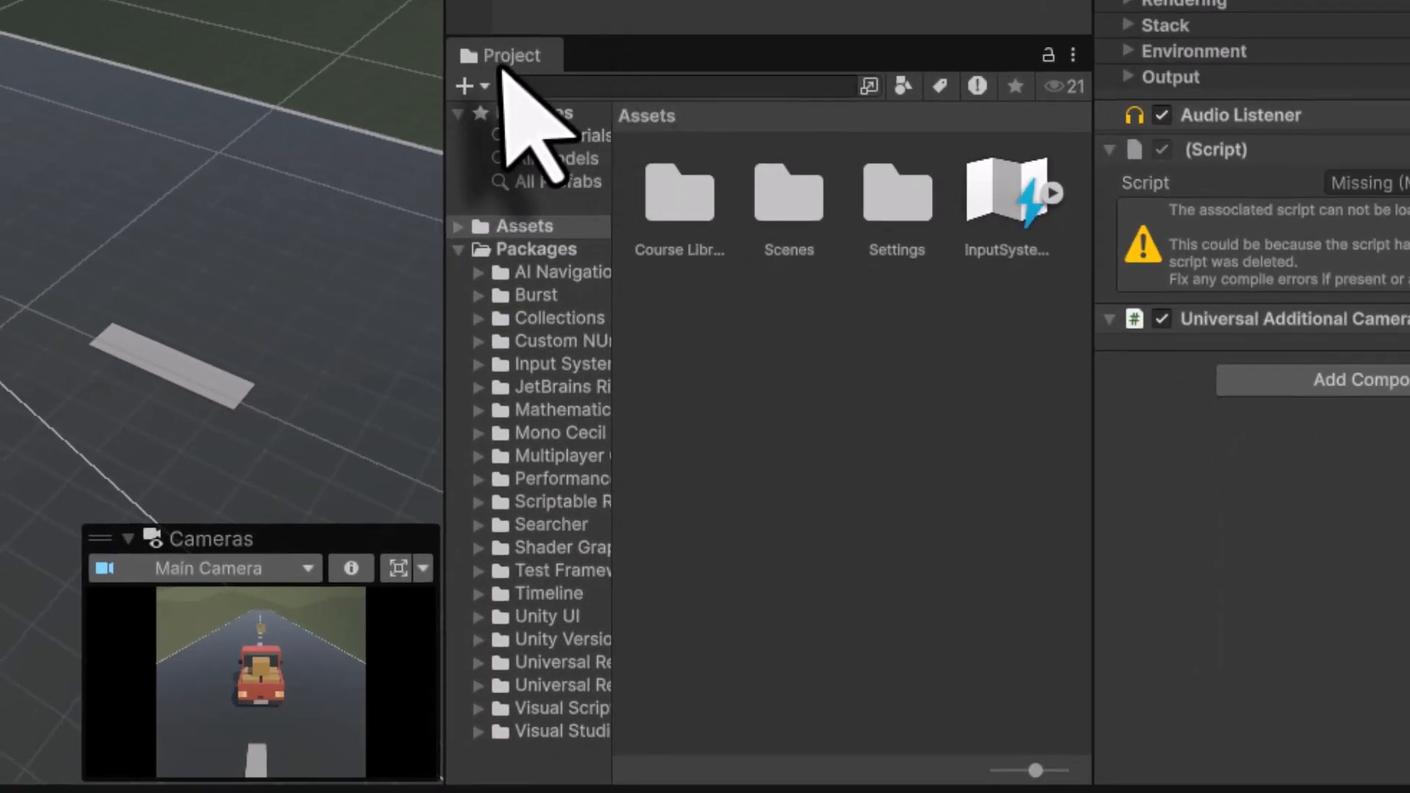
left_click_drag(612, 294, 726, 315)
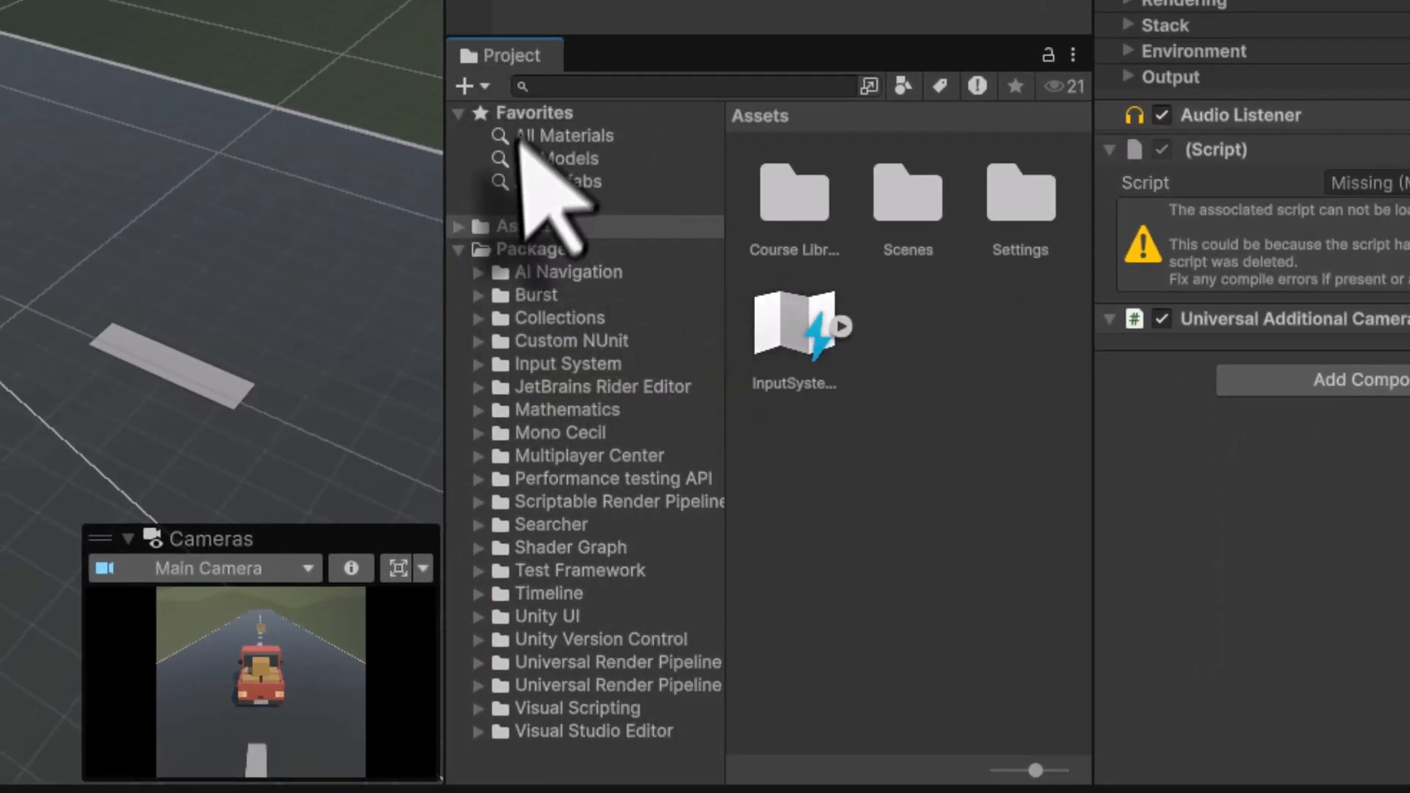
- Browse the AI Navigation, Burst and Collections package folders and enlarge the asset icons to their maximum size
left_click(550, 278)
left_click(560, 297)
left_click(556, 323)
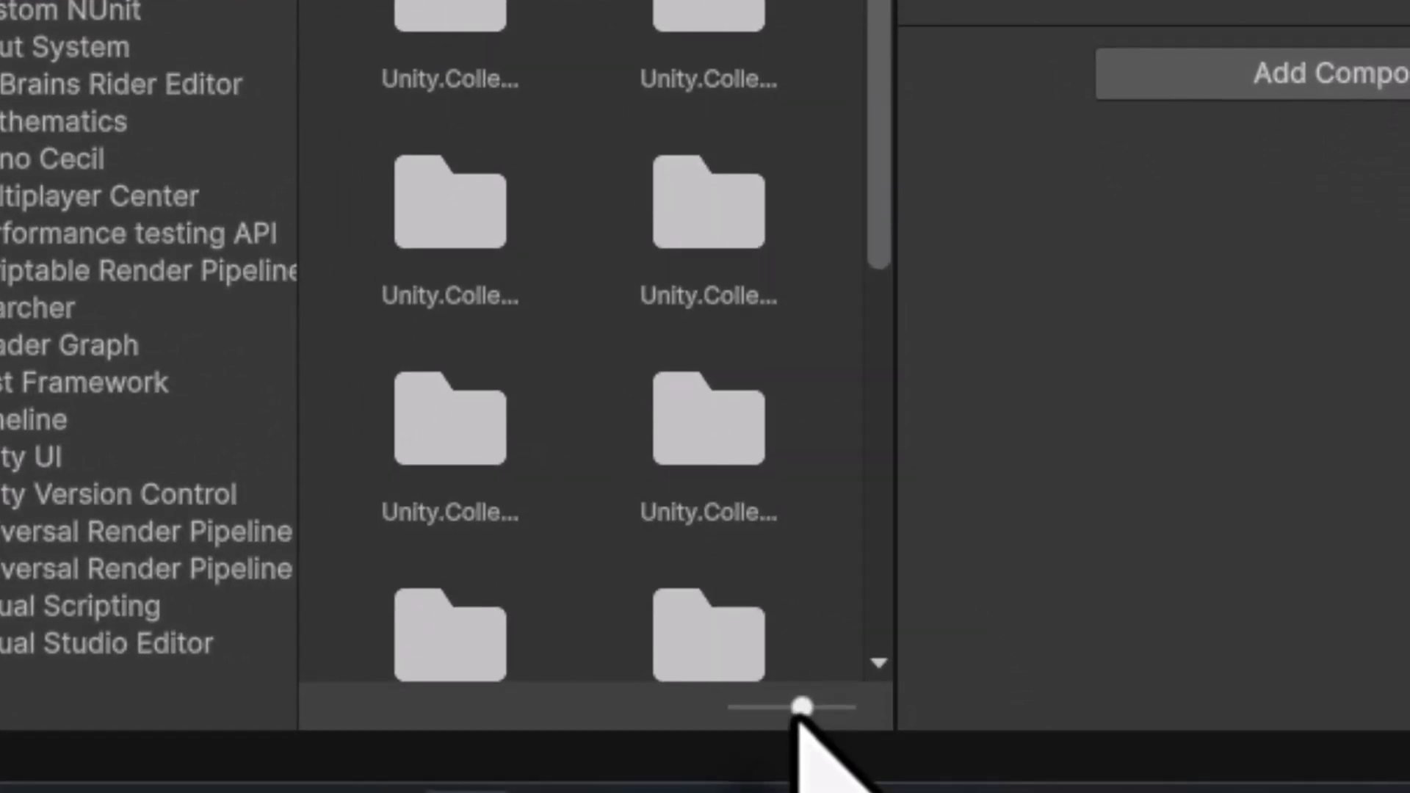
left_click_drag(801, 709, 869, 719)
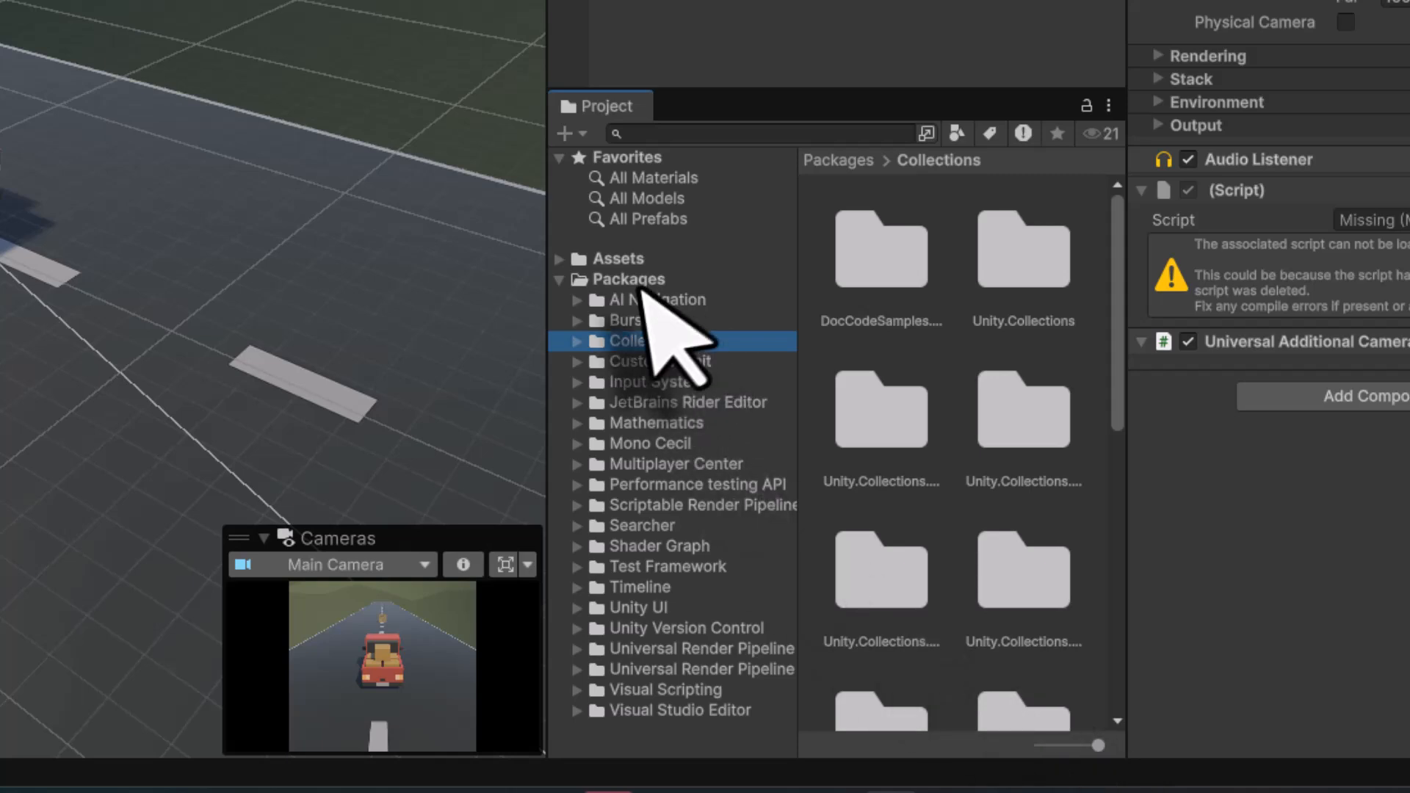
- Open the Obstacles folder inside Assets > Course Library and shrink the asset icons to a plain list
left_click(623, 259)
double_click(918, 272)
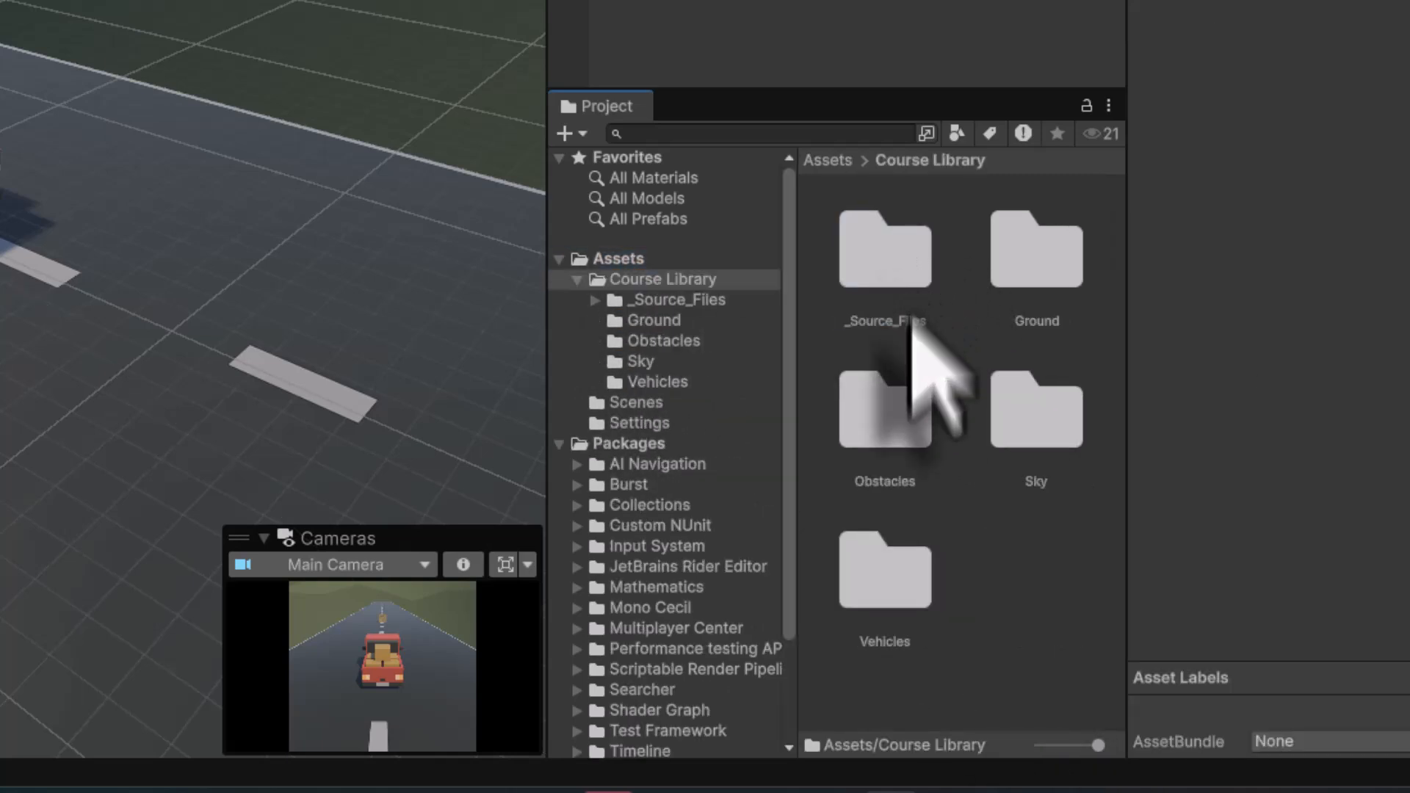
double_click(878, 441)
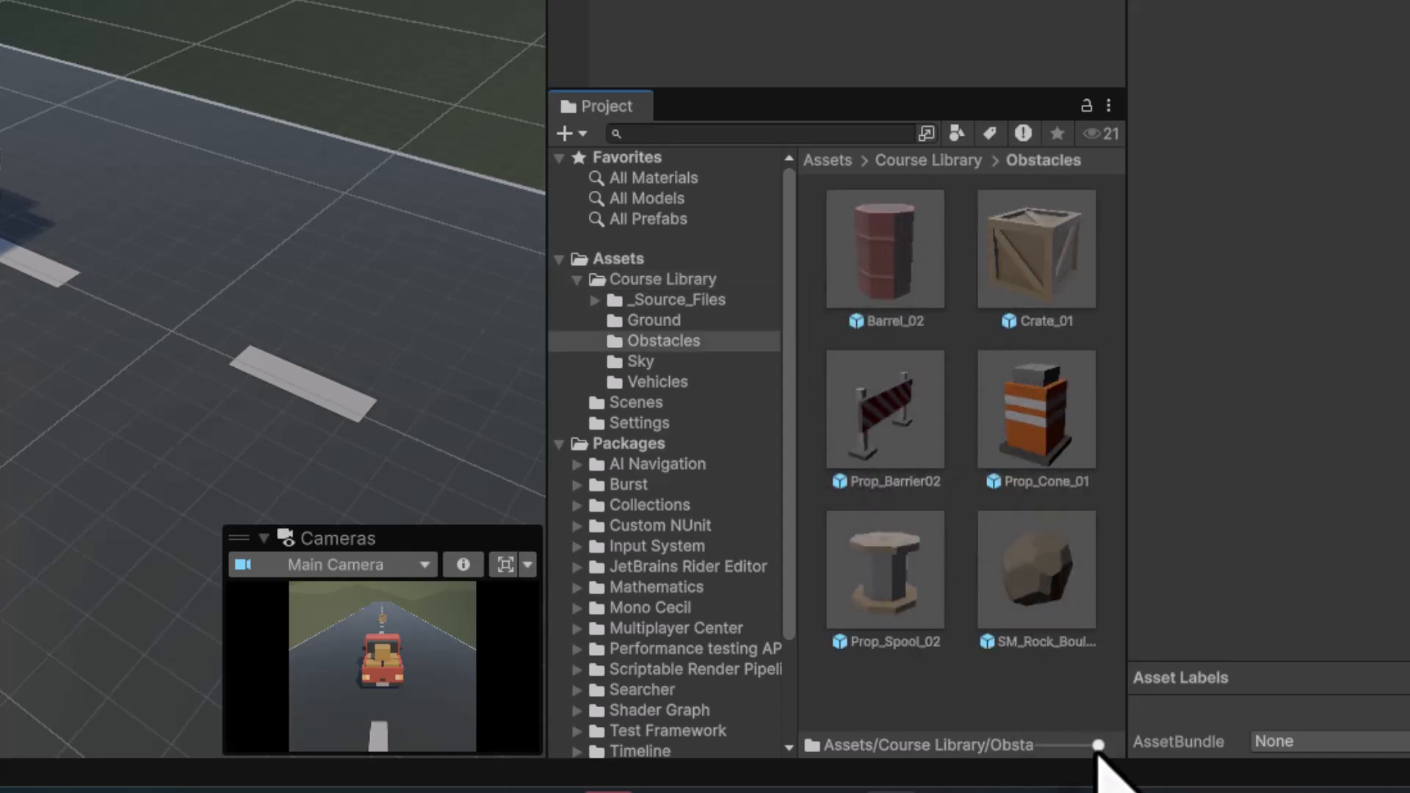
left_click_drag(1099, 746, 1041, 746)
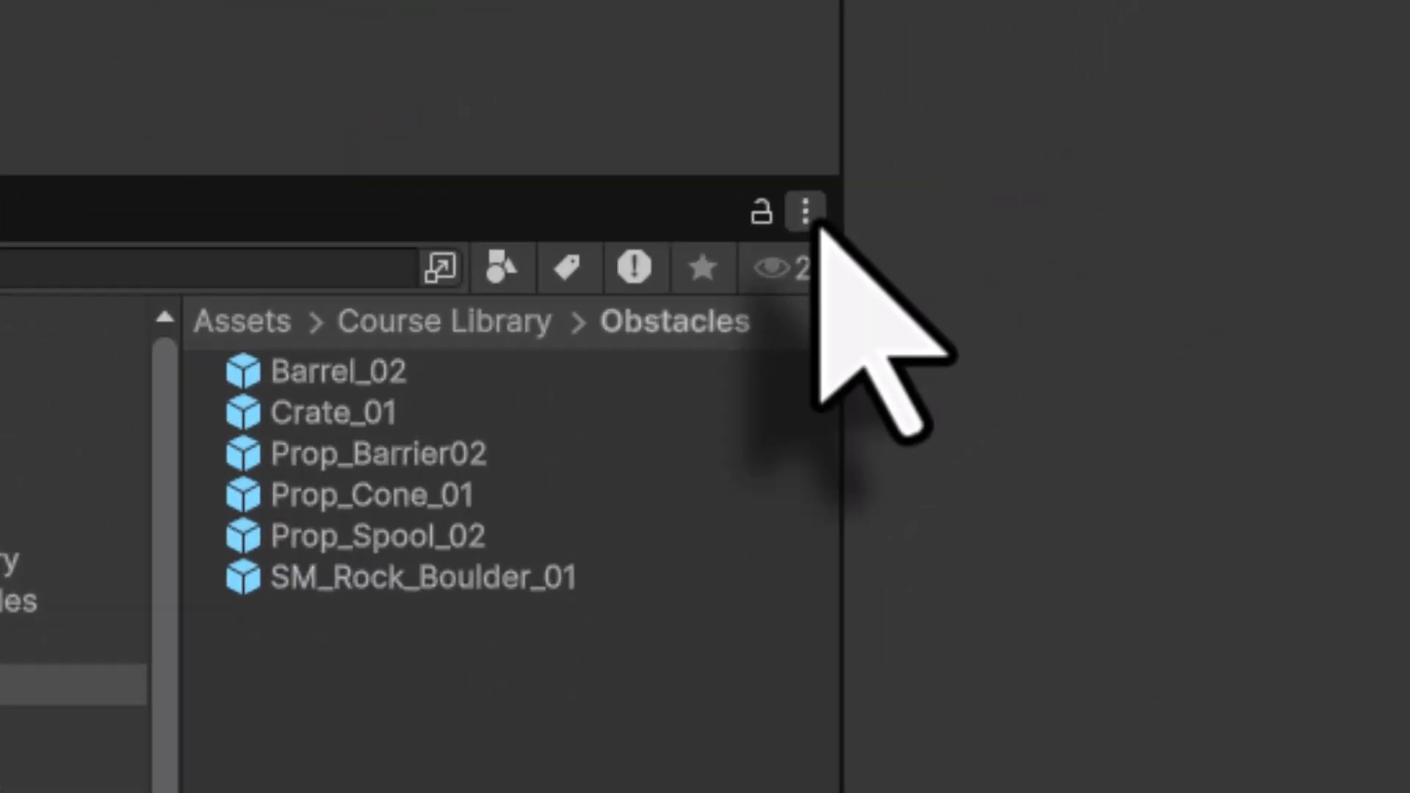
- Switch the Project window to One Column Layout, and expand and collapse the Obstacles folder and the Drive_simulator scene
left_click(806, 211)
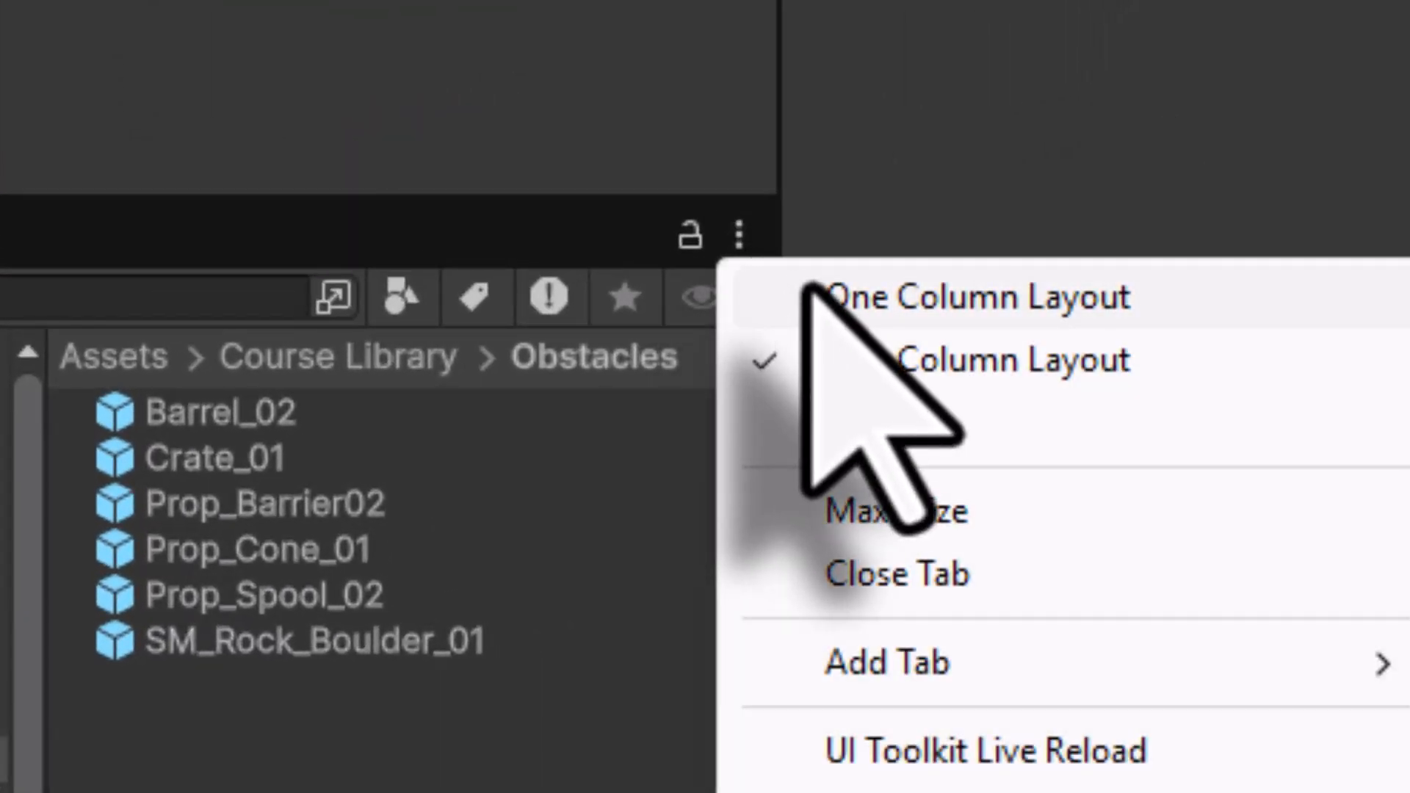
left_click(808, 290)
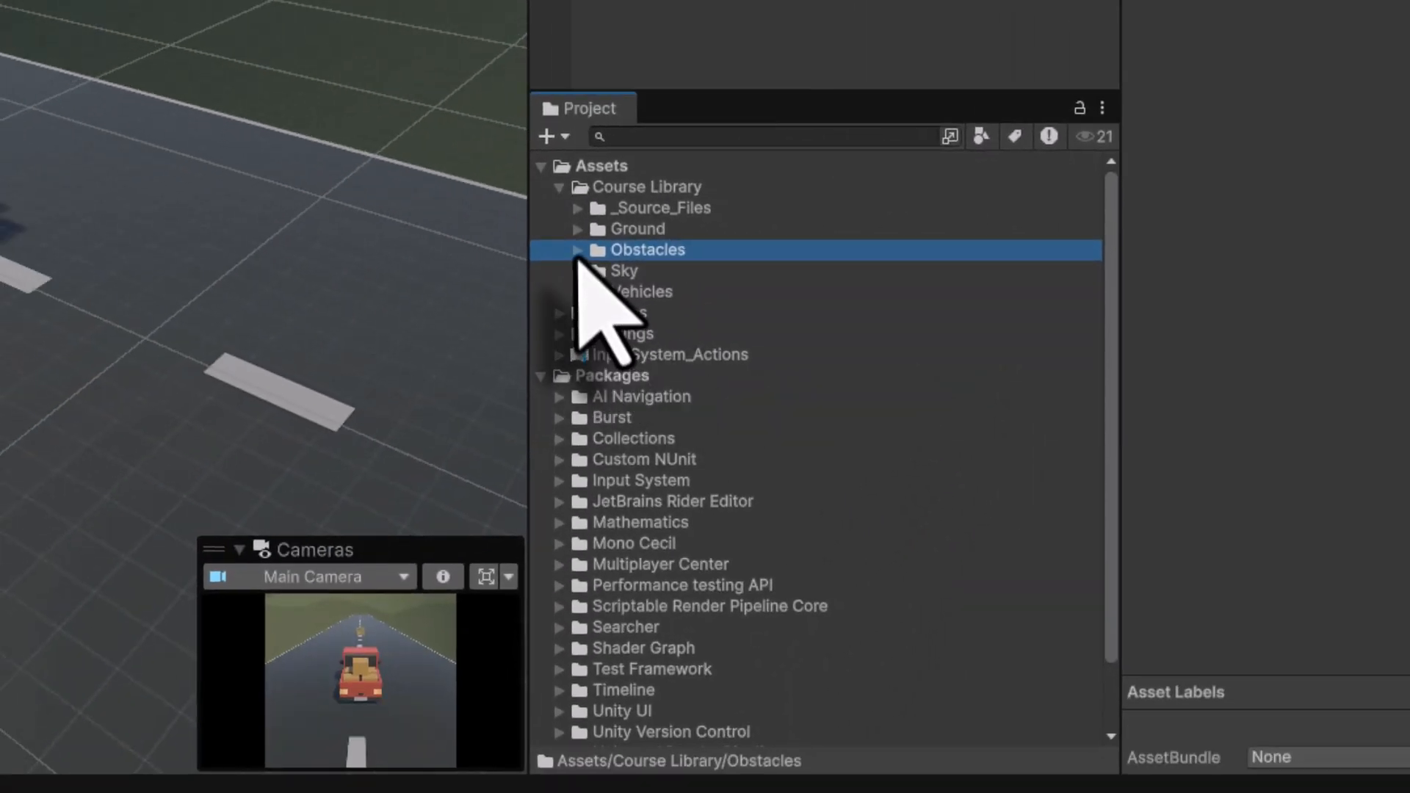
left_click(577, 251)
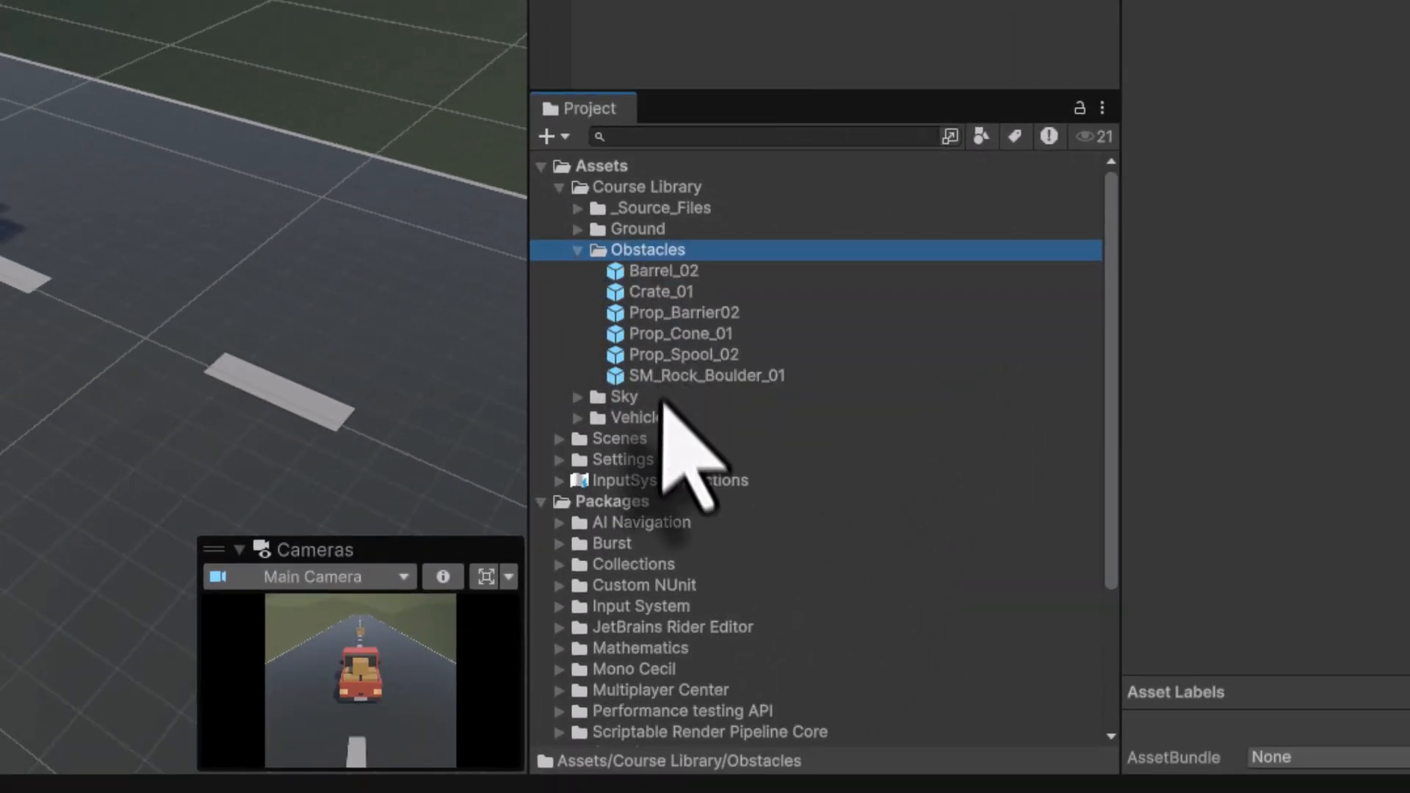
left_click(578, 250)
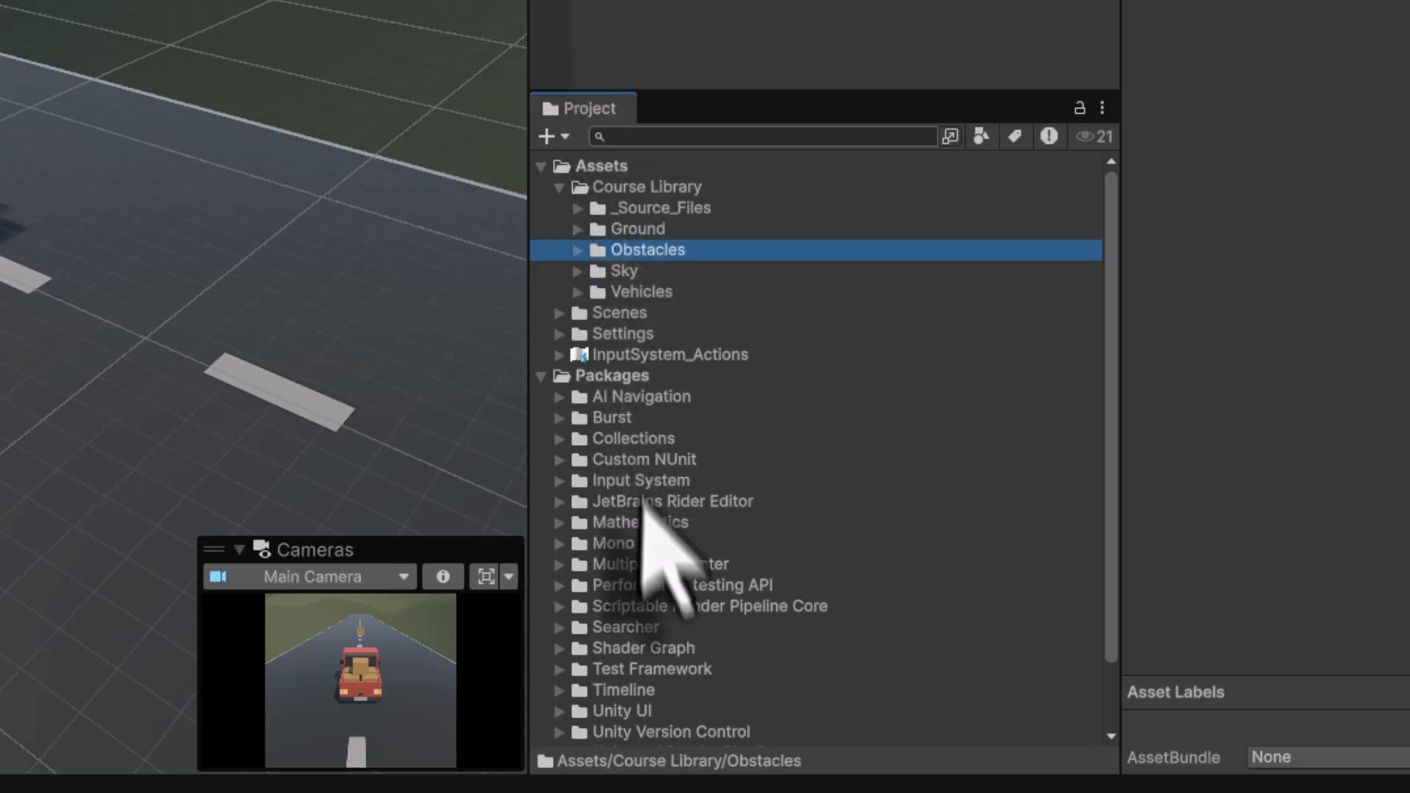
left_click(563, 71)
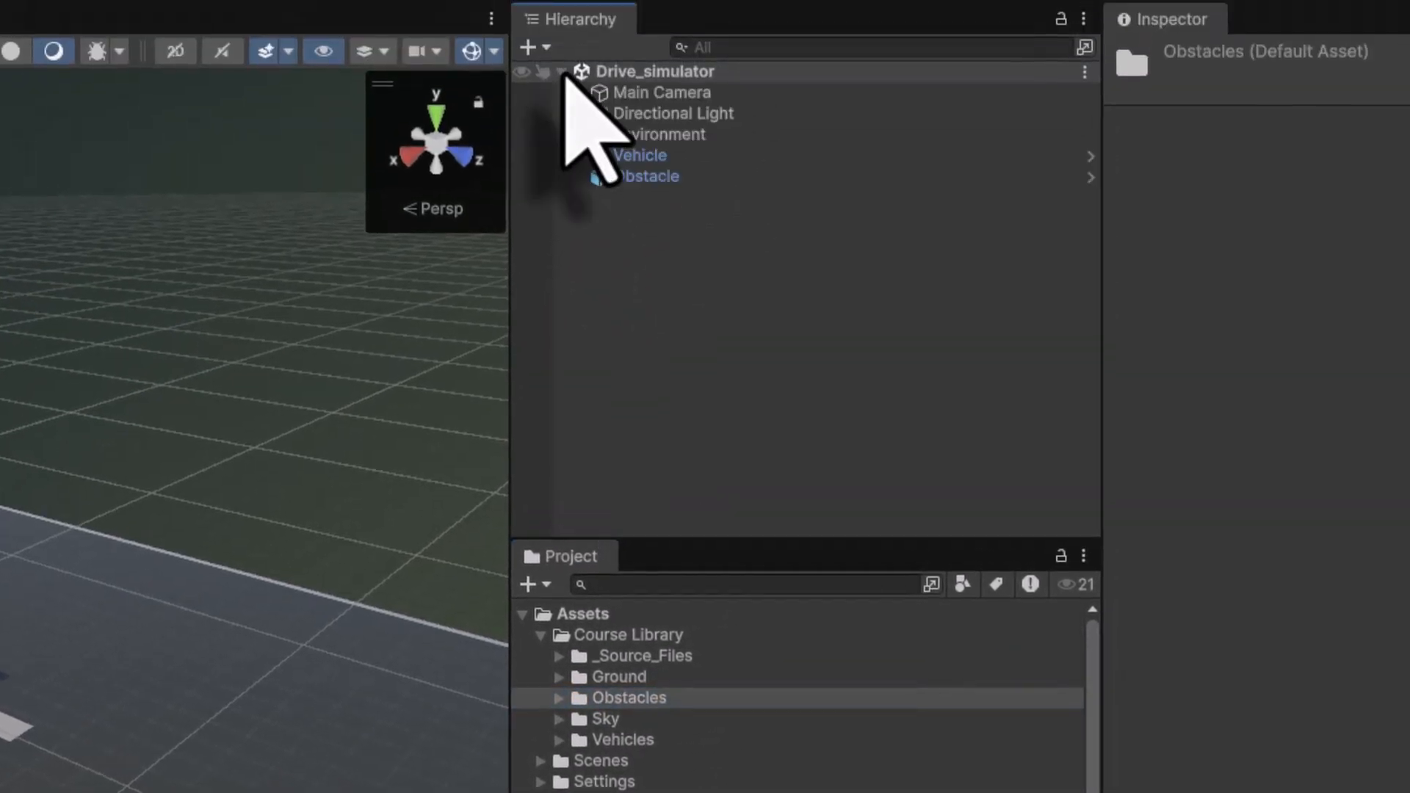
left_click(563, 71)
- Widen the Scene view, narrow the Inspector slightly, and hide the Cameras overlay
left_click_drag(510, 418, 540, 420)
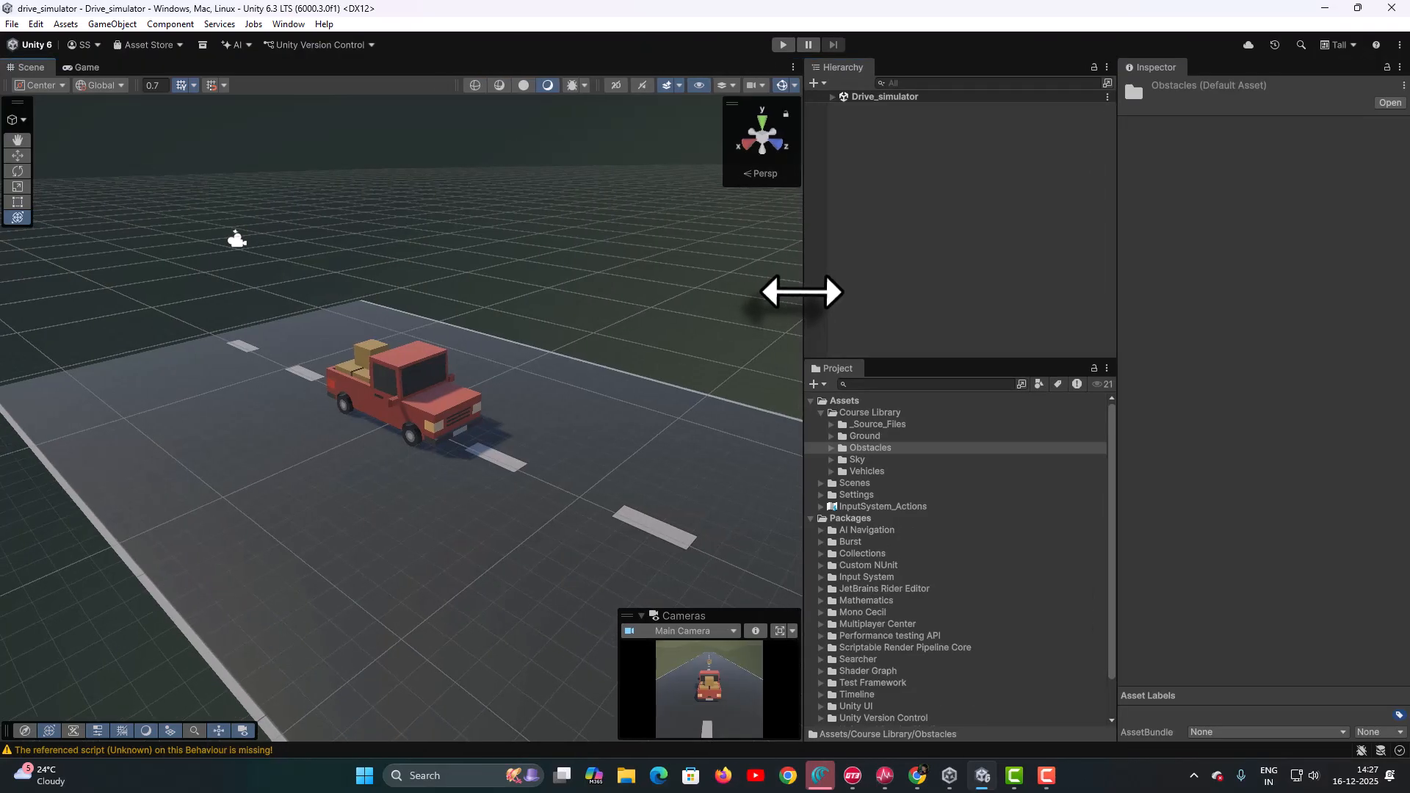
left_click_drag(1117, 333, 1126, 333)
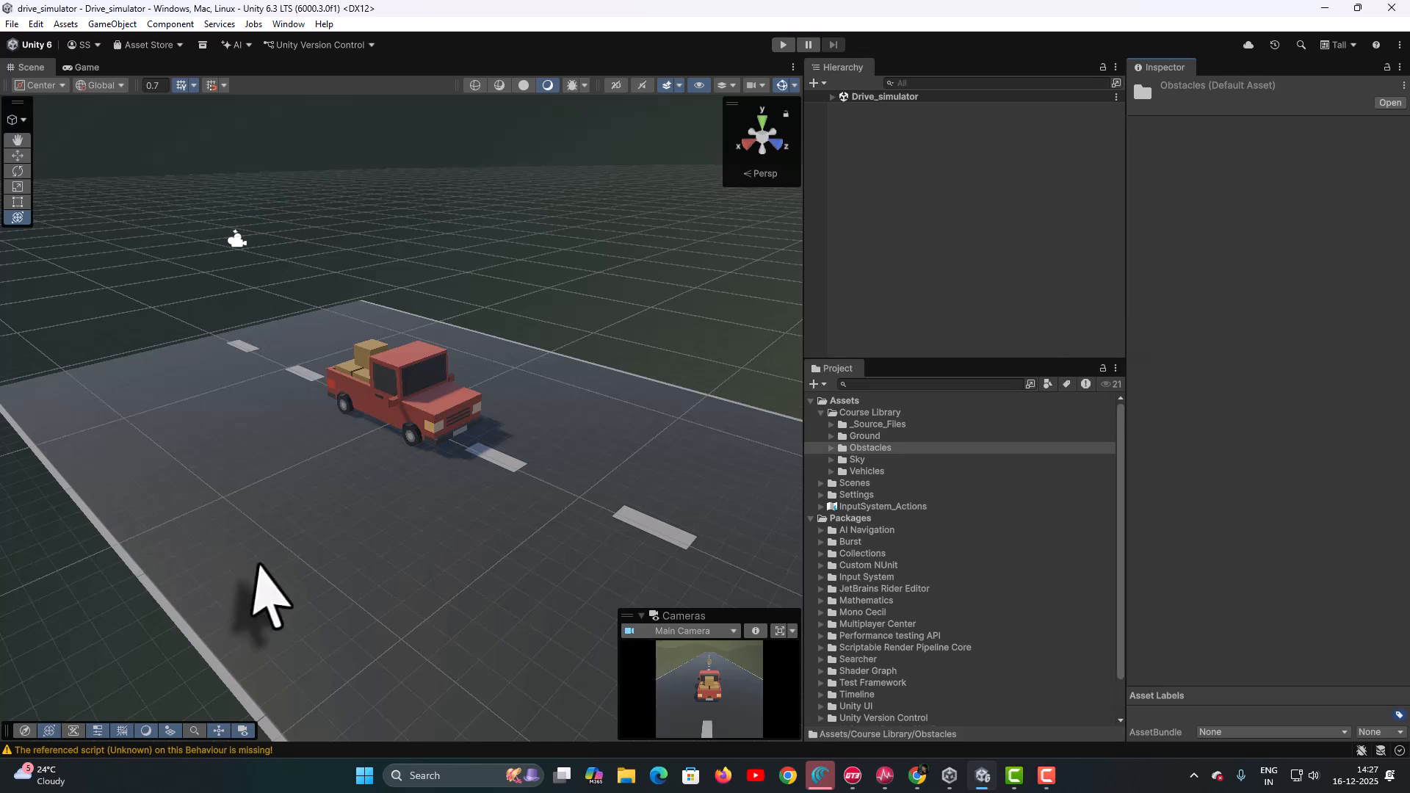
left_click(242, 730)
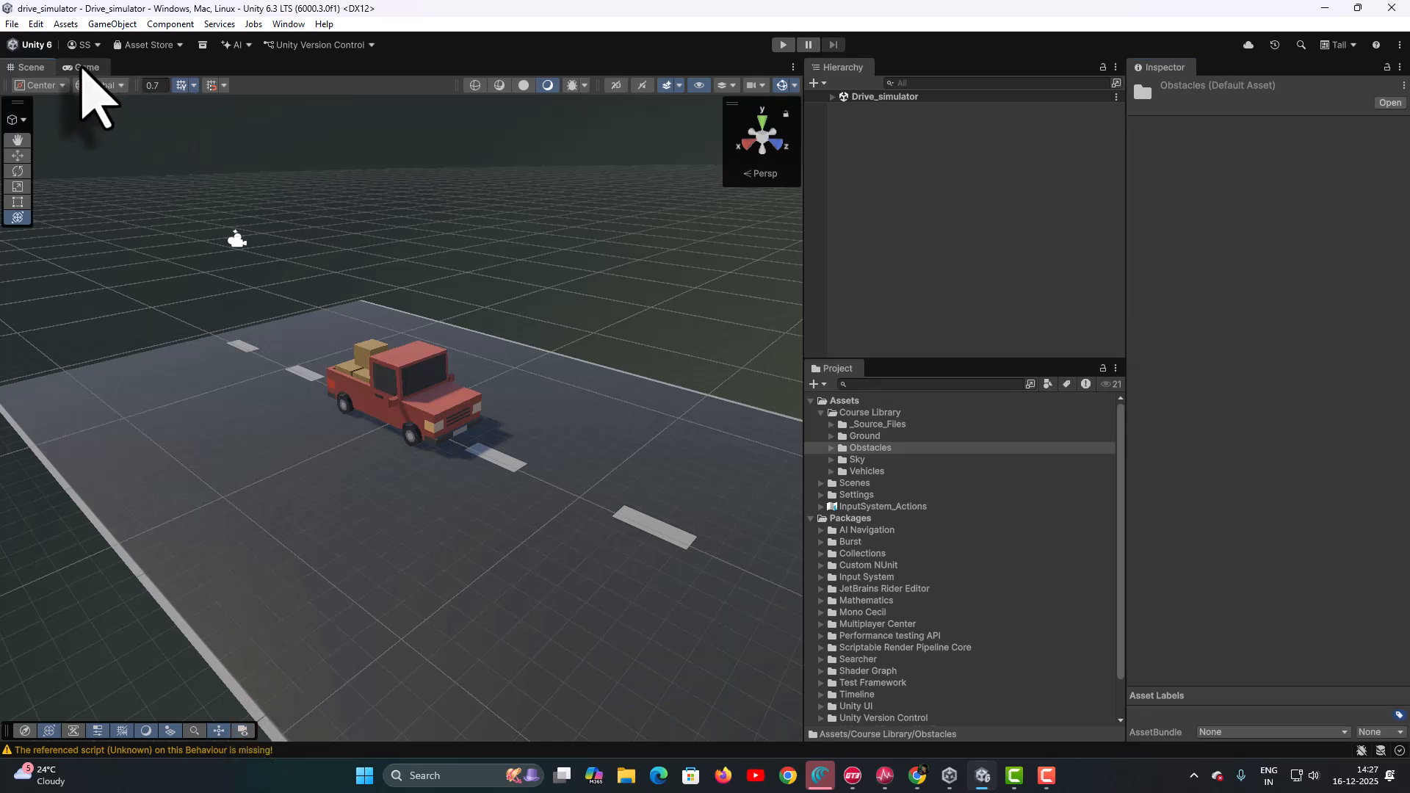
- Dock the Scene view above the Game view and divide the height between them almost equally
left_click_drag(82, 68, 316, 290)
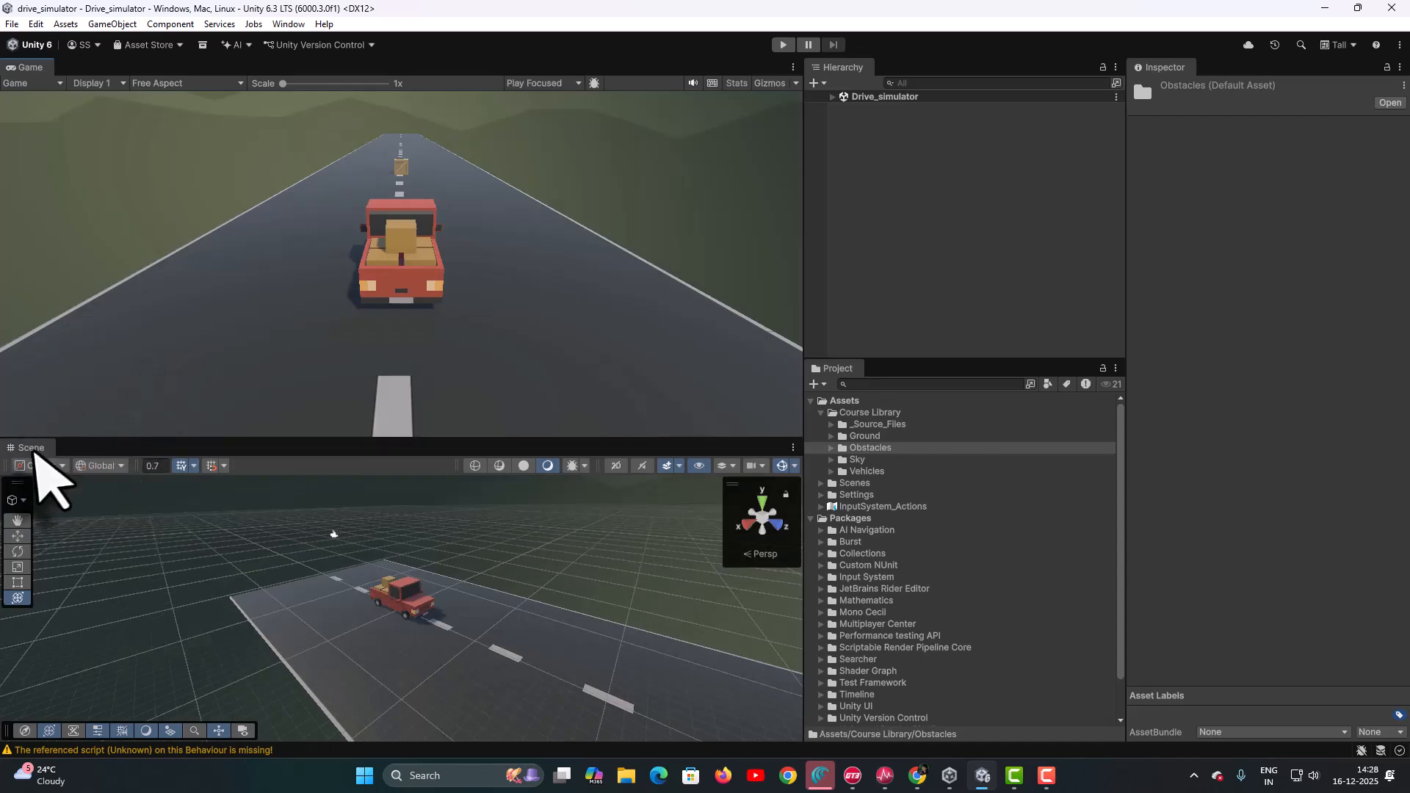
left_click_drag(34, 452, 327, 177)
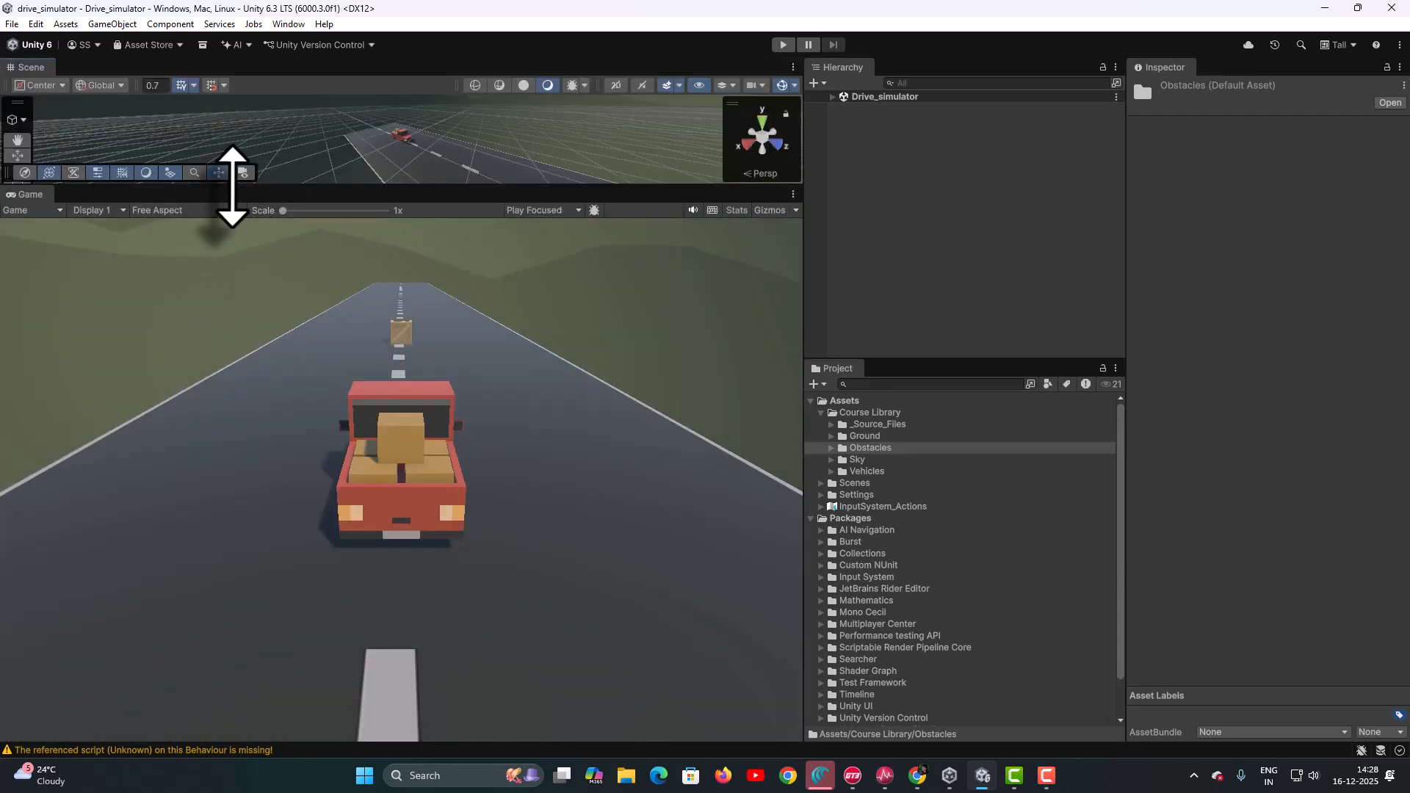
left_click_drag(233, 187, 227, 411)
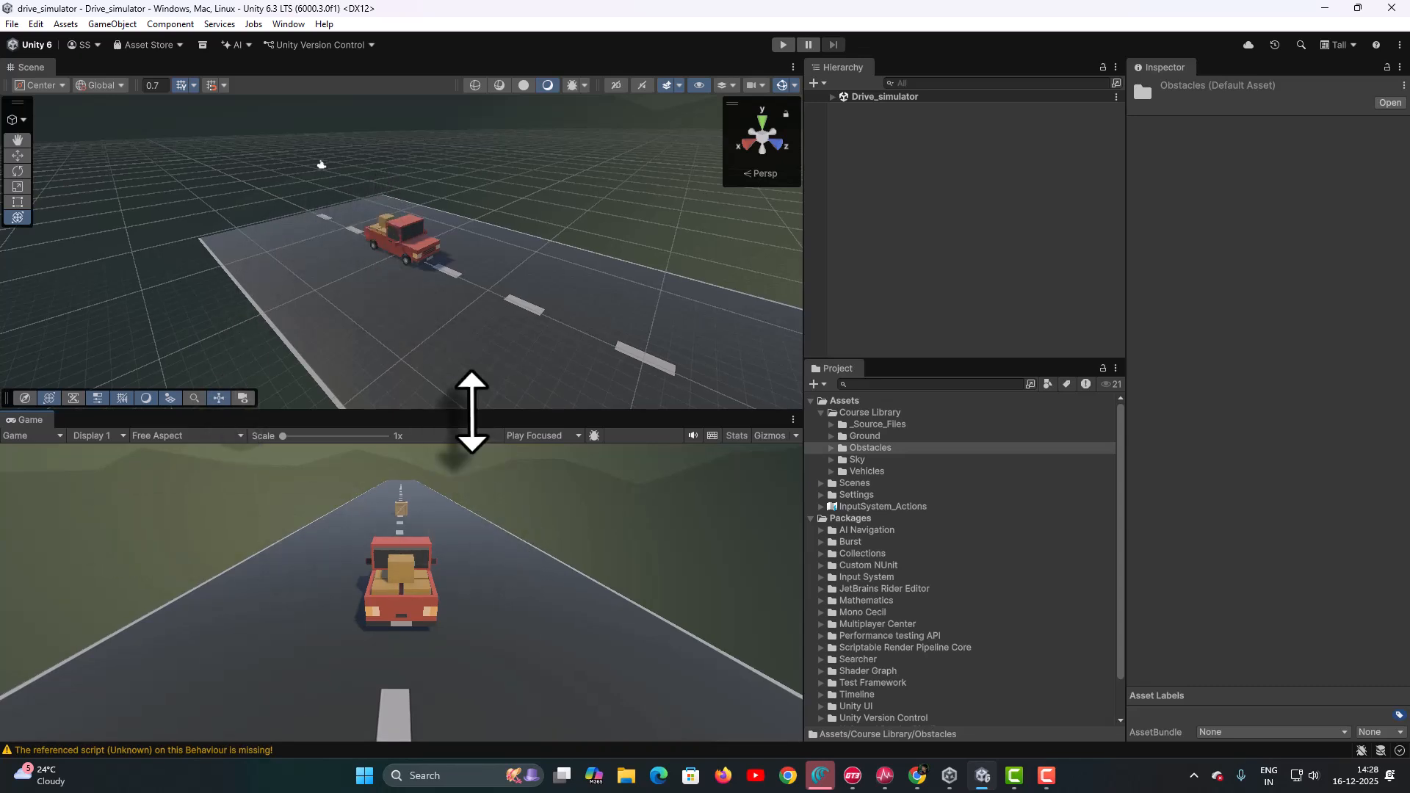
left_click_drag(472, 412, 472, 402)
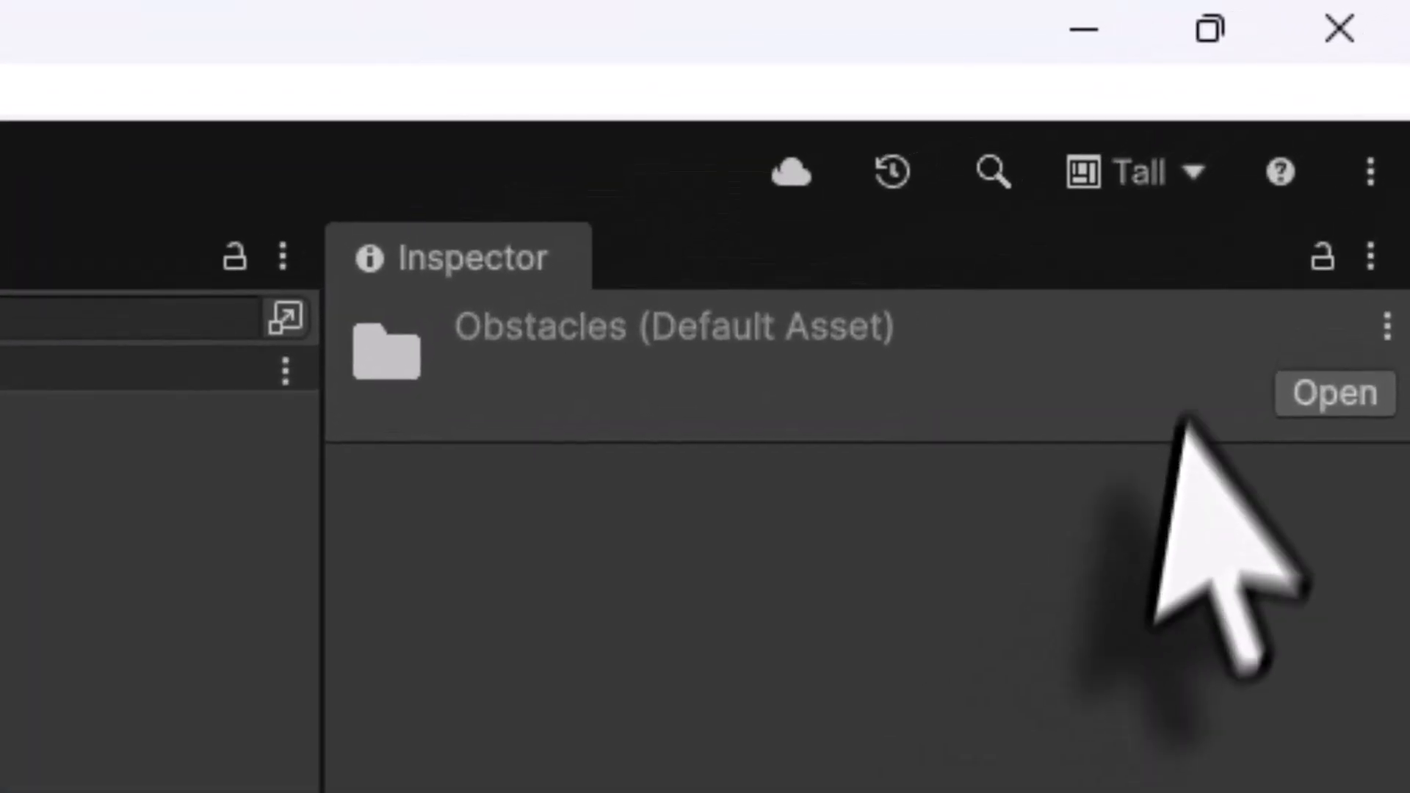
- Save the current window arrangement as a new layout named with the user's first name
left_click(1191, 172)
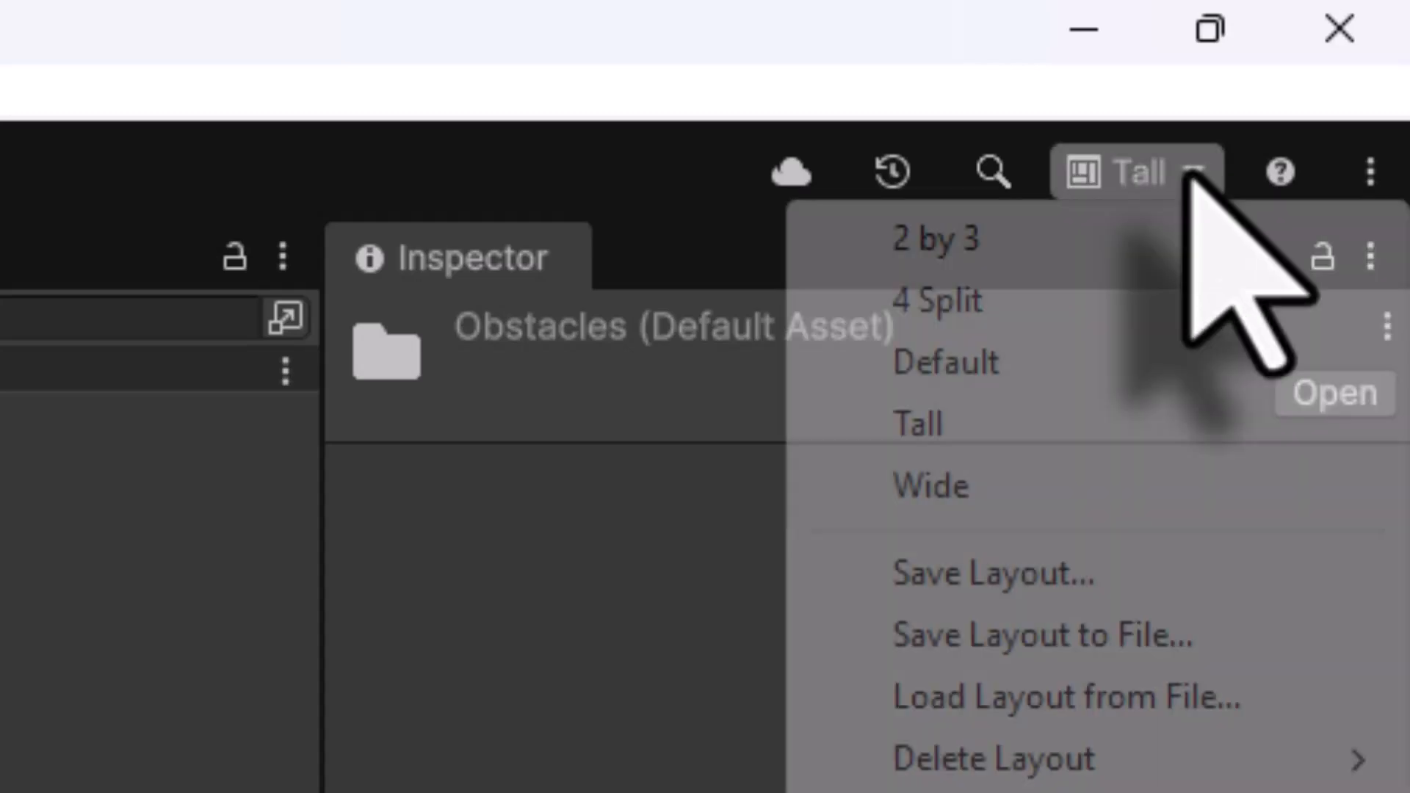
left_click(952, 572)
left_click(611, 588)
left_click_drag(611, 597, 283, 601)
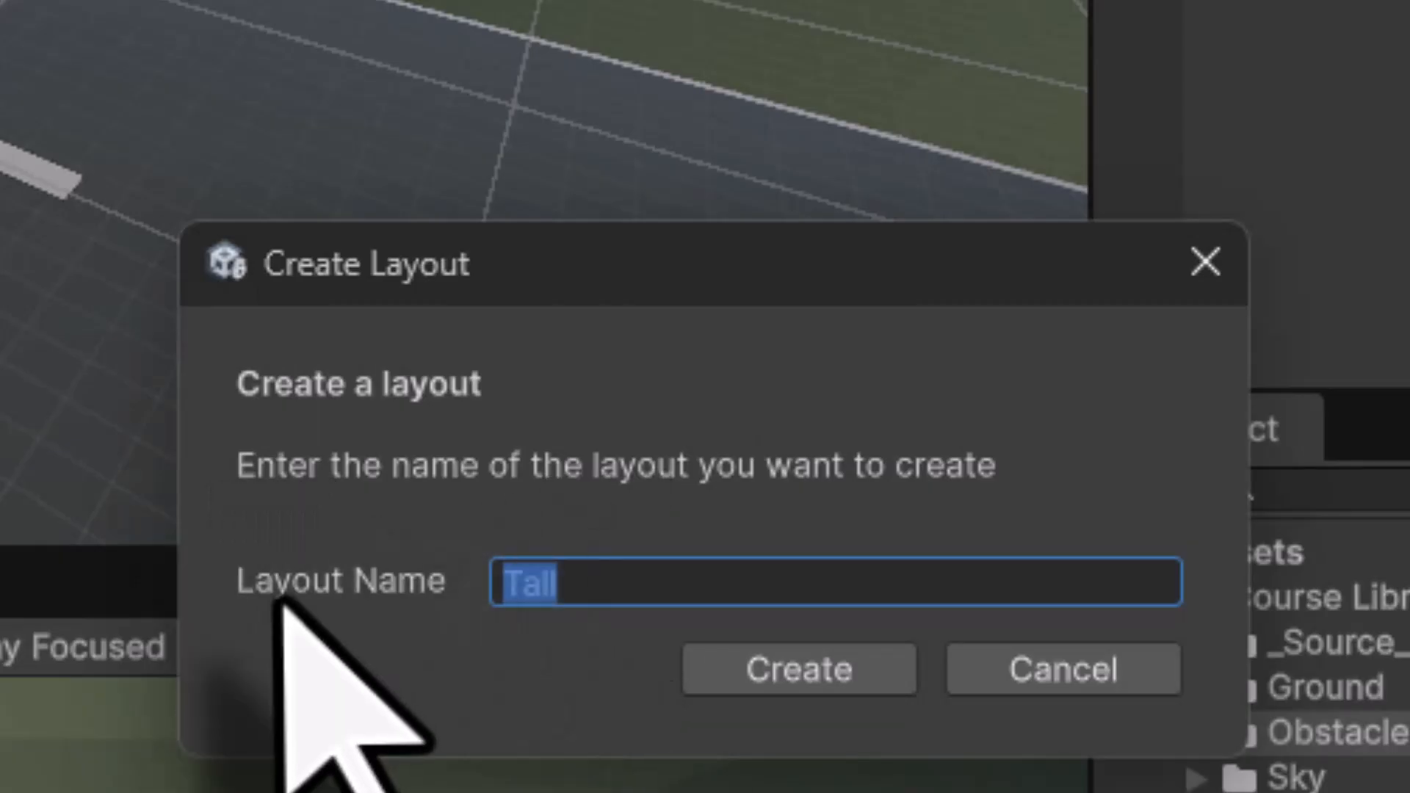
left_click(789, 689)
- Test the saved custom layout by switching to Default and back to it
left_click(1094, 173)
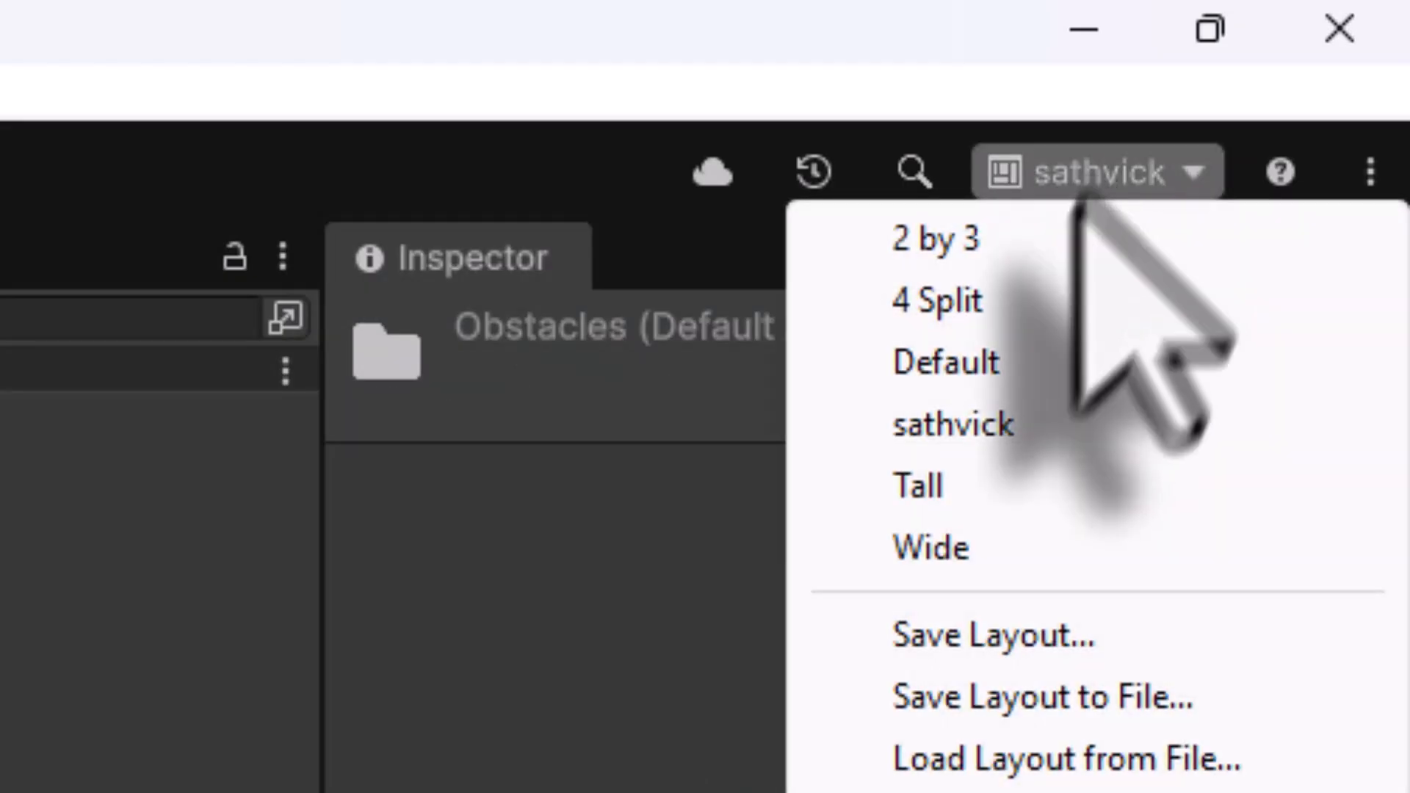
left_click(984, 363)
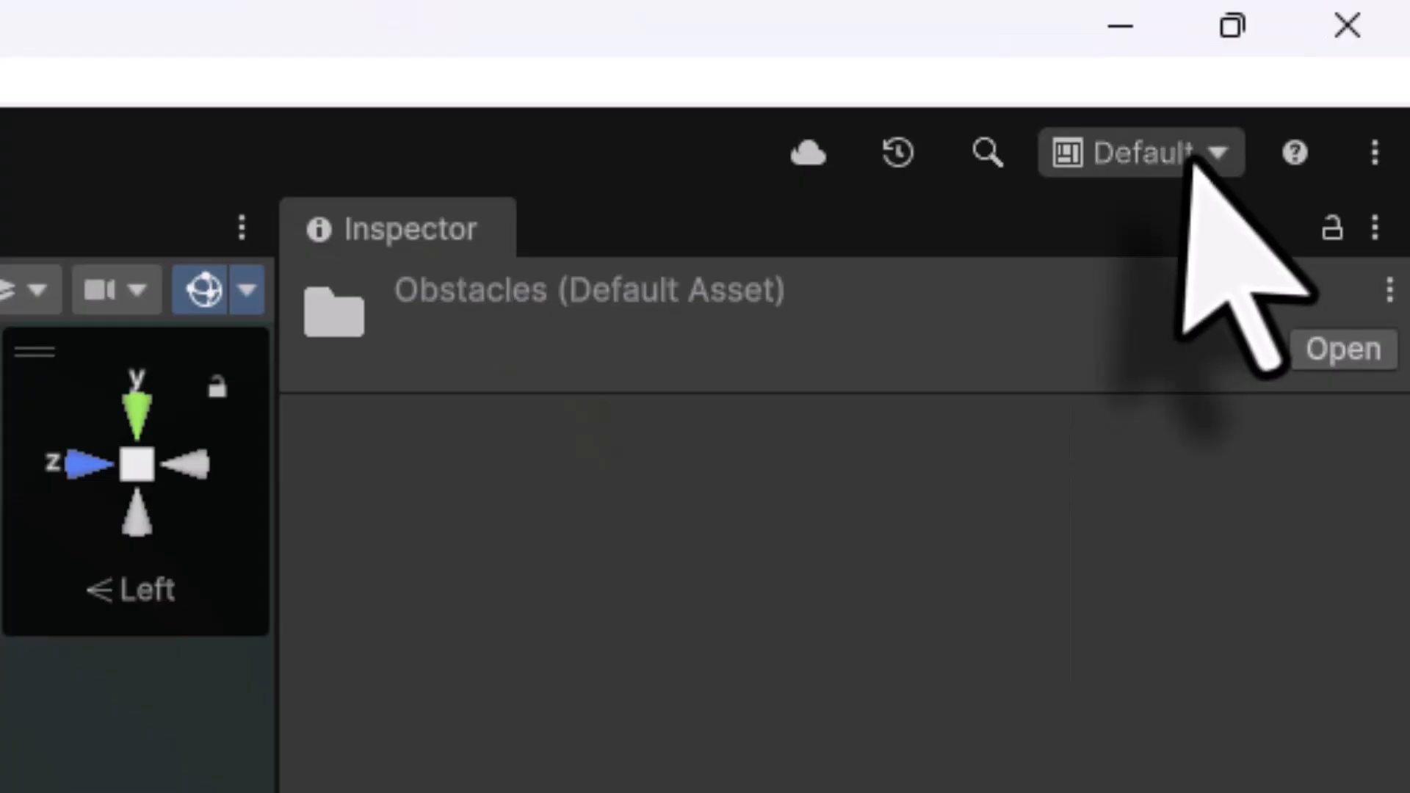
left_click(1344, 46)
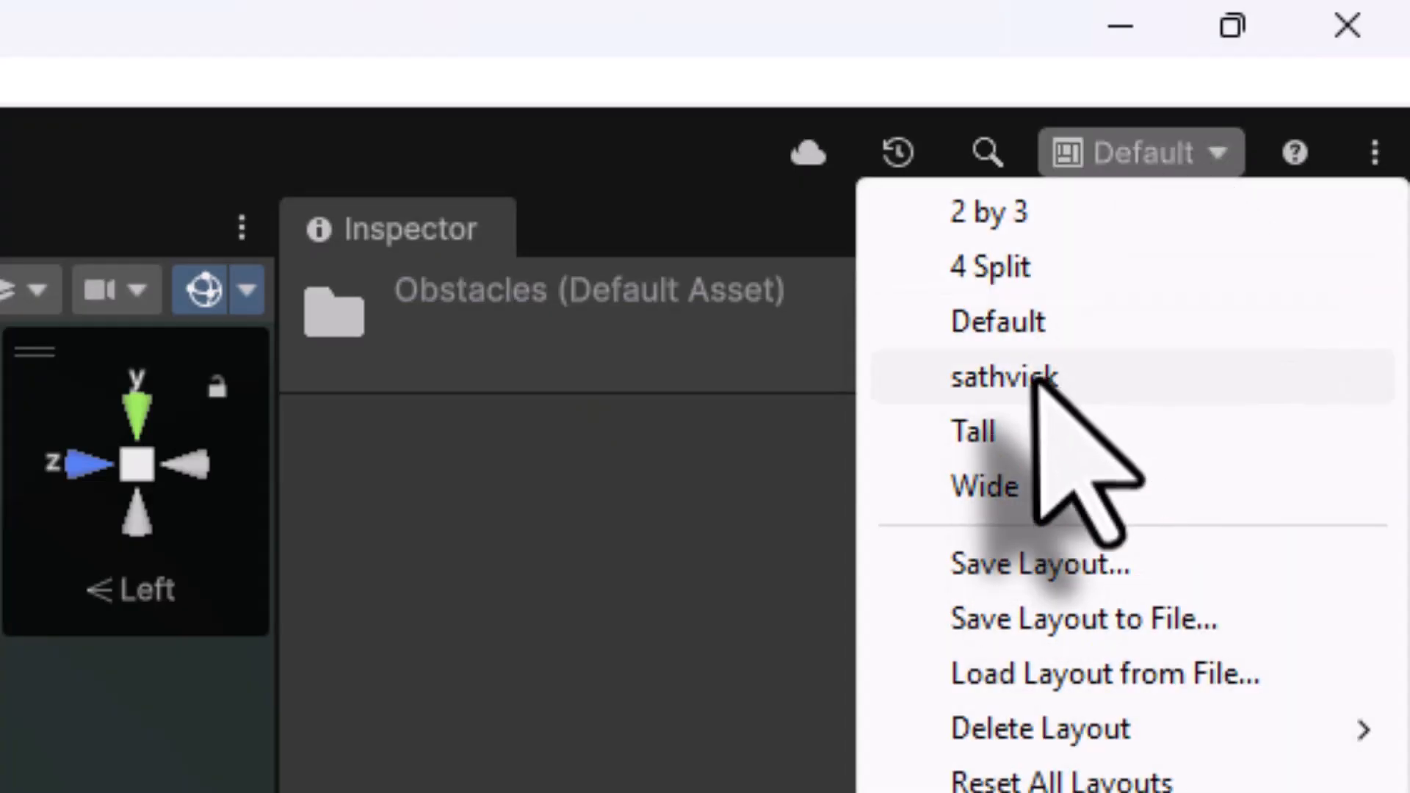
left_click(1035, 379)
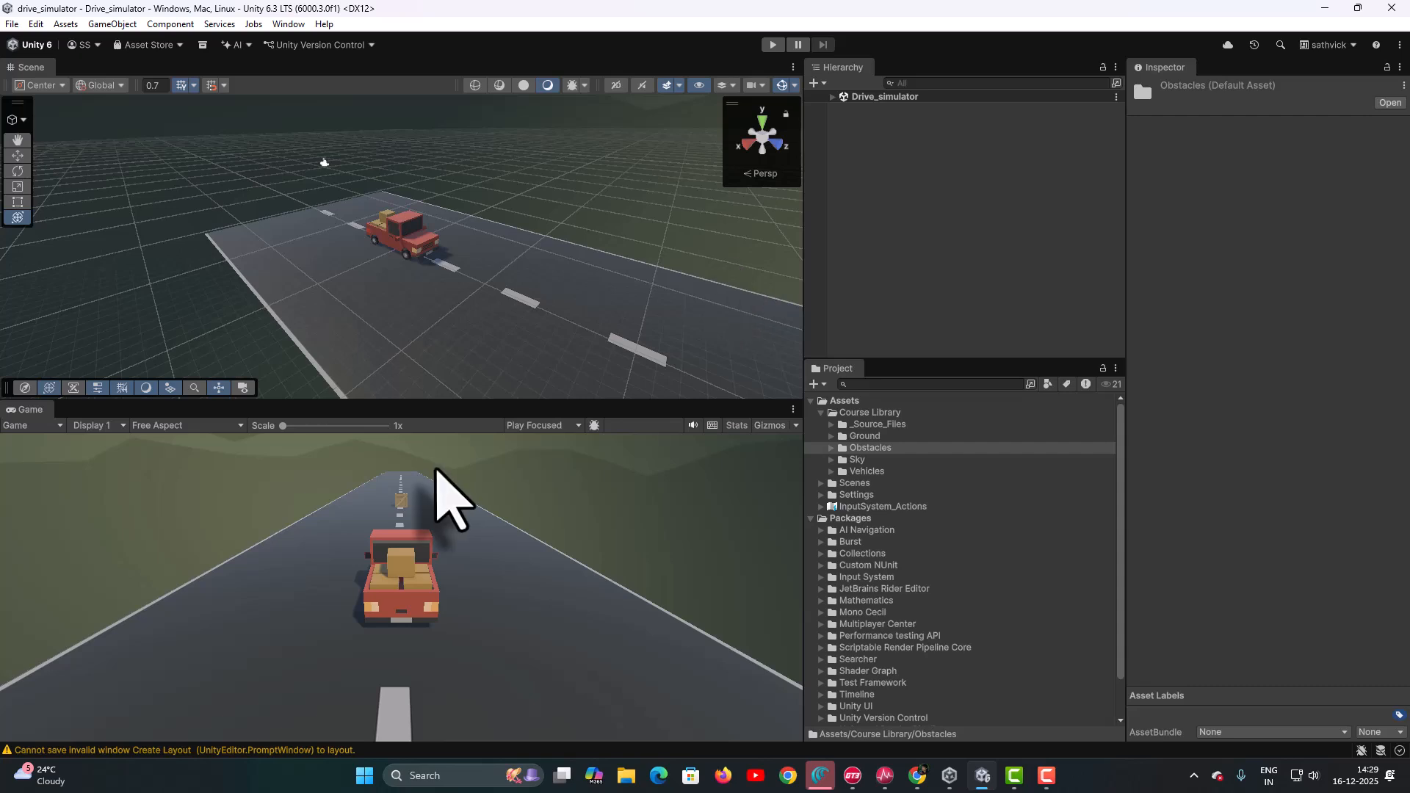
- Select the Vehicle in the Scene view
left_click(408, 241)
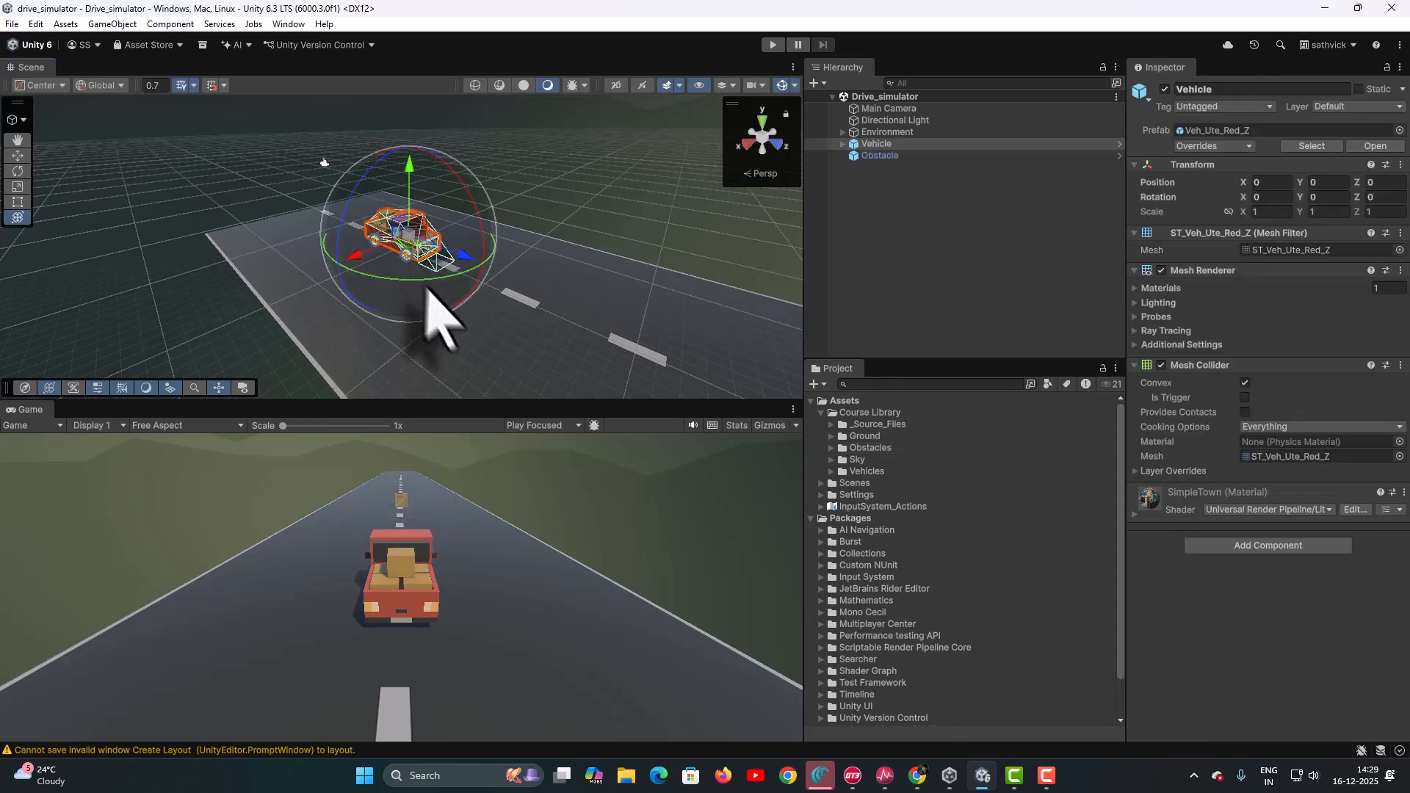